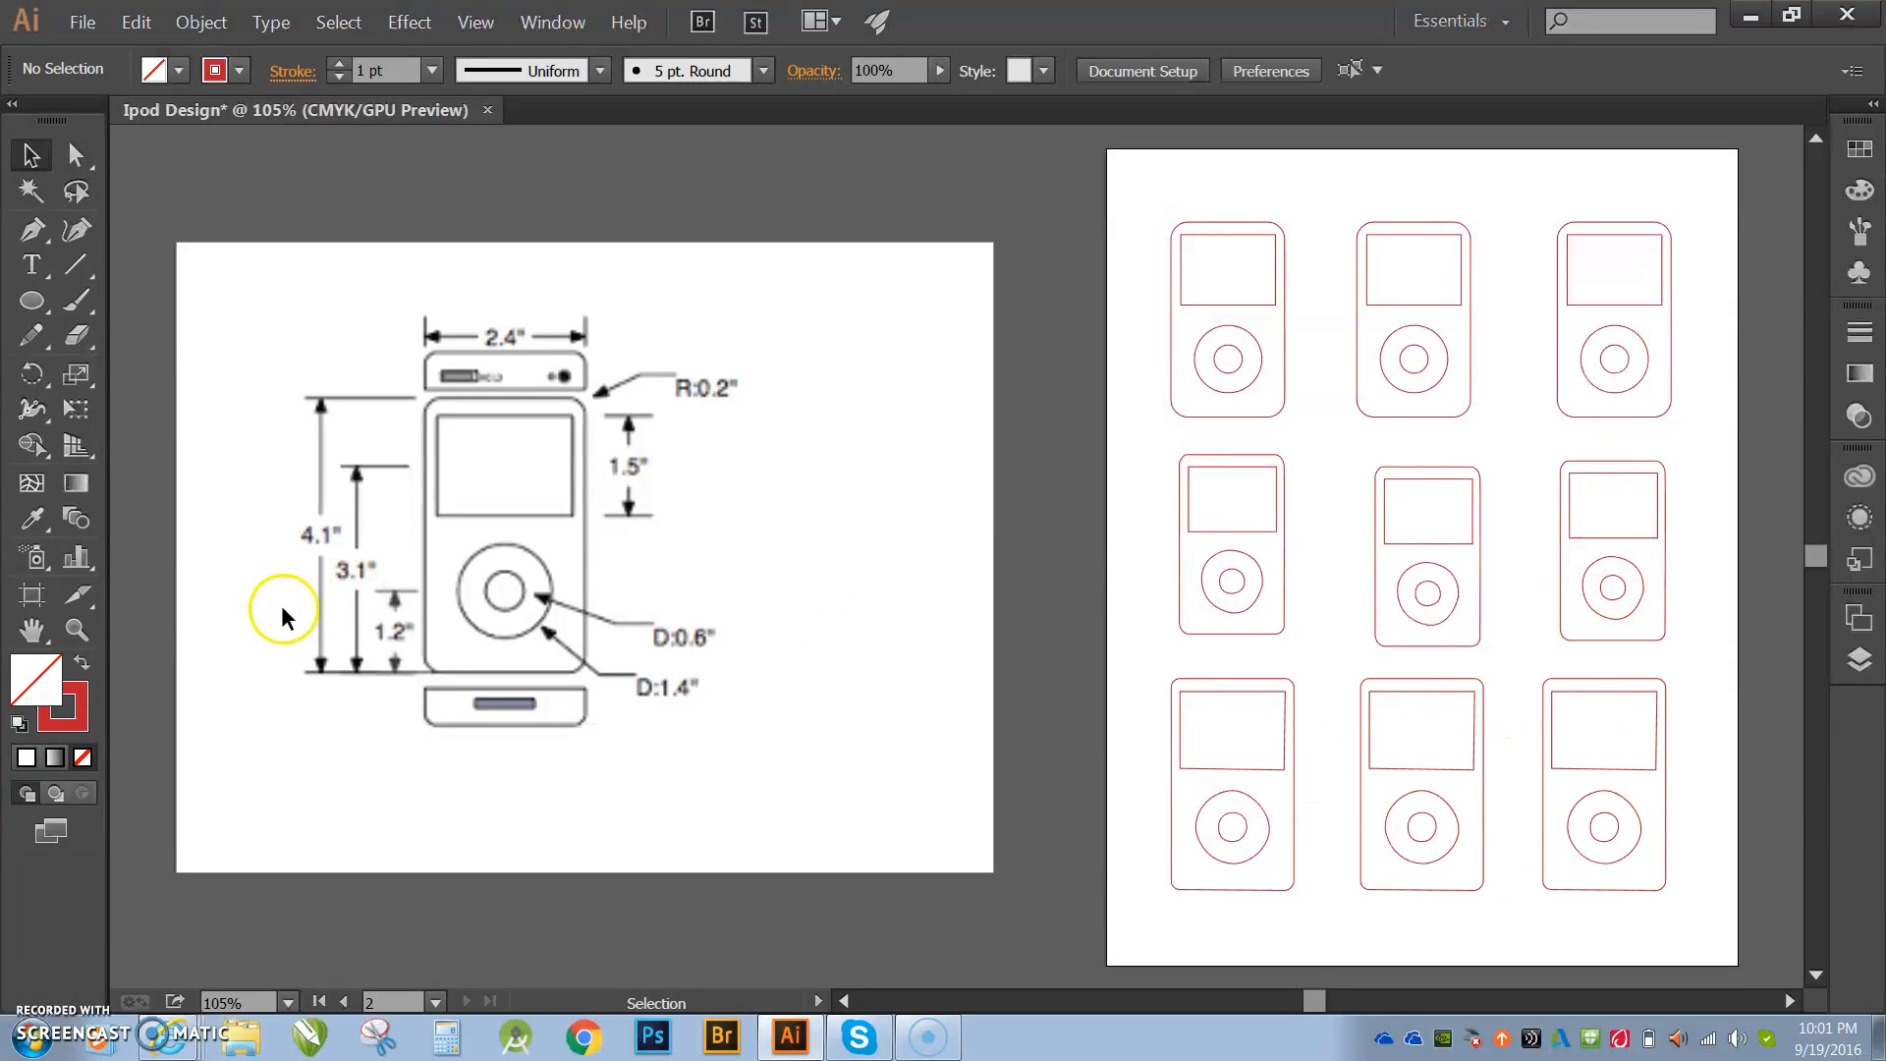
# Step: Examine the three rows of iPod outlines on the portrait artboard up close, including their screens and click wheels
pyautogui.click(76, 629)
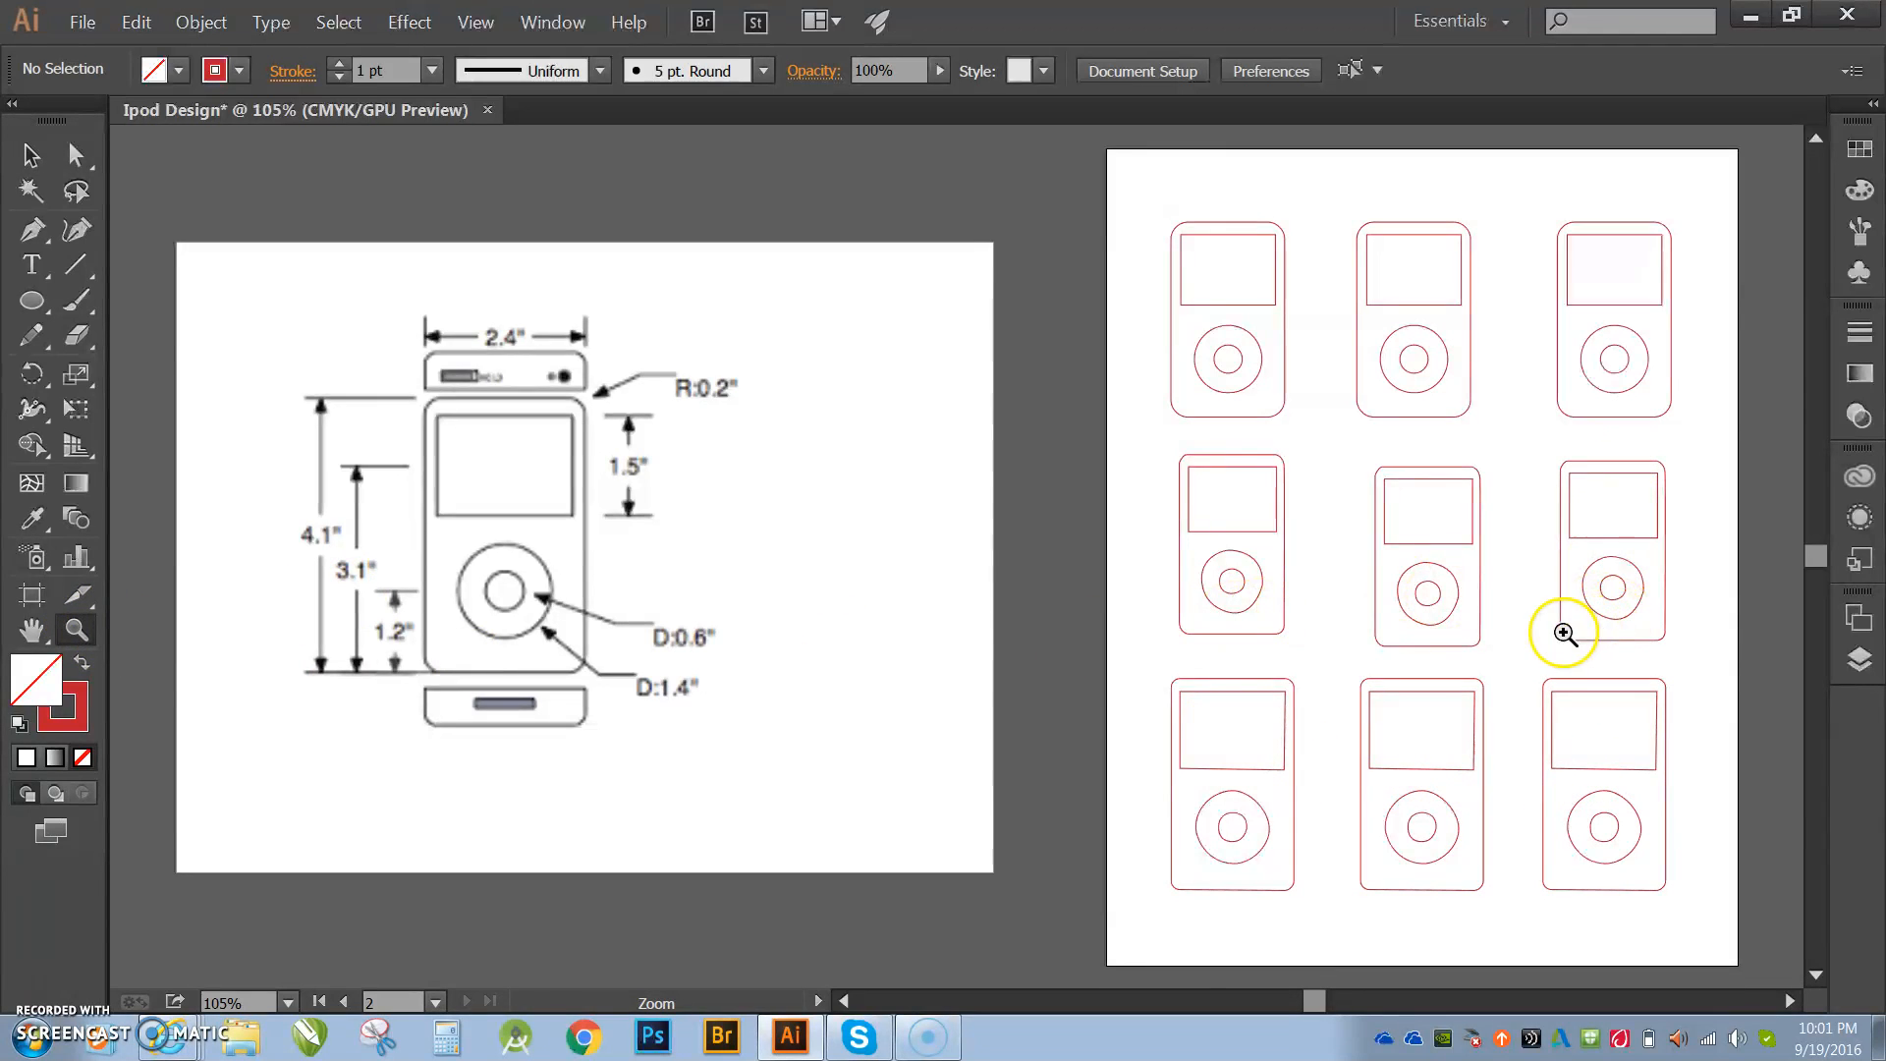
pyautogui.click(1563, 633)
pyautogui.click(1026, 506)
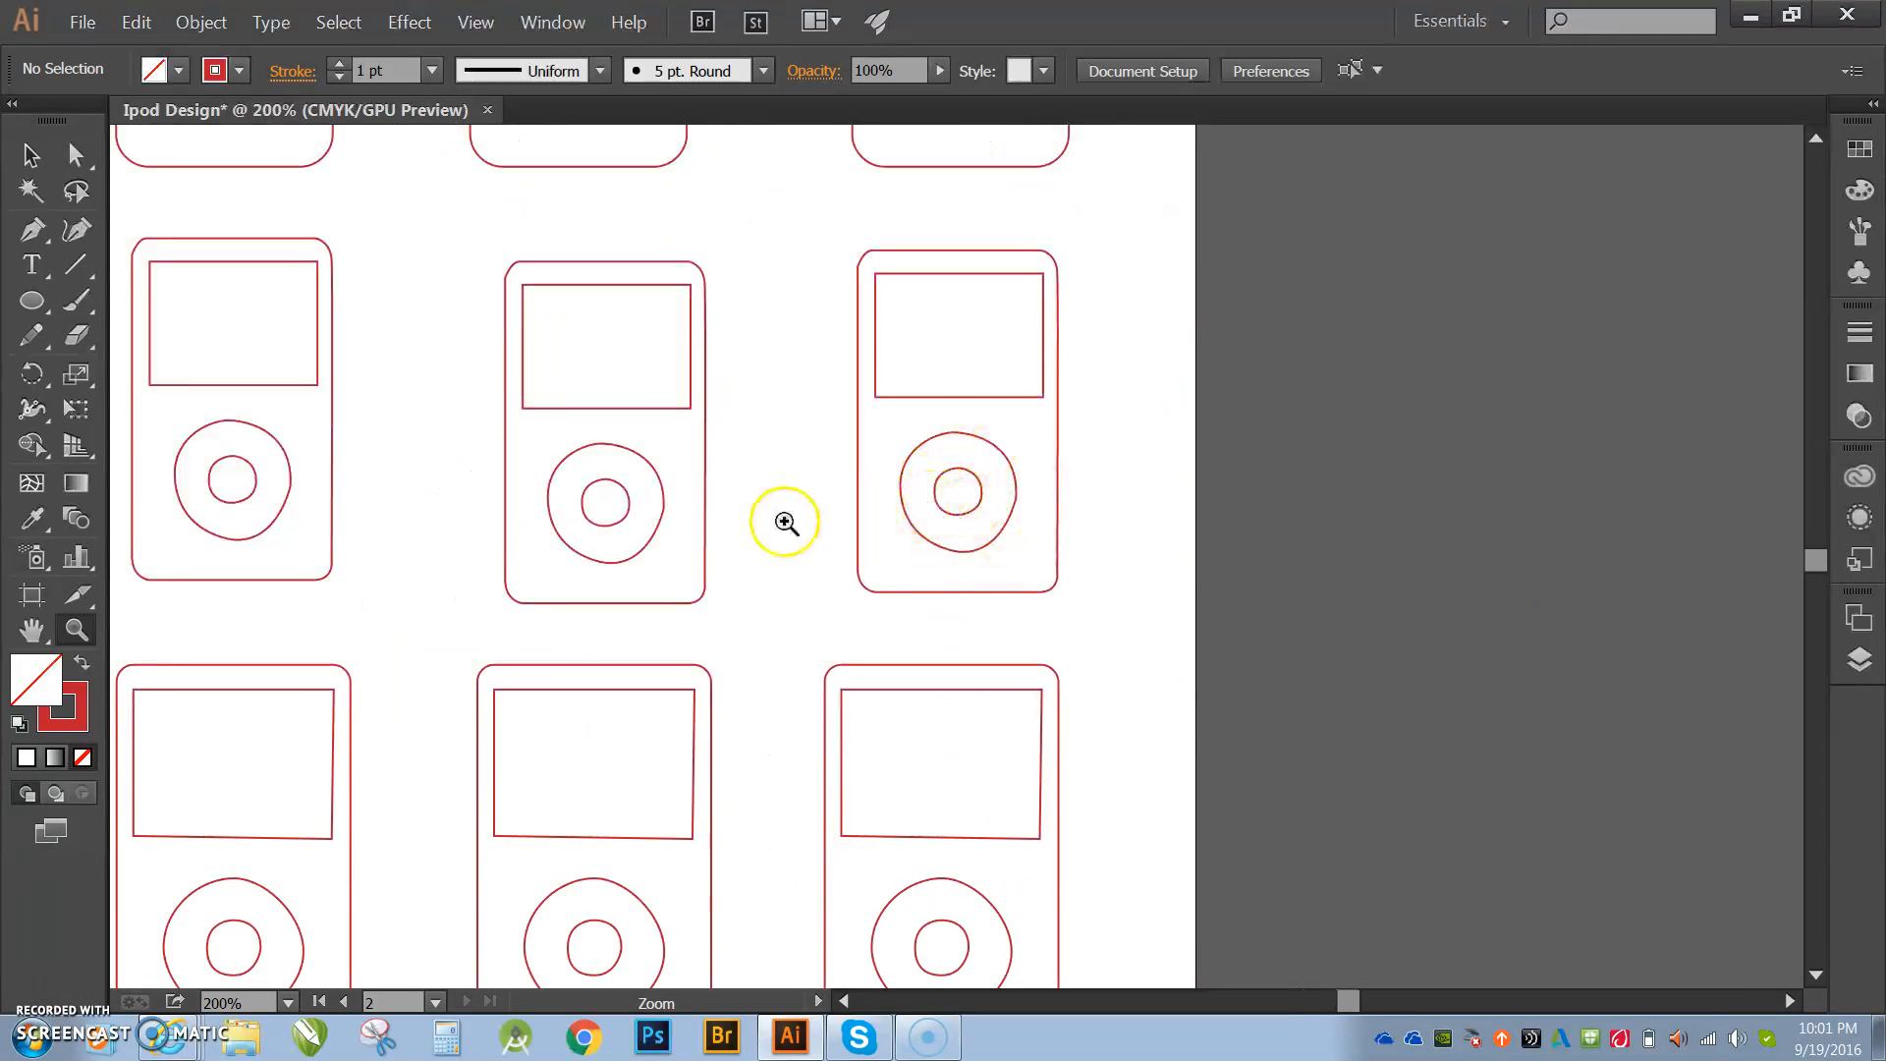
pyautogui.scroll(-2, 615, 514)
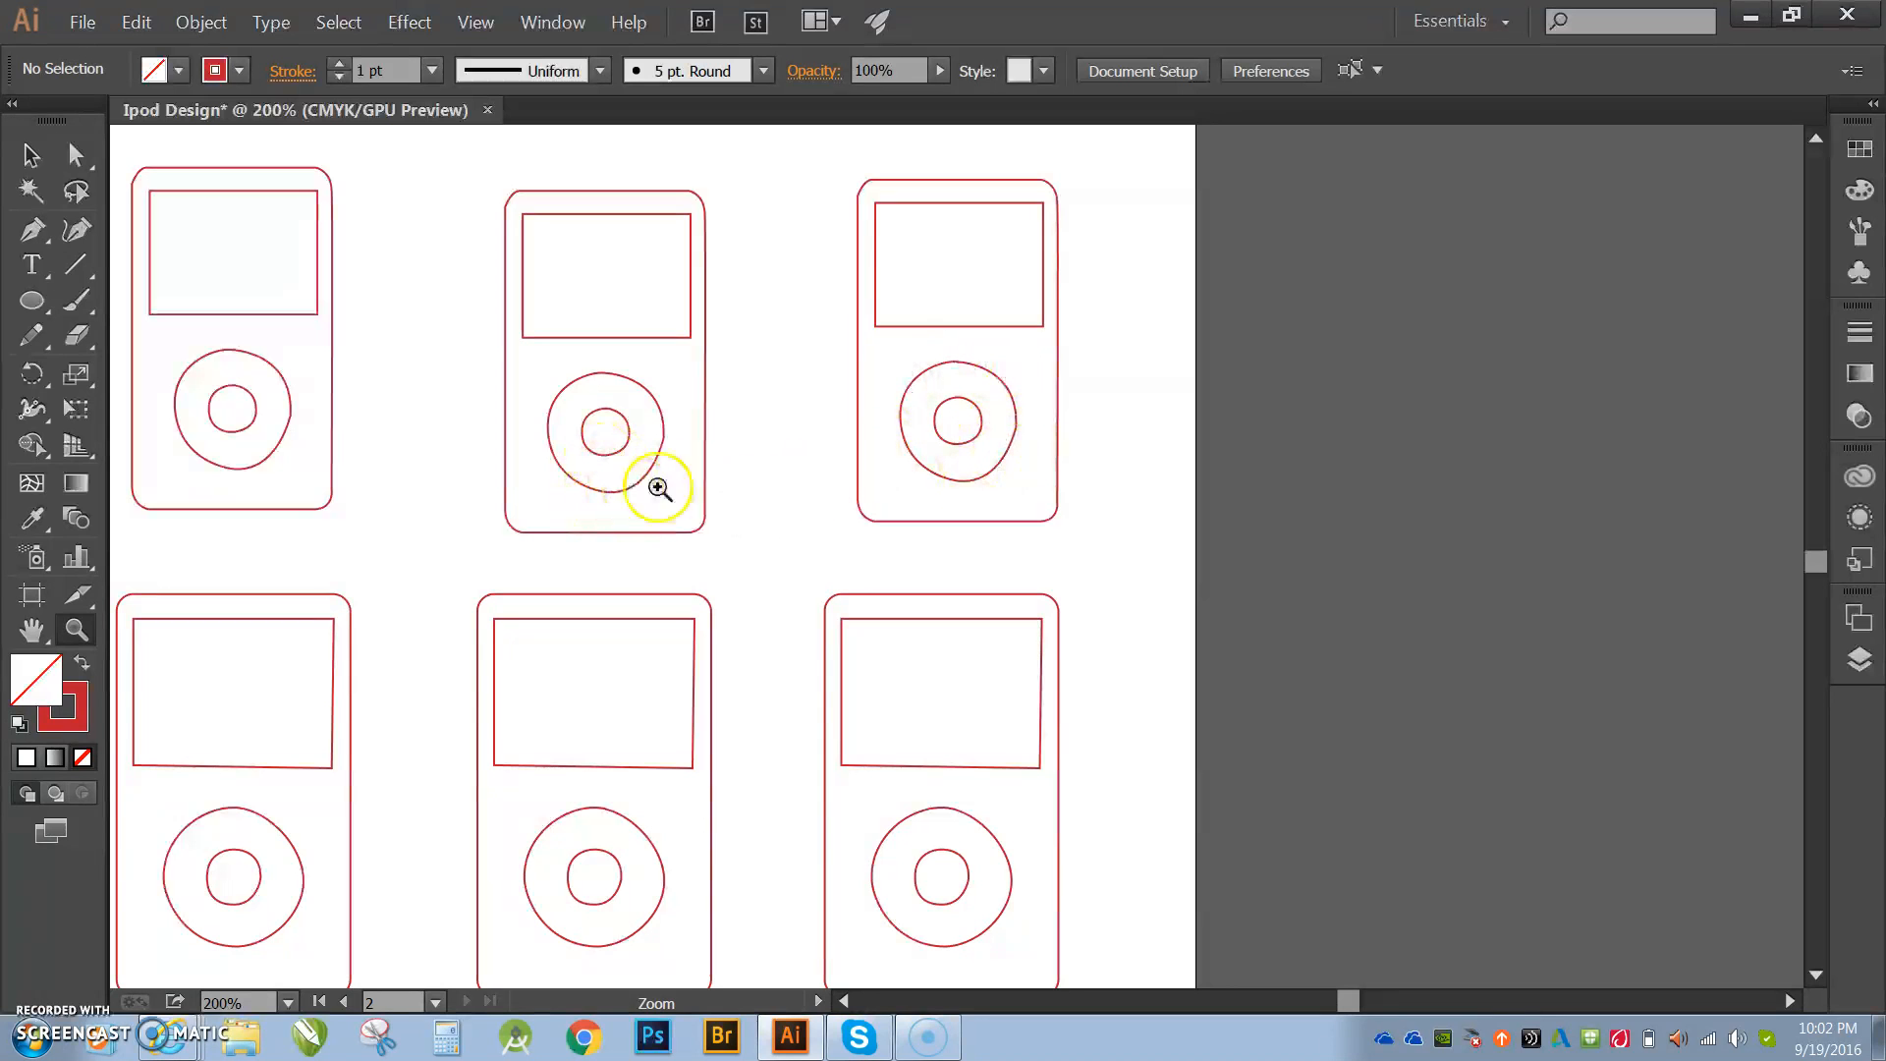
pyautogui.scroll(1, 795, 499)
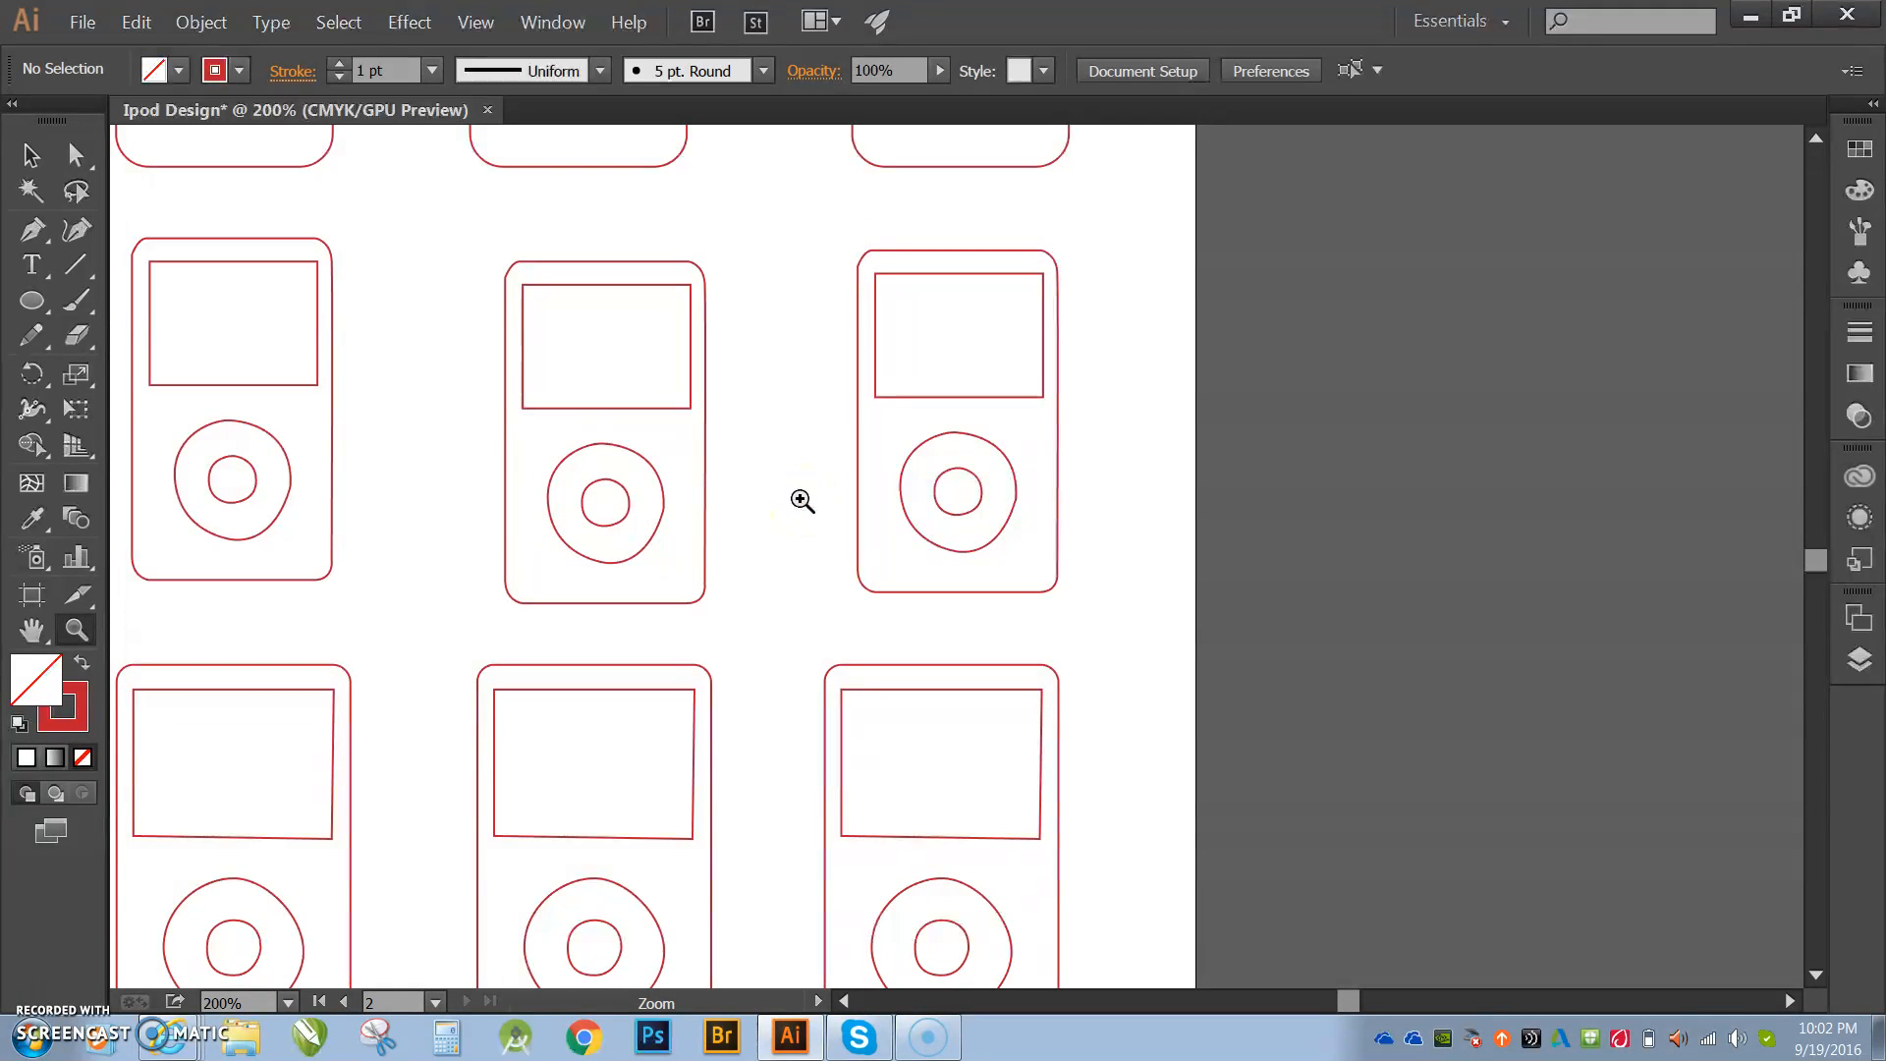
pyautogui.scroll(1, 802, 500)
pyautogui.scroll(4, 802, 504)
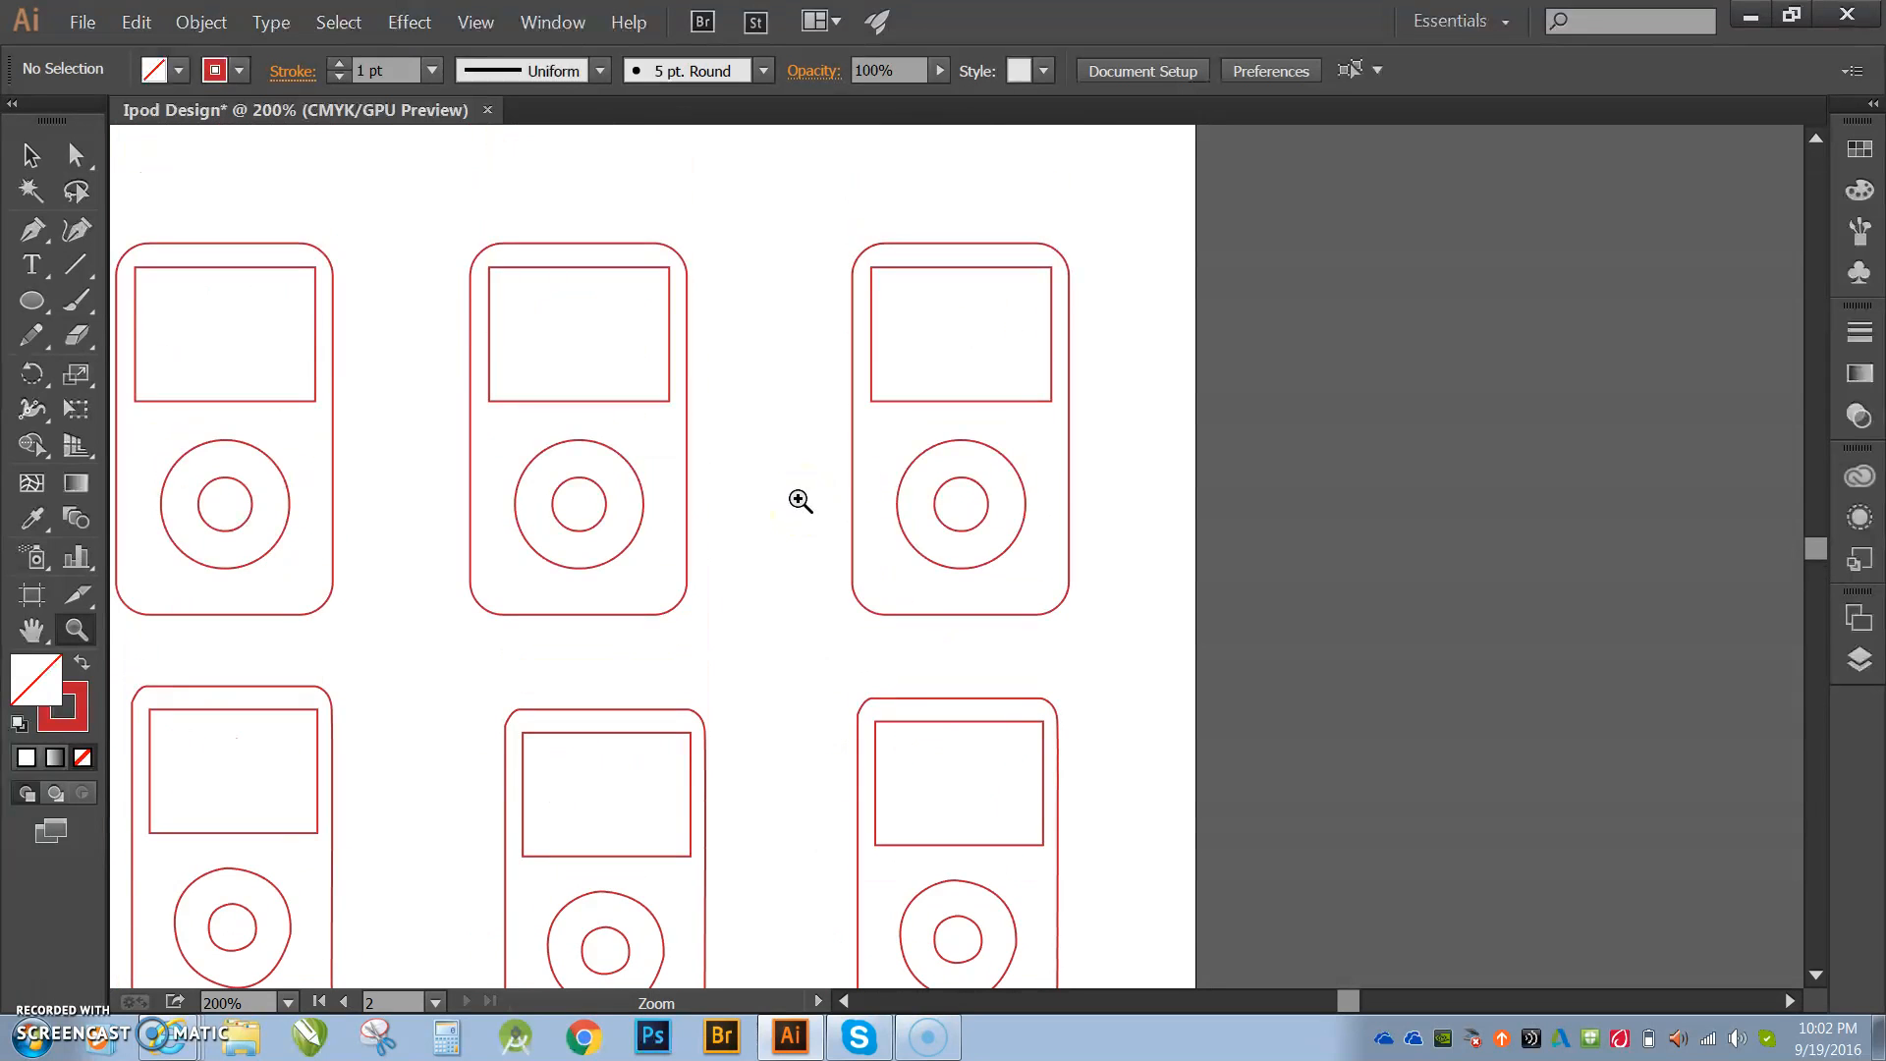
pyautogui.scroll(-1, 784, 540)
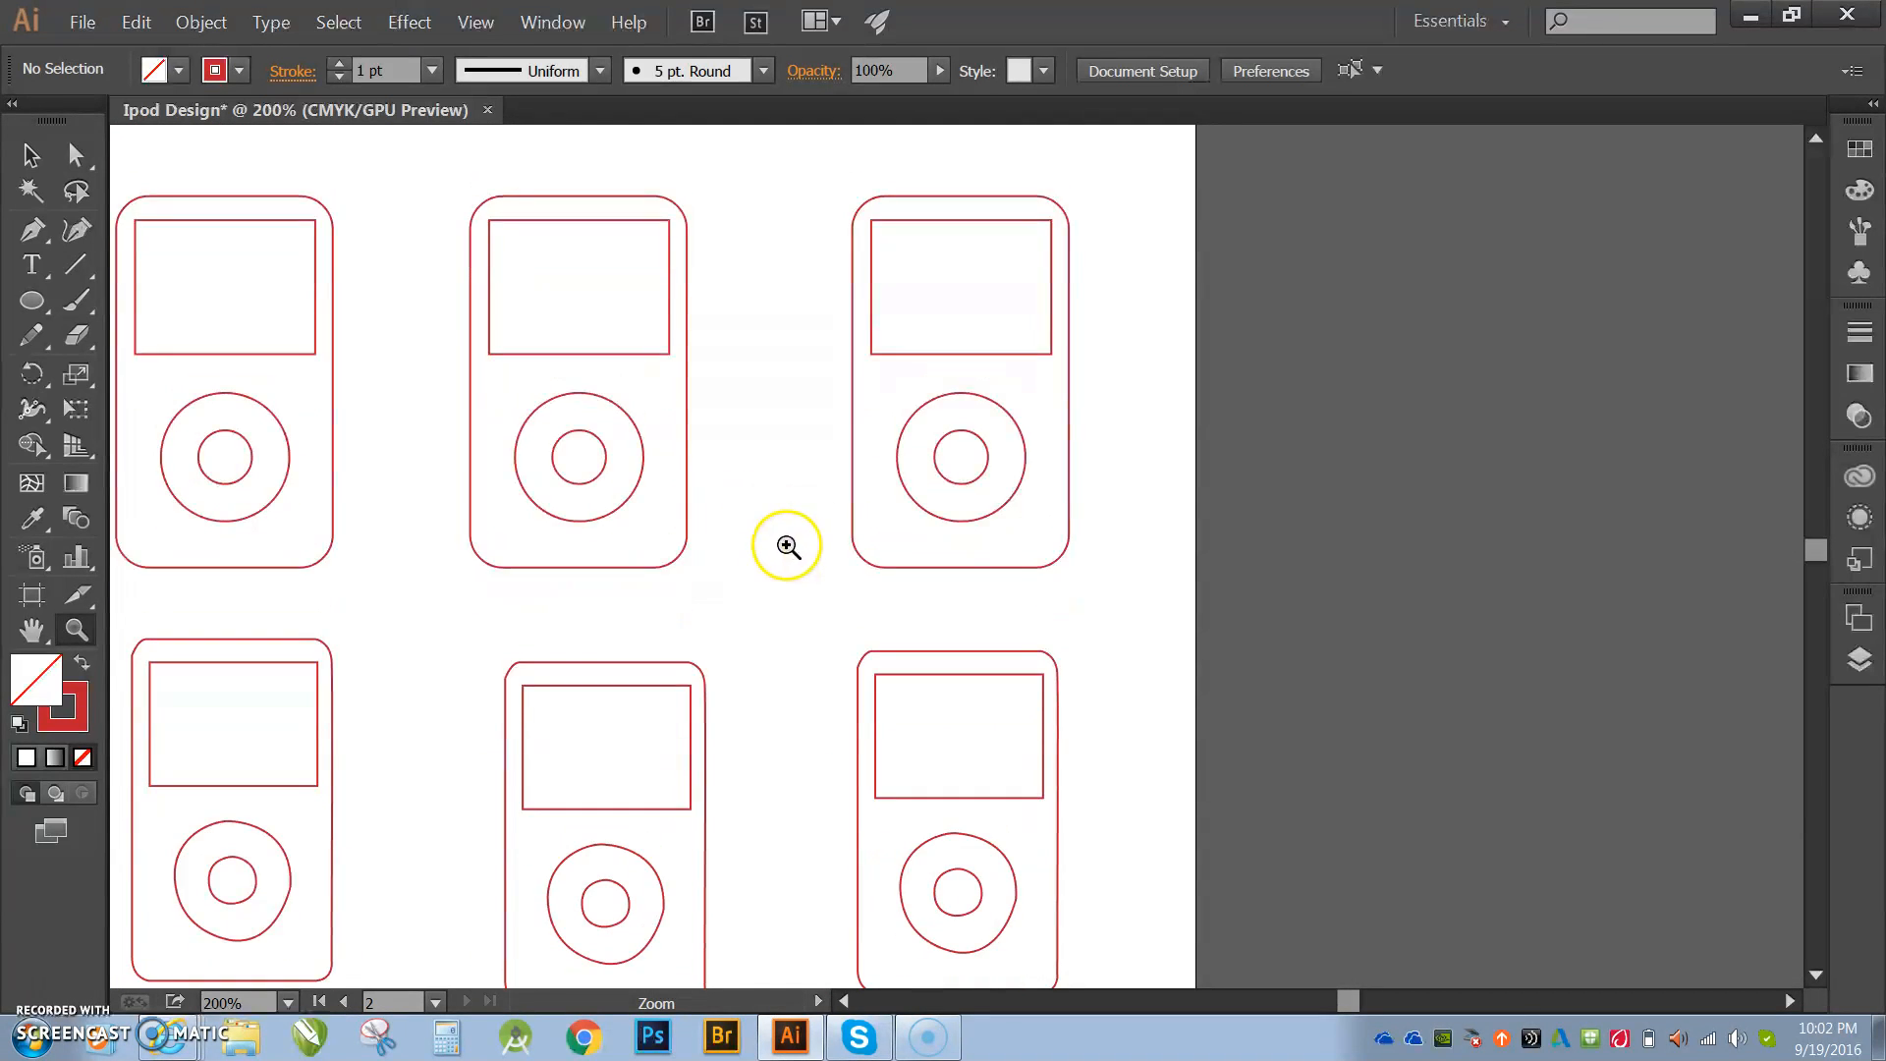
pyautogui.scroll(1, 559, 491)
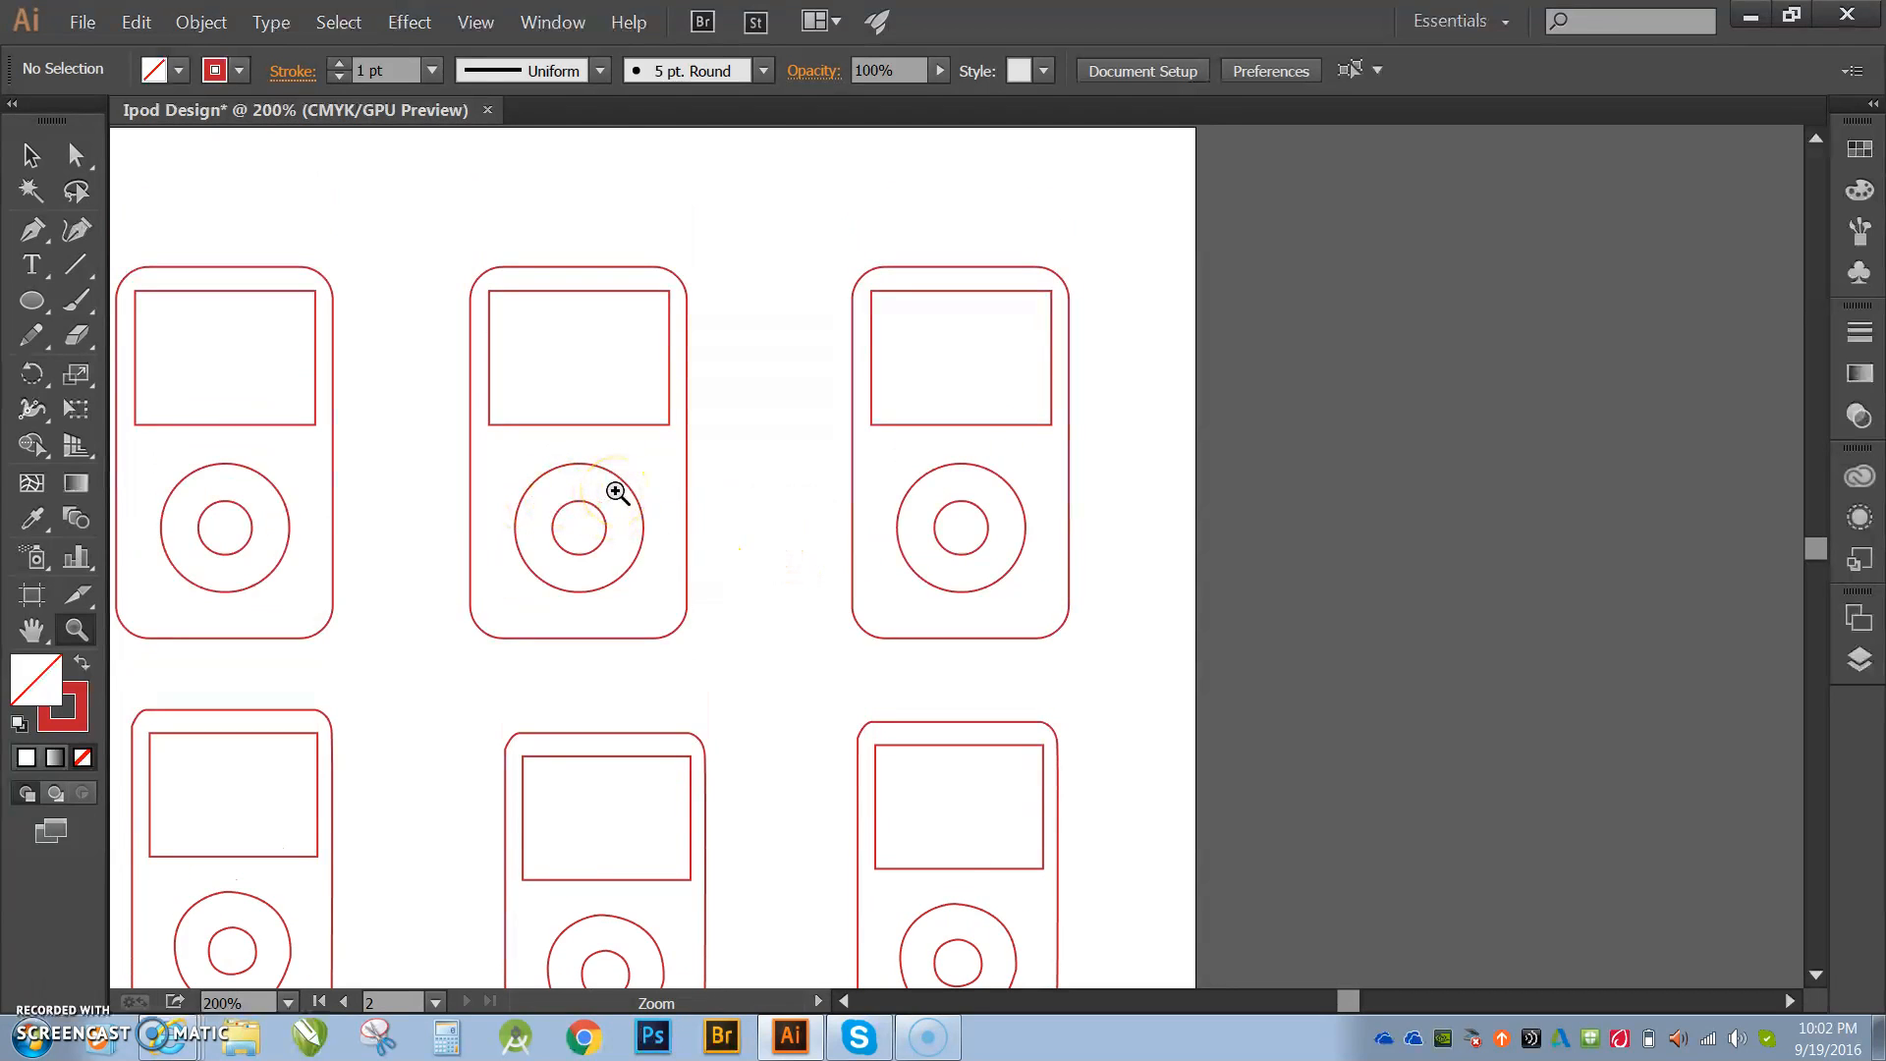
pyautogui.hotkey('ctrl', '0')
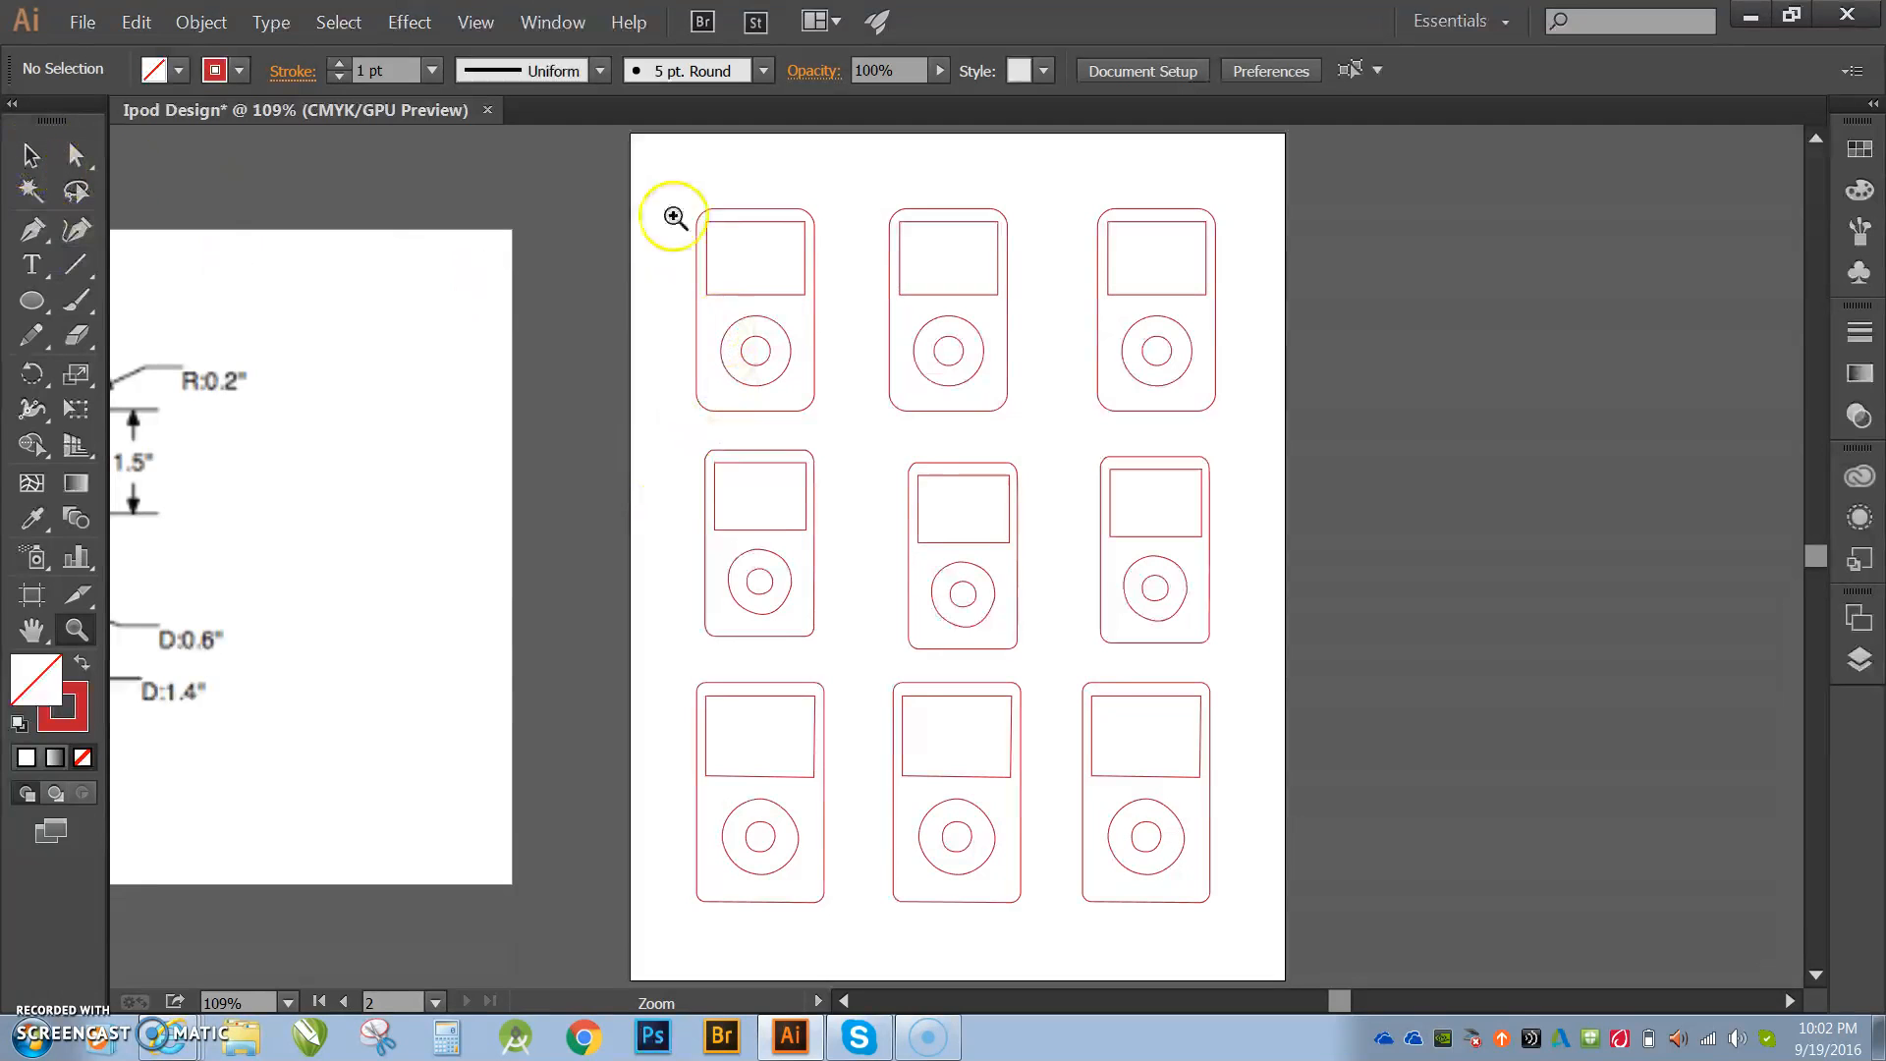
# Step: Ungroup the first iPod outline in the top row into separate paths and clear the selection
pyautogui.click(28, 157)
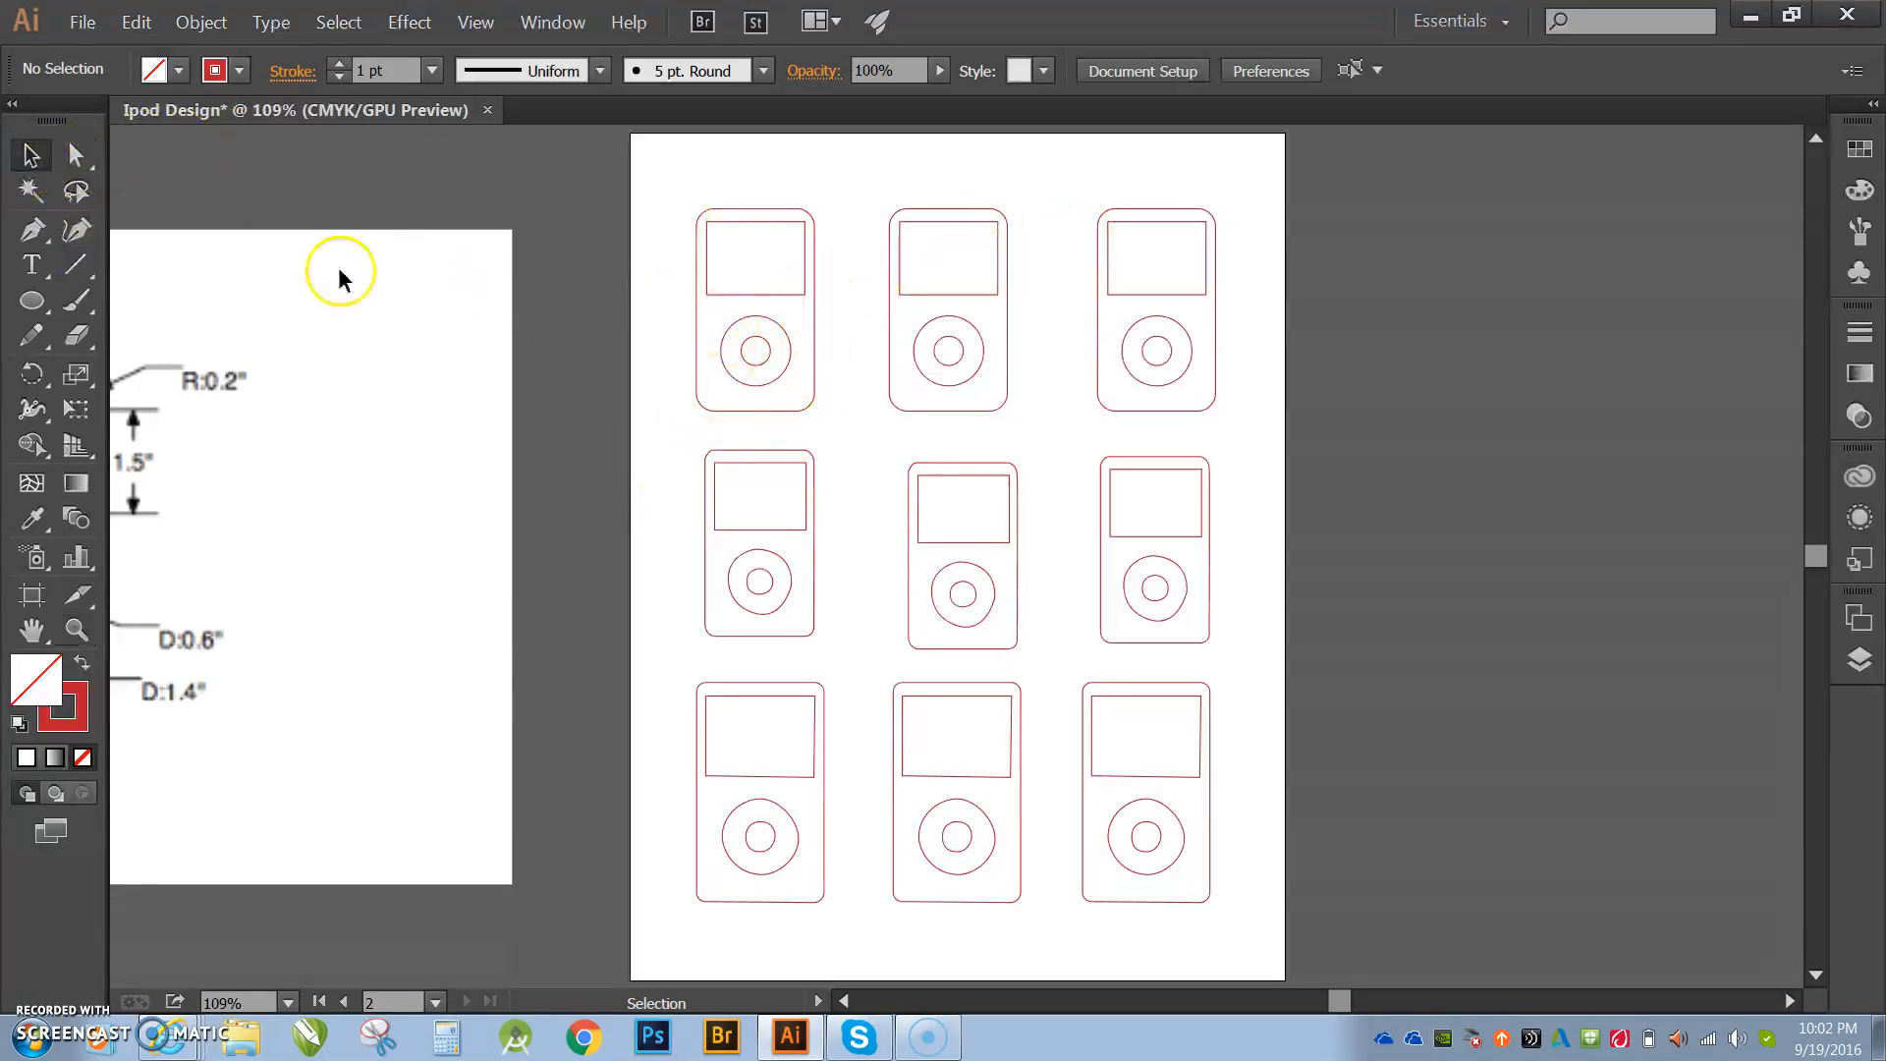
pyautogui.click(805, 405)
pyautogui.click(899, 399)
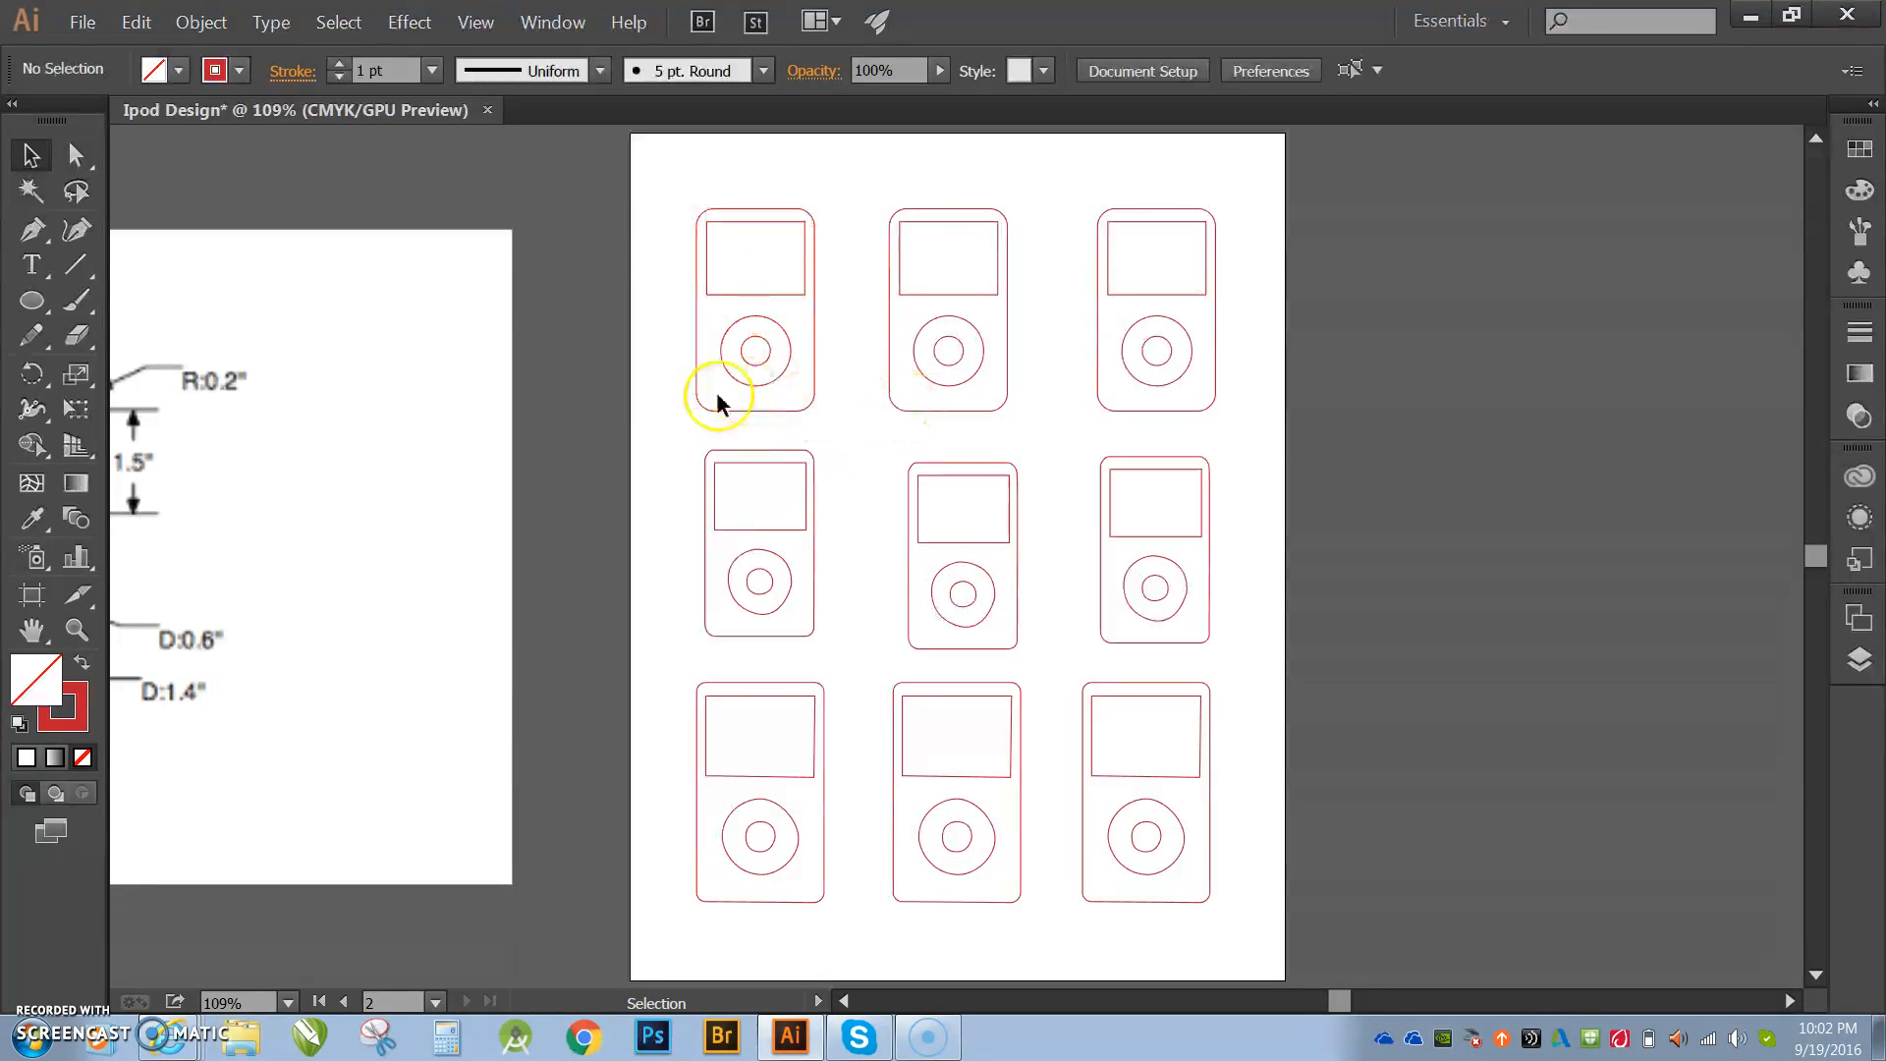
pyautogui.click(947, 408)
pyautogui.click(1114, 418)
pyautogui.click(782, 417)
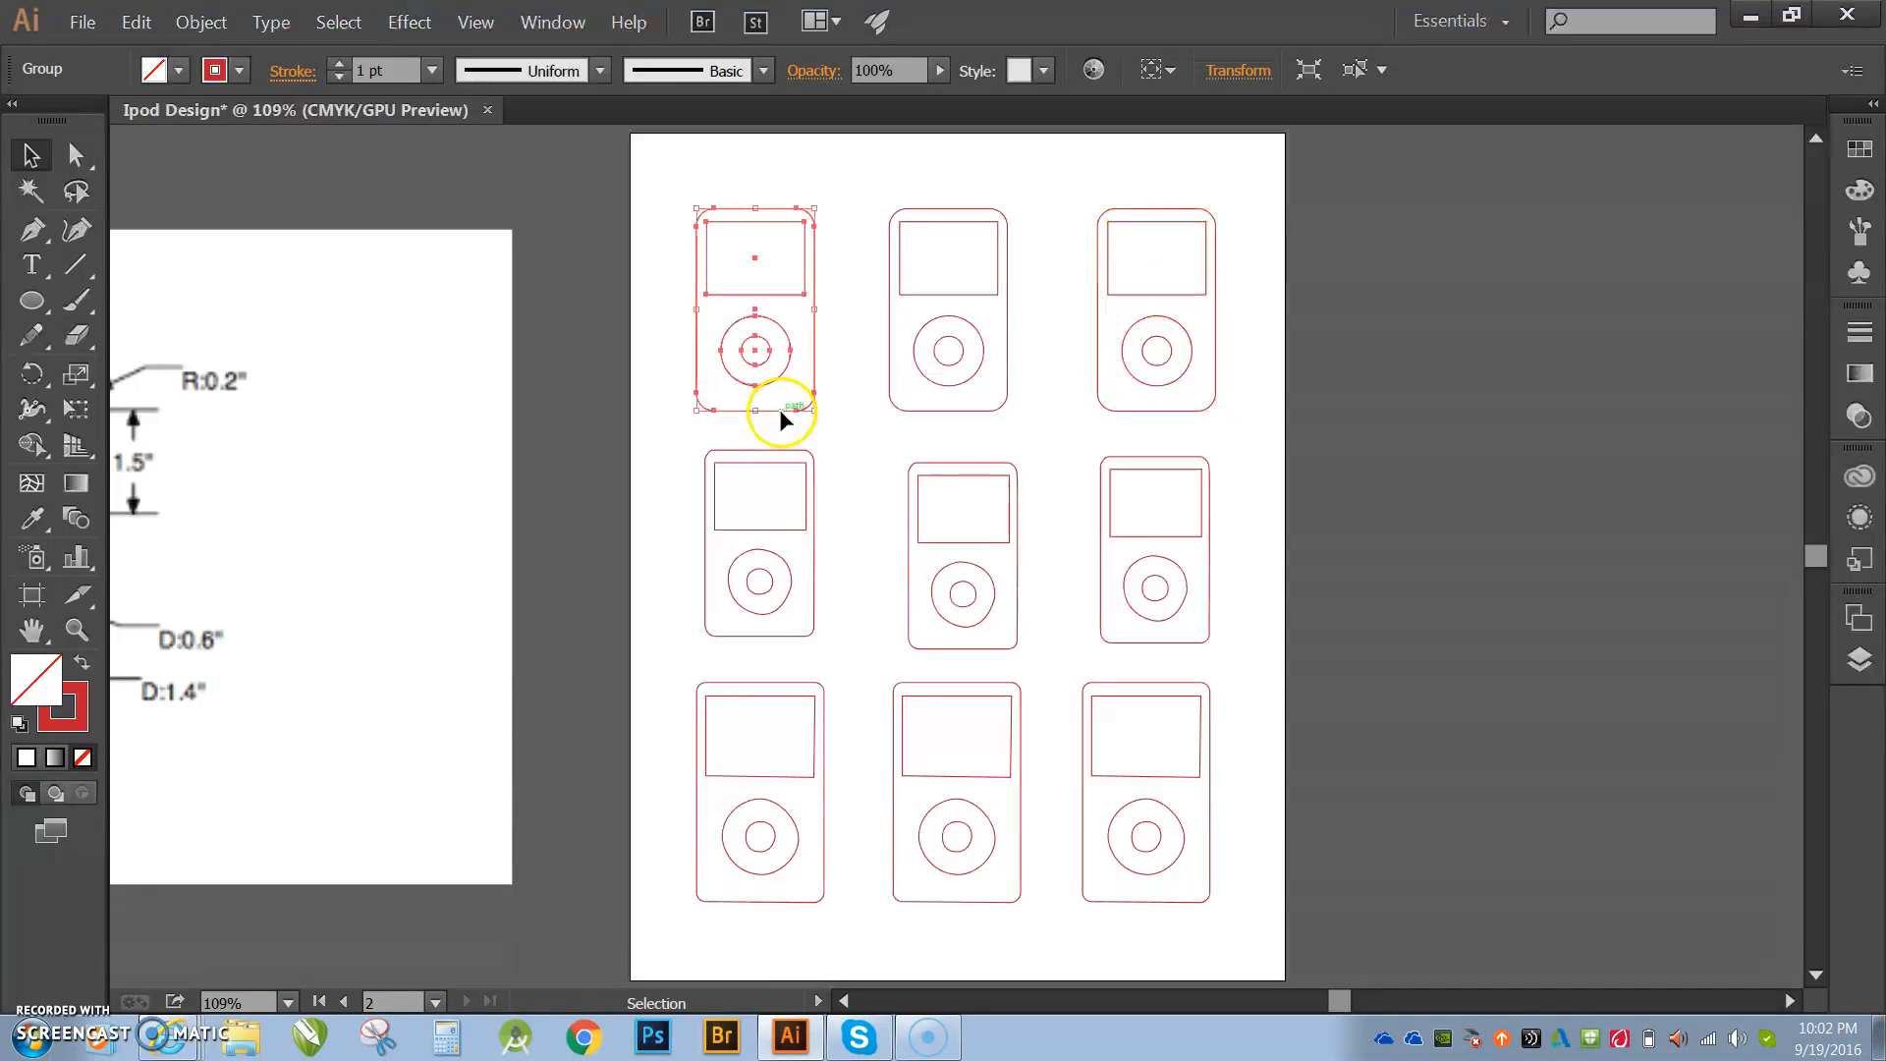
pyautogui.rightClick(776, 373)
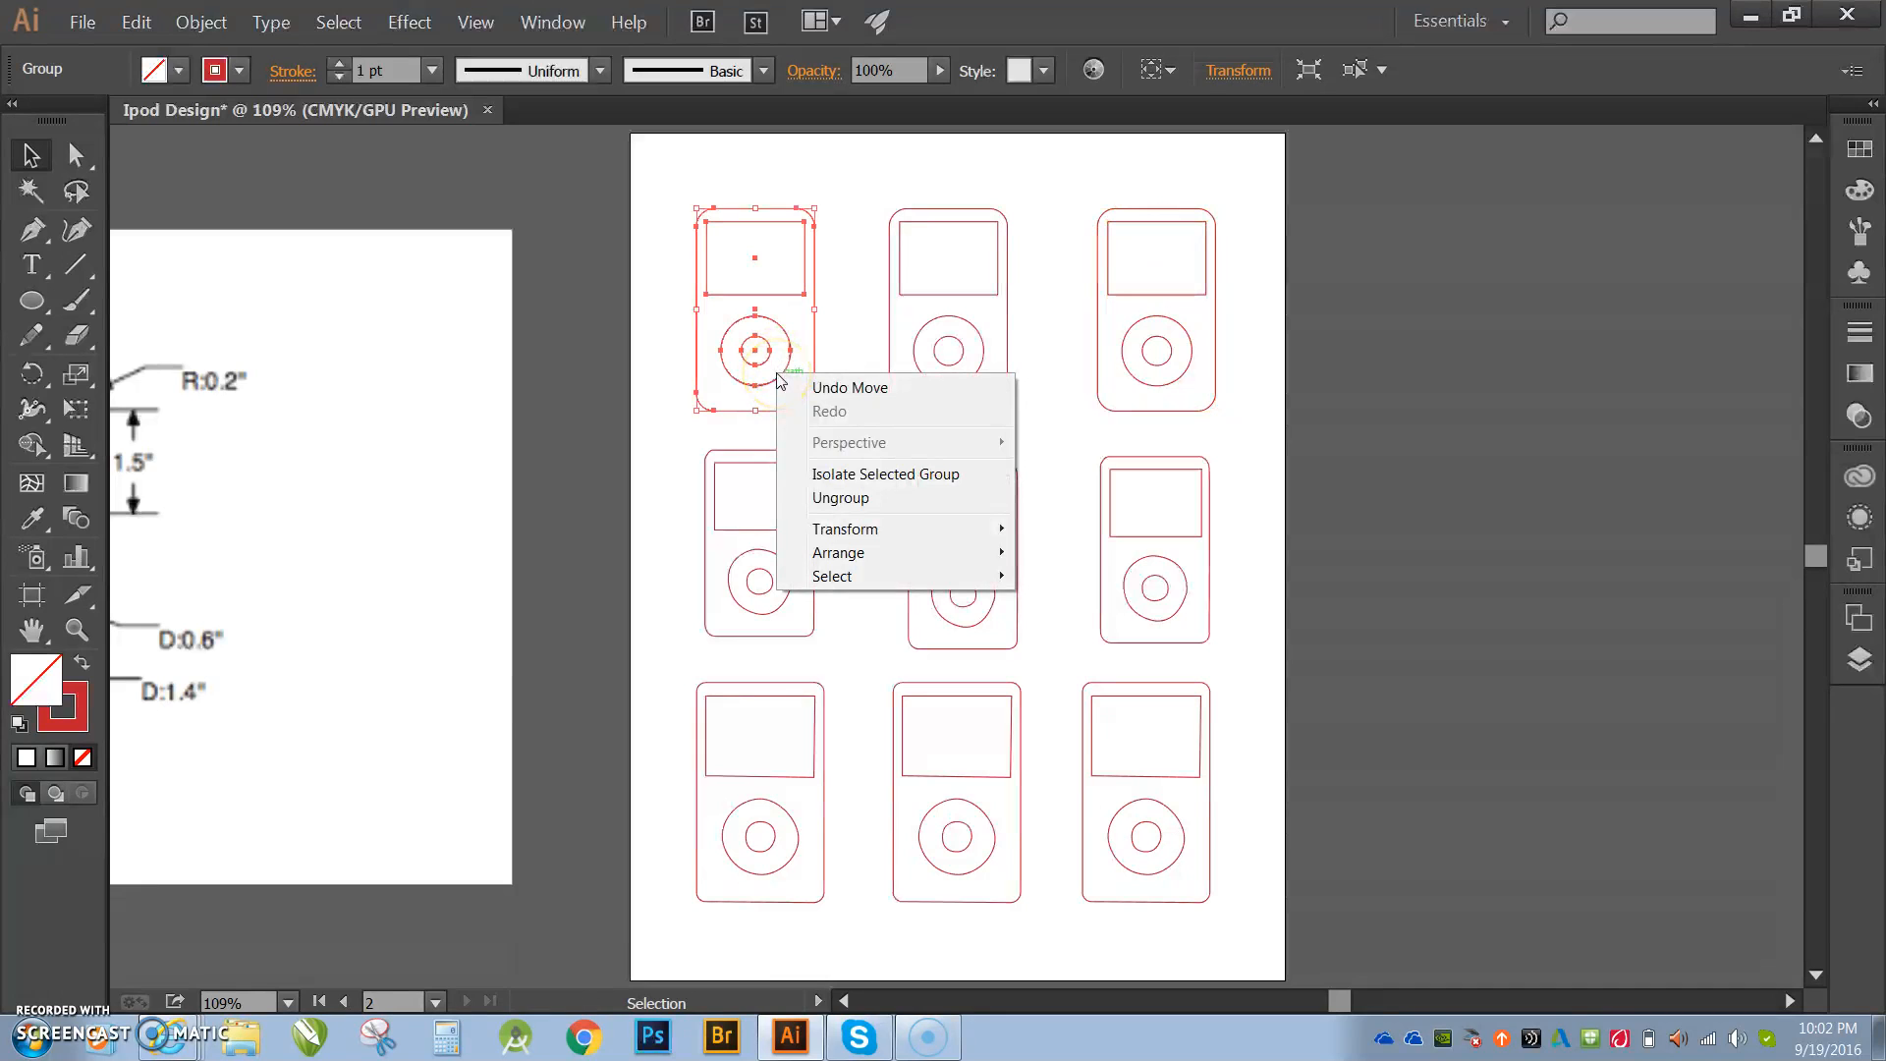
pyautogui.click(847, 498)
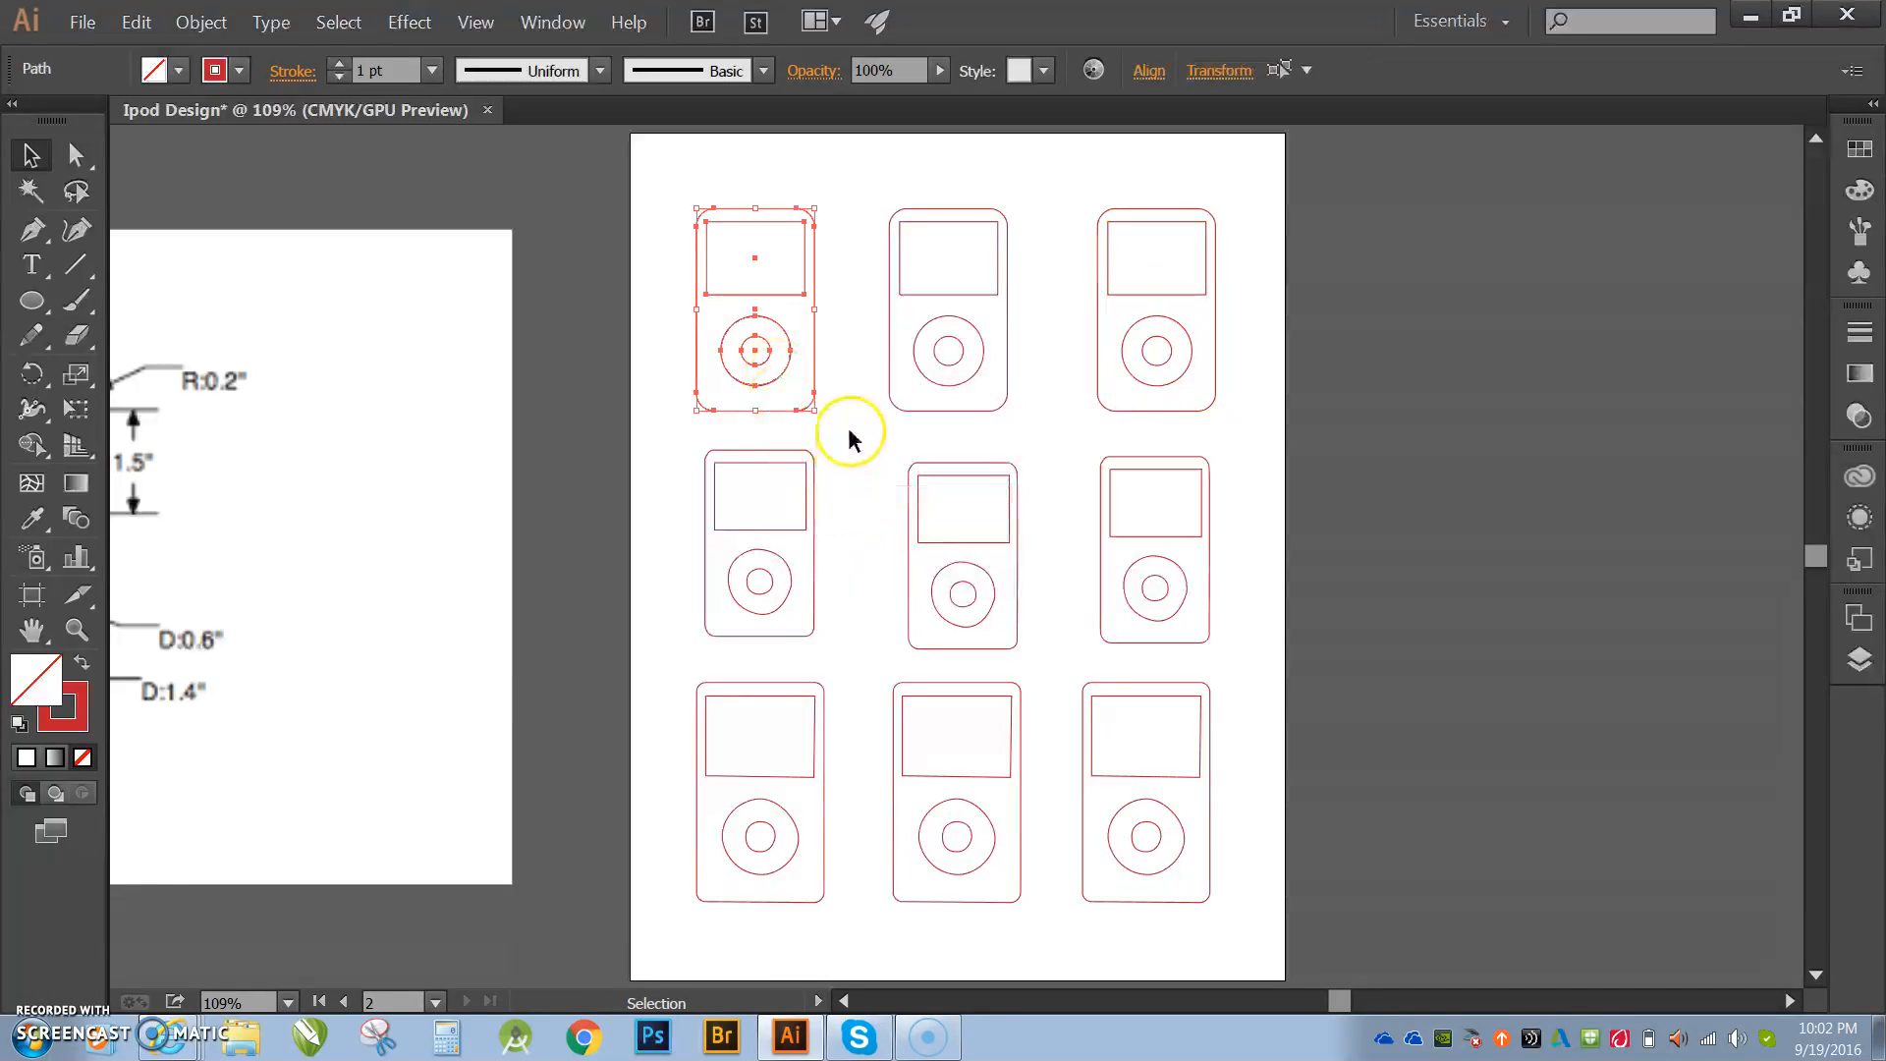
pyautogui.click(850, 426)
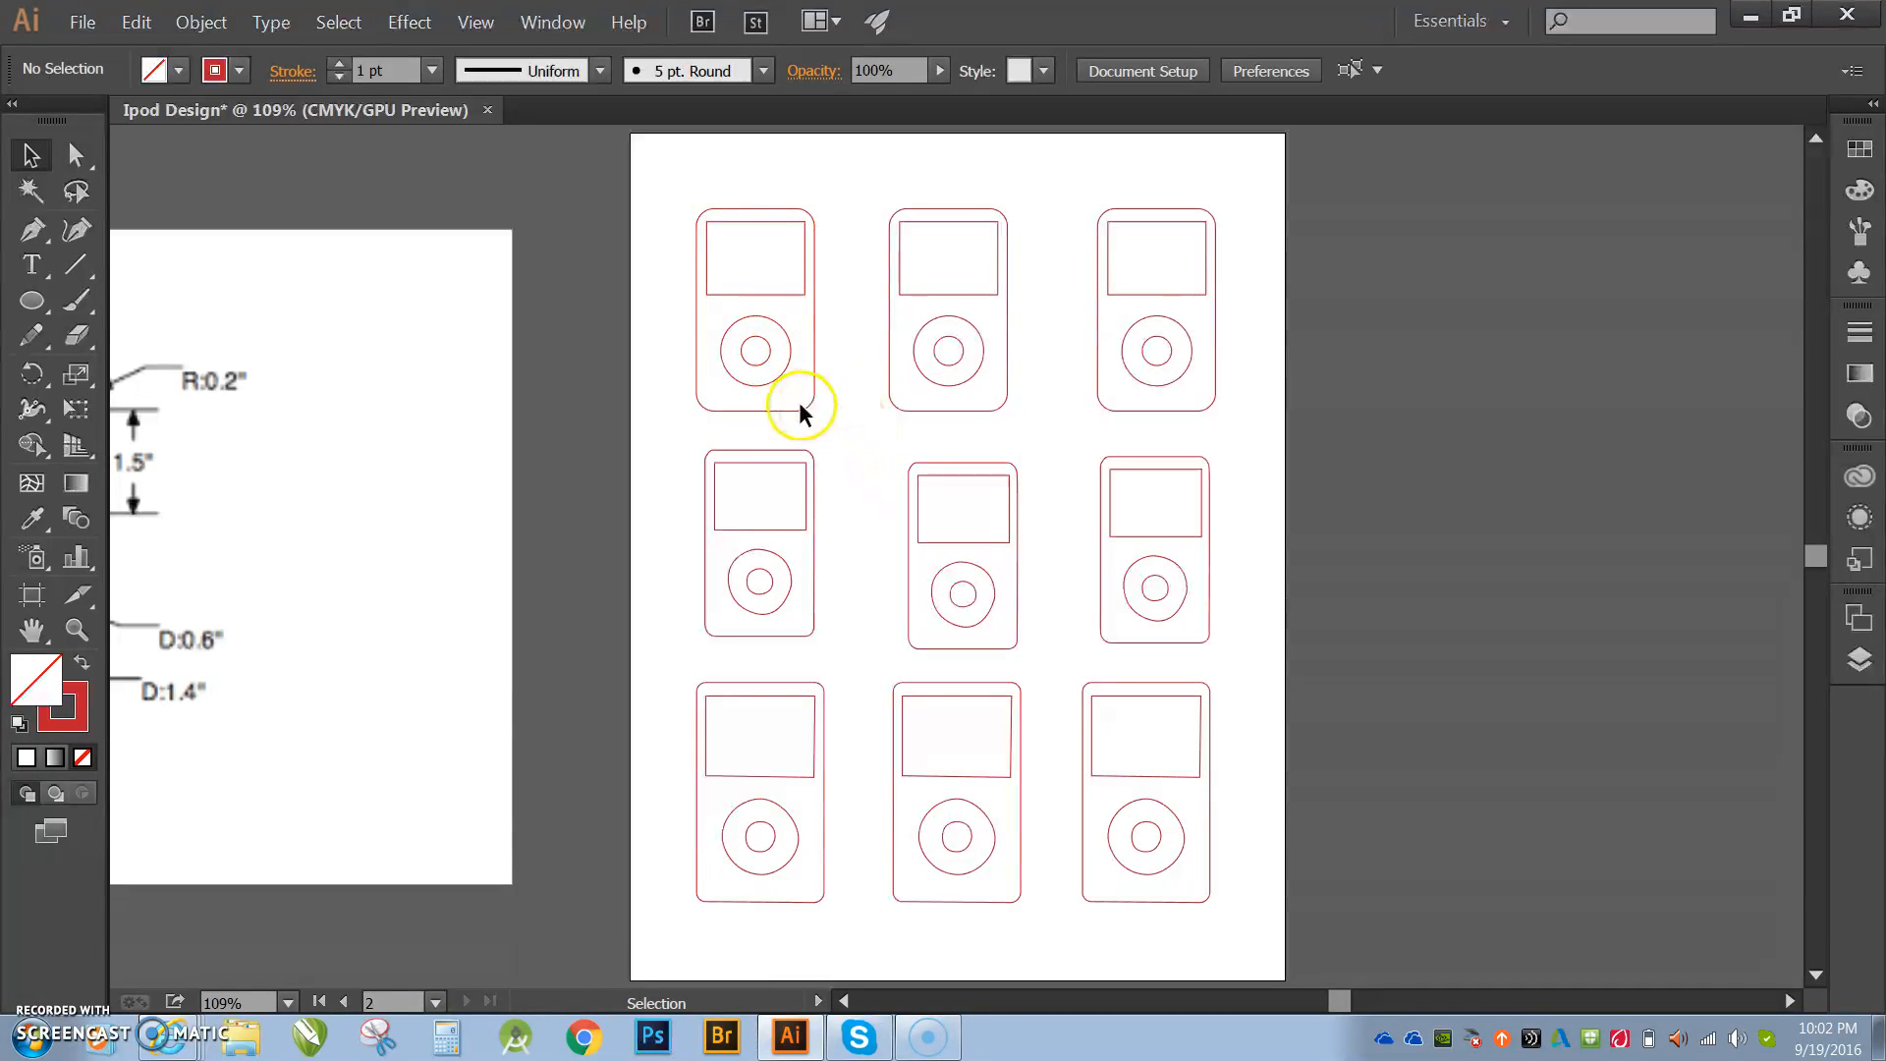
pyautogui.click(803, 403)
pyautogui.click(775, 377)
pyautogui.click(773, 295)
pyautogui.click(928, 293)
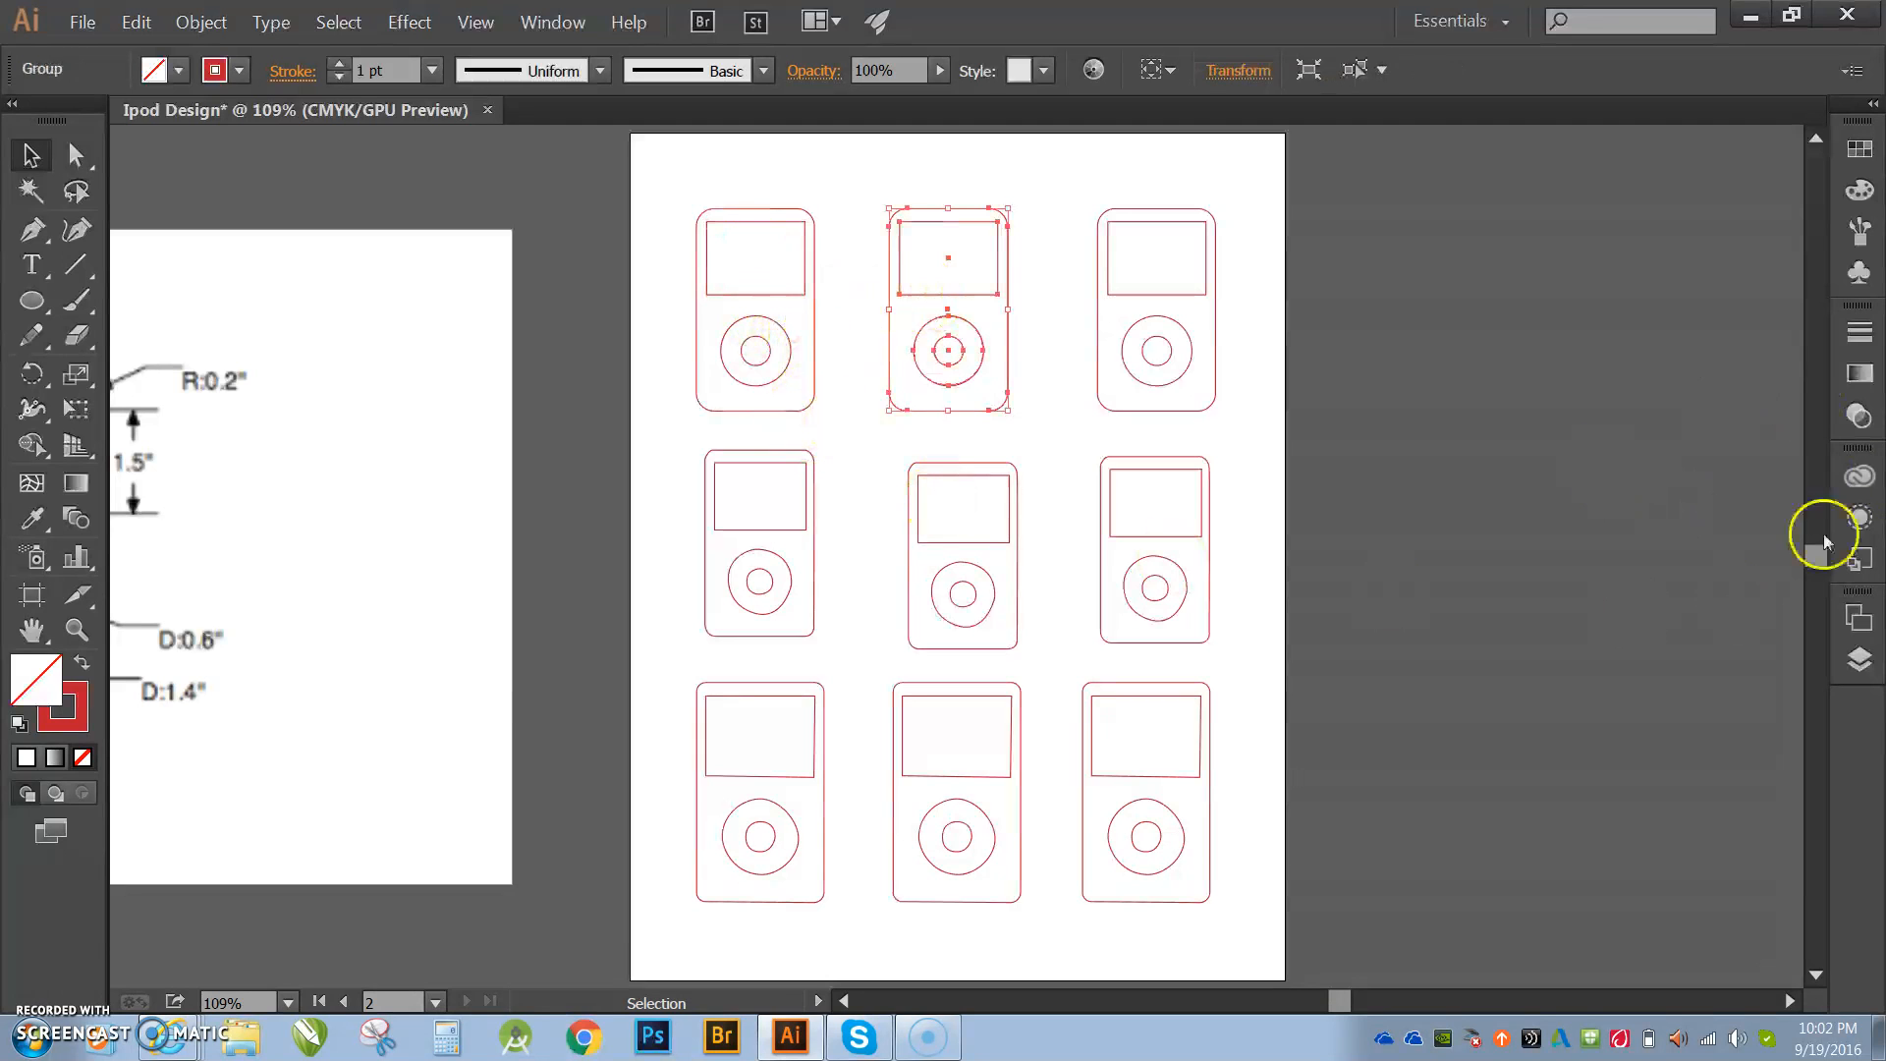
pyautogui.click(1859, 373)
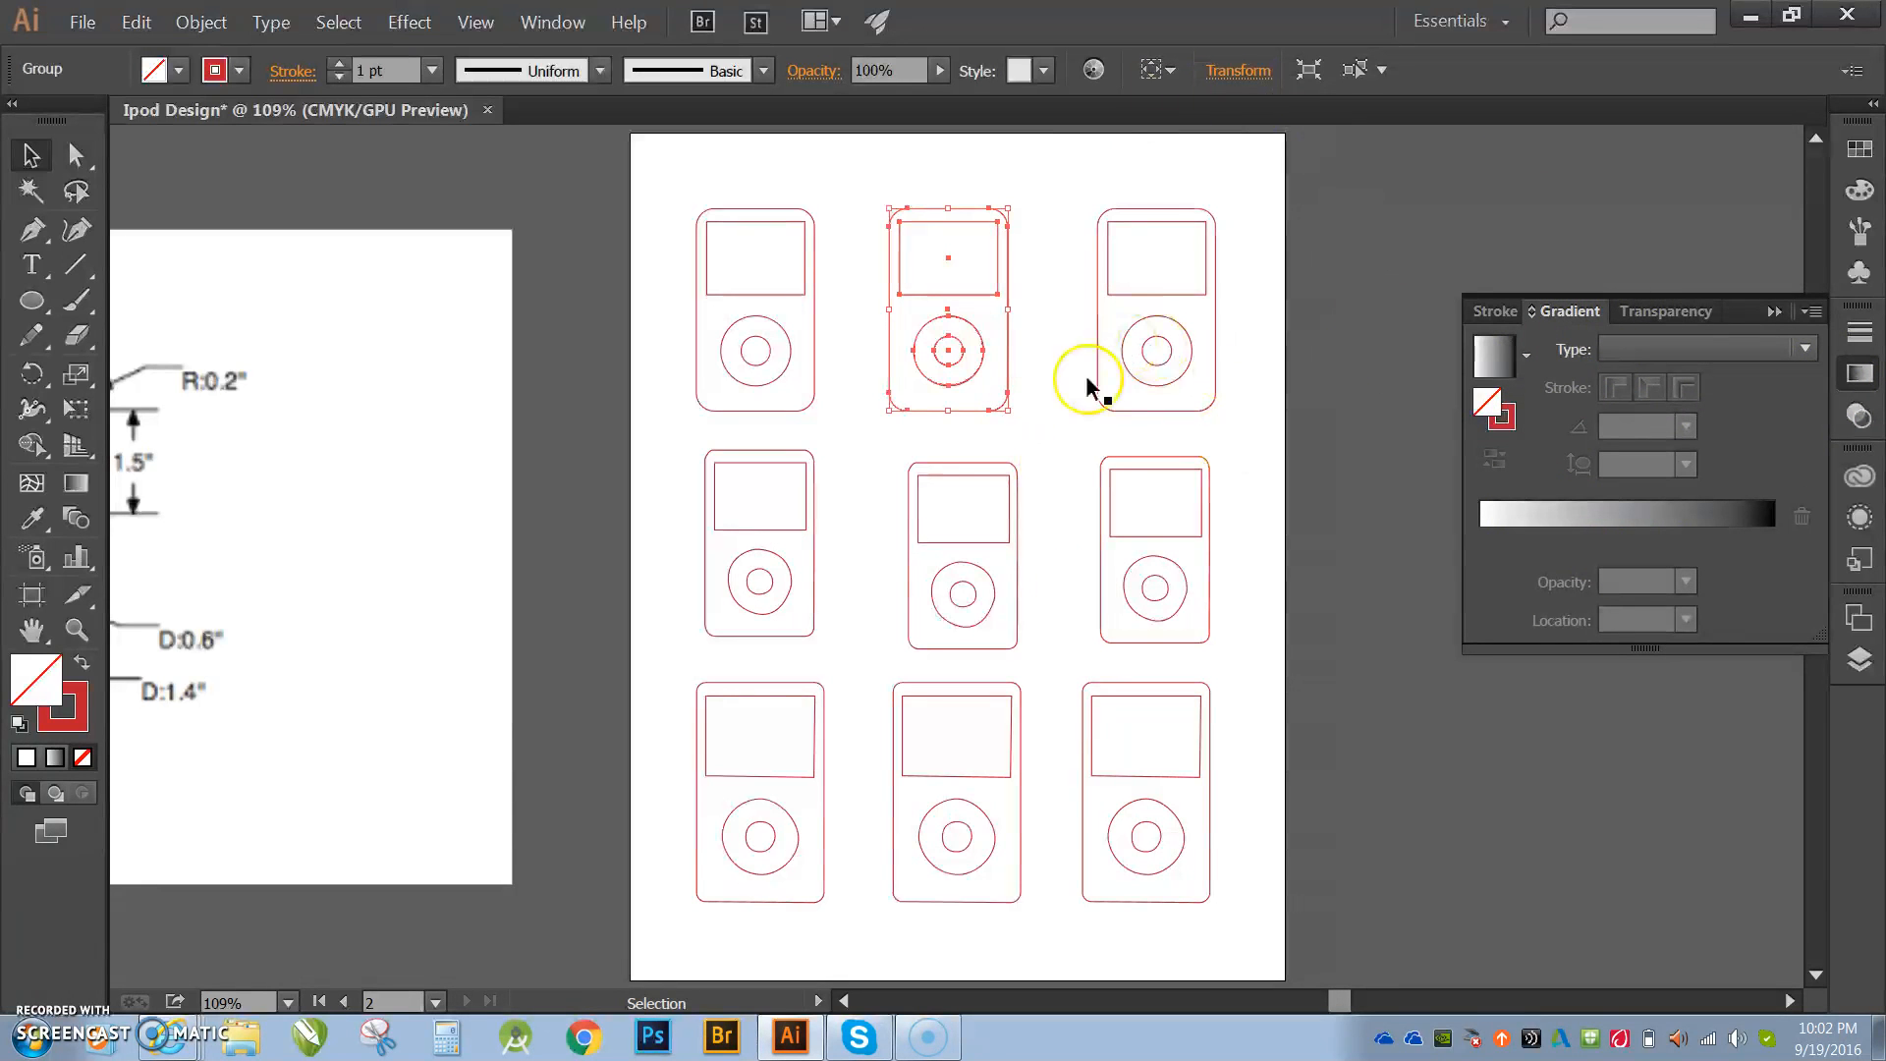
pyautogui.click(1772, 313)
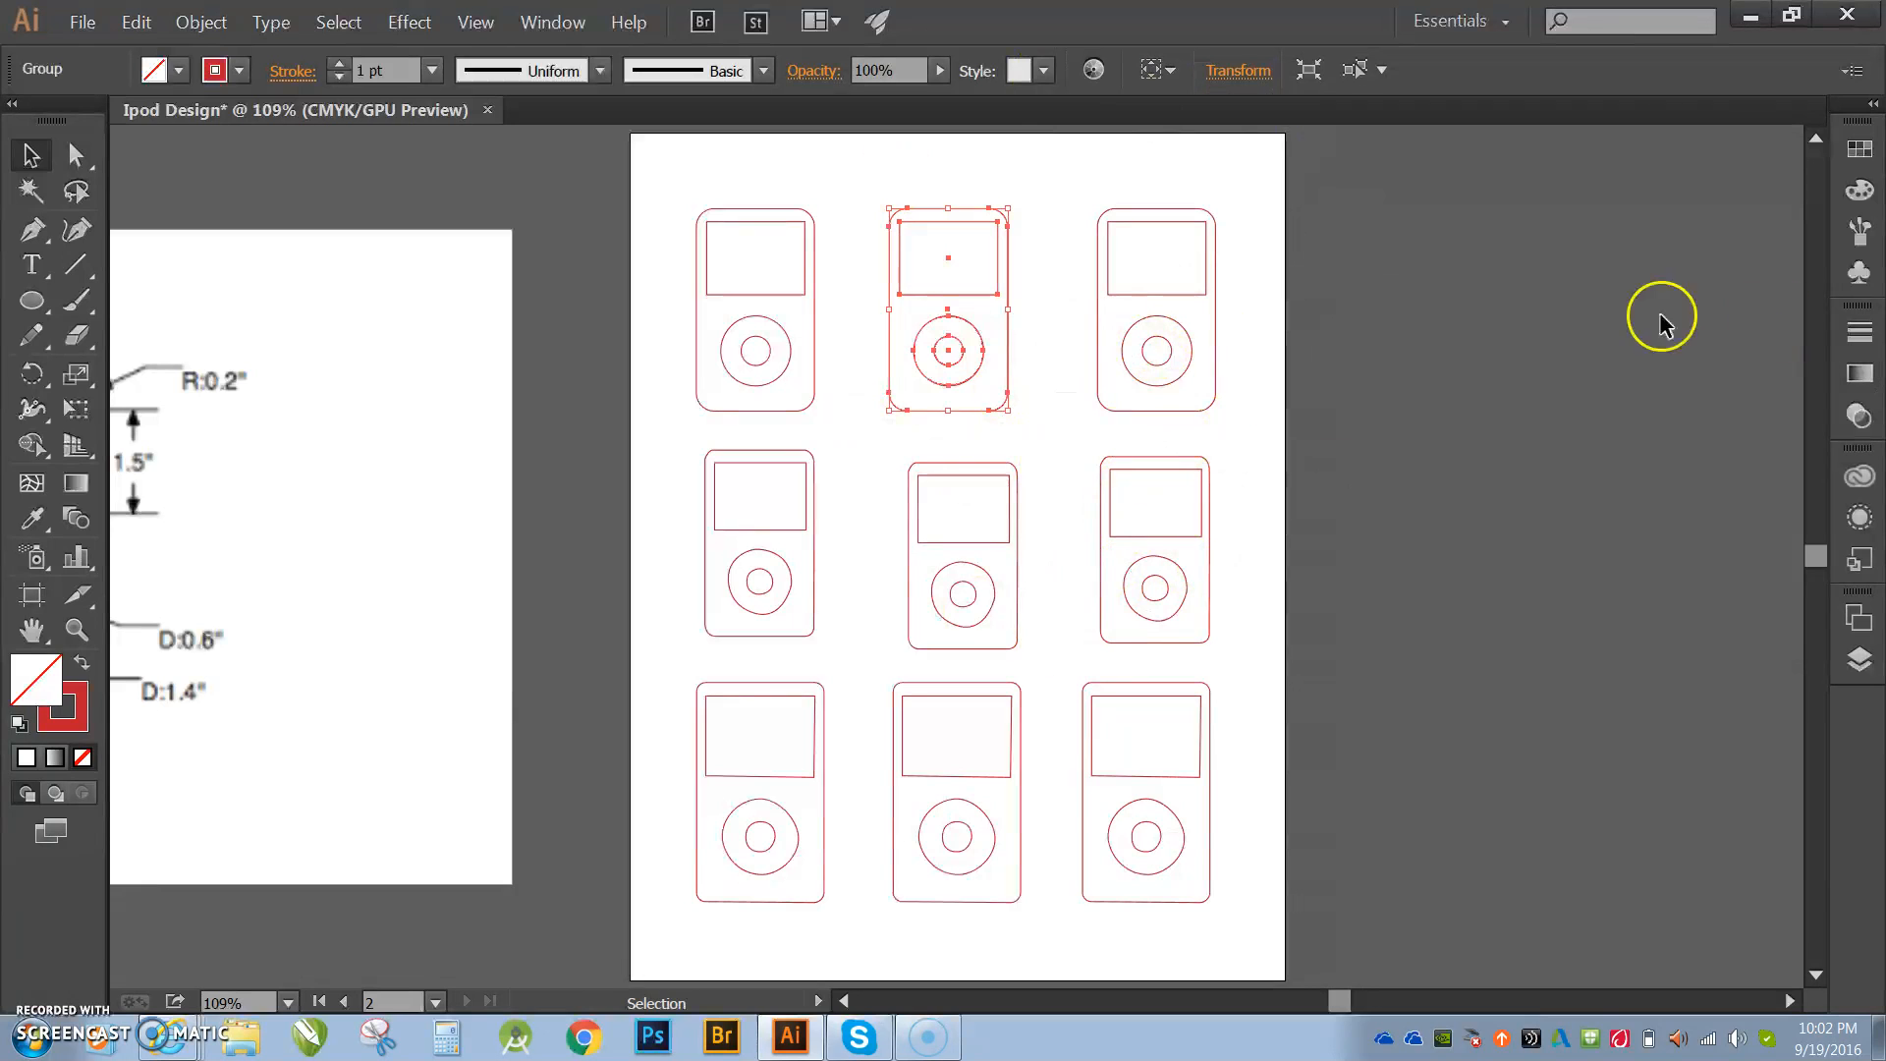
# Step: Open the Artistic Textures symbol library, place it beside the artboard and enlarge it to show all its textures
pyautogui.click(1858, 275)
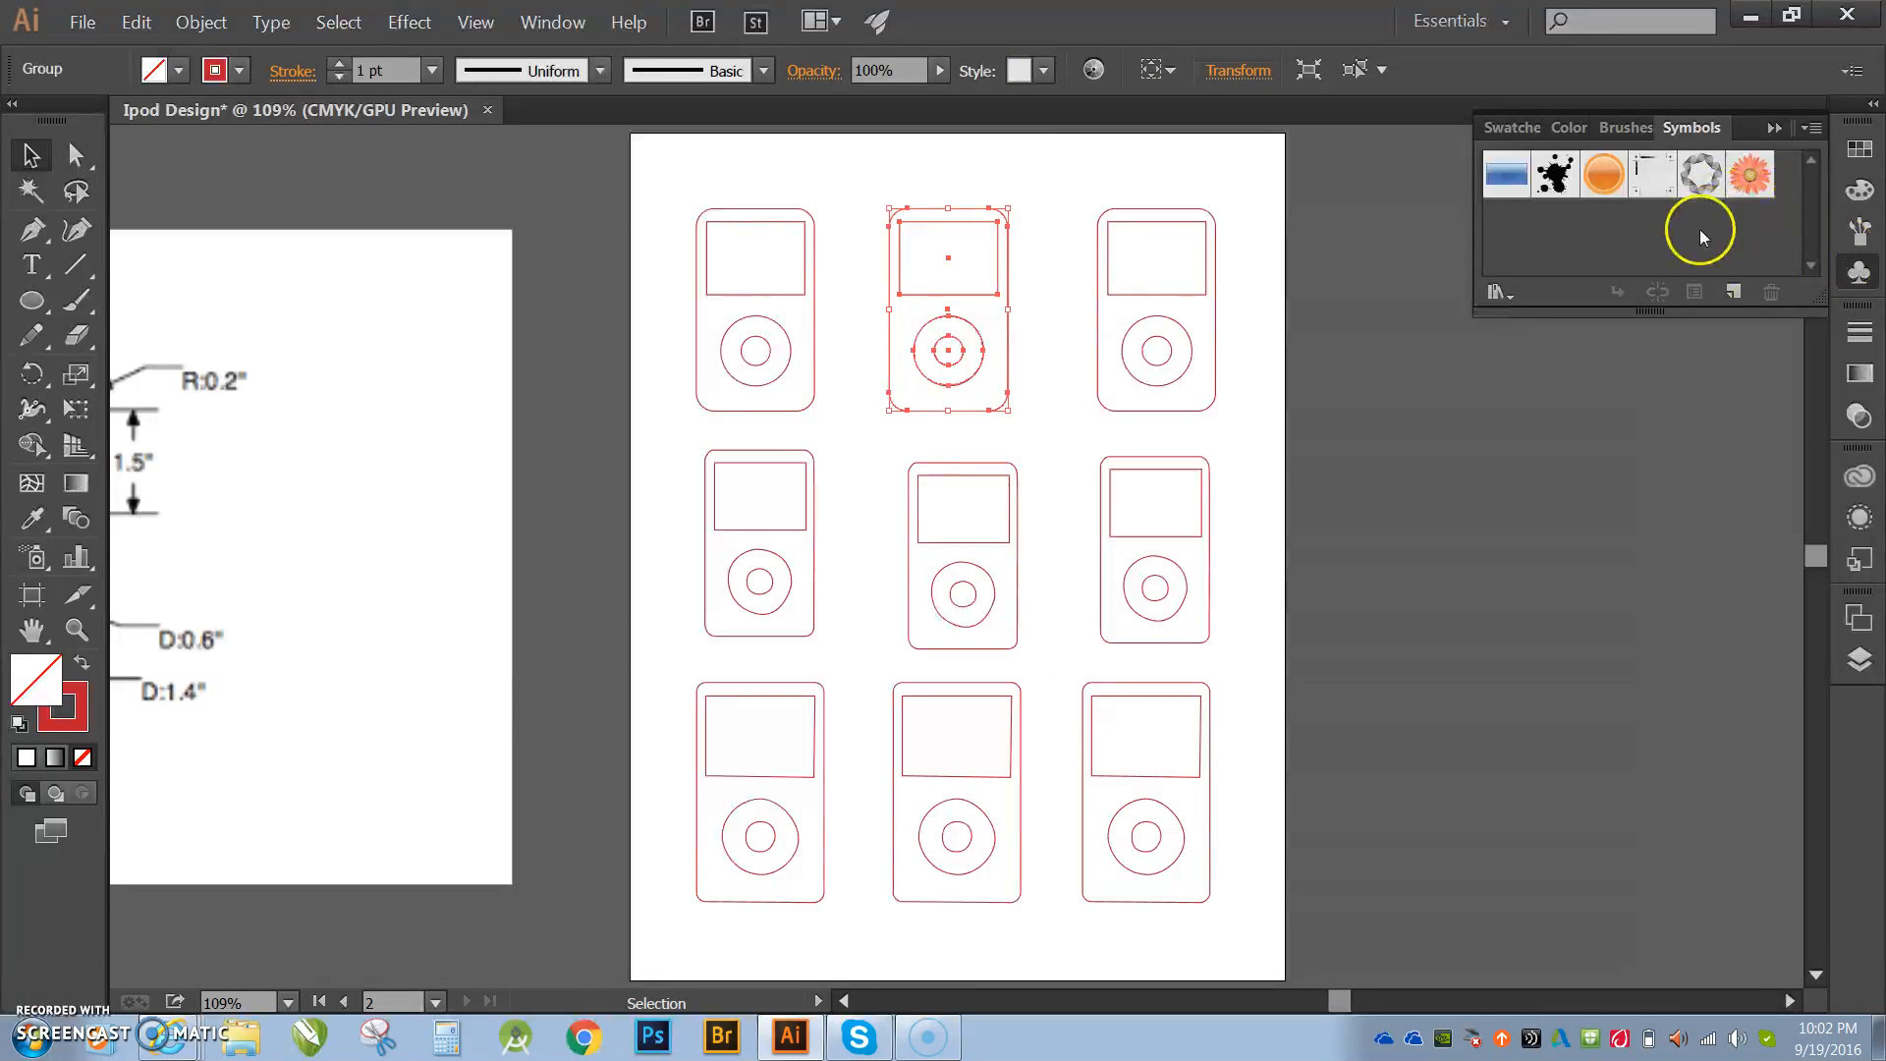
pyautogui.click(1510, 289)
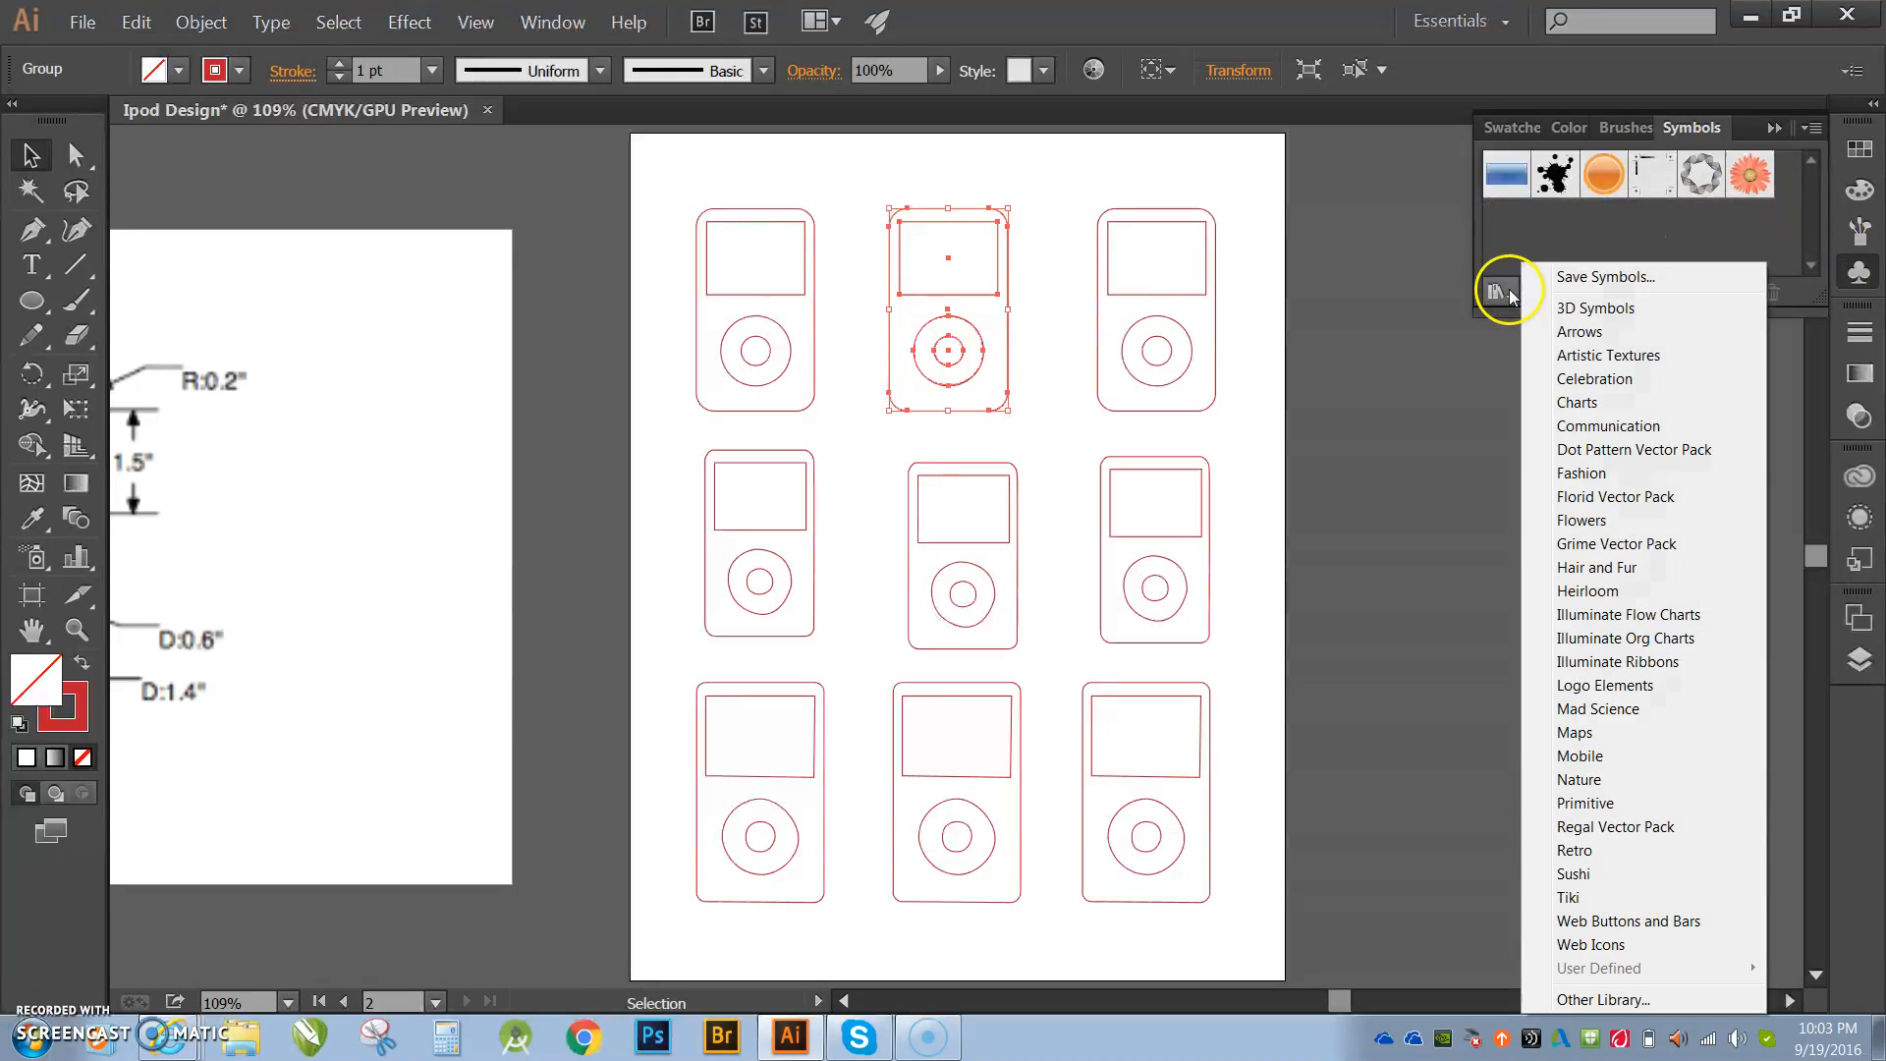
pyautogui.click(1624, 355)
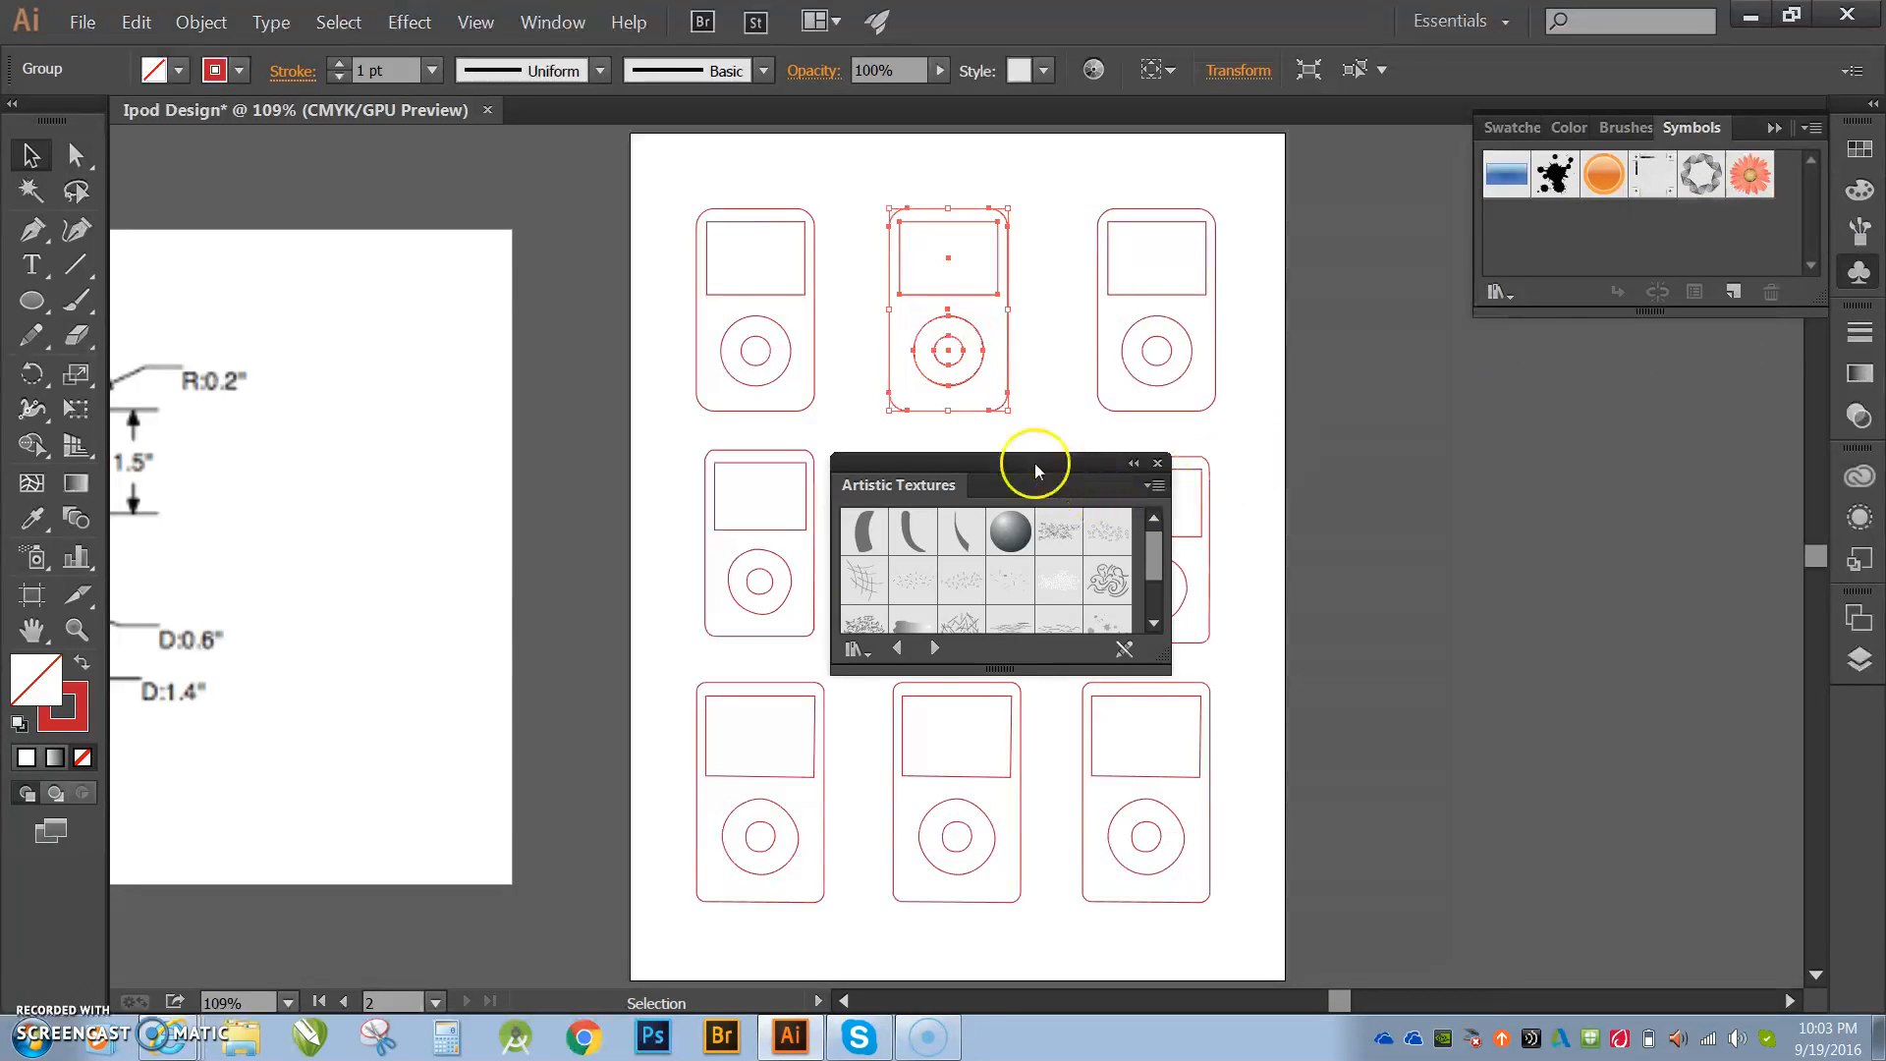
pyautogui.moveTo(1021, 468); pyautogui.dragTo(1487, 409)
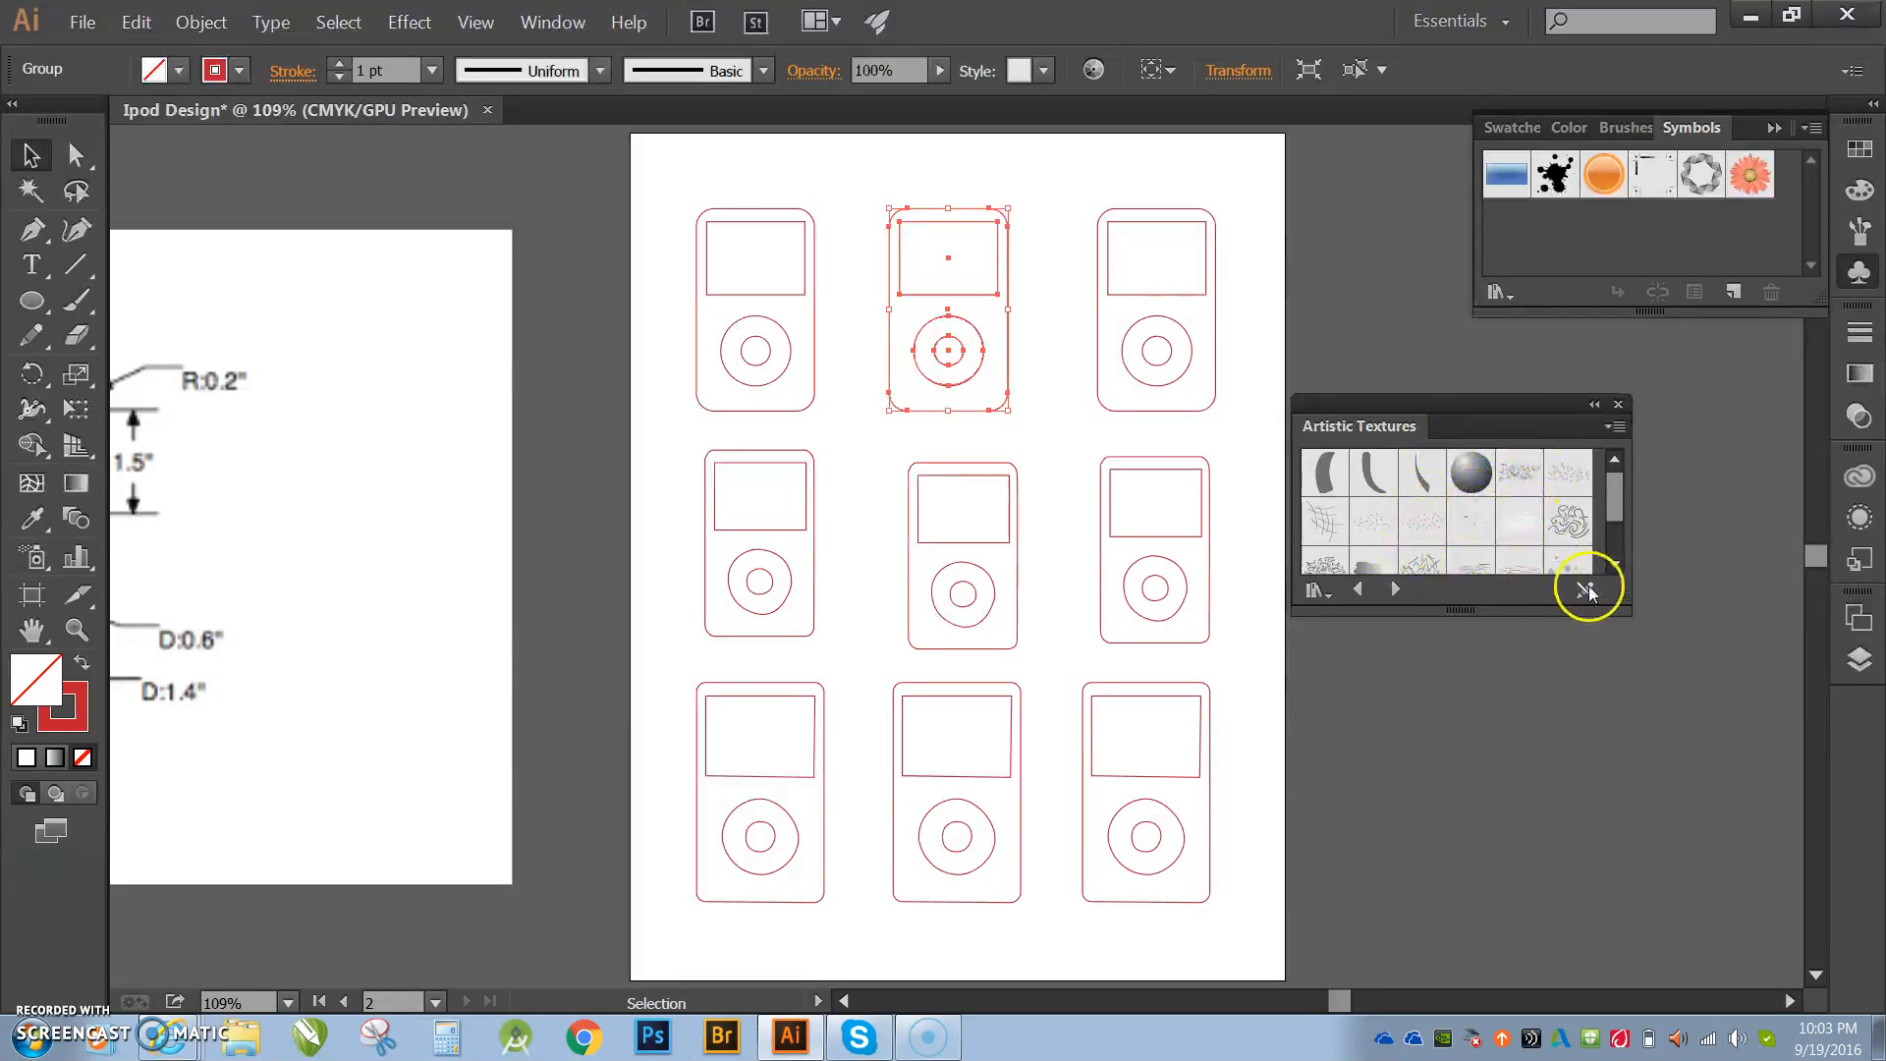
pyautogui.moveTo(1611, 570); pyautogui.dragTo(1570, 748)
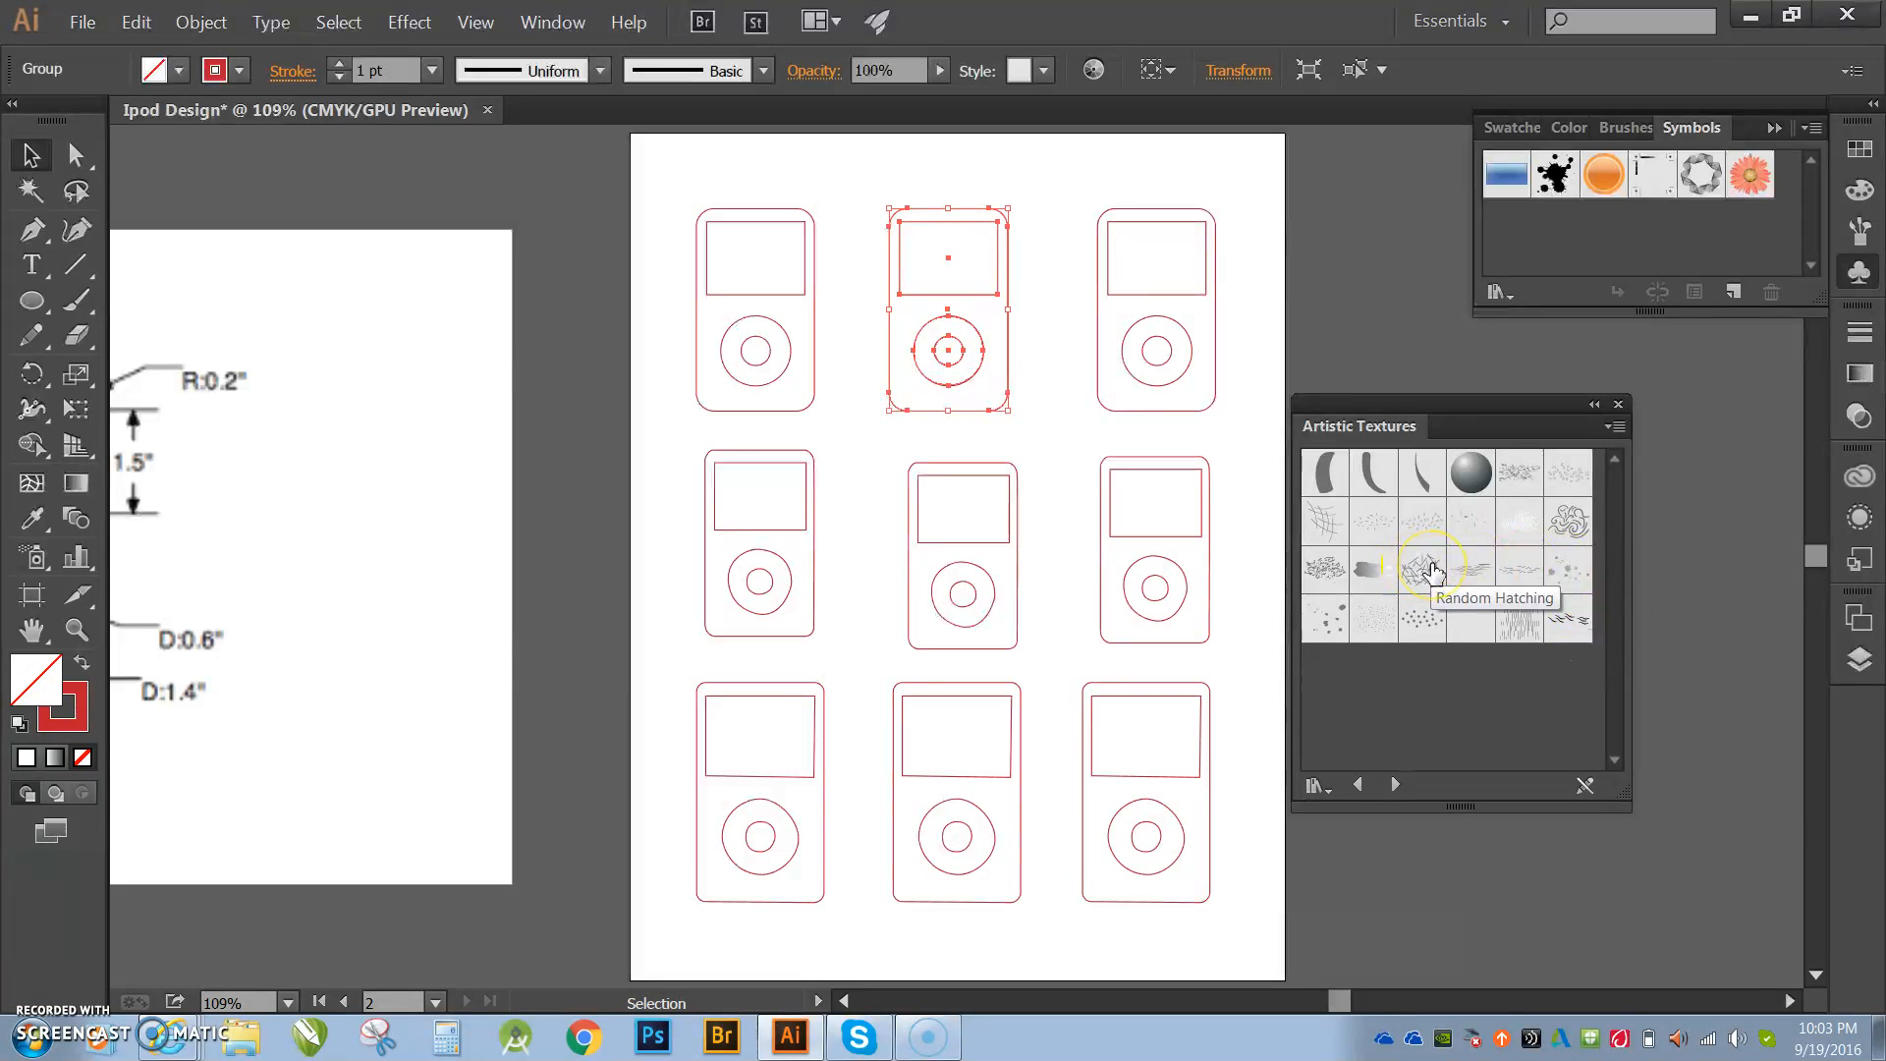
# Step: Place a Random Hatching symbol on the body of the third iPod in the top row
pyautogui.click(1314, 572)
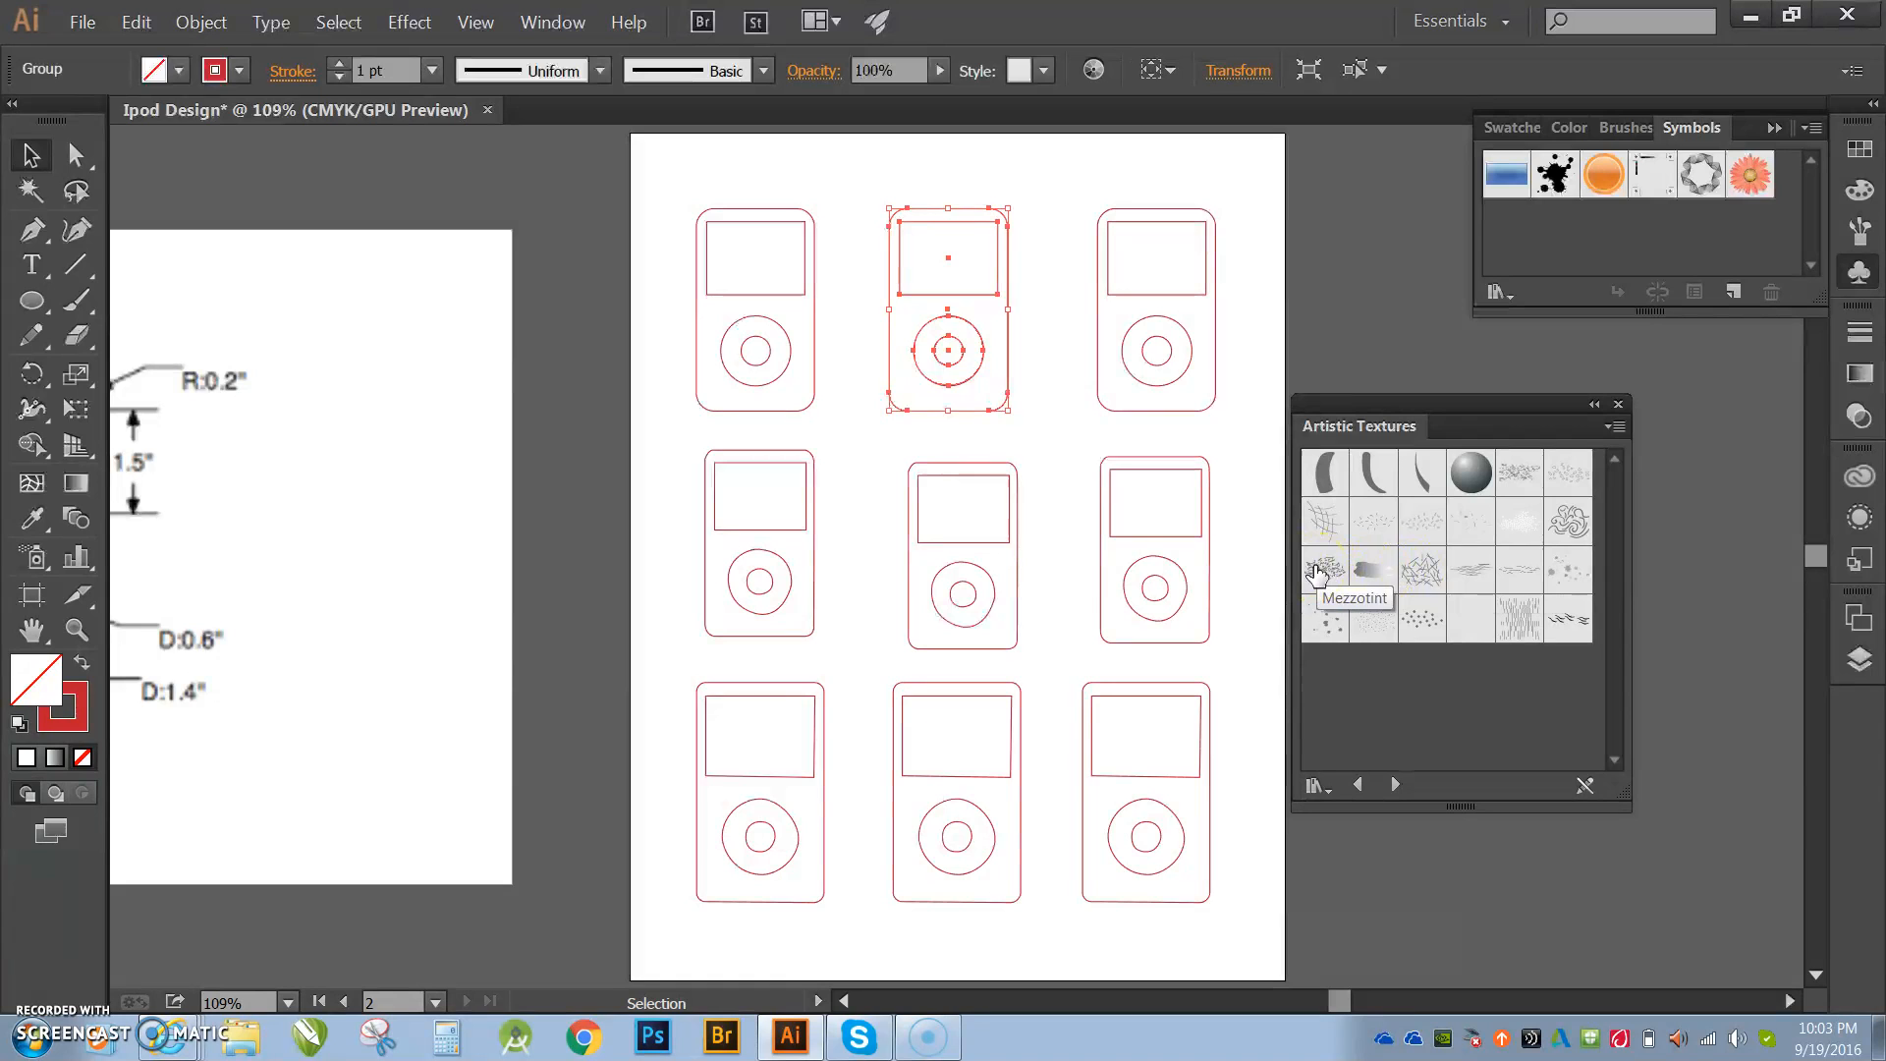
pyautogui.click(1314, 568)
pyautogui.click(1421, 568)
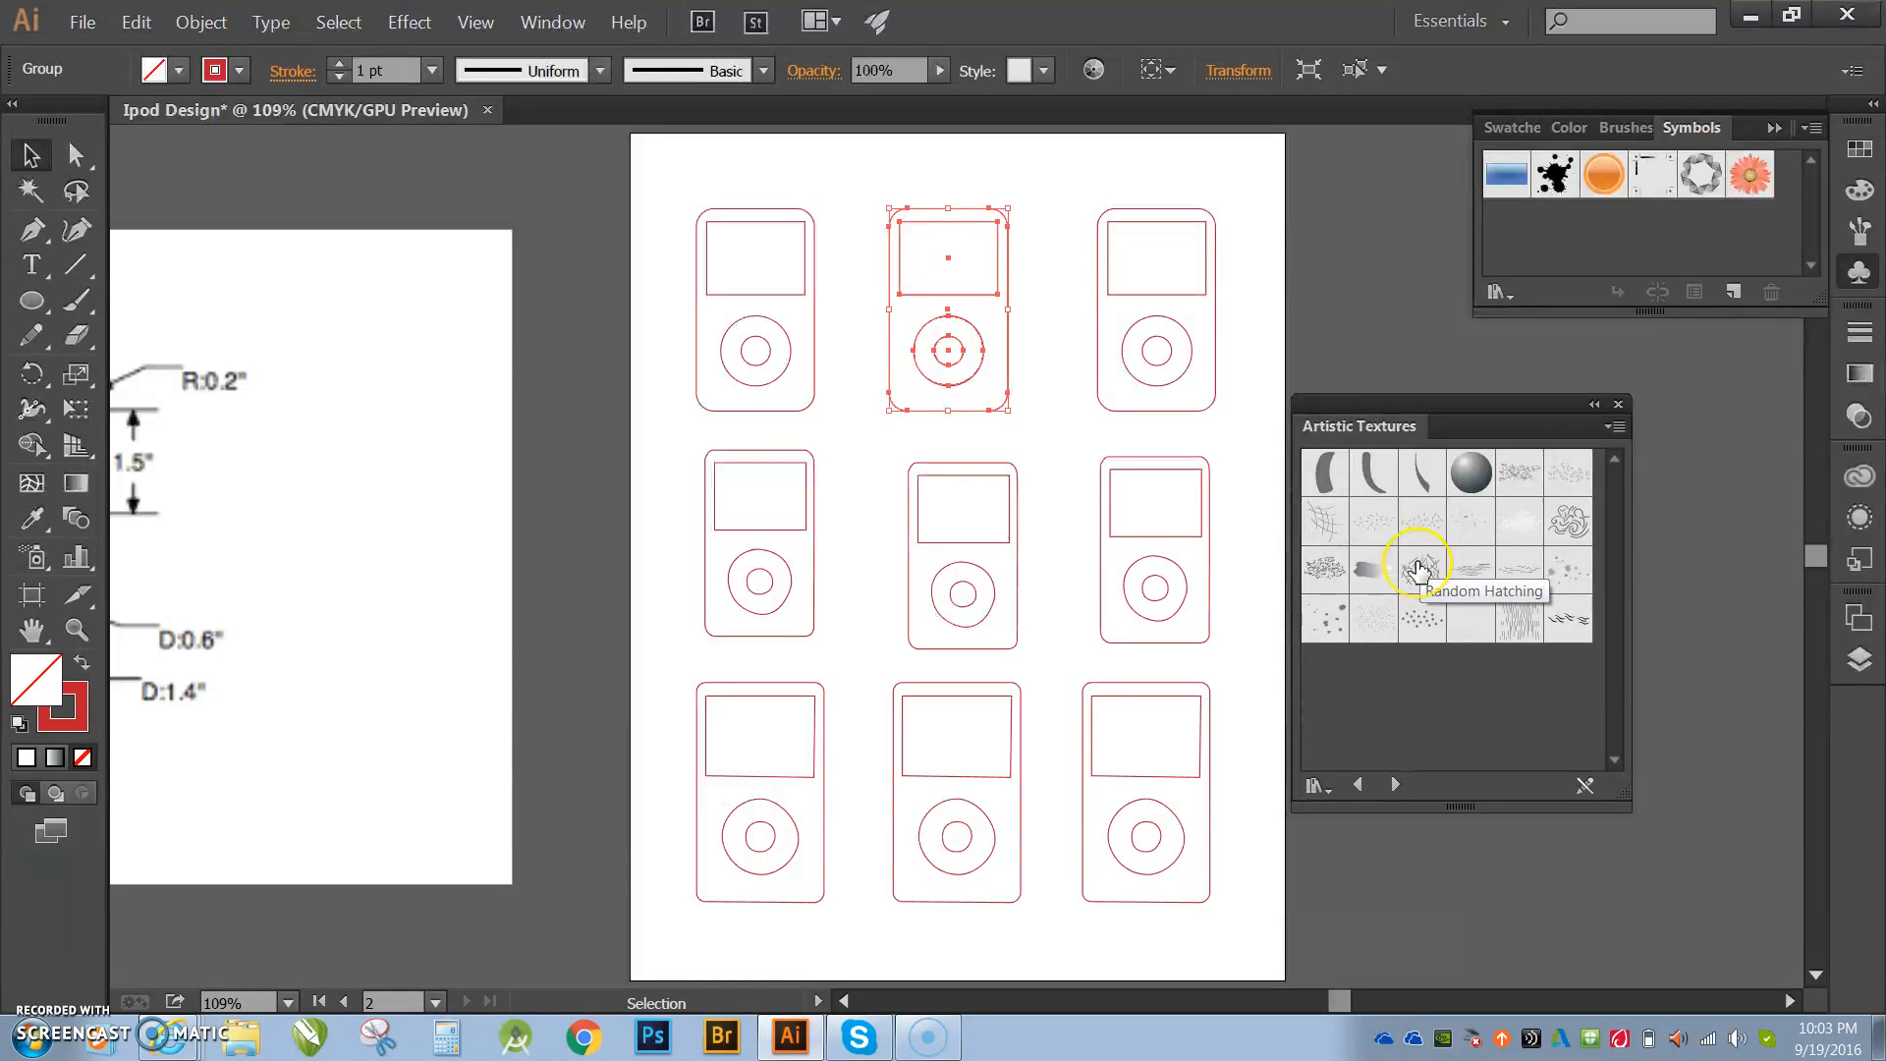
pyautogui.moveTo(1420, 568)
pyautogui.mouseDown()
pyautogui.moveTo(1276, 535)
pyautogui.moveTo(1090, 379)
pyautogui.moveTo(1123, 376)
pyautogui.mouseUp()
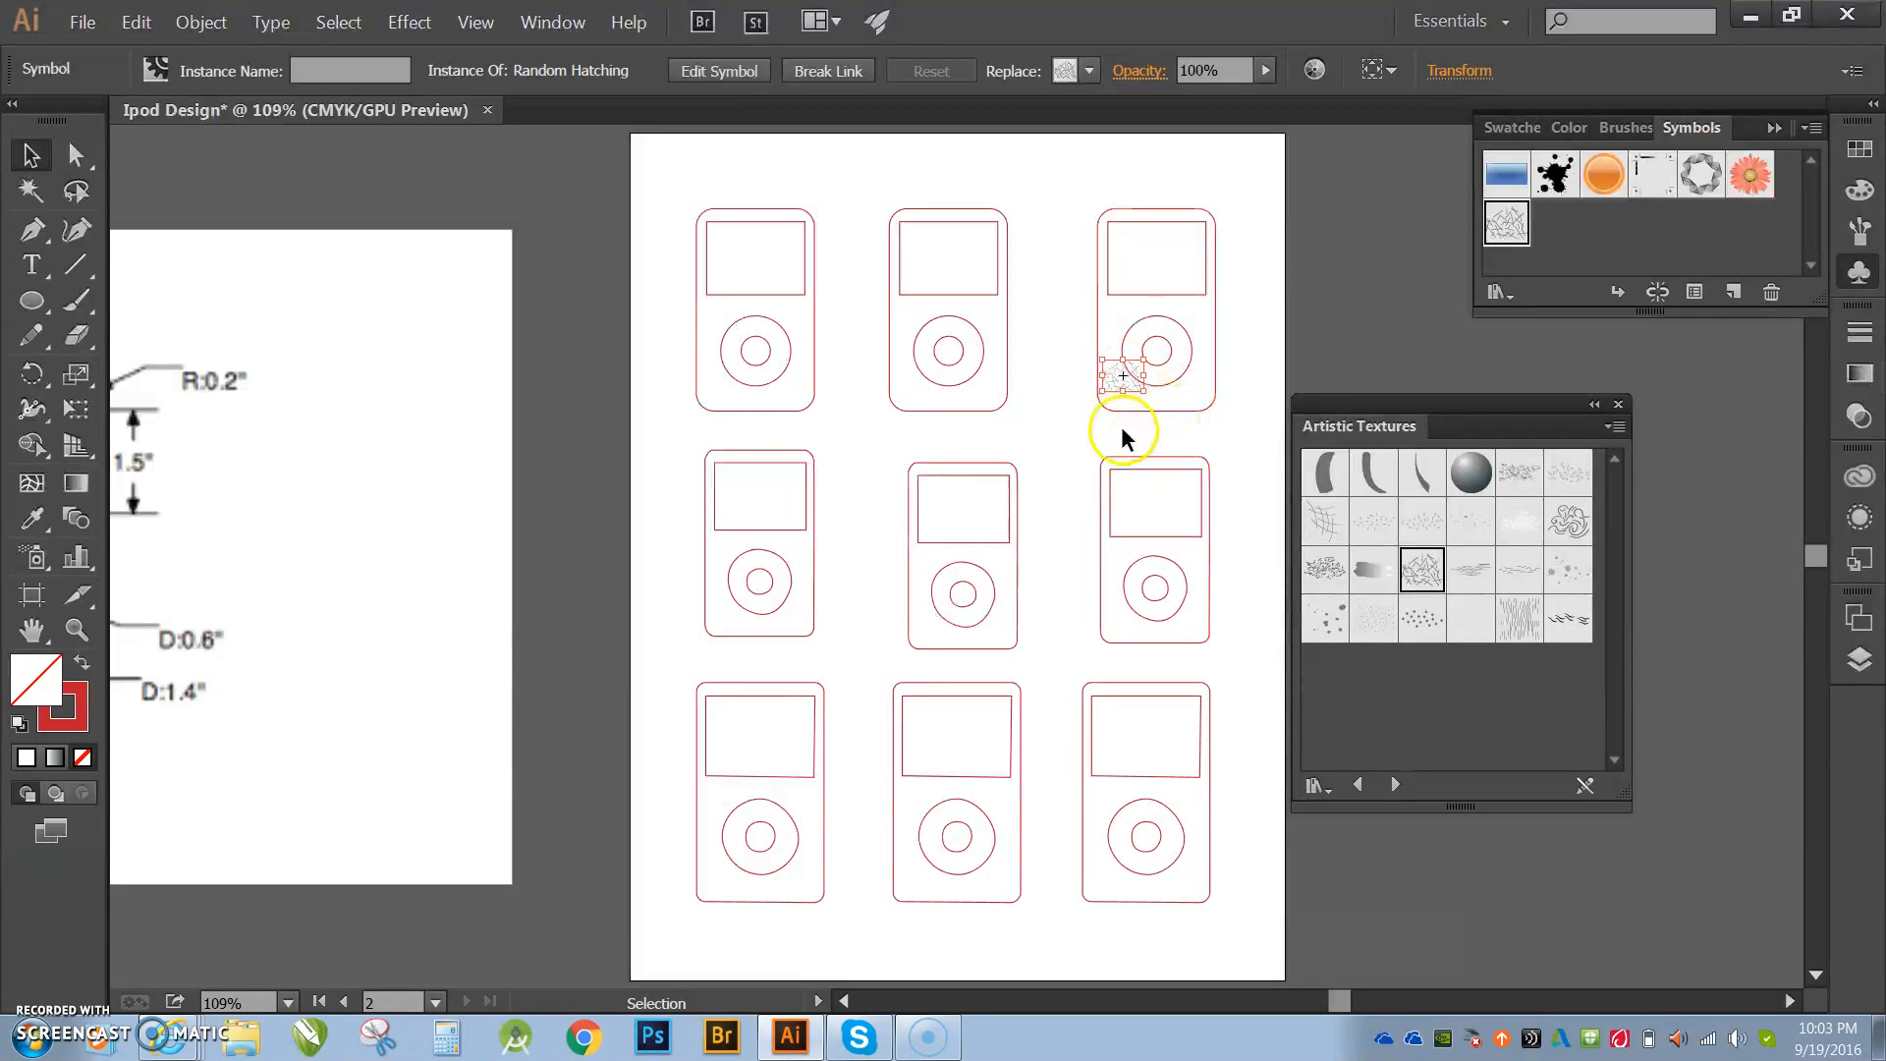
# Step: Shrink the Random Hatching symbol to a small patch and position it in the lower-left corner of the iPod body, clear of the wheel
pyautogui.click(73, 632)
pyautogui.click(1130, 381)
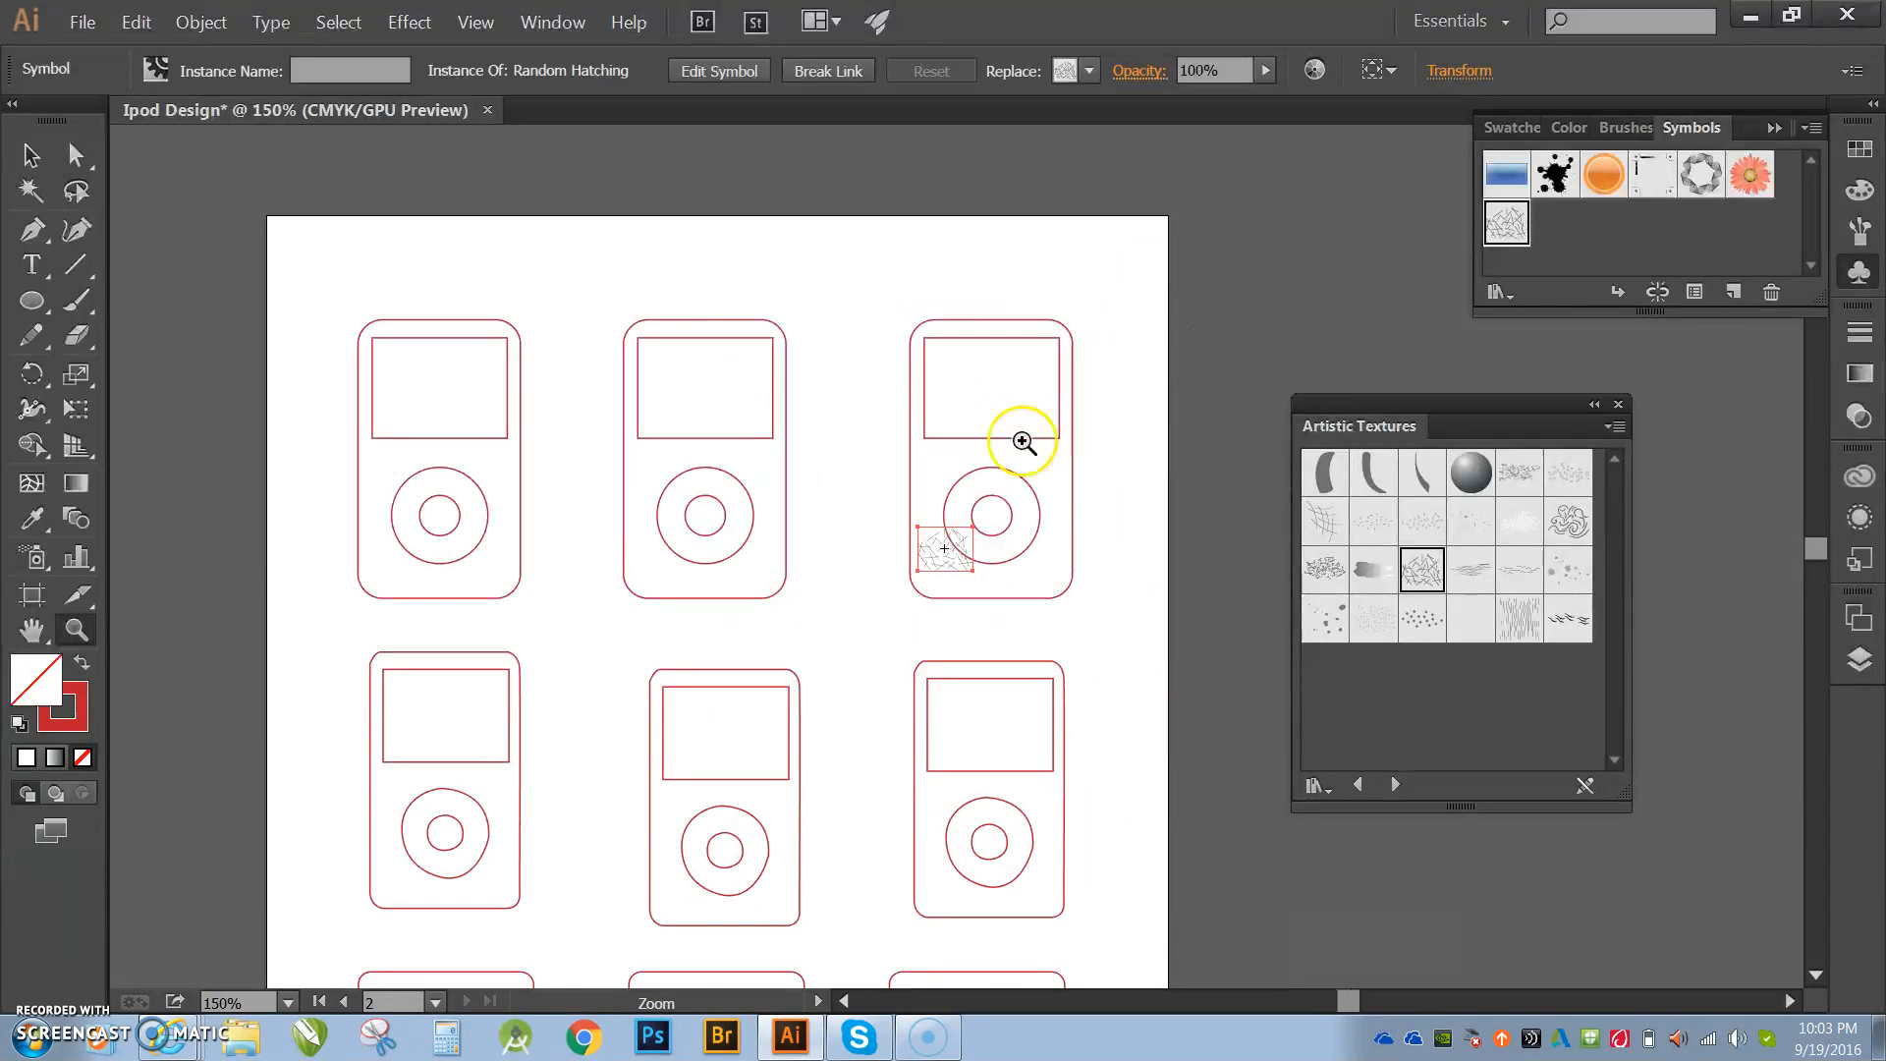
pyautogui.click(990, 500)
pyautogui.click(972, 589)
pyautogui.click(967, 594)
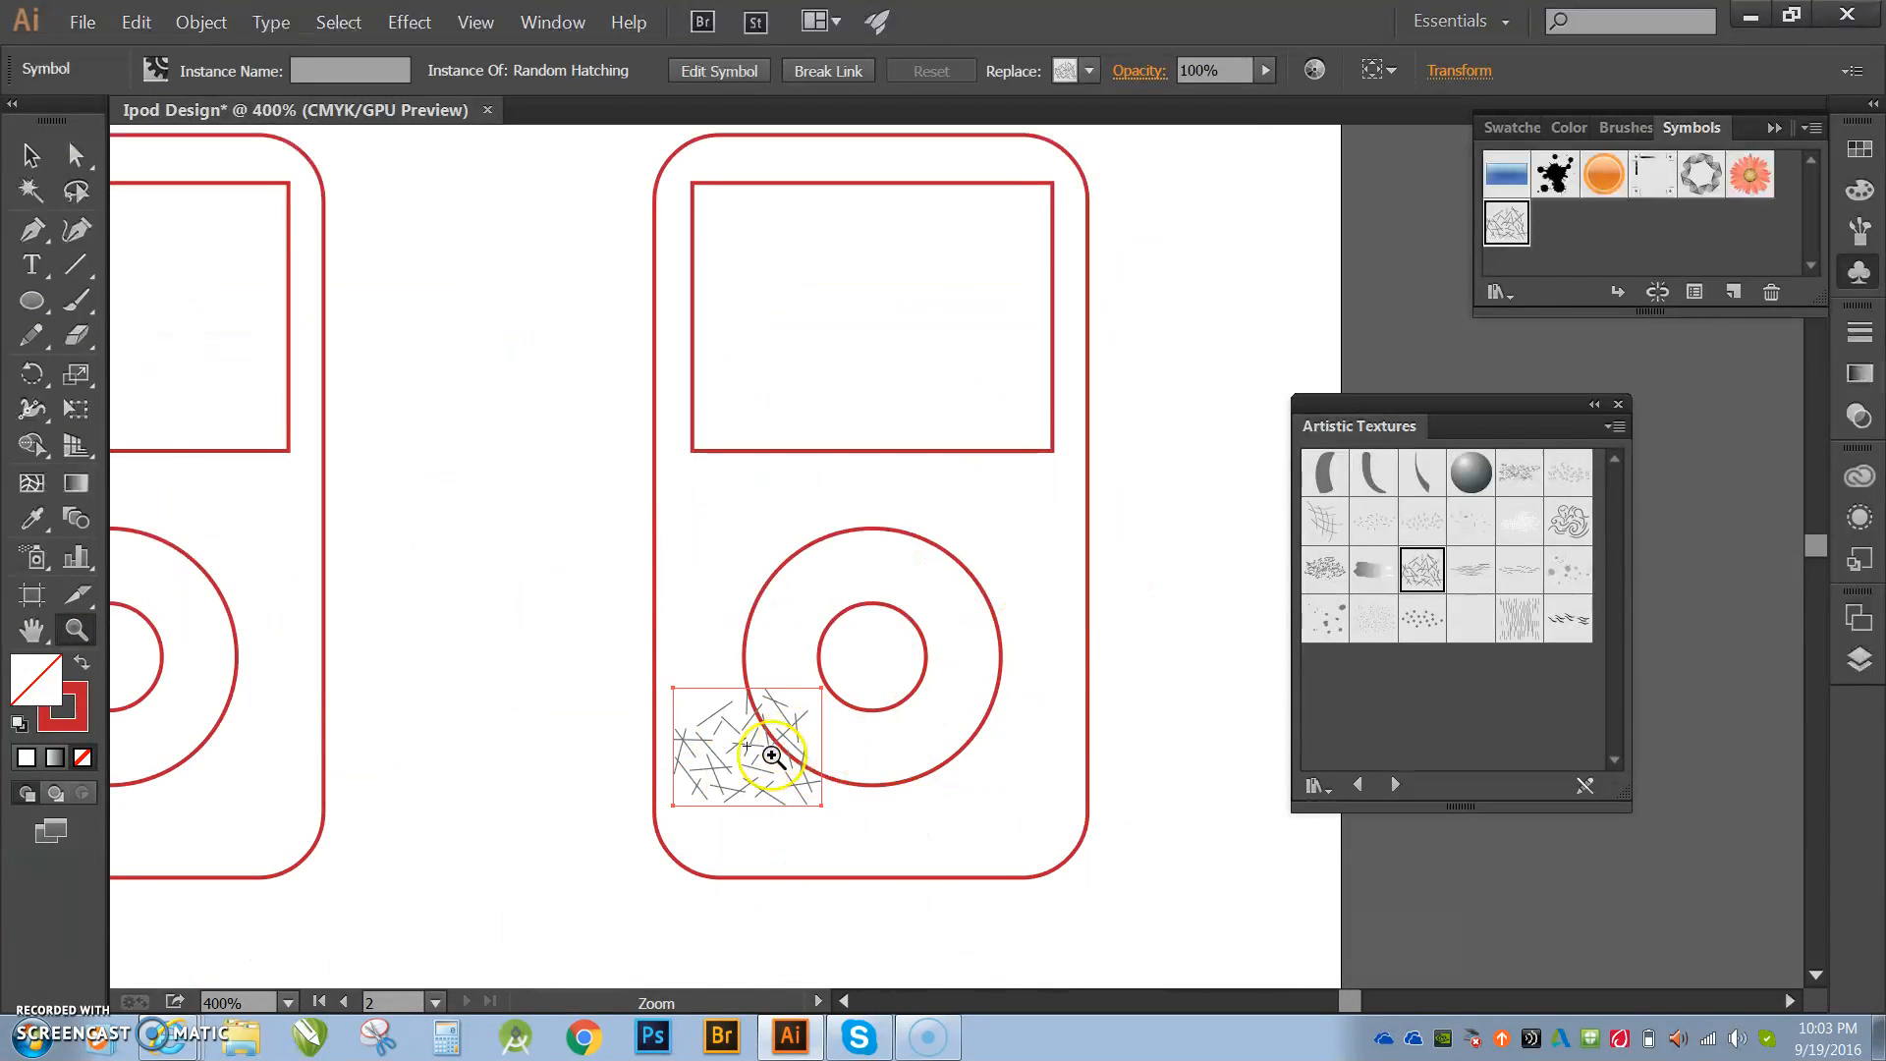
pyautogui.press('v')
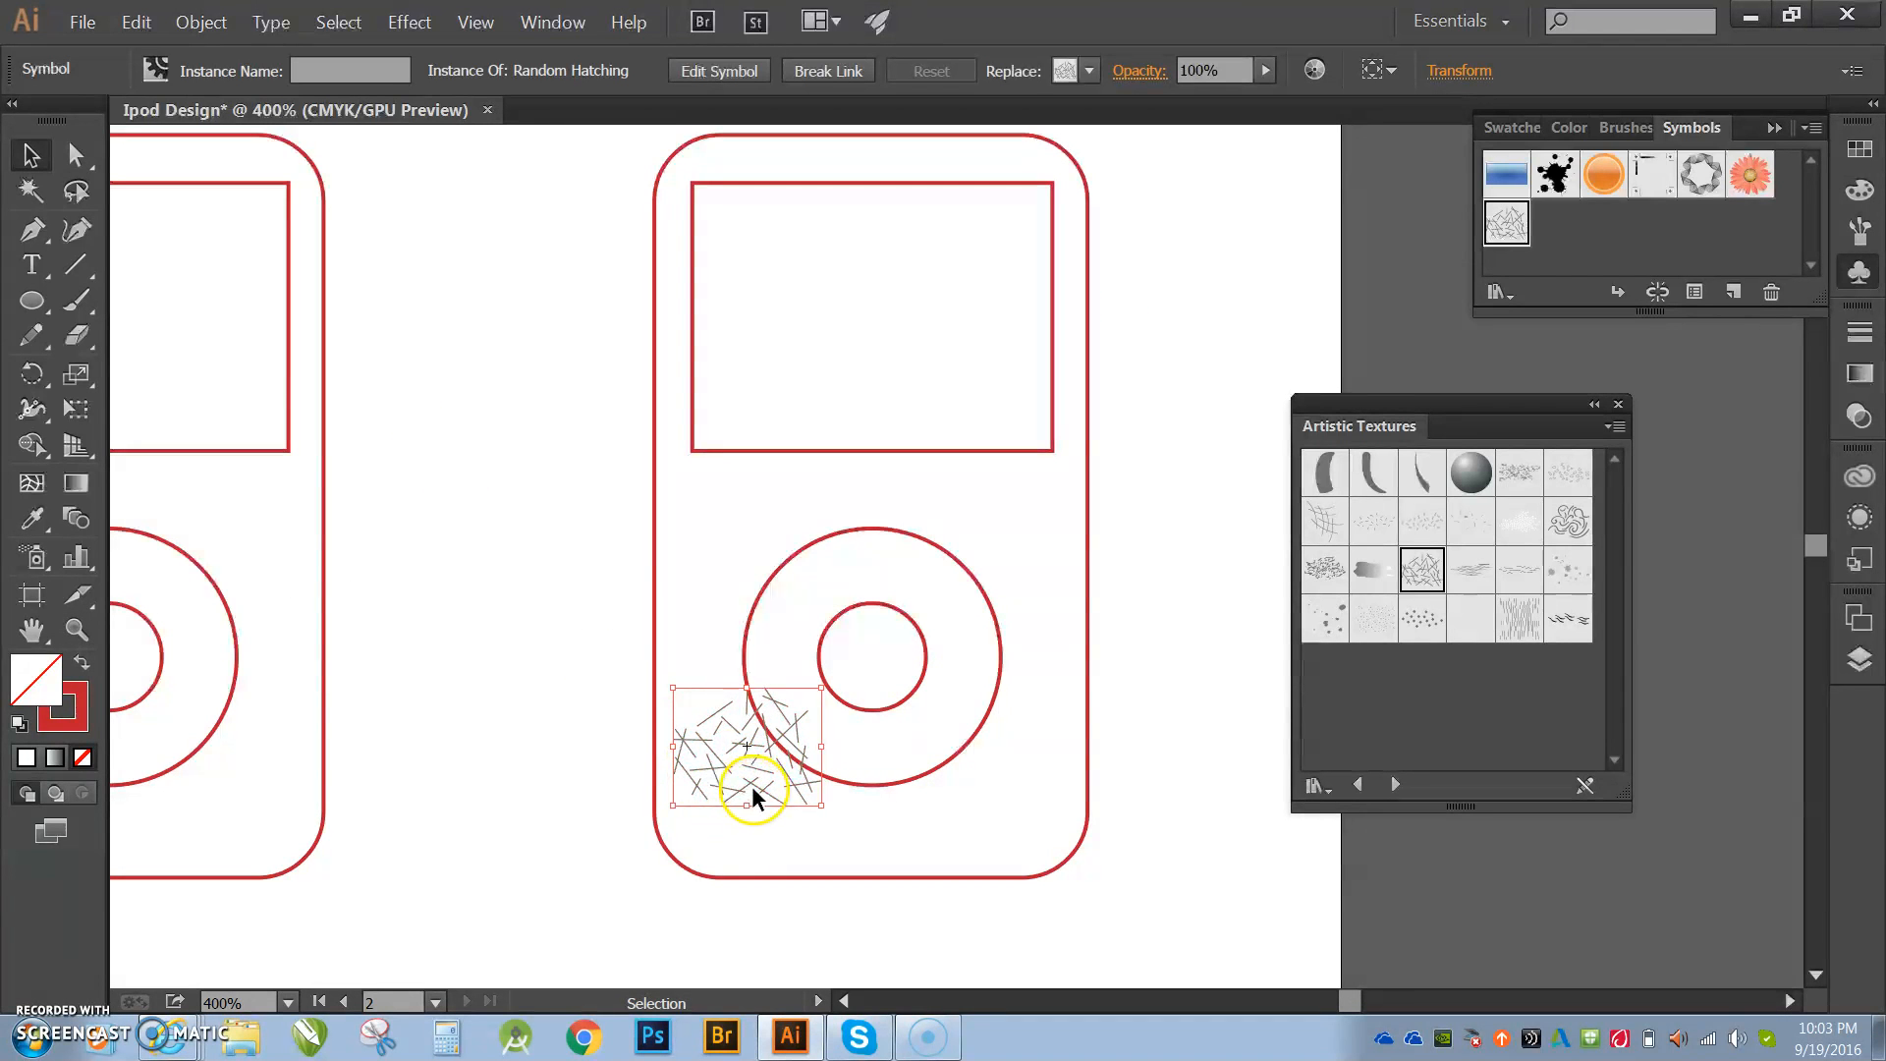
pyautogui.moveTo(767, 798); pyautogui.dragTo(763, 842)
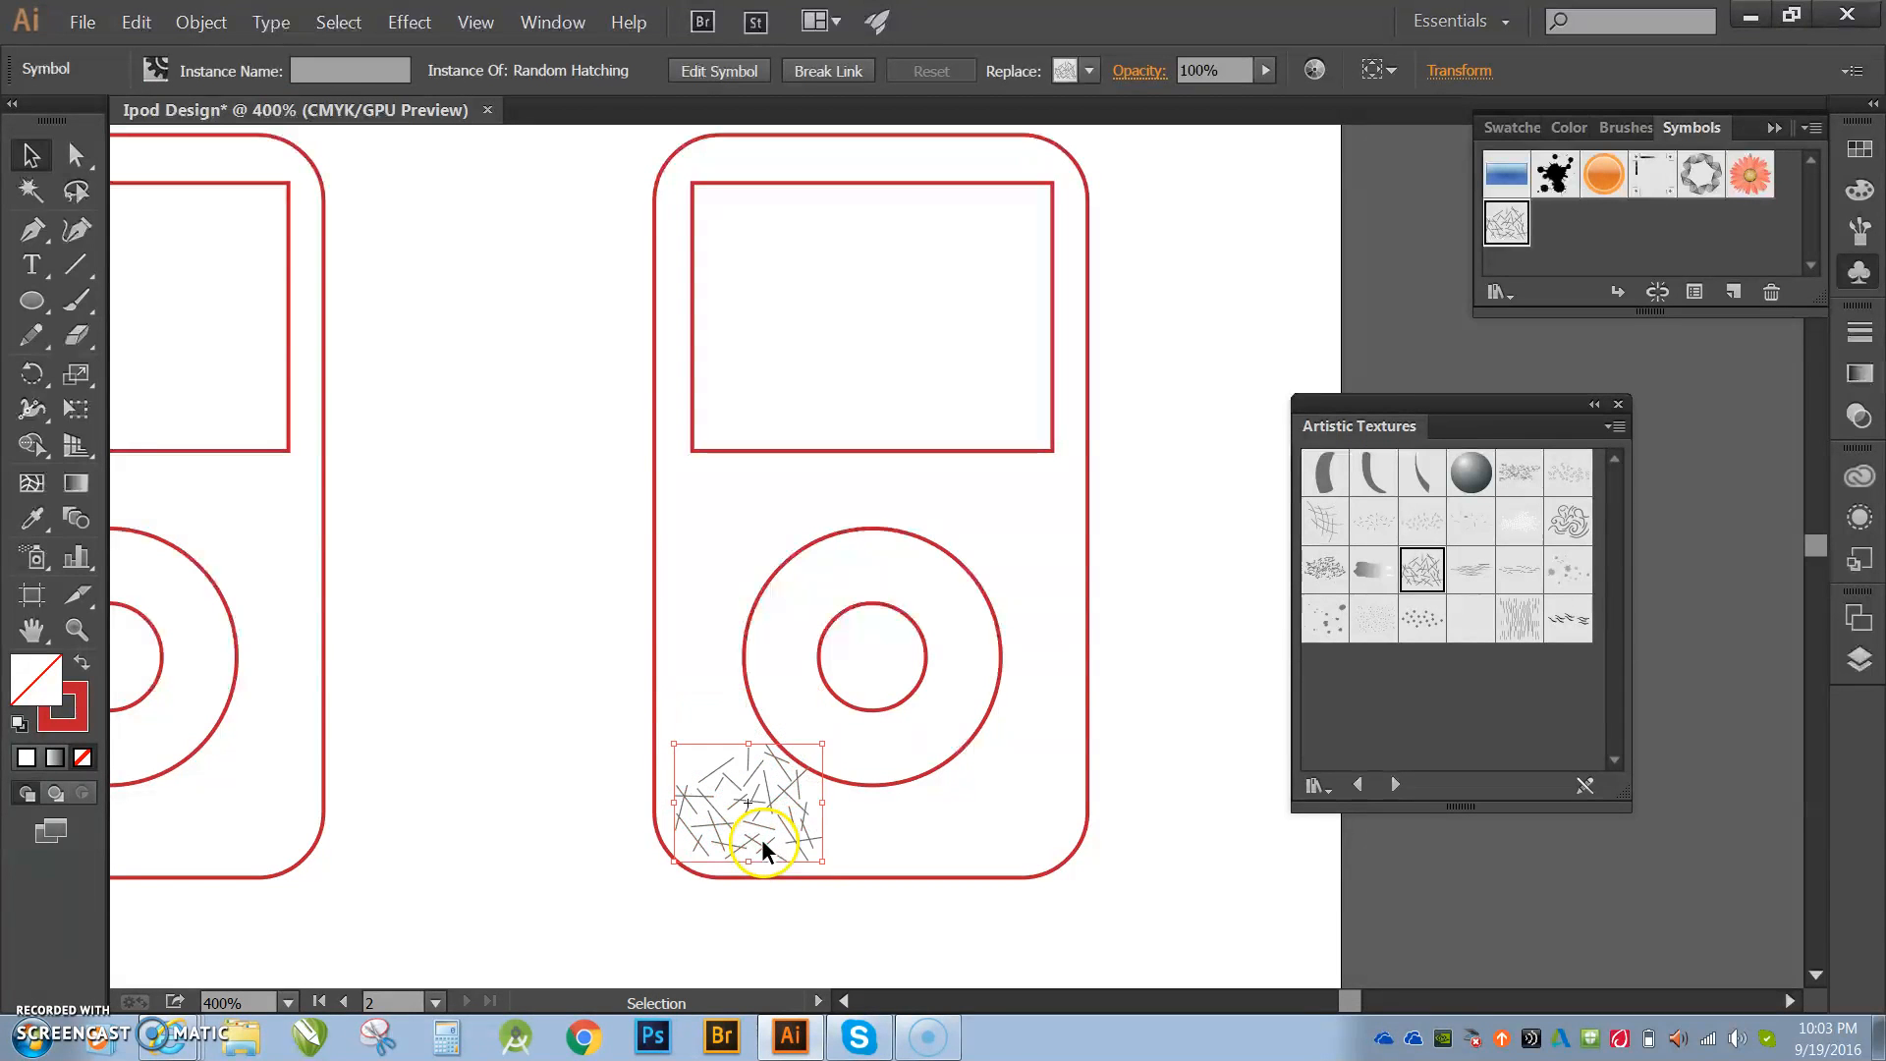
pyautogui.moveTo(821, 744); pyautogui.dragTo(771, 768)
pyautogui.moveTo(724, 830); pyautogui.dragTo(738, 803)
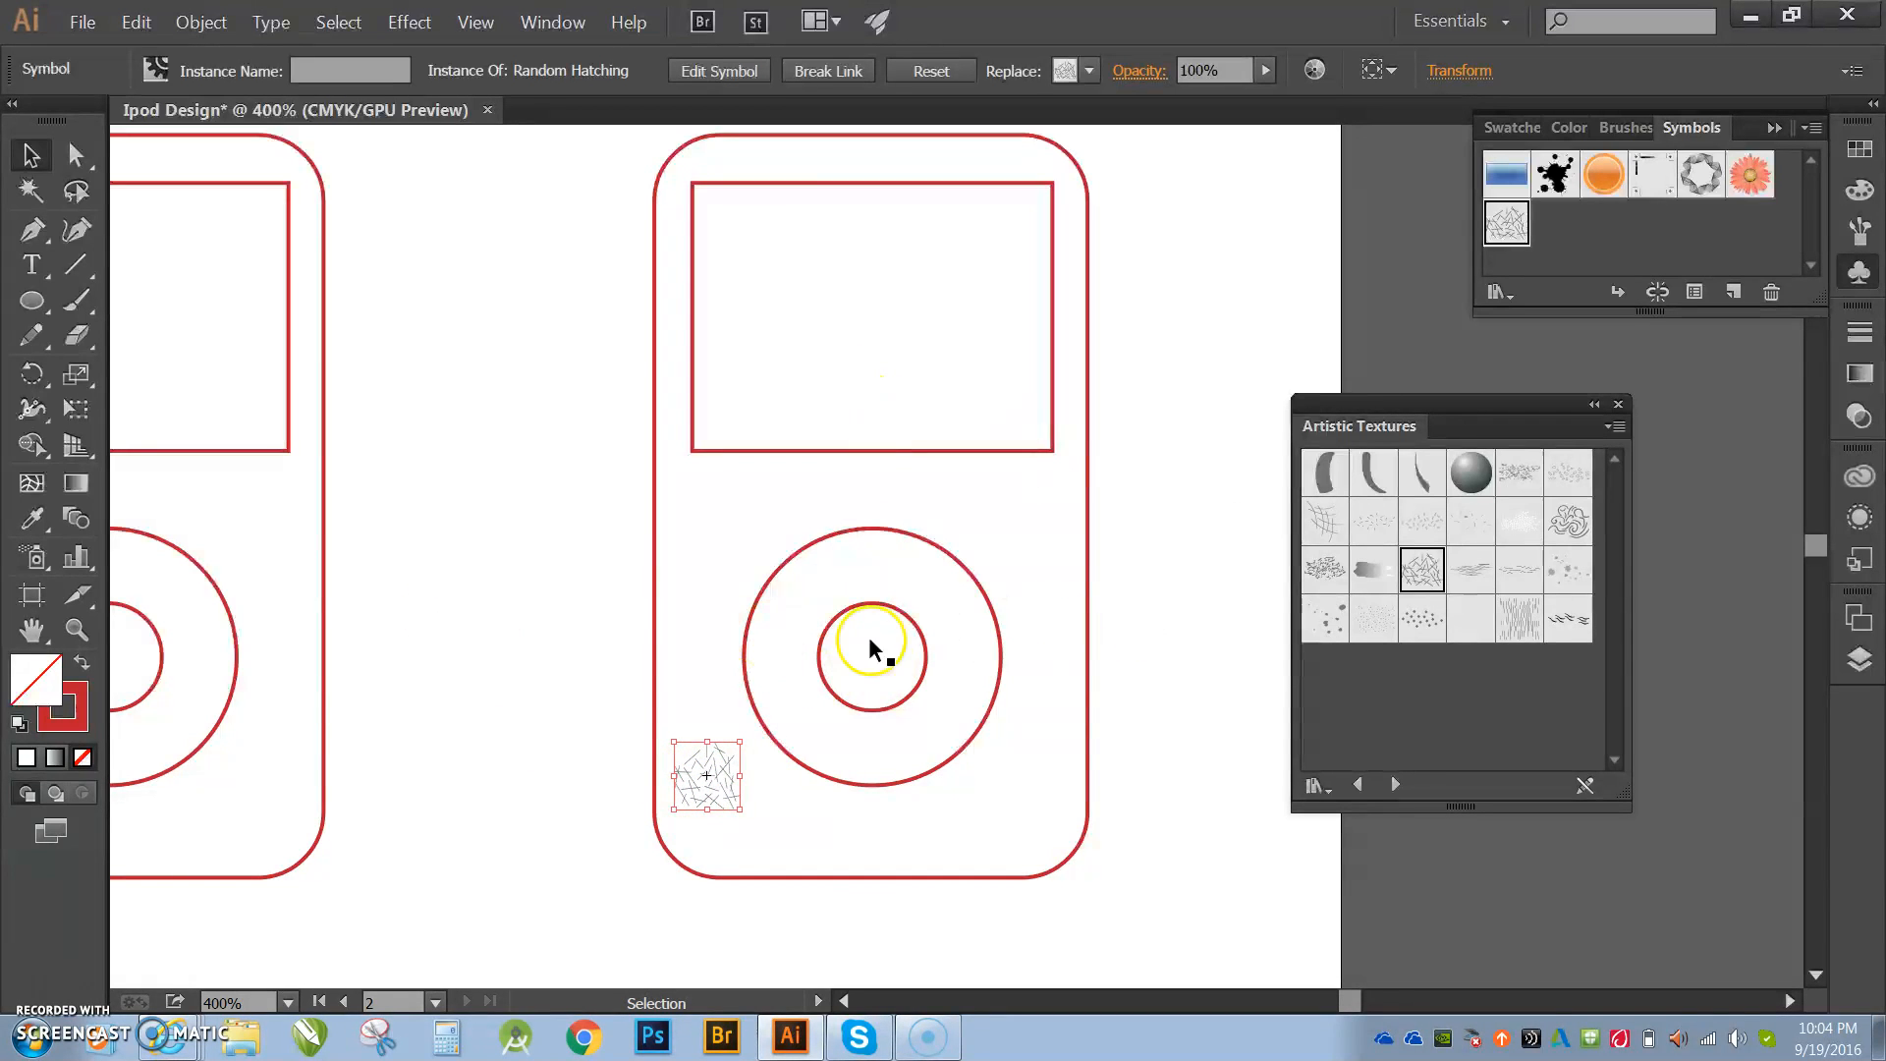
# Step: Duplicate the small hatching patch to five more spots around the click wheel of the iPod
pyautogui.moveTo(708, 776)
pyautogui.mouseDown()
pyautogui.moveTo(830, 839)
pyautogui.moveTo(980, 840)
pyautogui.moveTo(1036, 756)
pyautogui.moveTo(1026, 538)
pyautogui.moveTo(804, 492)
pyautogui.moveTo(741, 504)
pyautogui.moveTo(735, 546)
pyautogui.mouseUp()
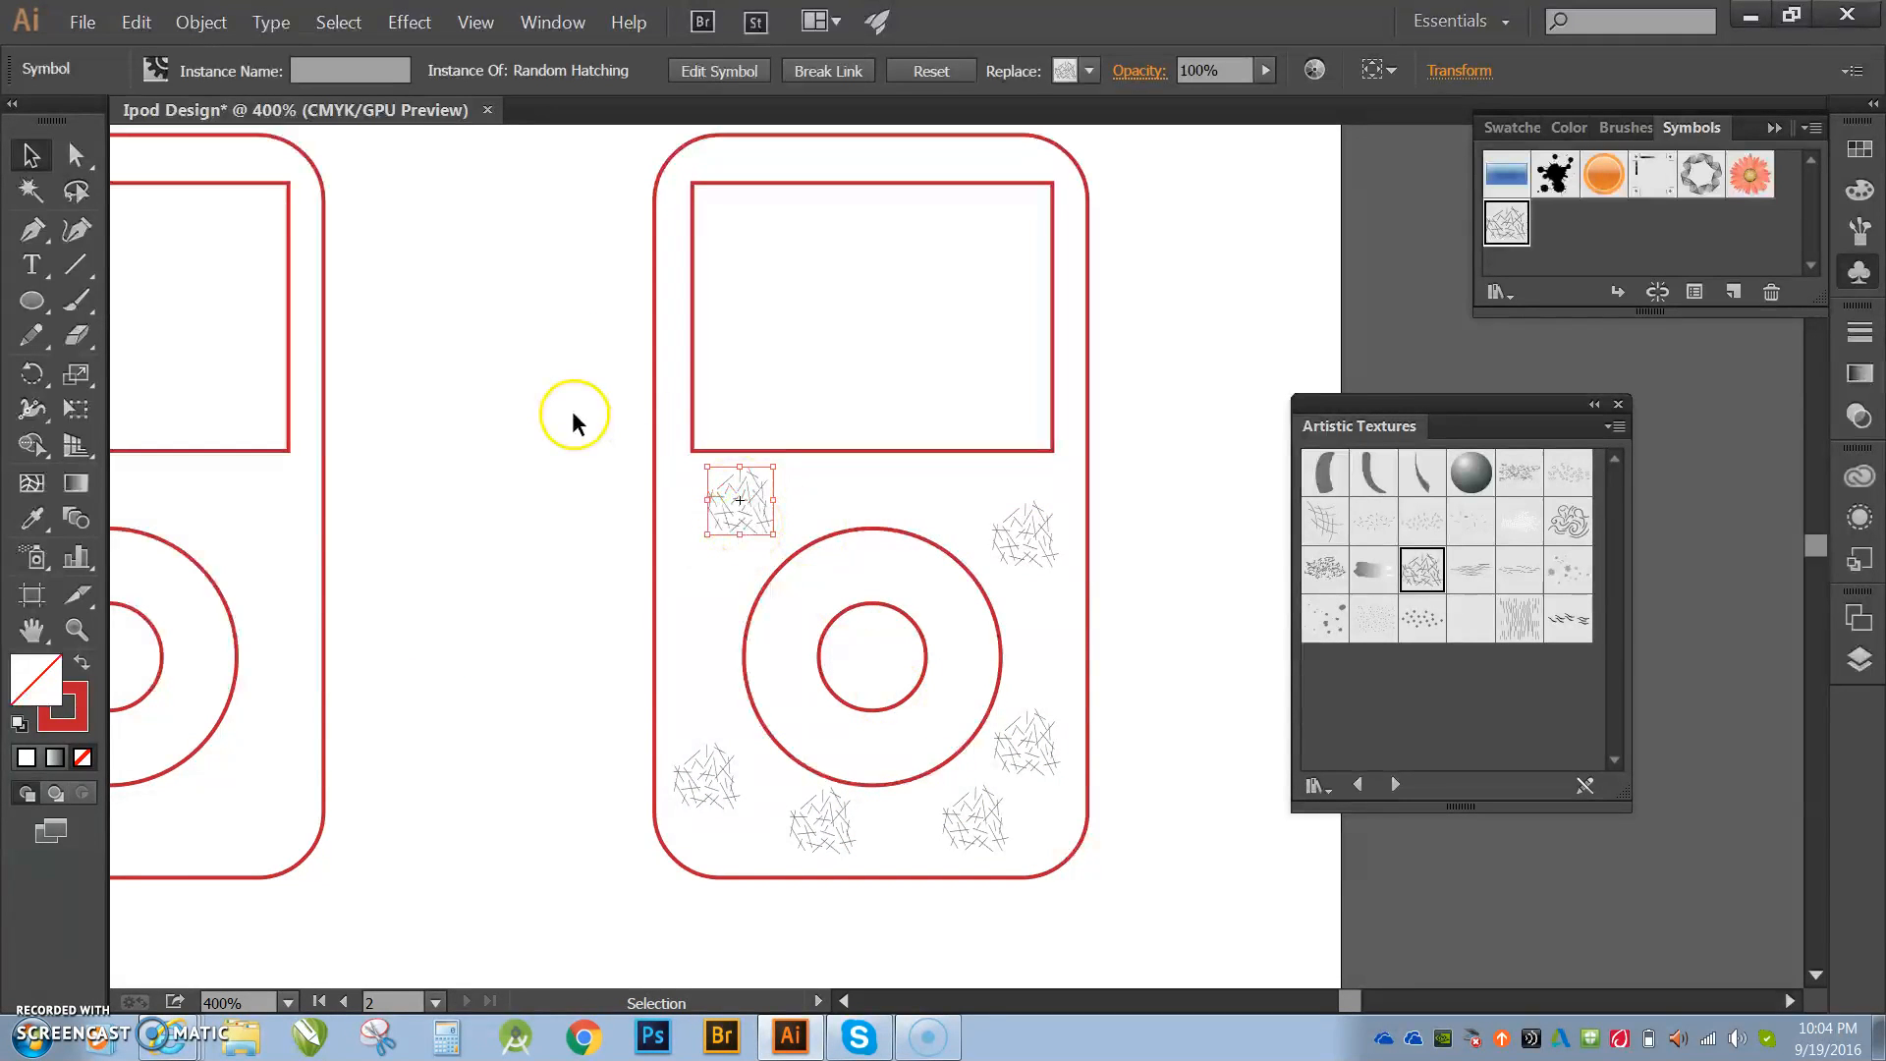
pyautogui.doubleClick(743, 510)
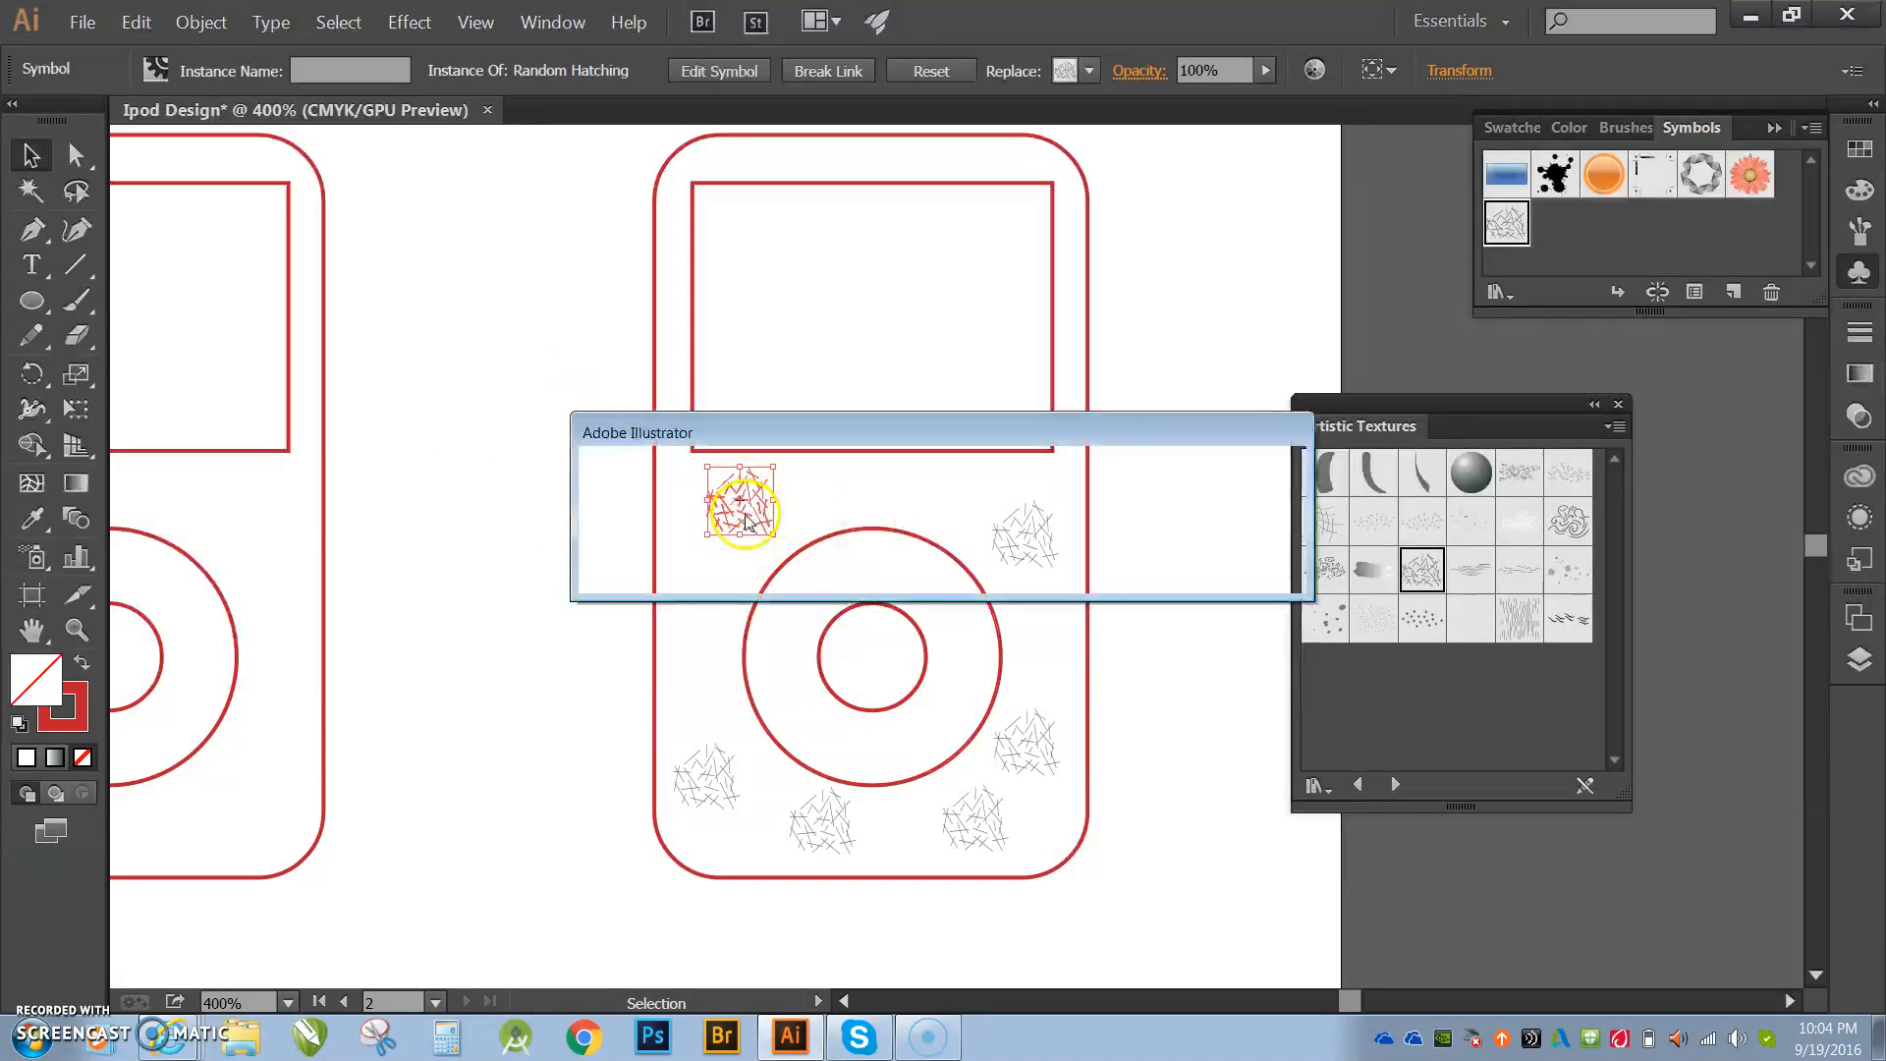
pyautogui.press('Escape')
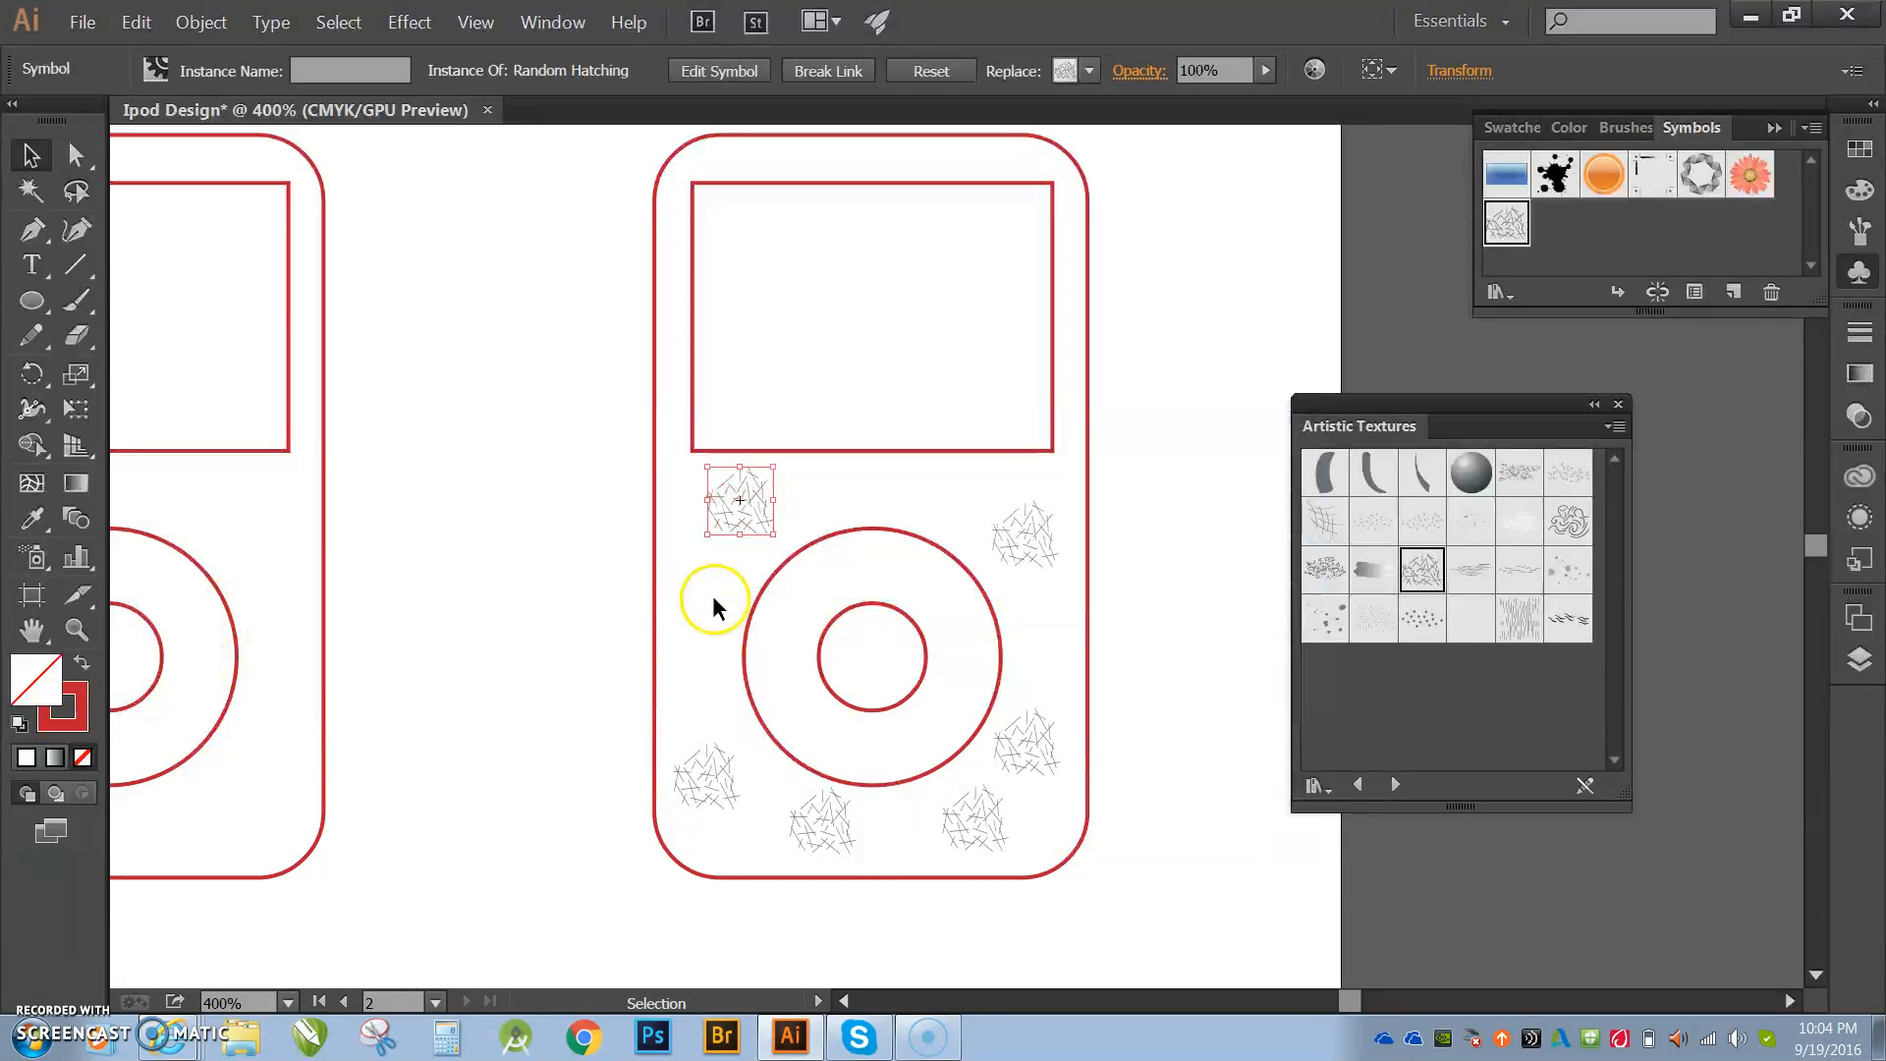
# Step: Try to fill the upper-left hatching patch of the third iPod with a muted red, BA4343
pyautogui.doubleClick(37, 678)
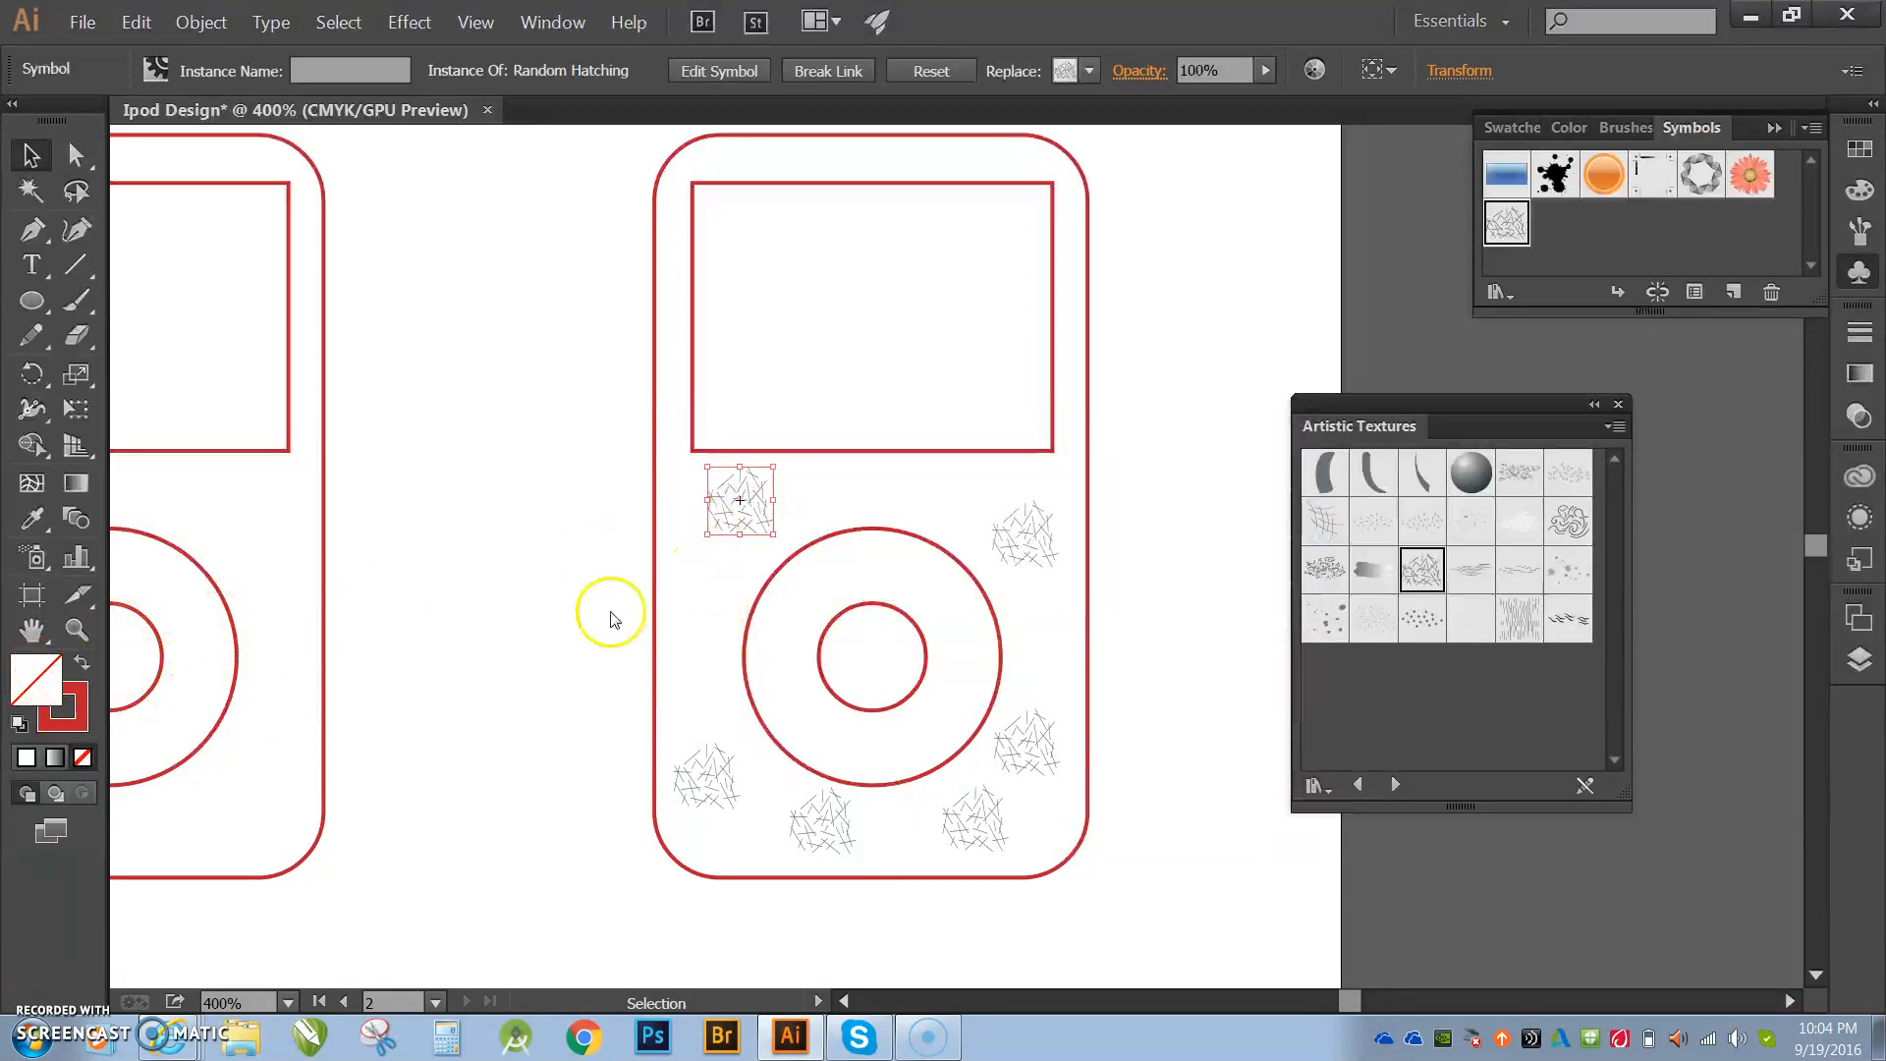
pyautogui.click(751, 519)
pyautogui.click(797, 418)
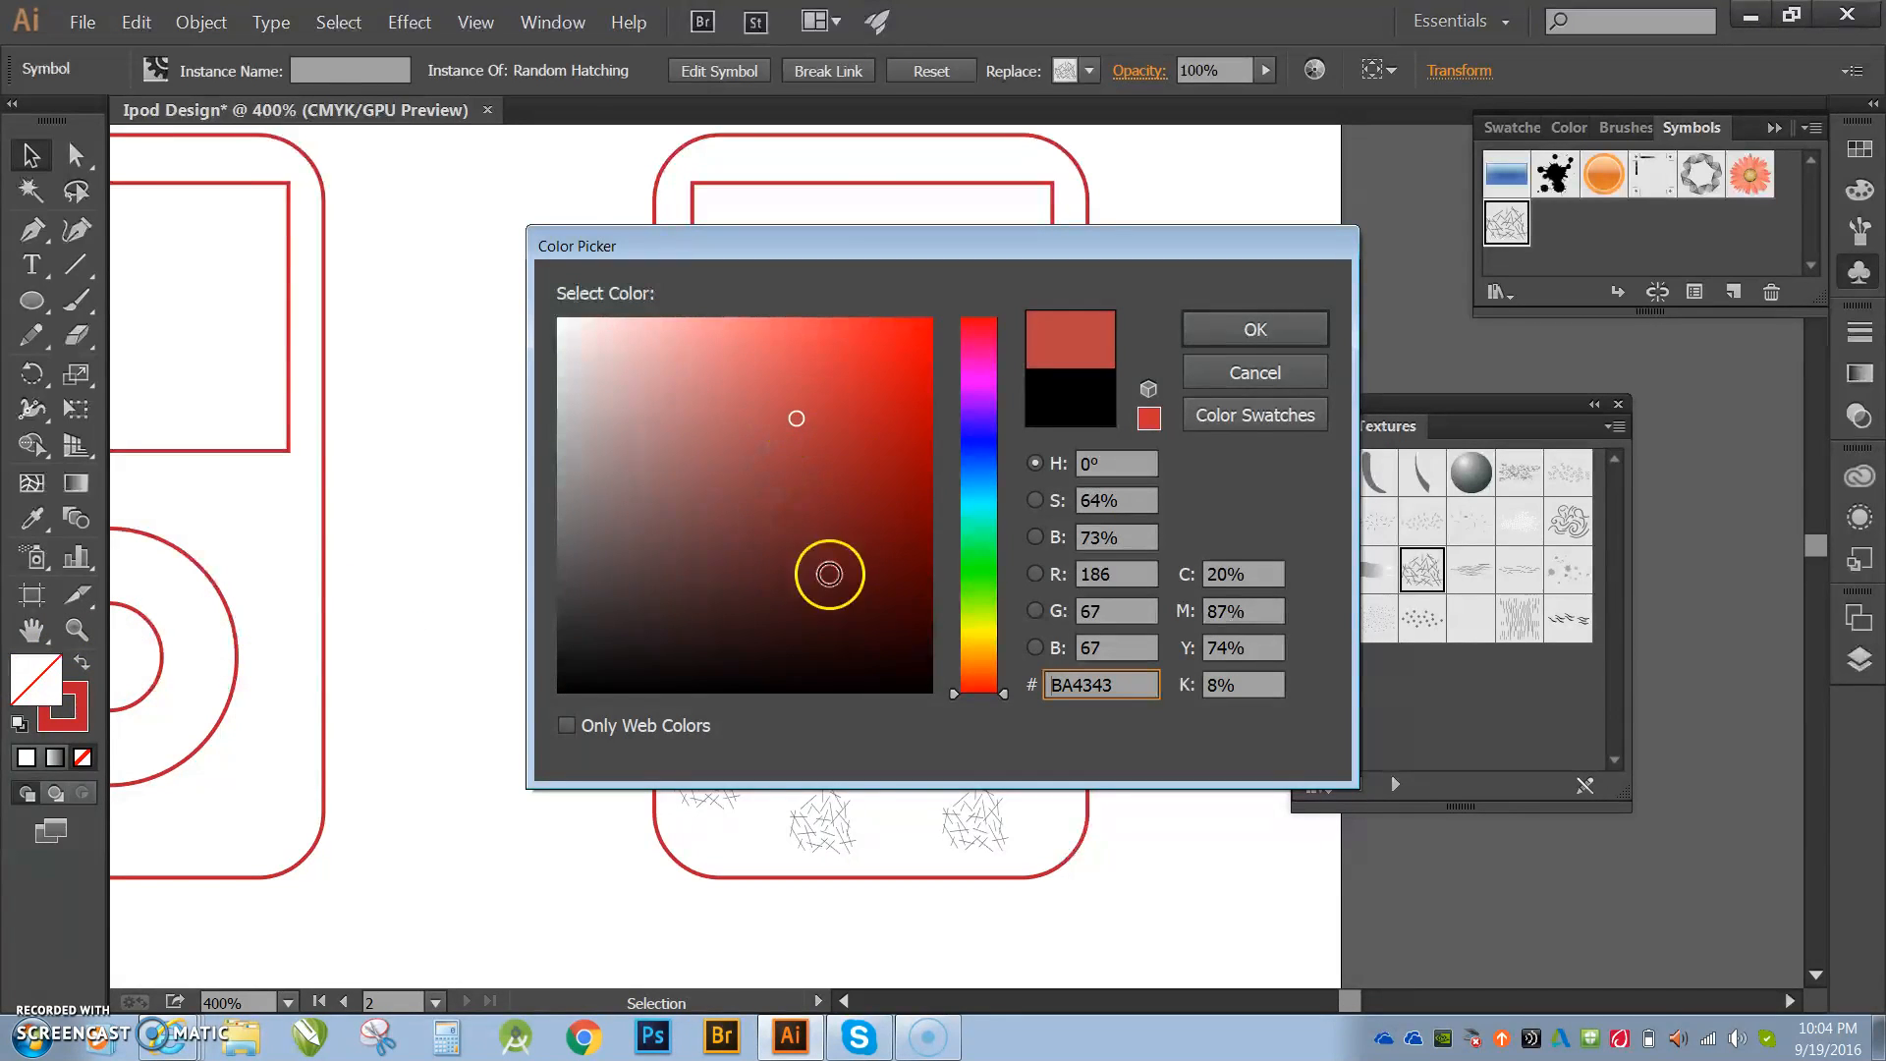
pyautogui.click(1257, 330)
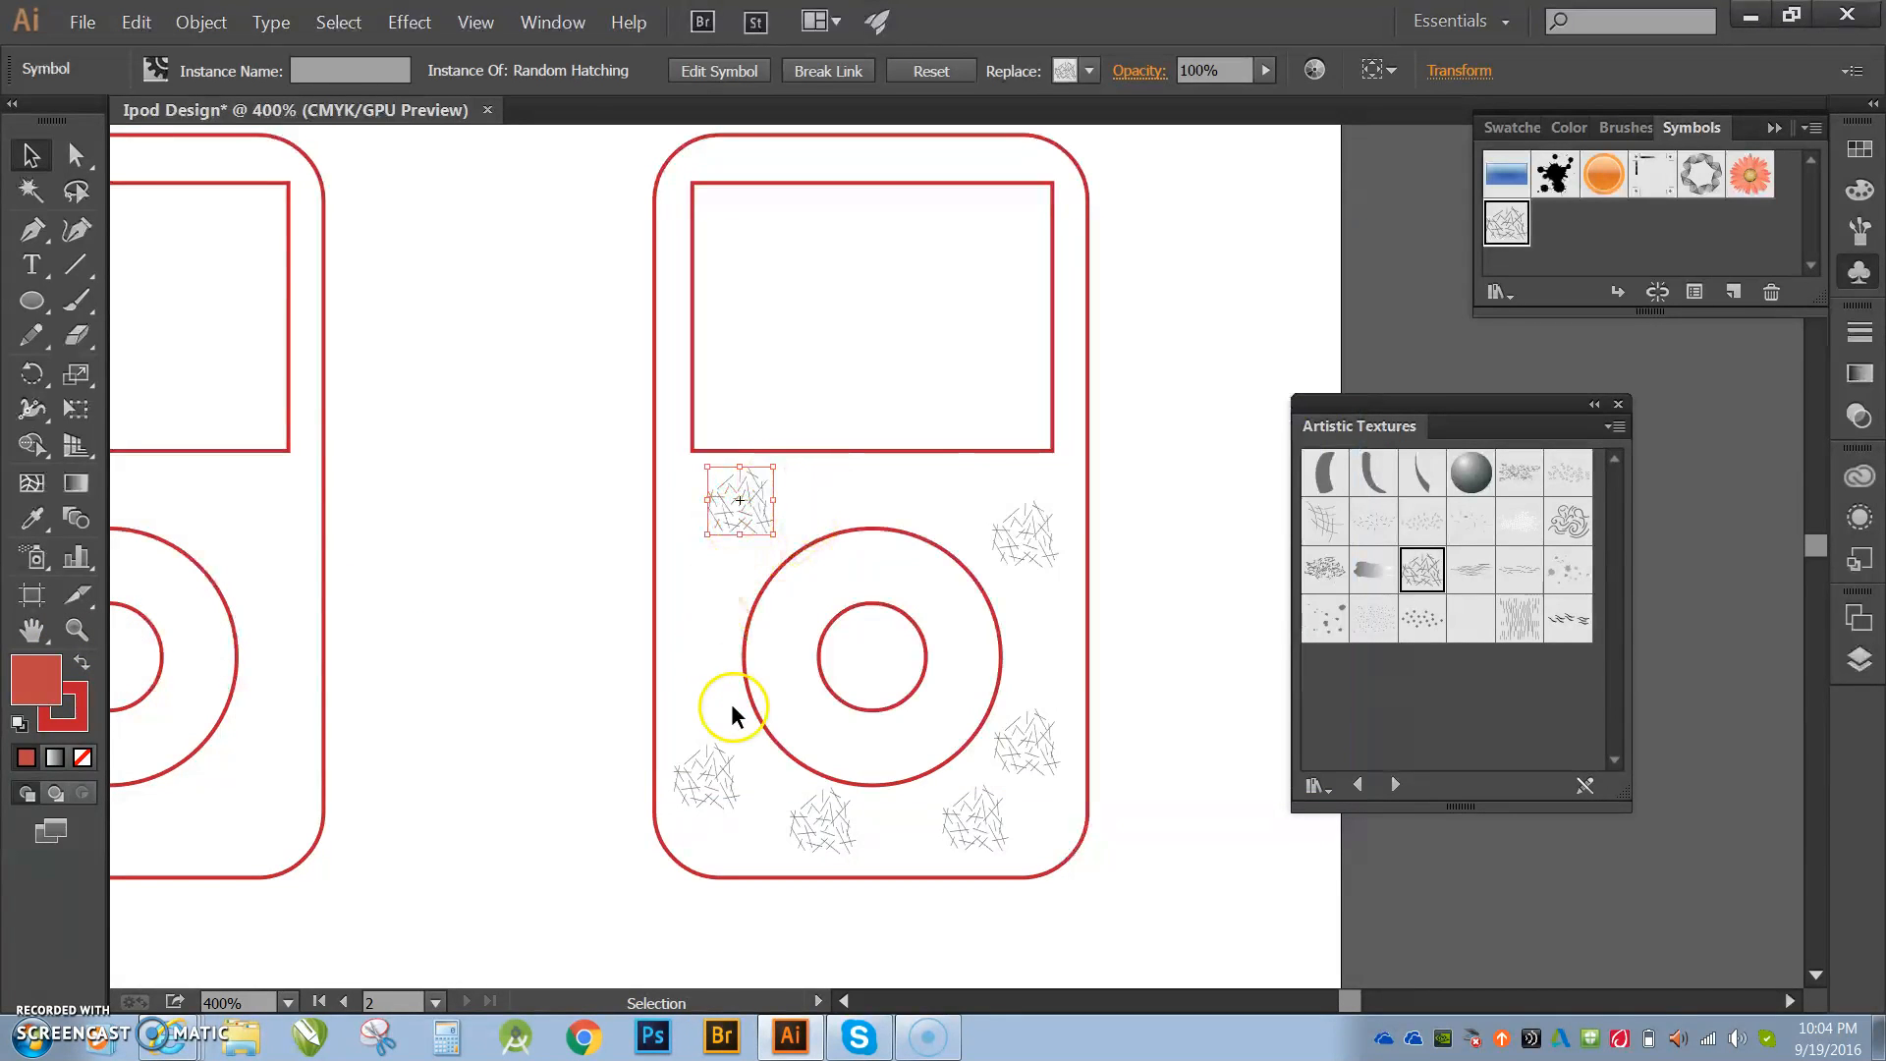
# Step: Try to recolor the upper-left hatching patch again with a brighter red fill, EF1616
pyautogui.click(727, 515)
pyautogui.click(746, 522)
pyautogui.doubleClick(46, 689)
pyautogui.click(898, 340)
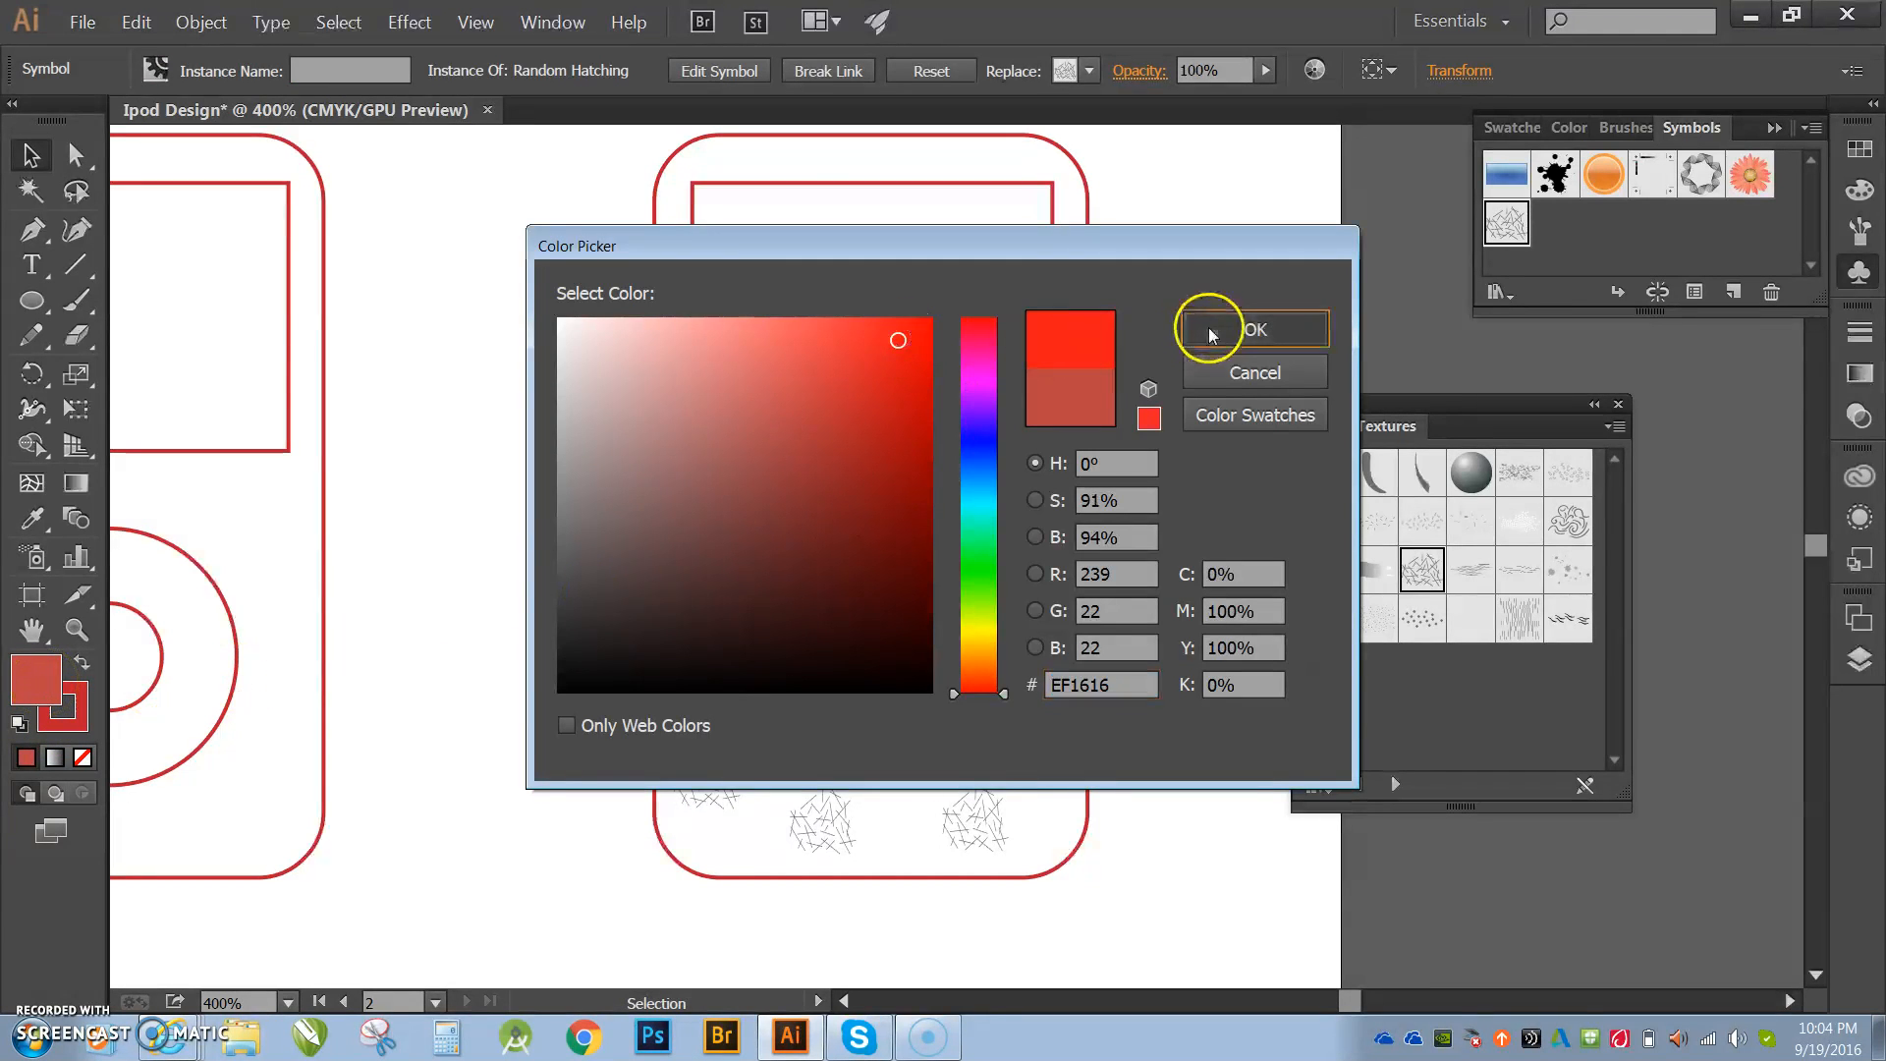
pyautogui.click(1209, 335)
pyautogui.moveTo(752, 640); pyautogui.dragTo(756, 521)
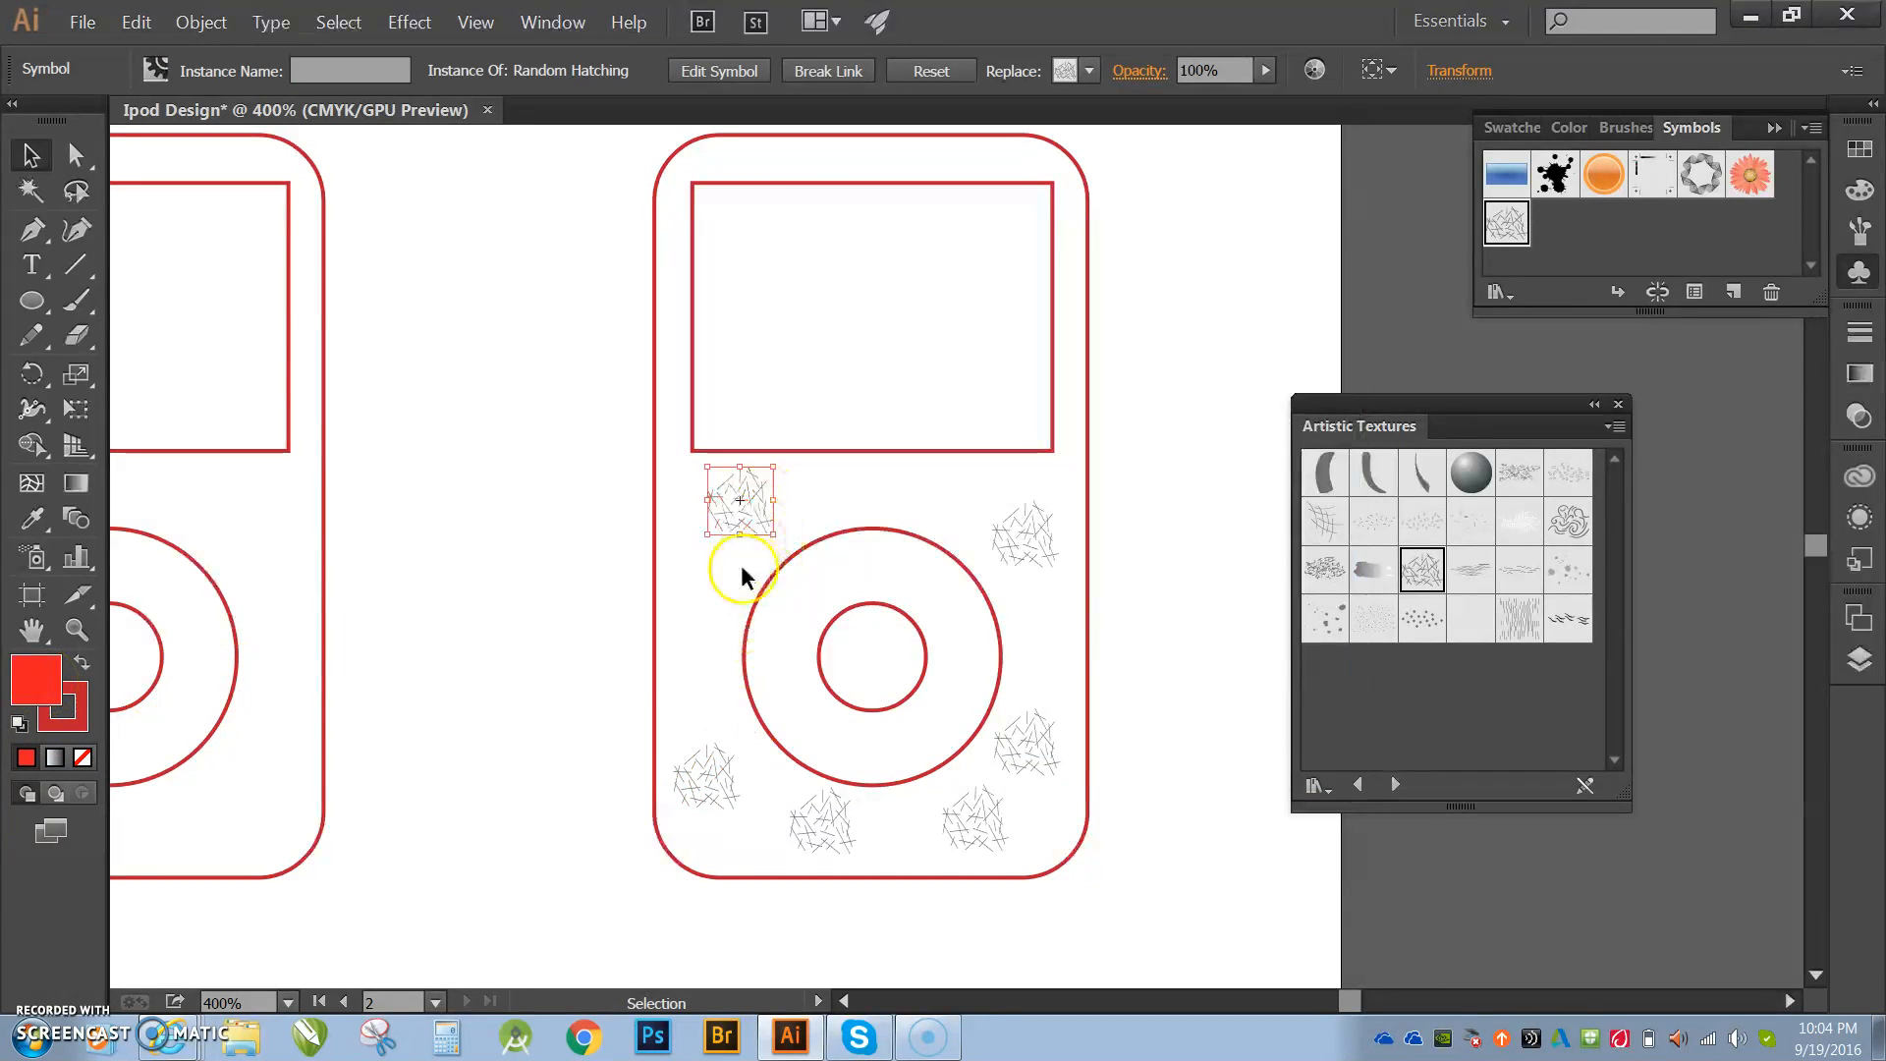
pyautogui.click(869, 475)
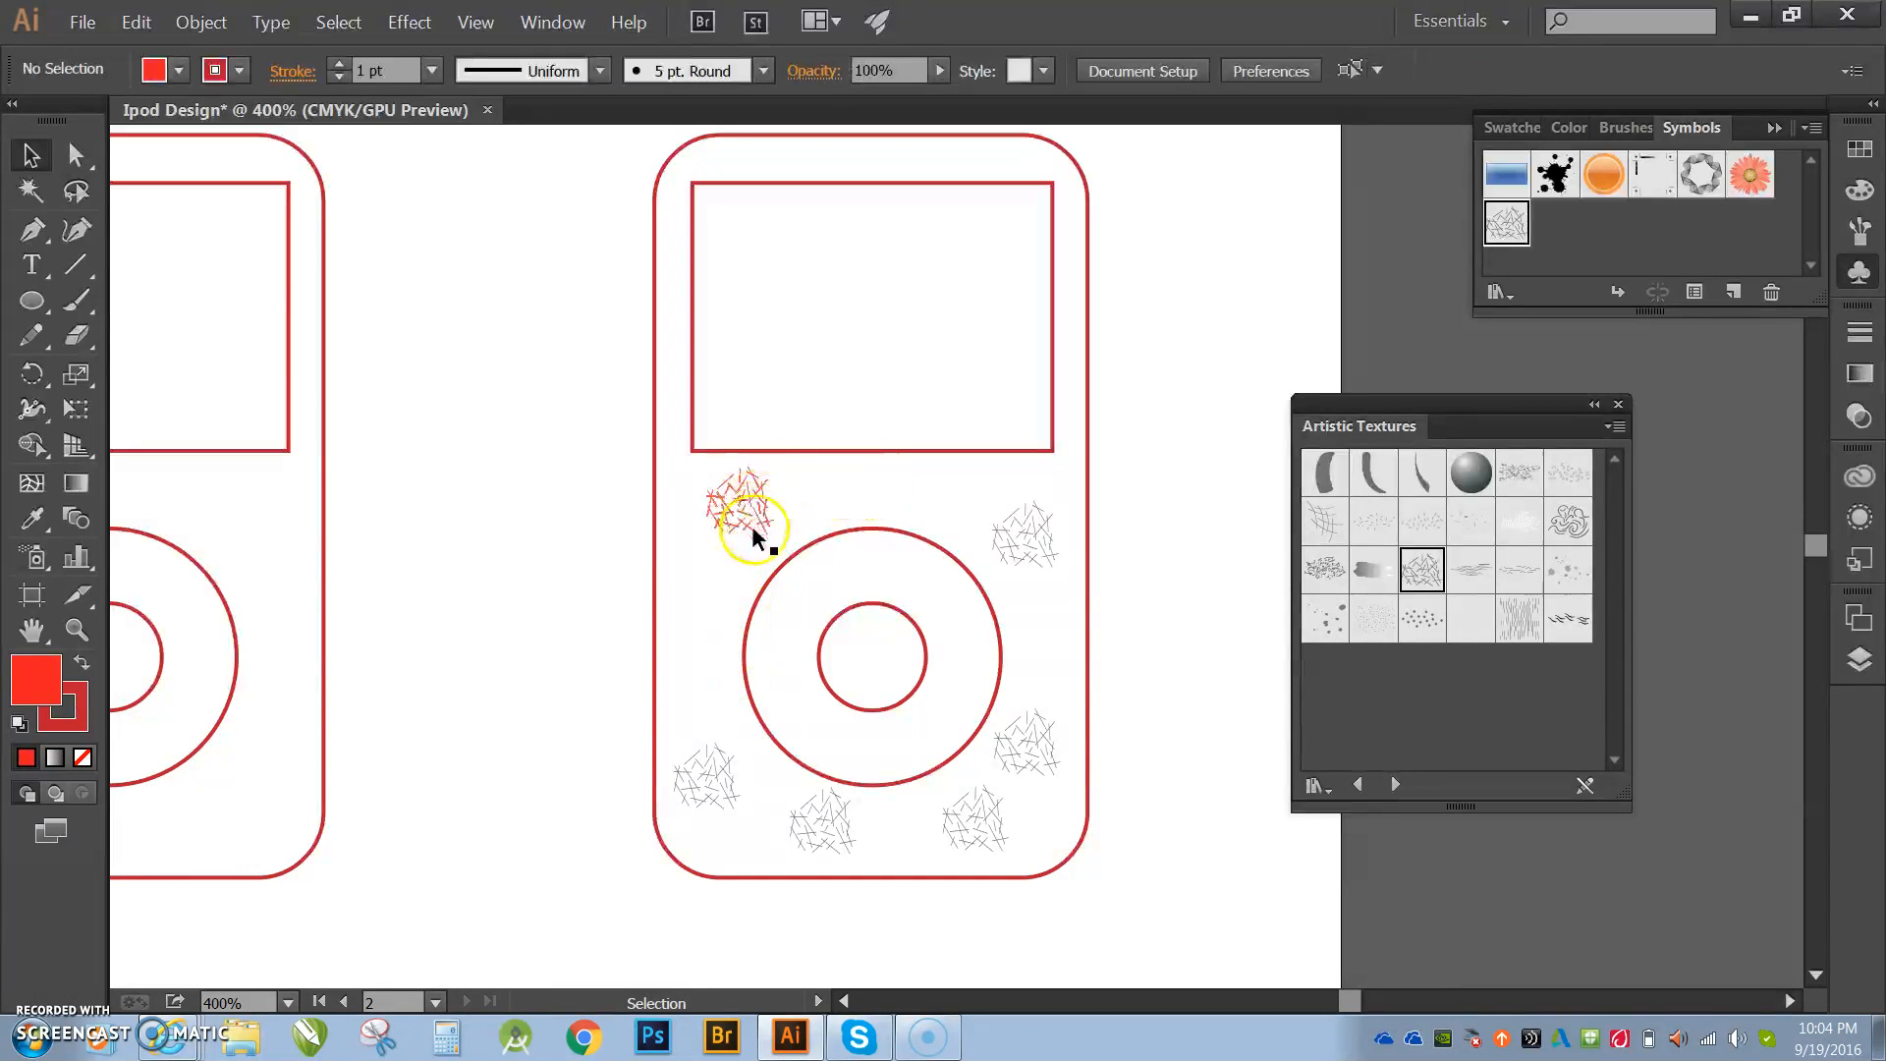
pyautogui.click(736, 516)
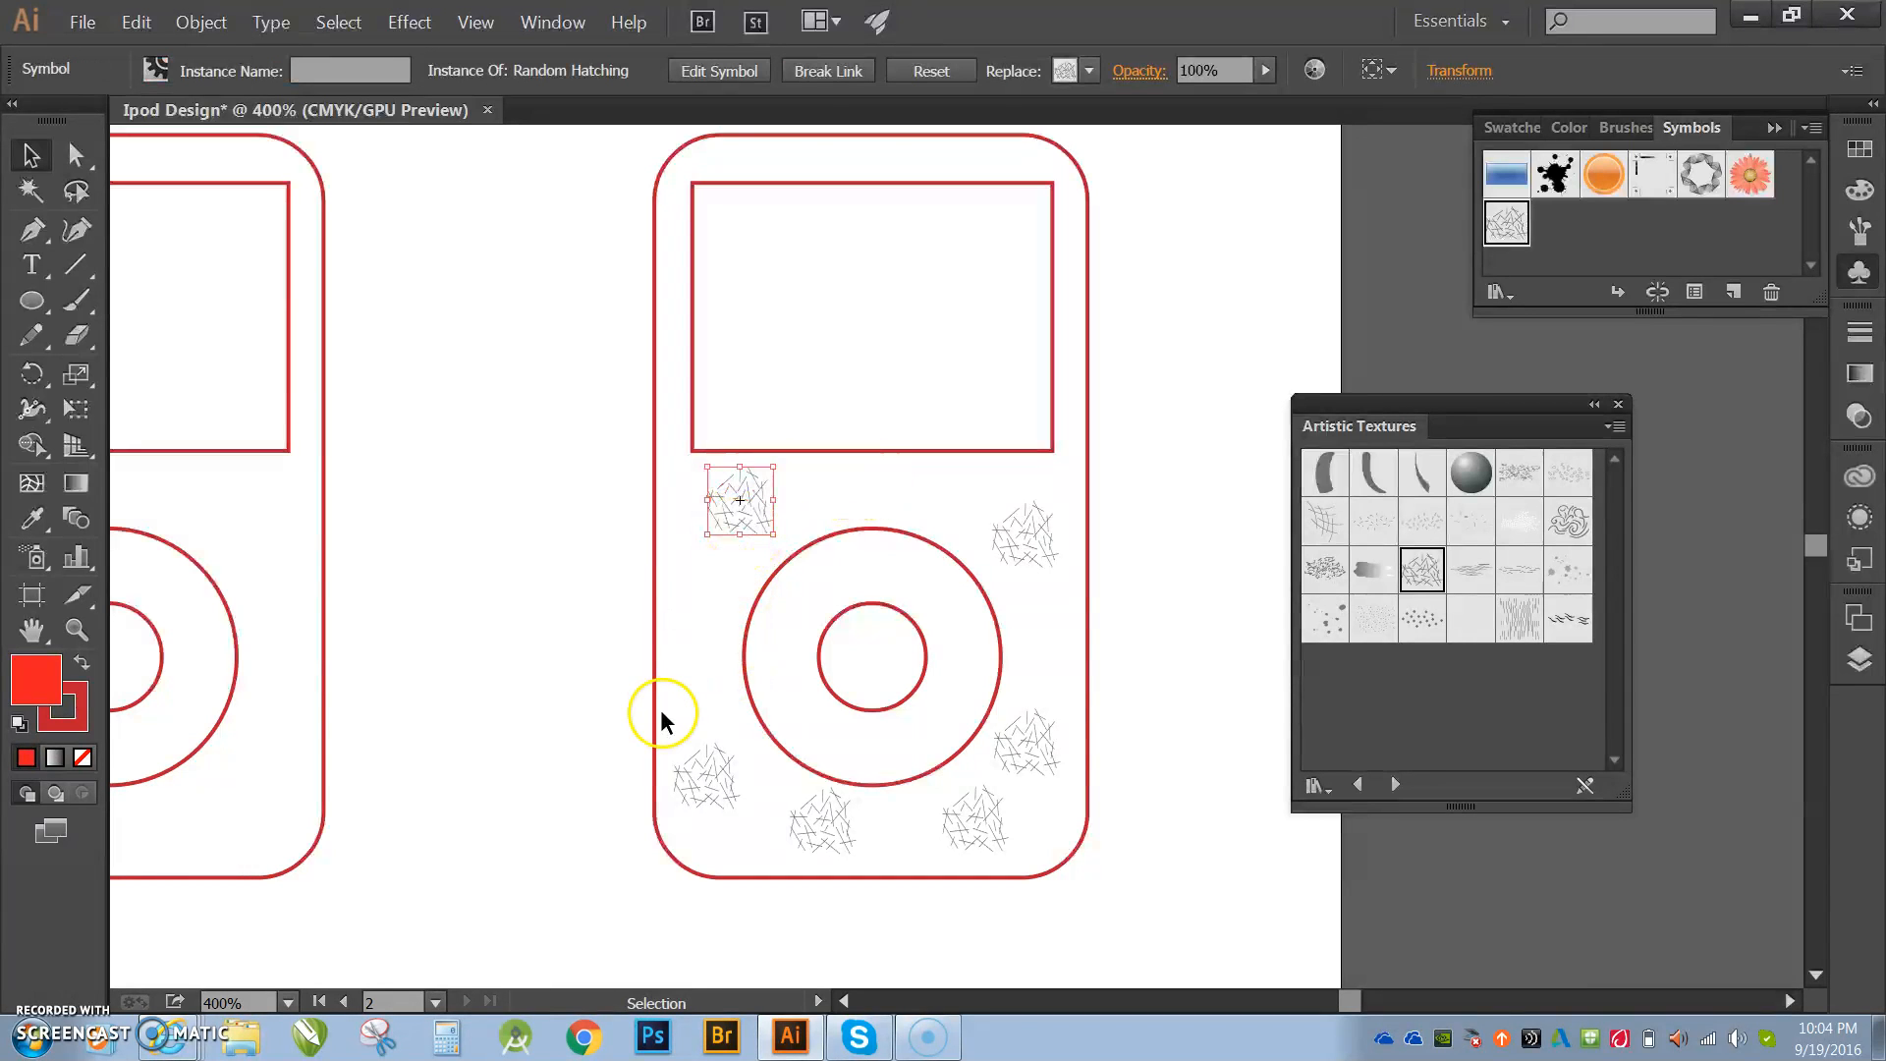
# Step: Try to fill the hatching patch at the upper right of the click wheel with a violet-blue color
pyautogui.click(983, 548)
pyautogui.click(1030, 557)
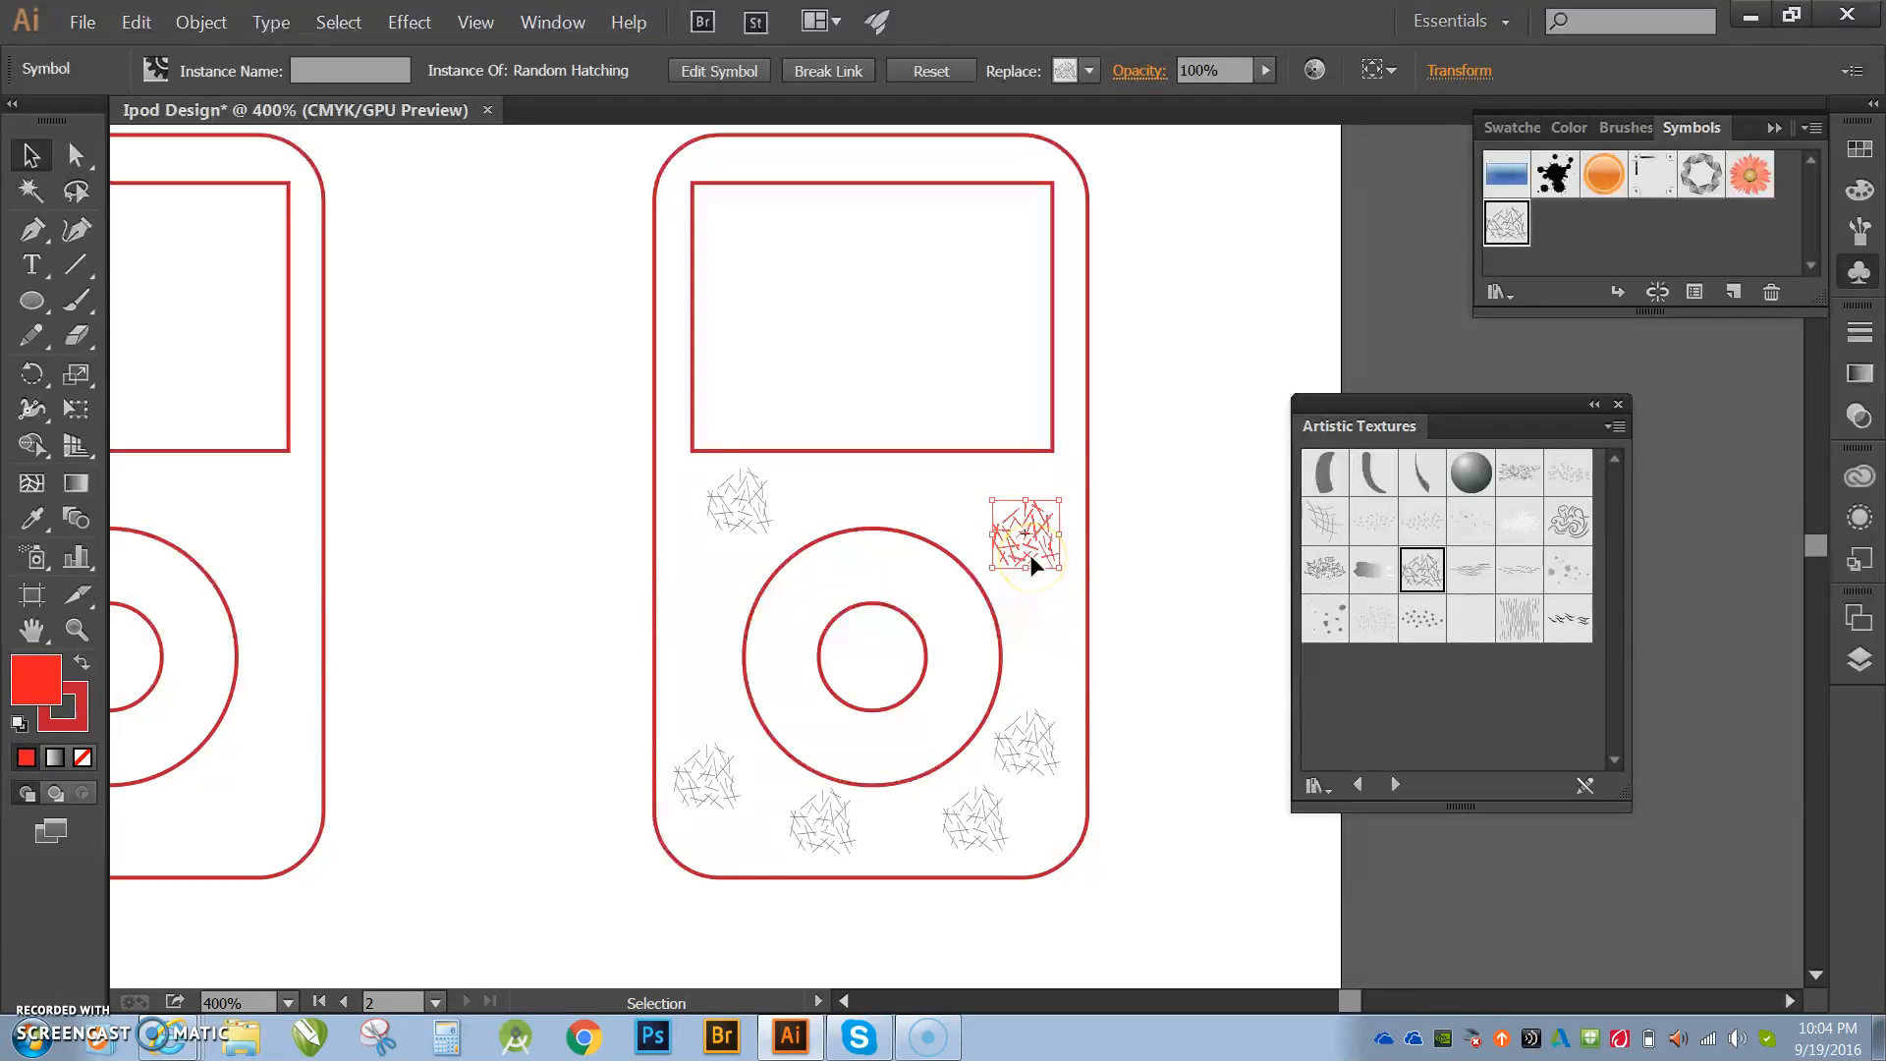
pyautogui.click(11, 691)
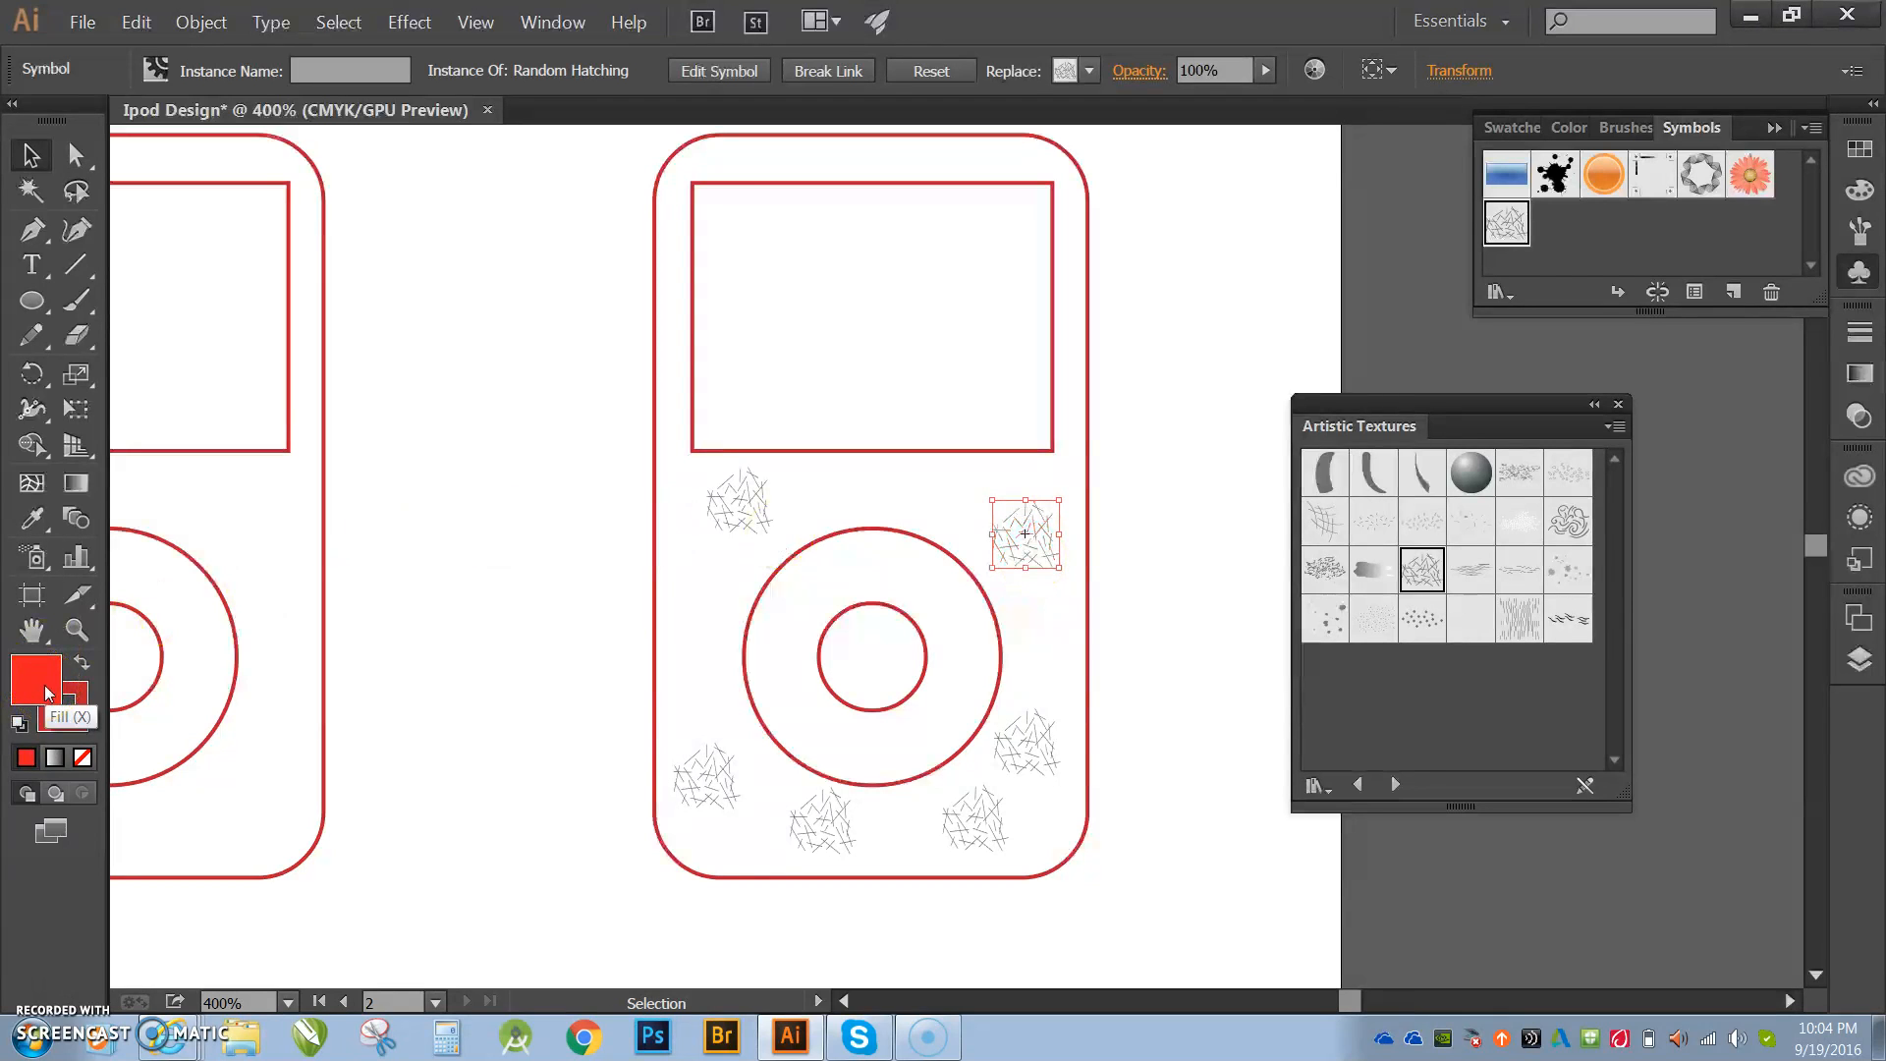
pyautogui.doubleClick(46, 693)
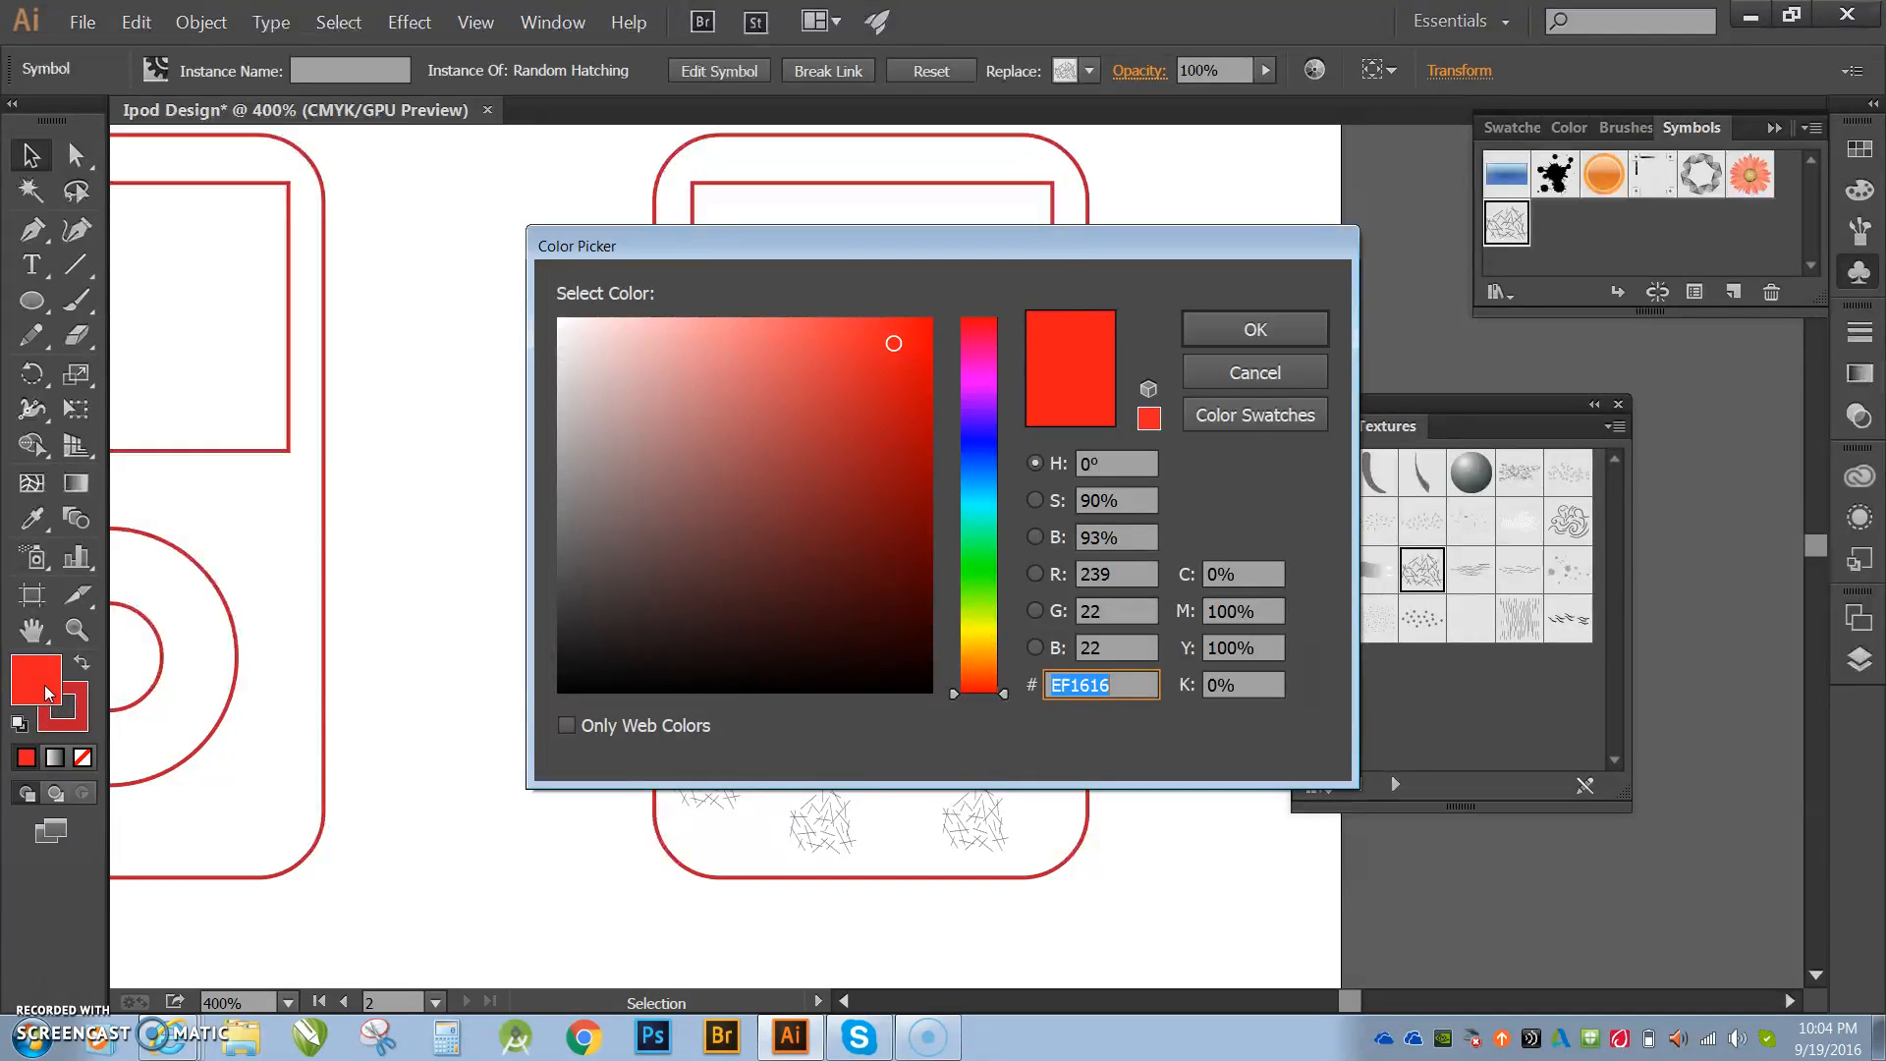
pyautogui.click(976, 434)
pyautogui.click(814, 392)
pyautogui.click(1283, 327)
pyautogui.click(1012, 552)
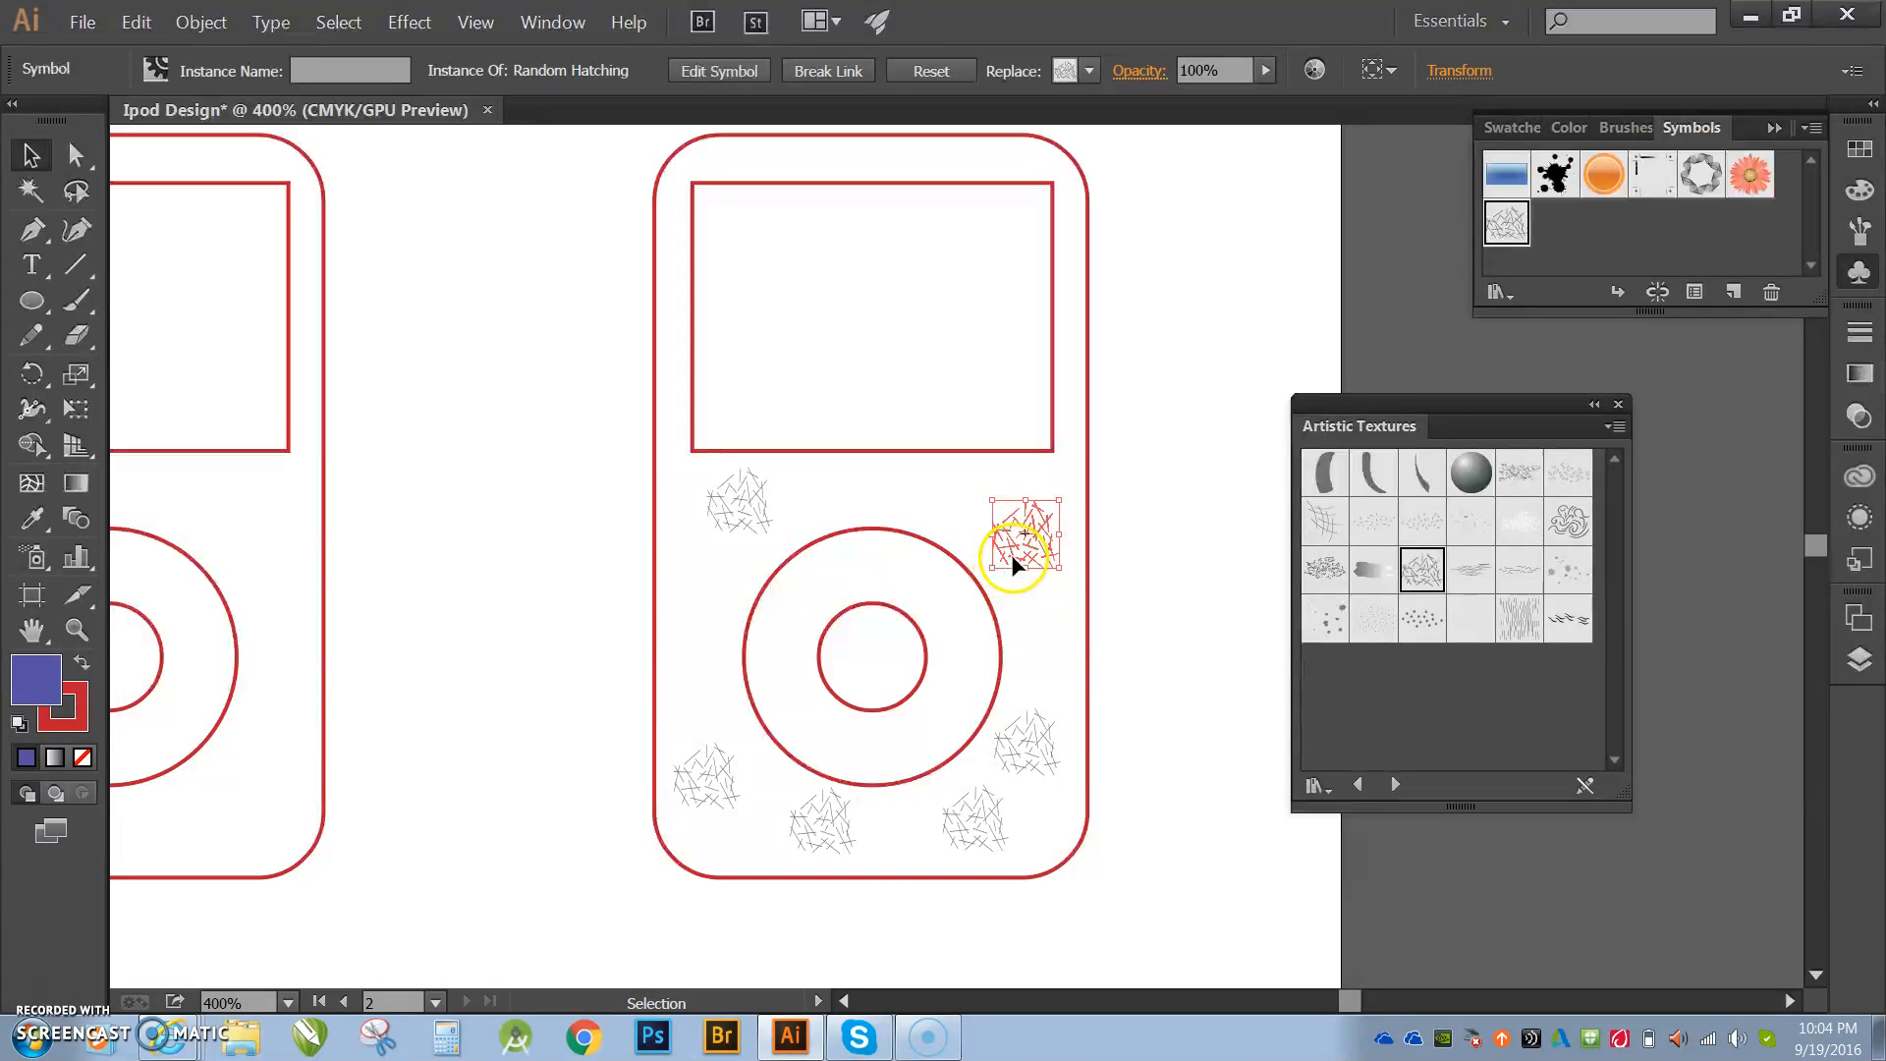
pyautogui.click(1036, 647)
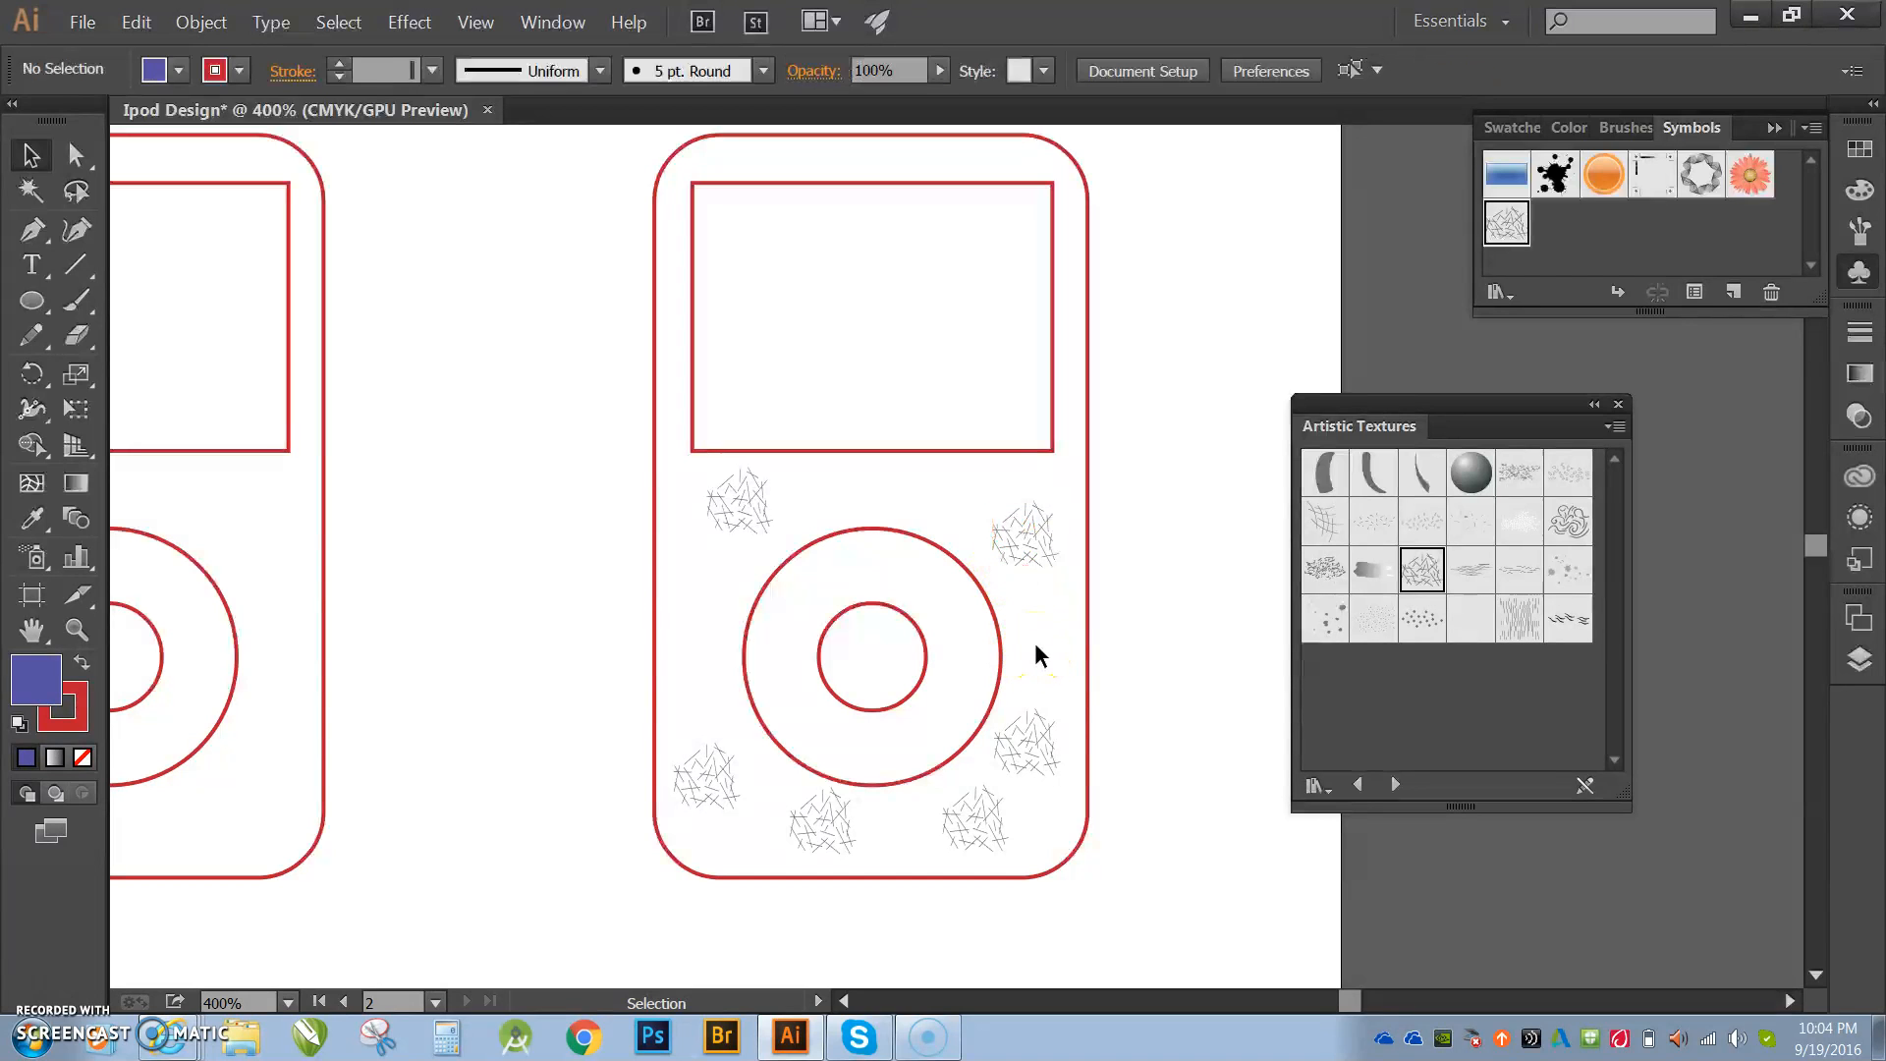
# Step: Break the link to the symbol for the hatching patch at the upper right of the click wheel
pyautogui.click(1029, 562)
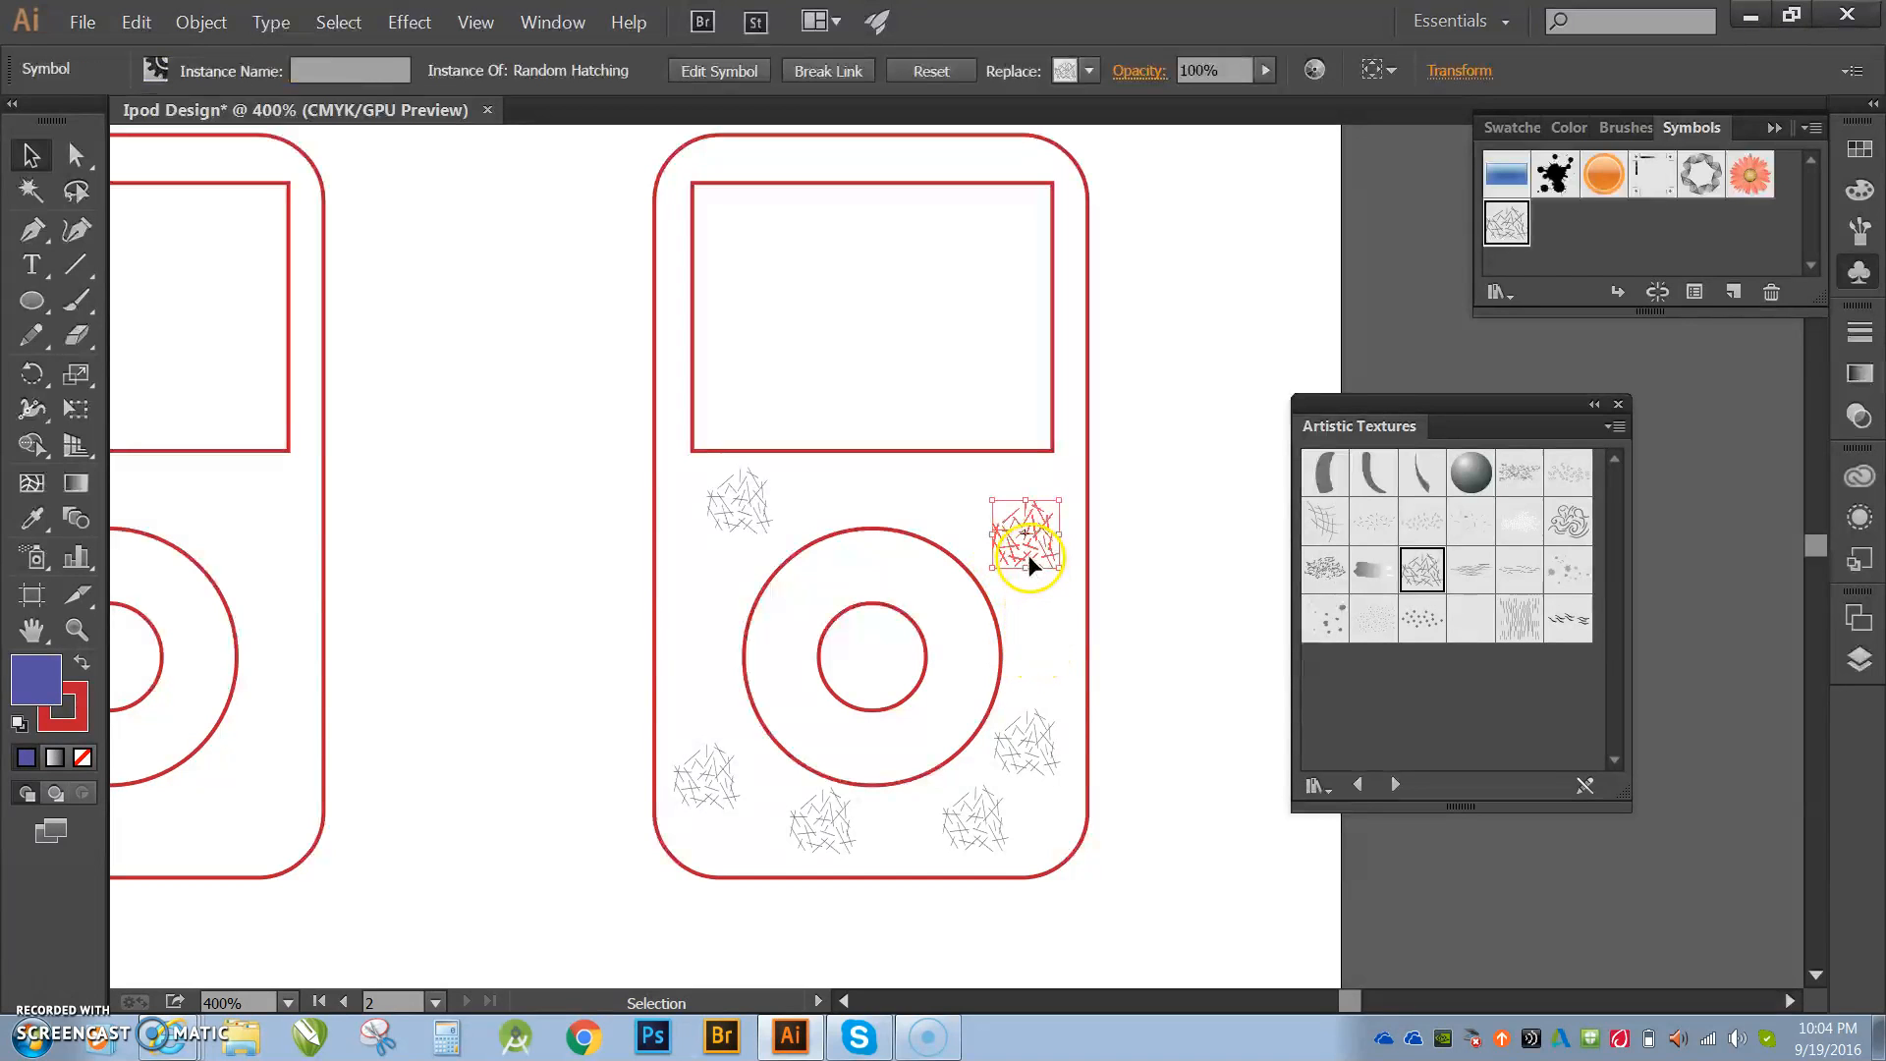
pyautogui.rightClick(1019, 511)
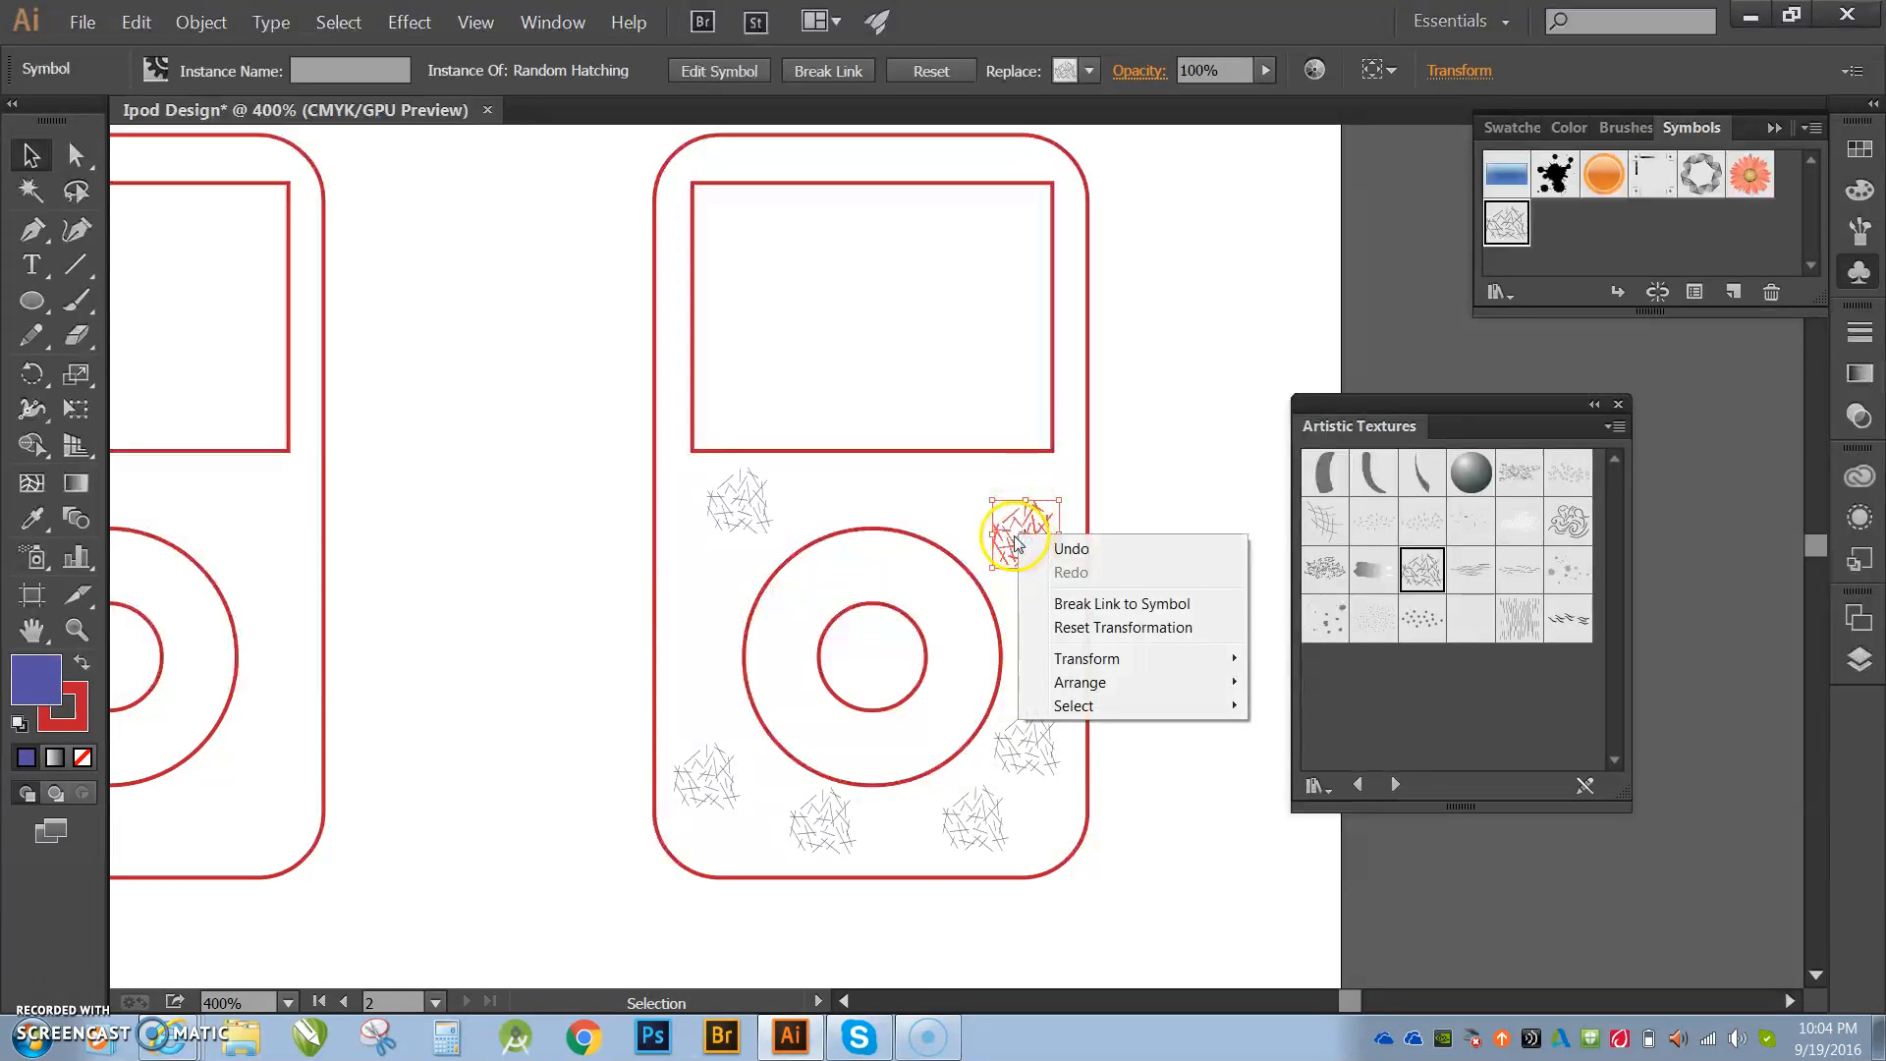
pyautogui.click(1125, 605)
pyautogui.click(1035, 605)
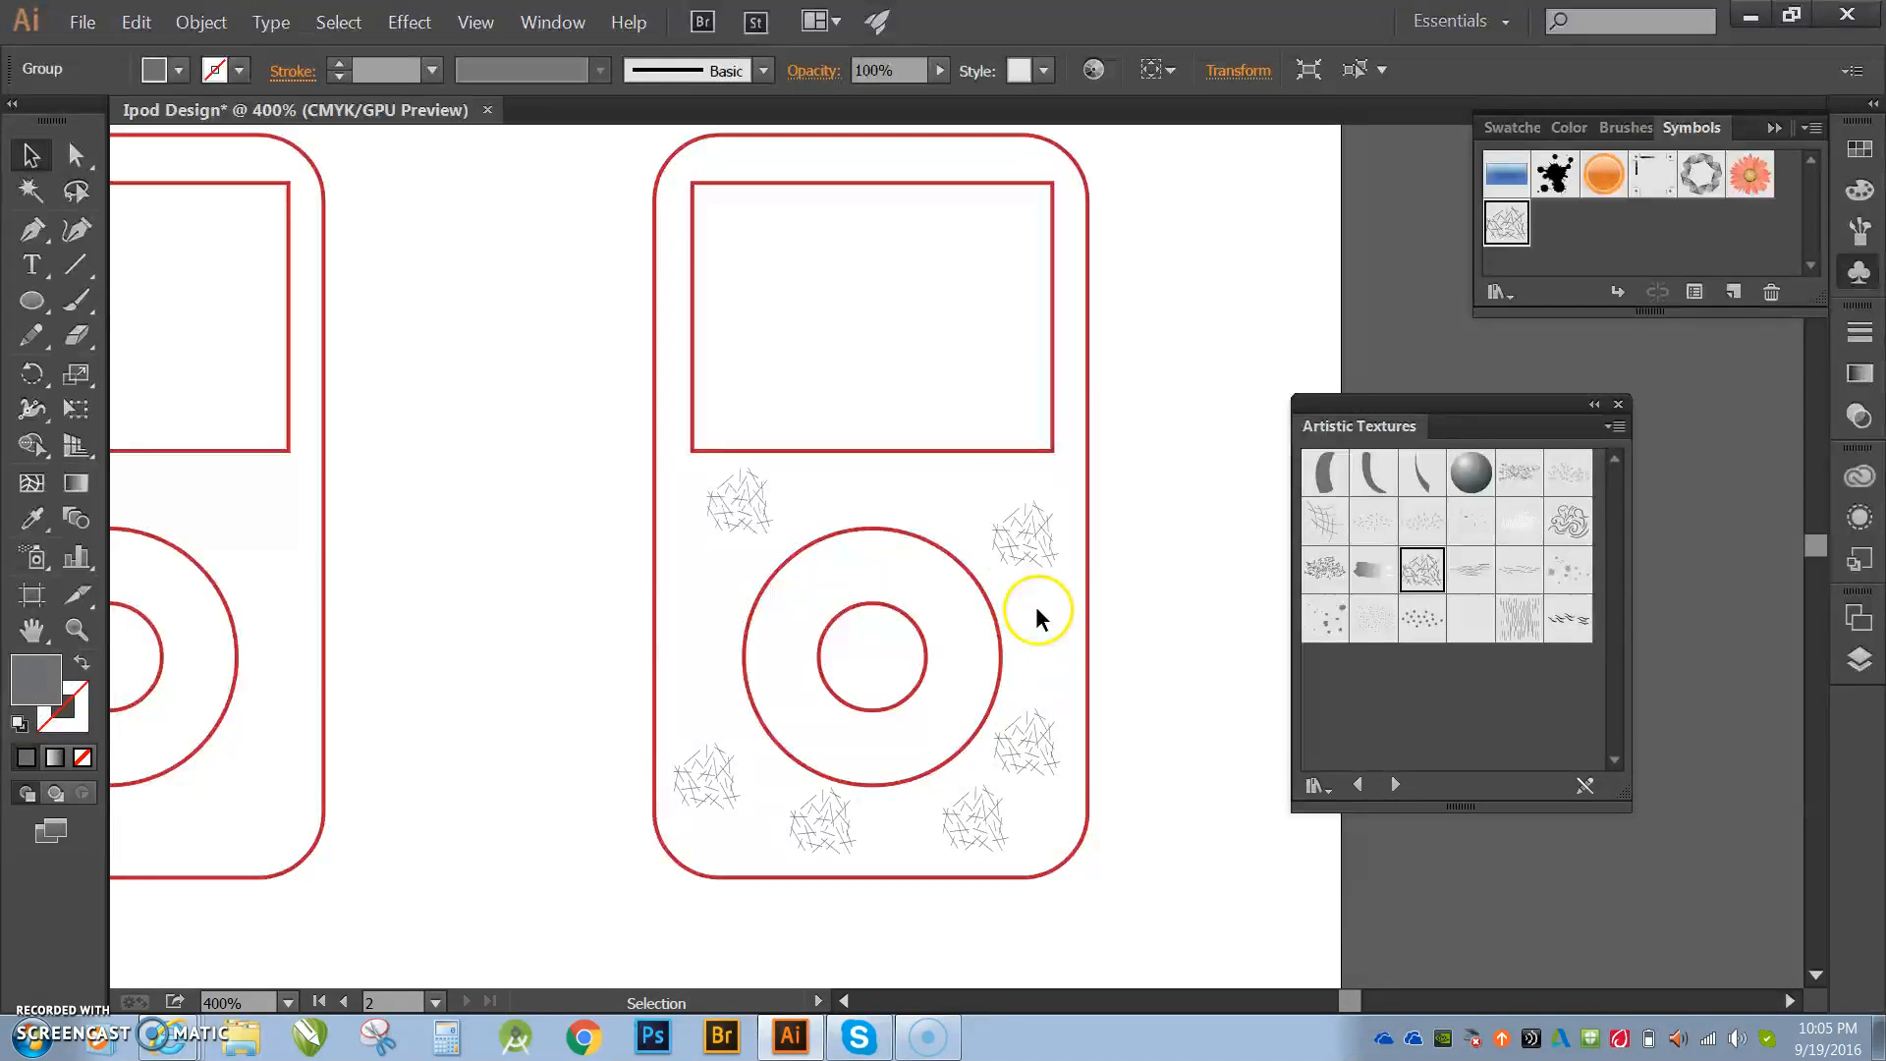
# Step: Fill the unlinked upper-right hatching patch with red, ED1130
pyautogui.click(1043, 524)
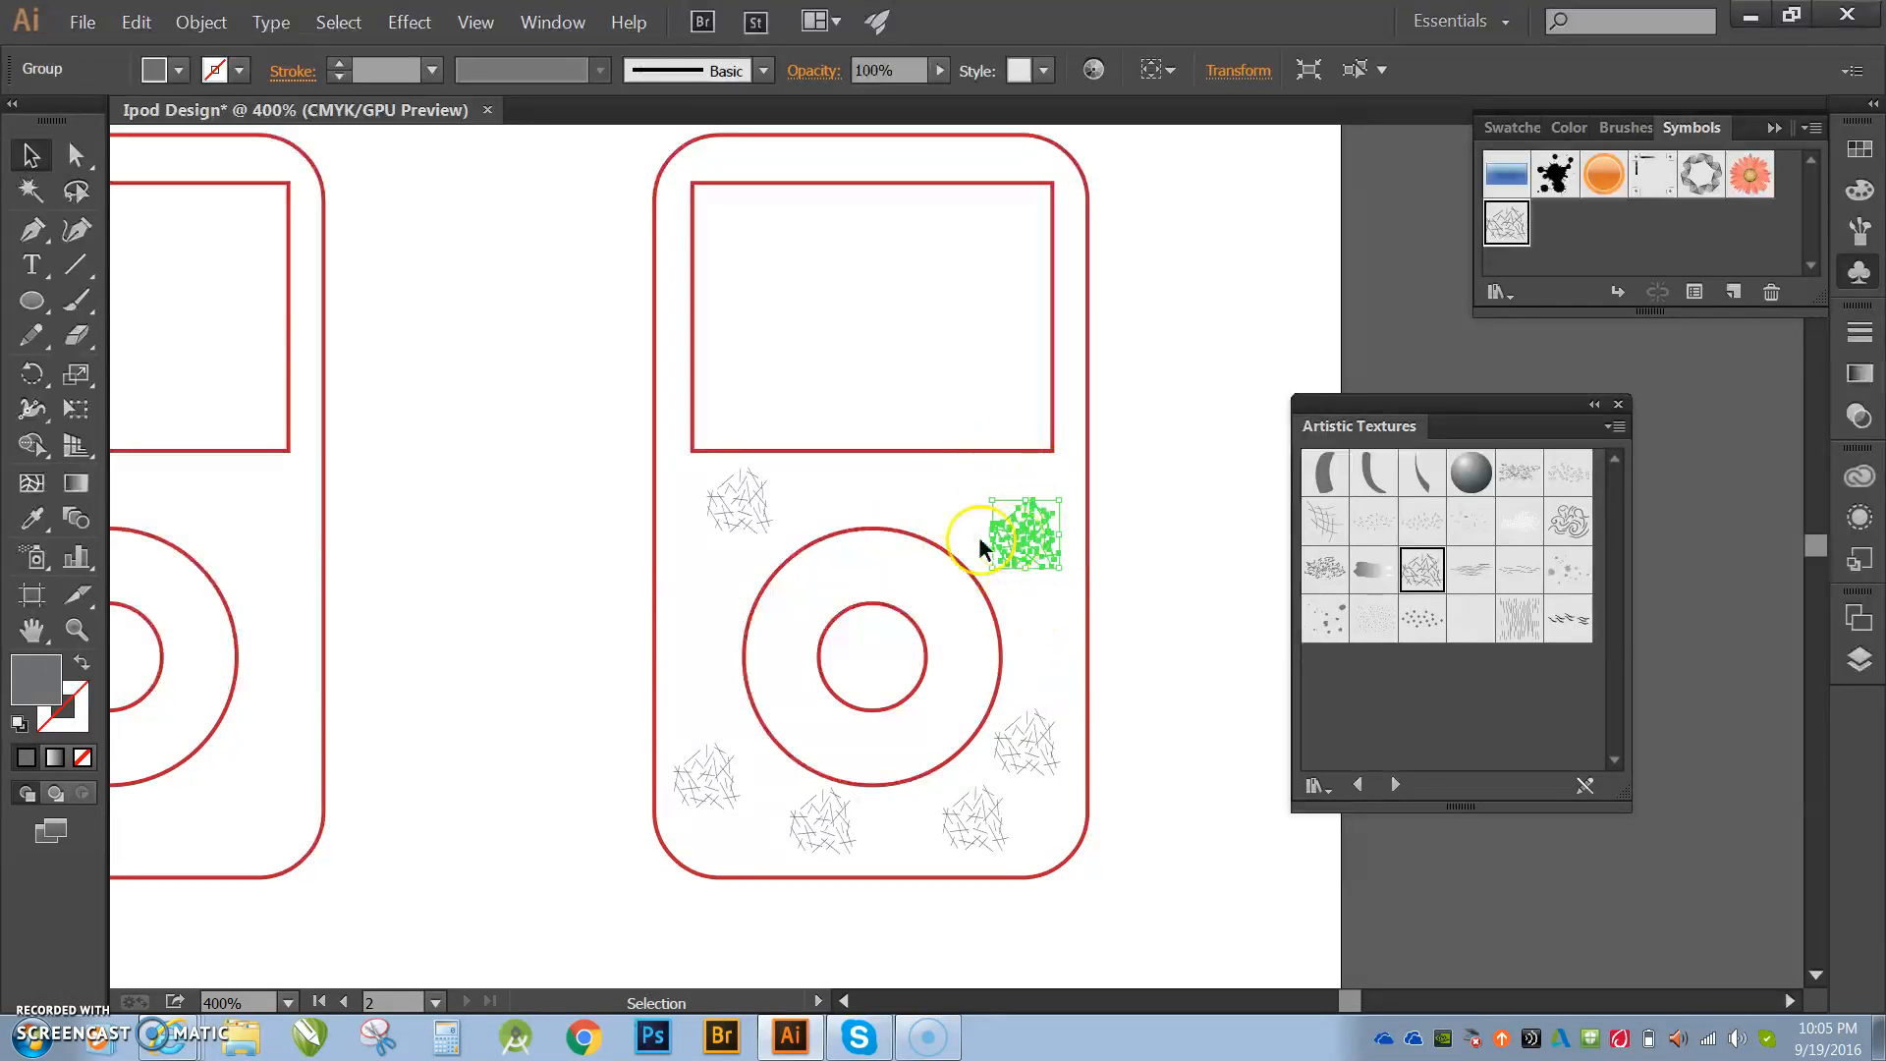
pyautogui.doubleClick(43, 700)
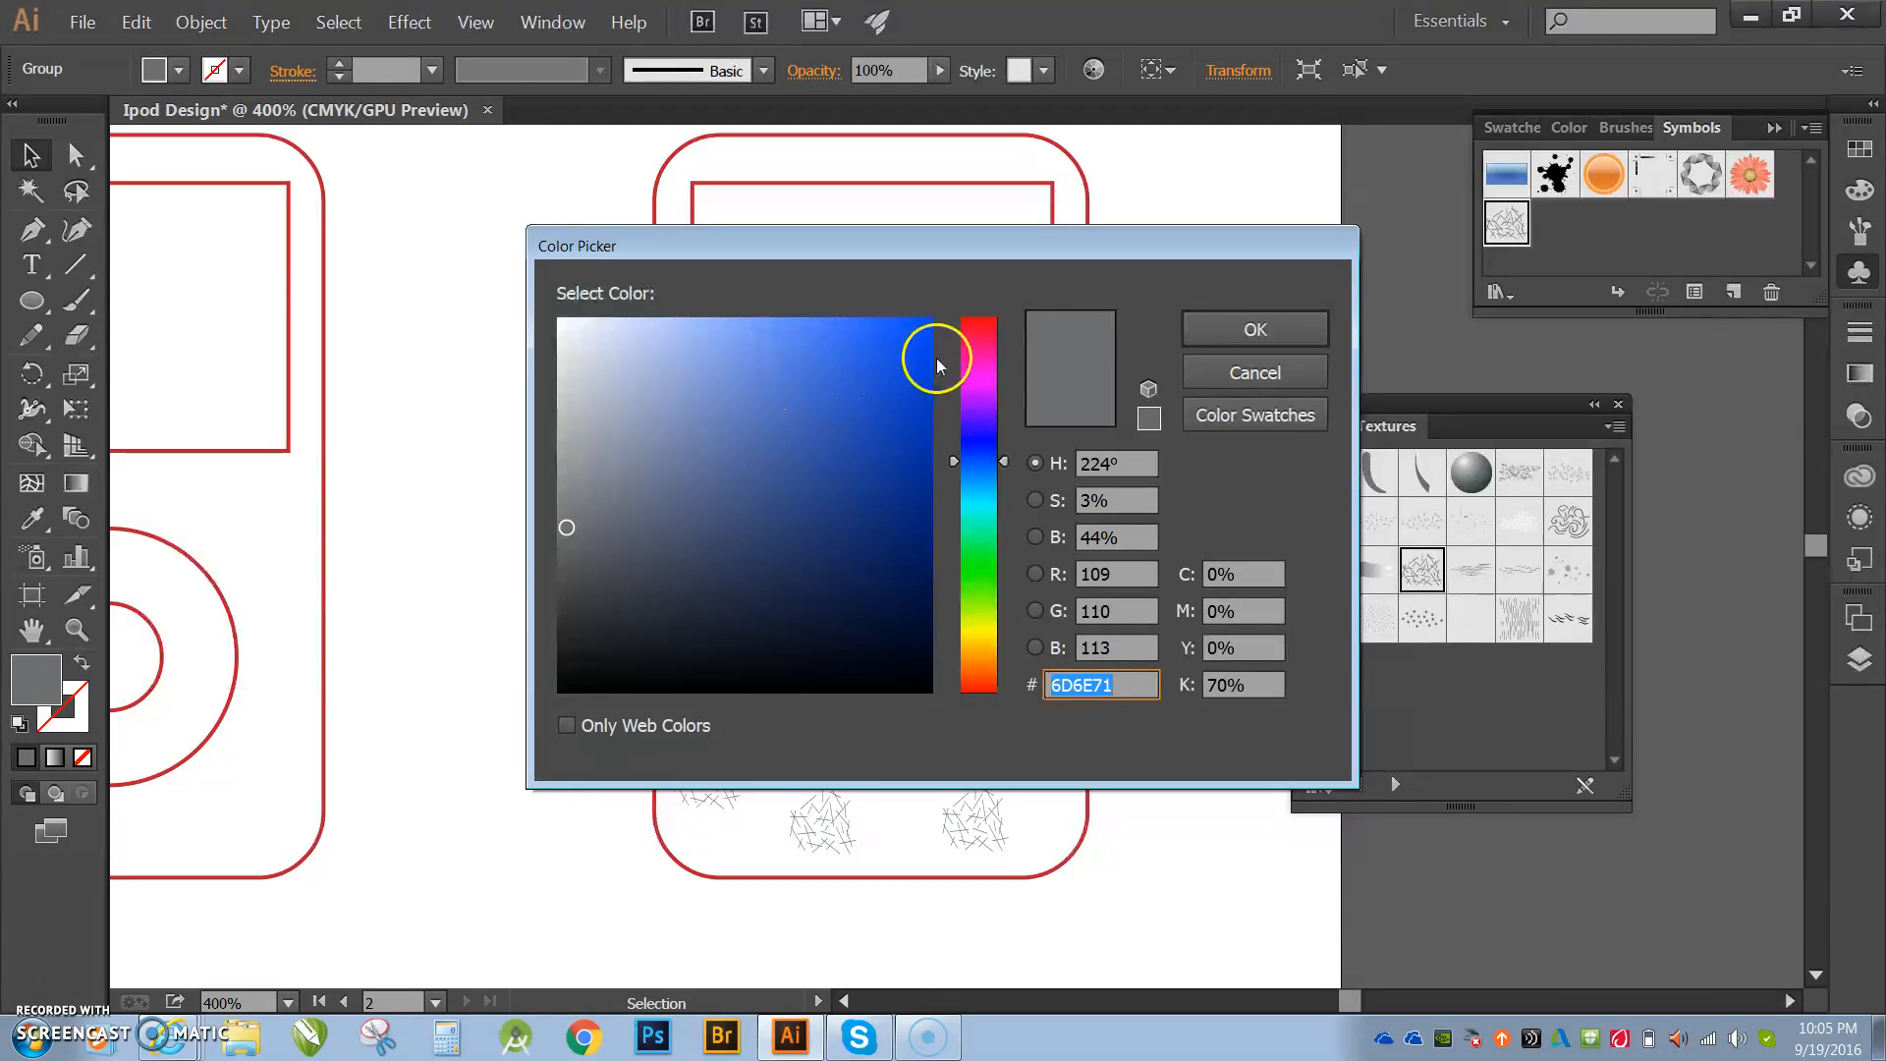
pyautogui.click(988, 334)
pyautogui.click(904, 337)
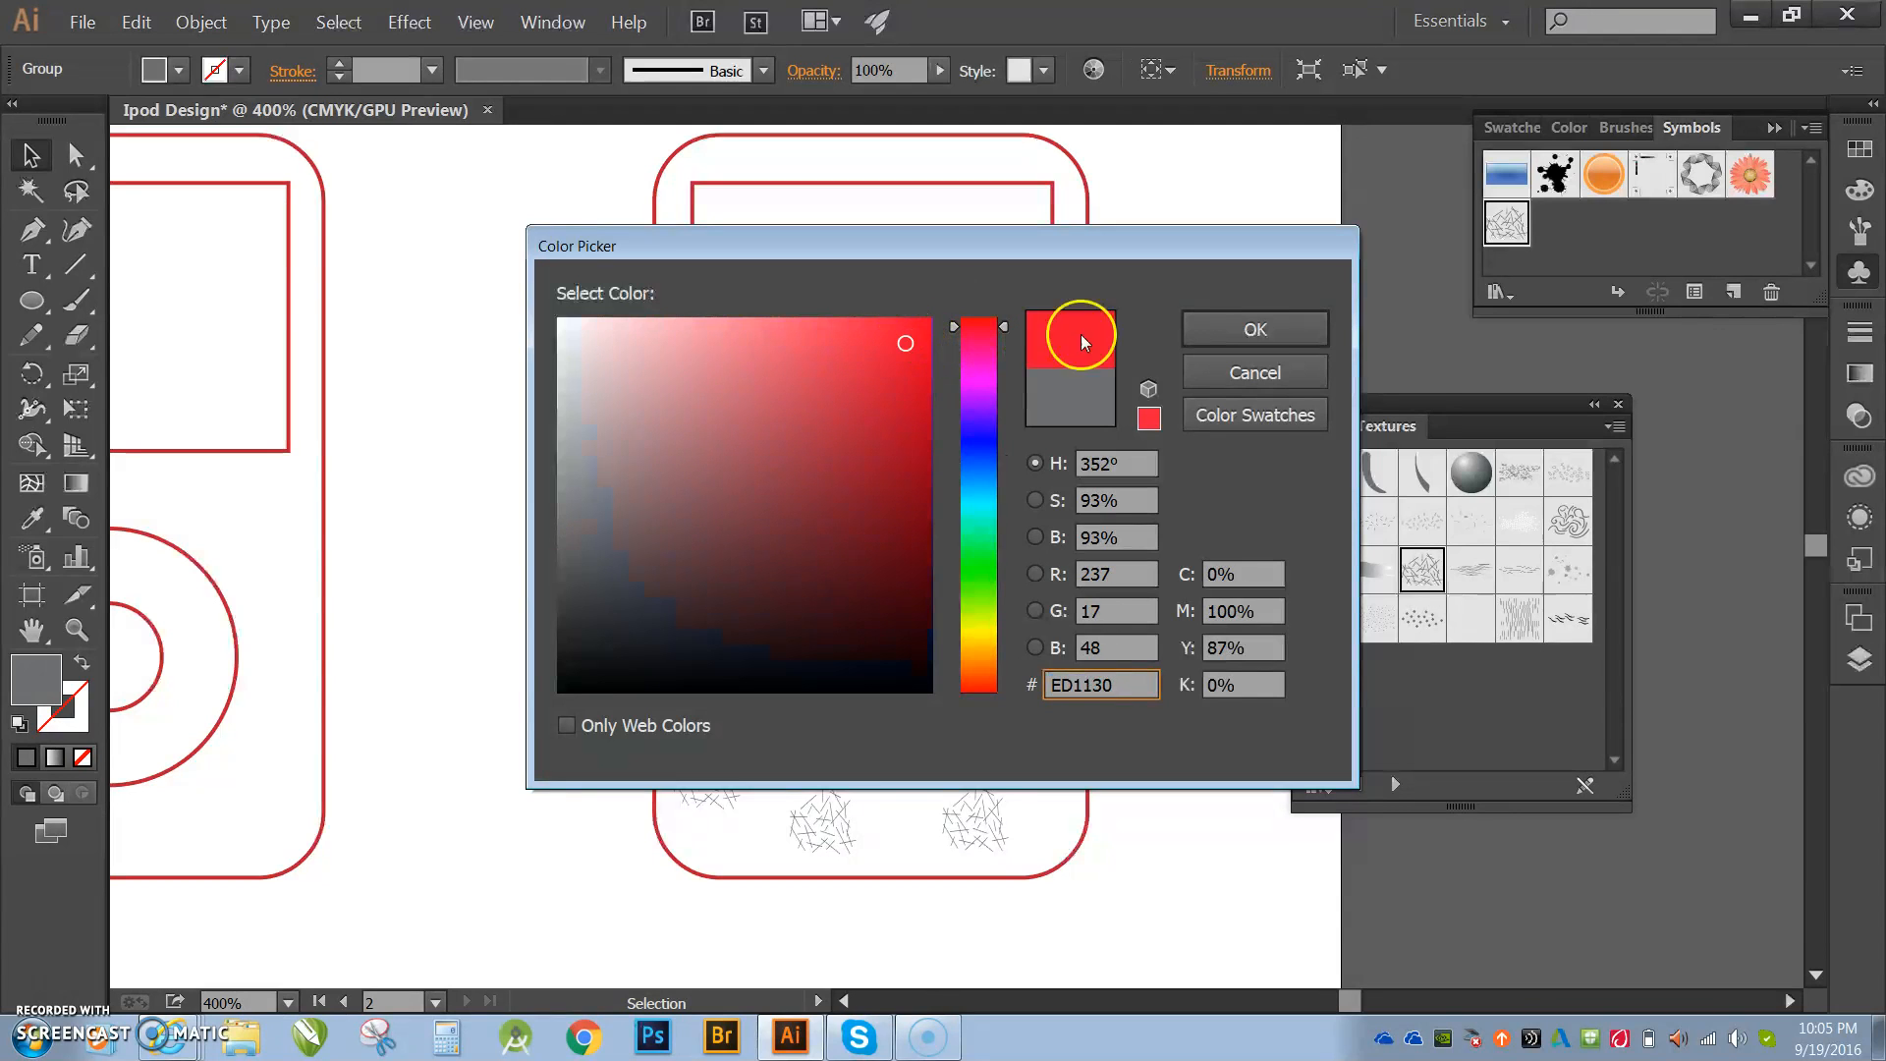
pyautogui.click(1277, 338)
pyautogui.click(1117, 605)
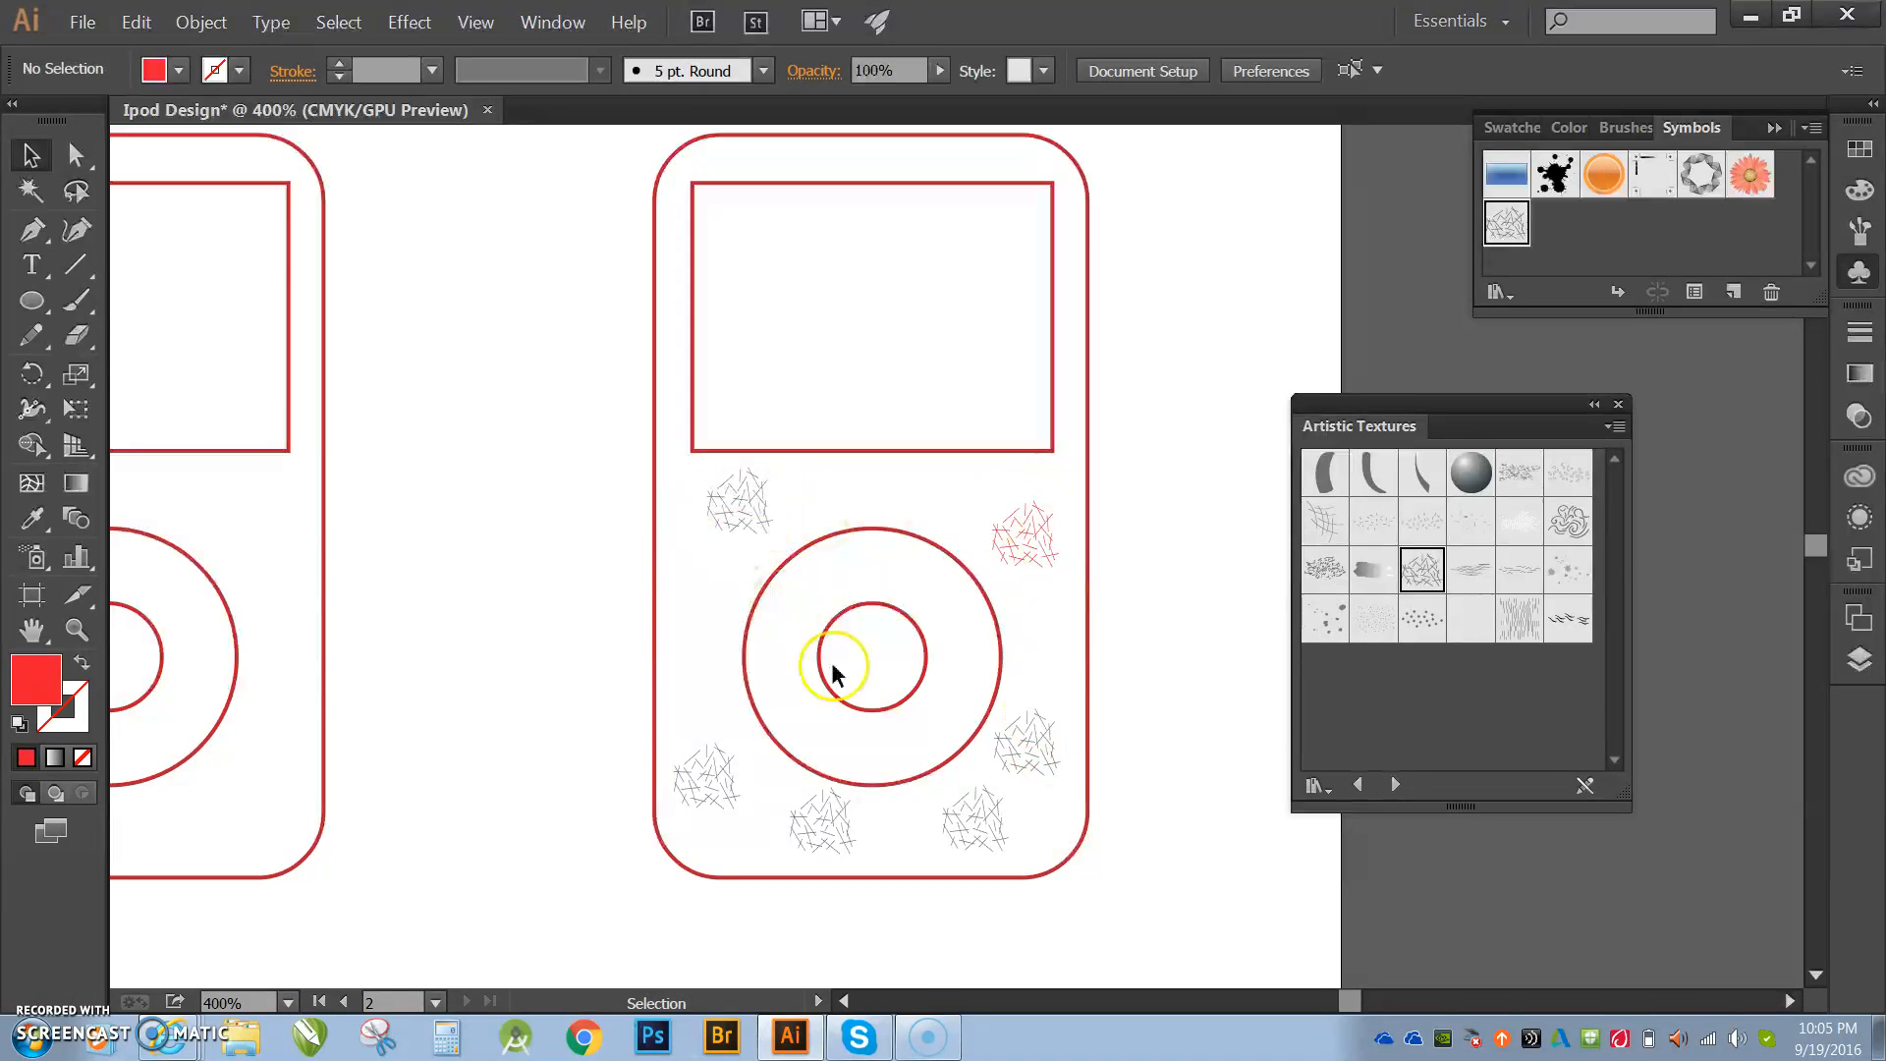
# Step: Break the symbol link of the upper-left hatching patch and ungroup its artwork
pyautogui.click(740, 513)
pyautogui.rightClick(734, 506)
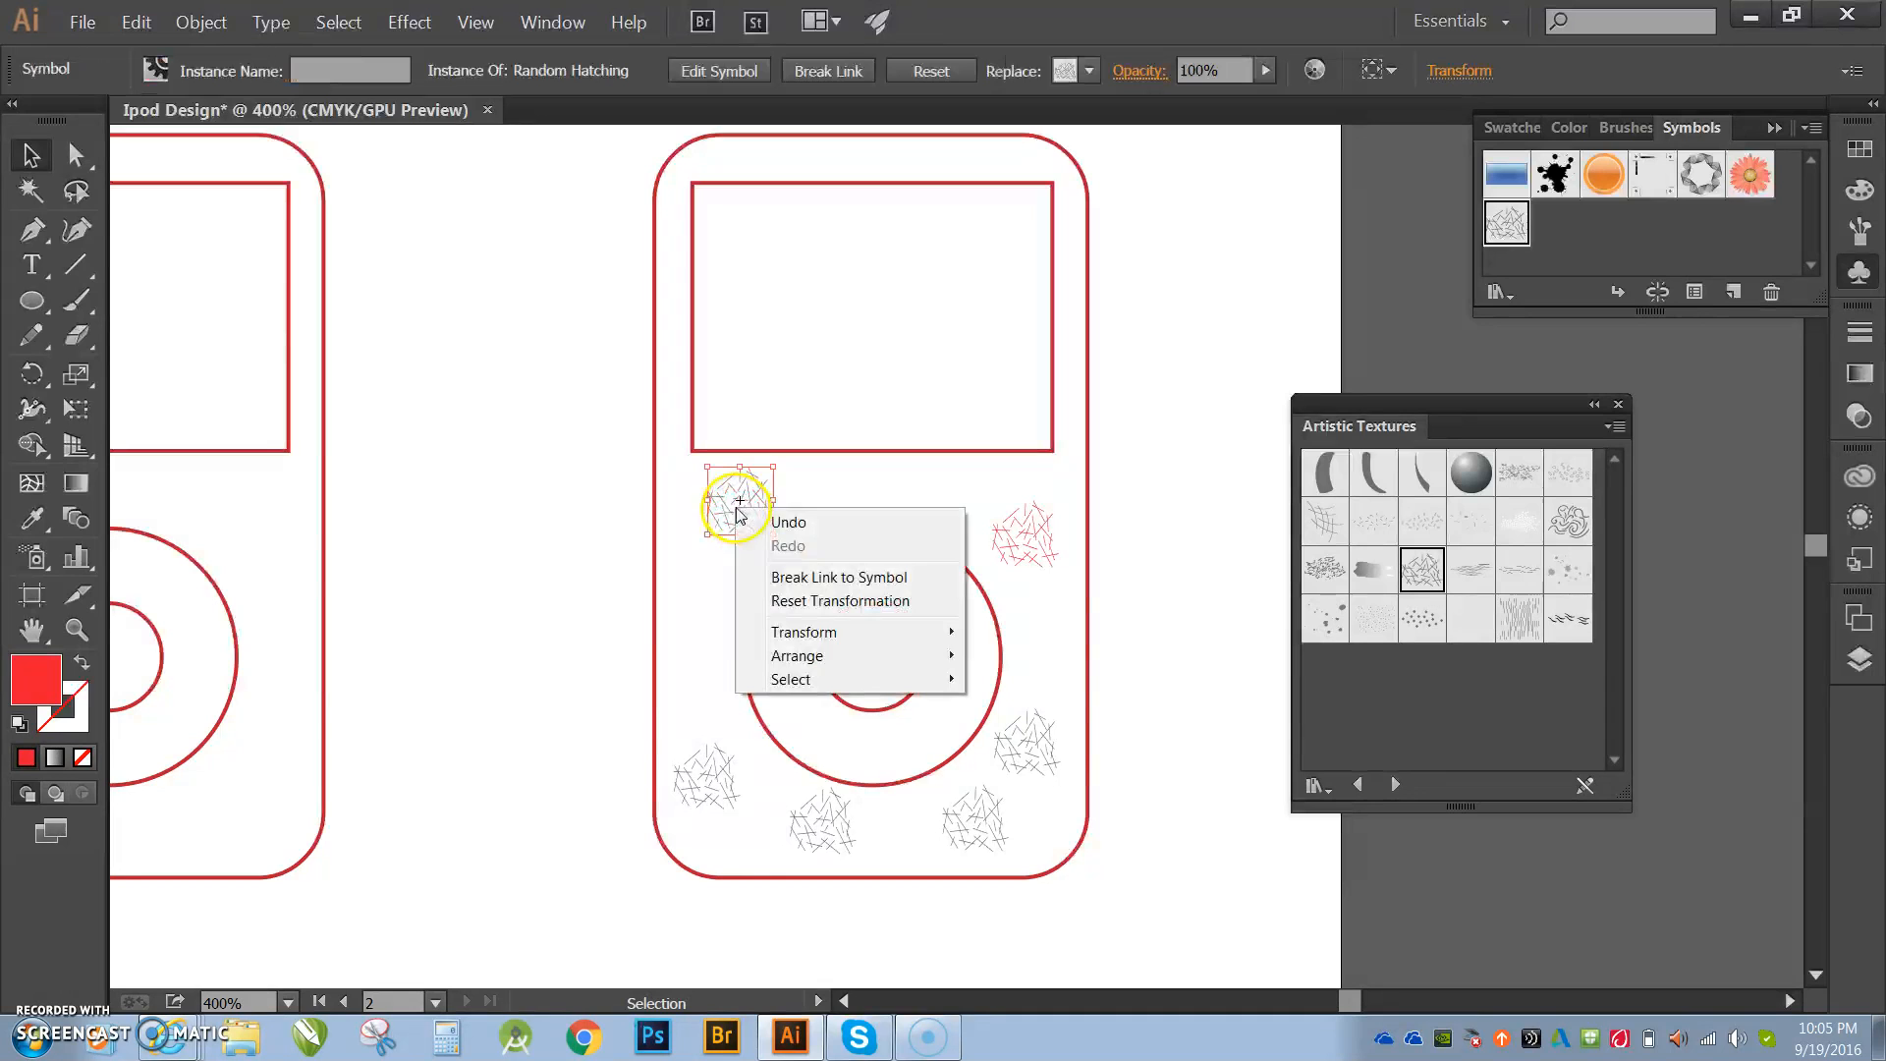
pyautogui.click(828, 578)
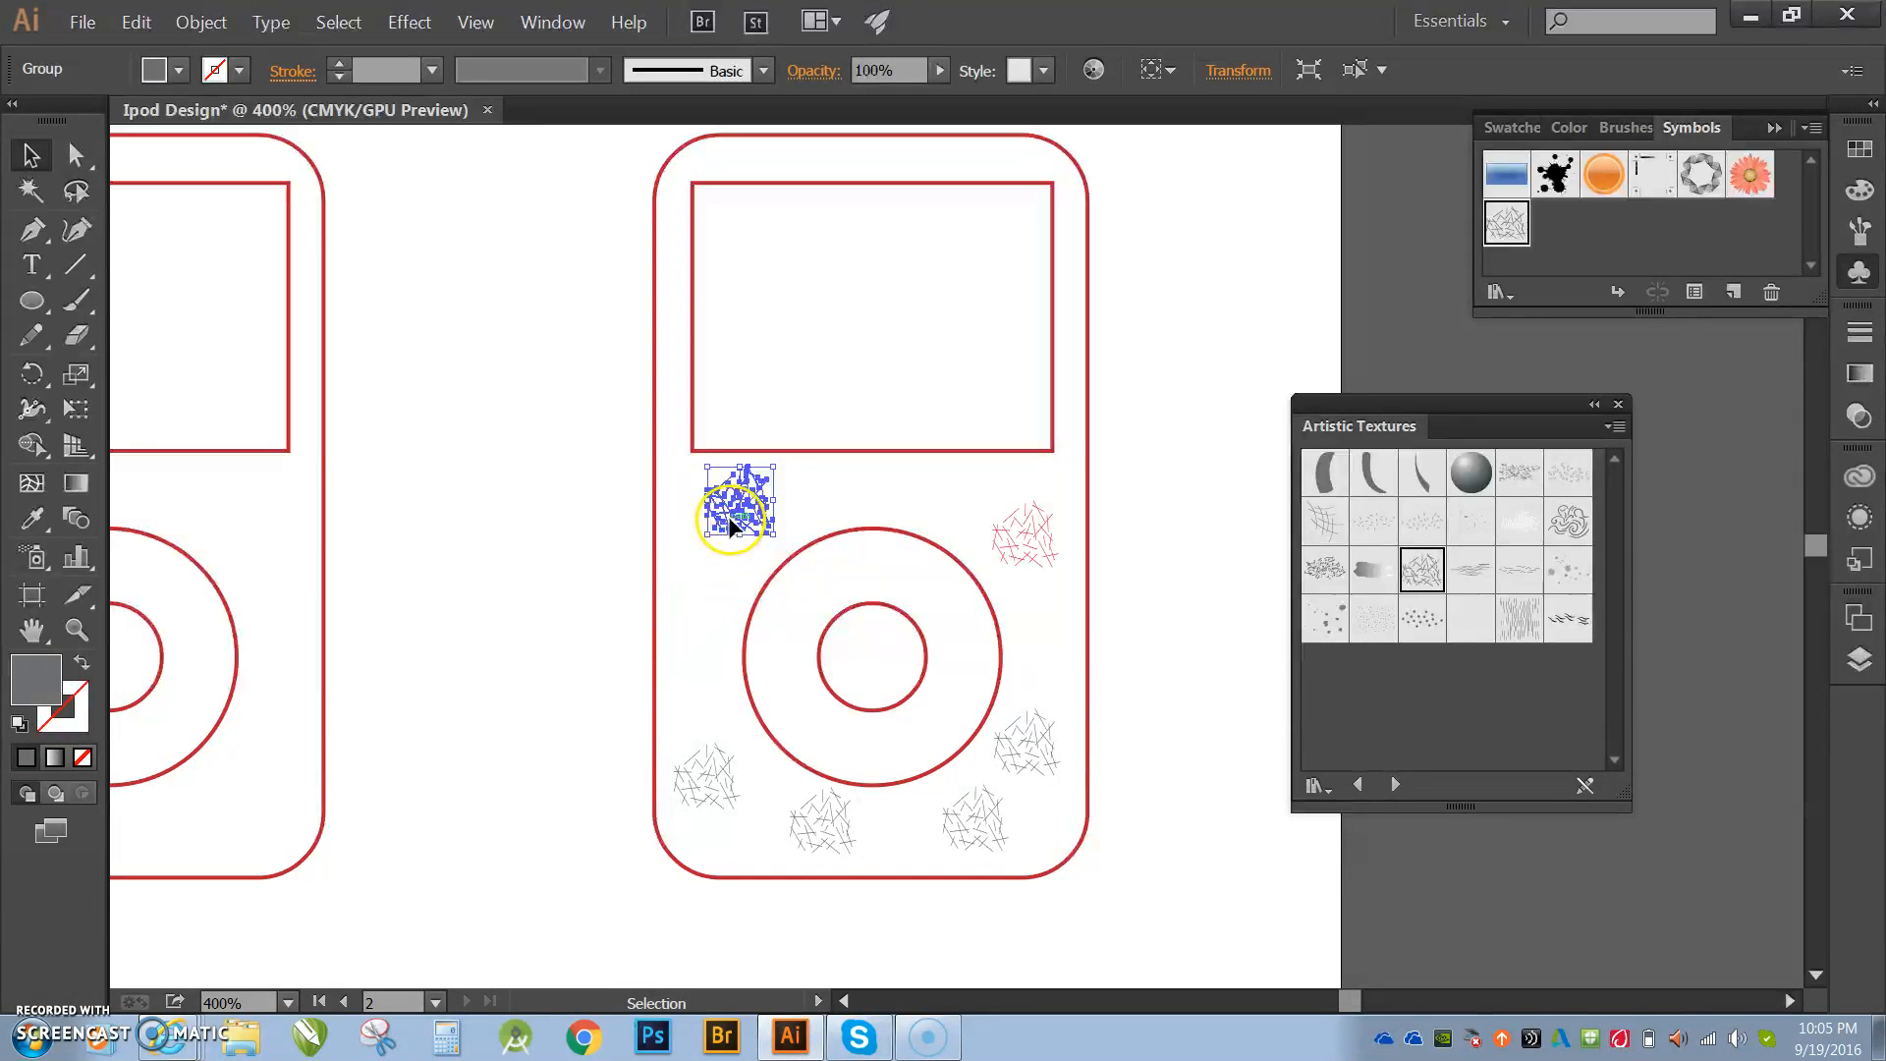
pyautogui.rightClick(733, 521)
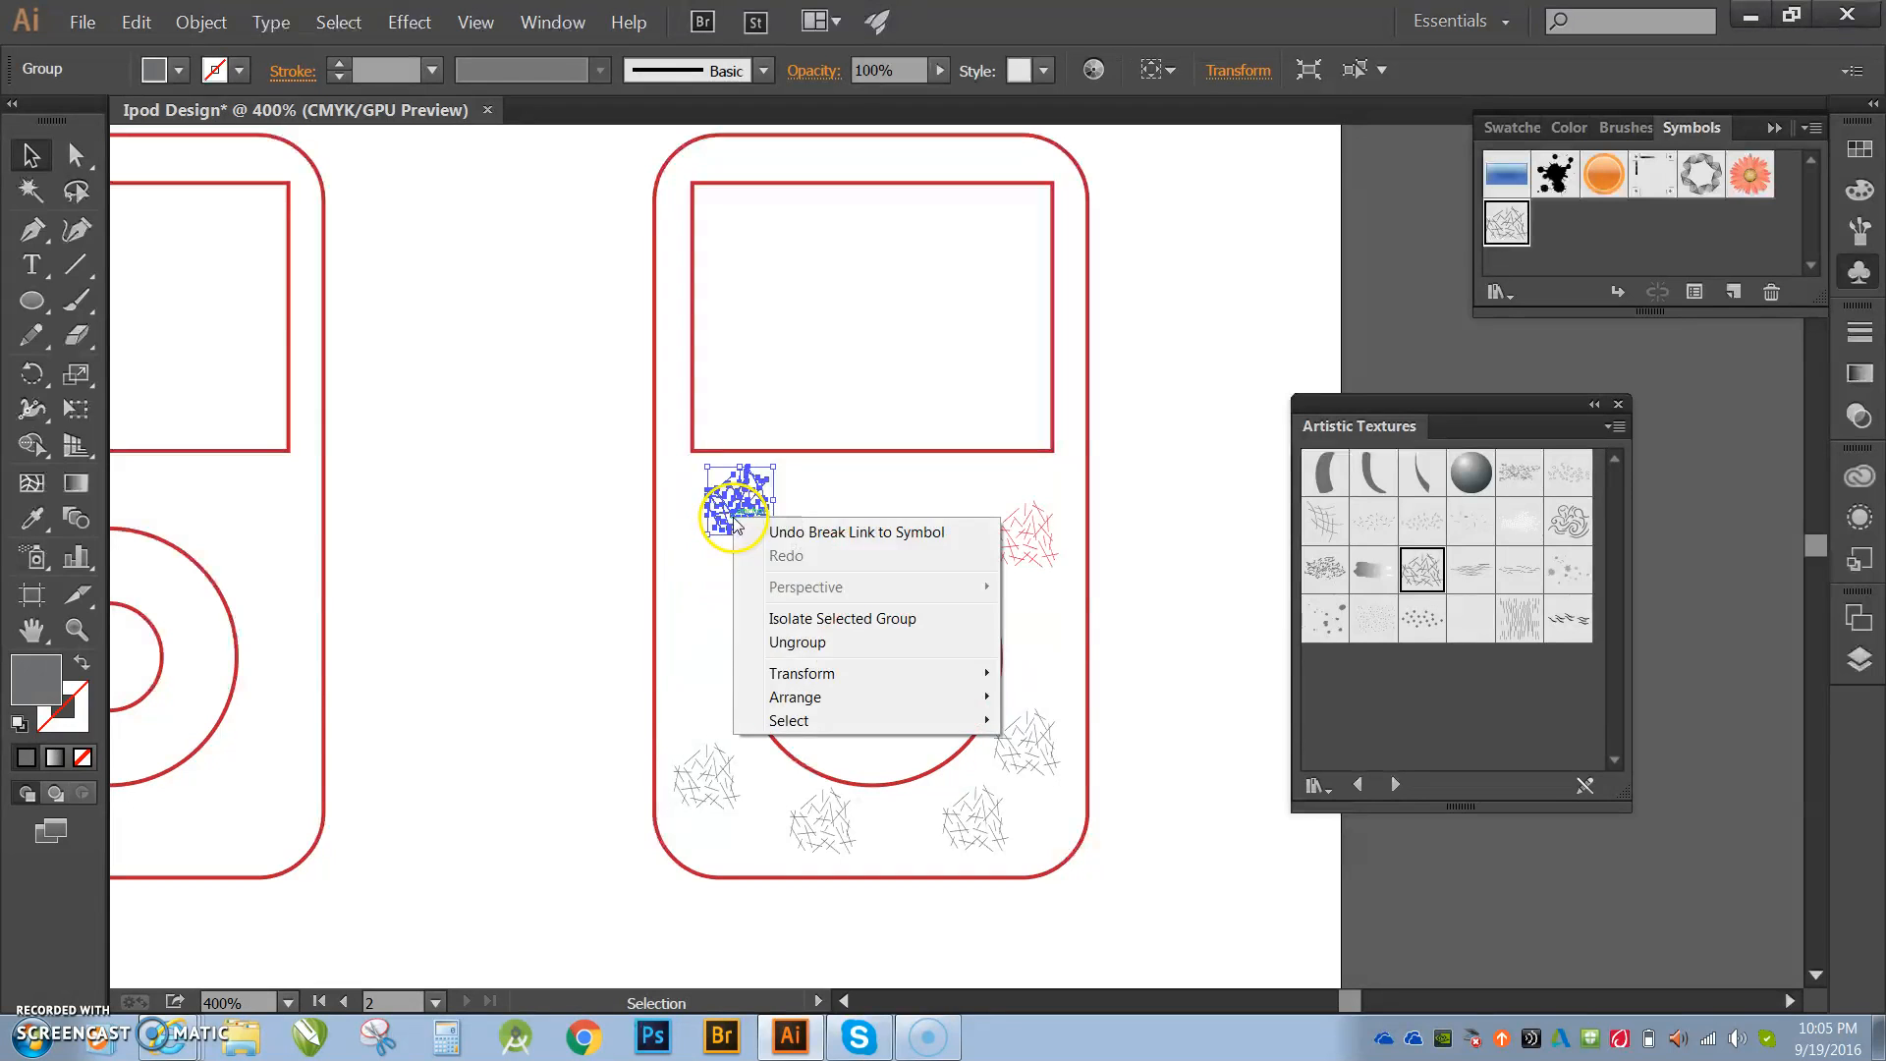
pyautogui.click(797, 642)
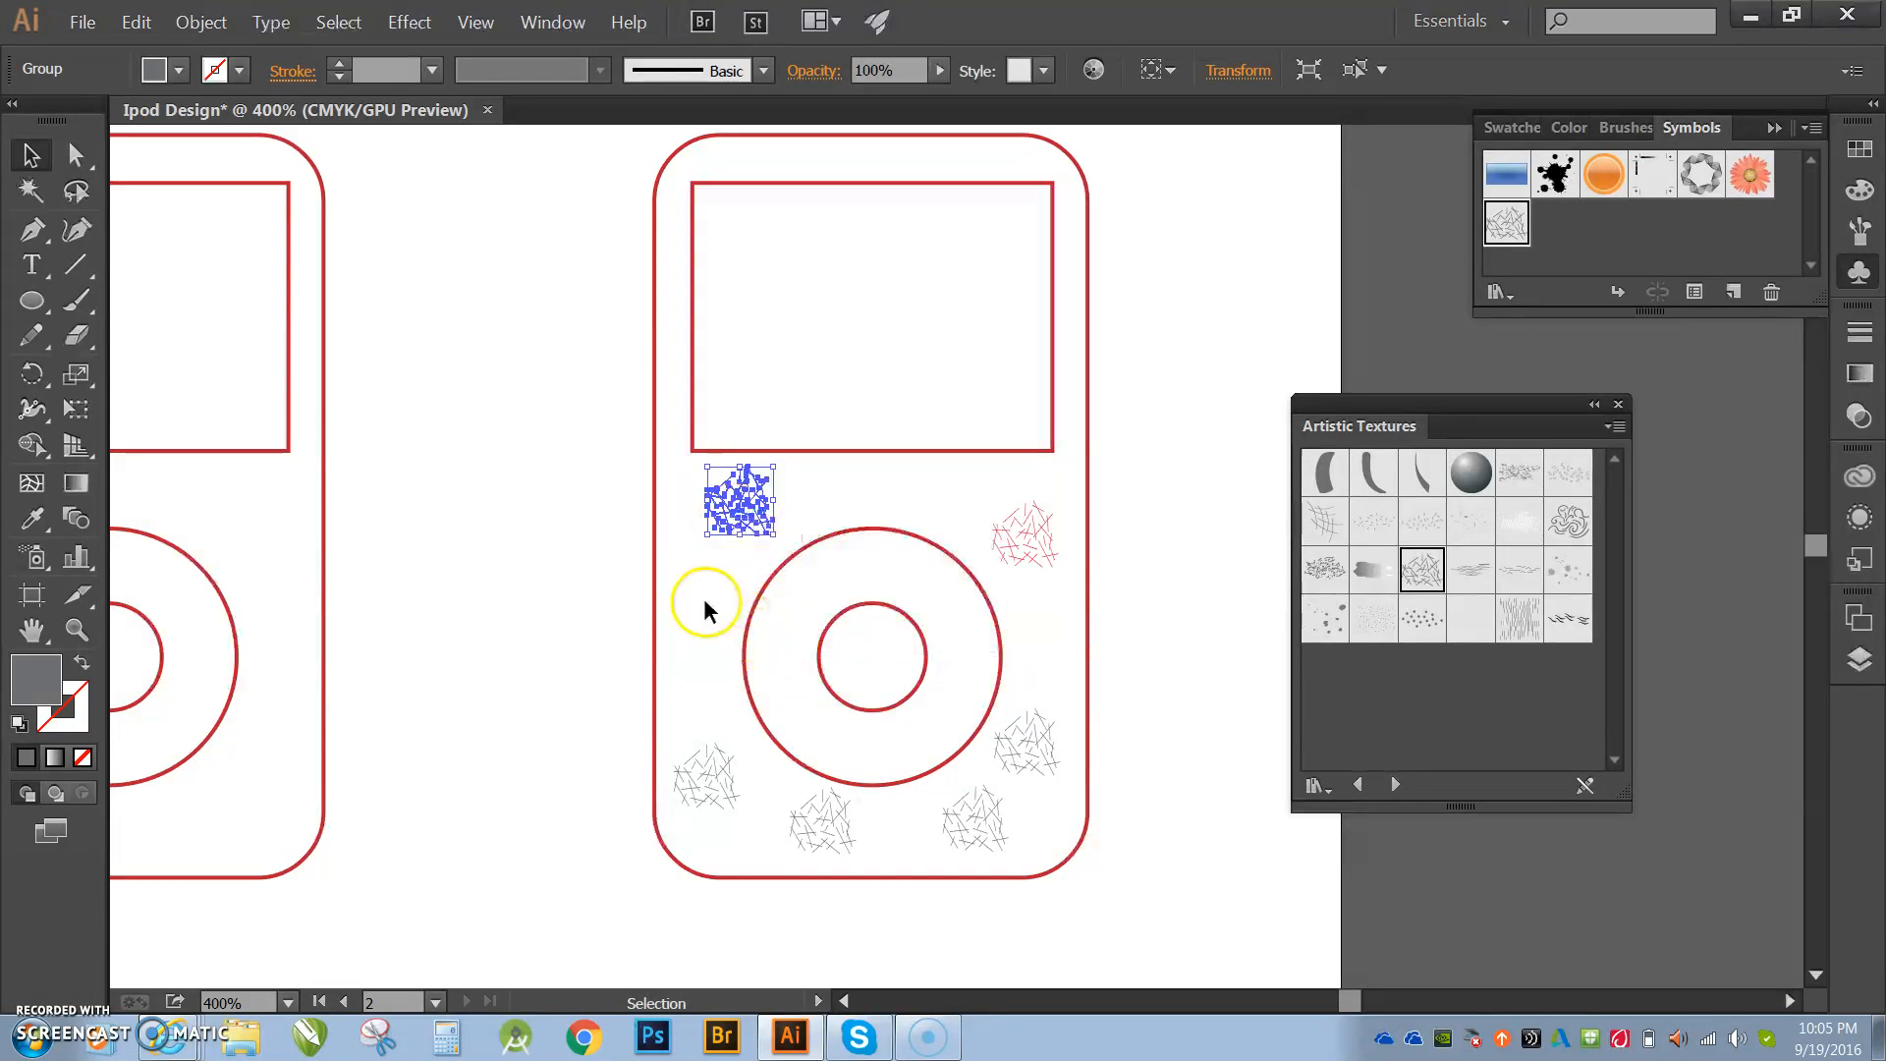
pyautogui.click(703, 594)
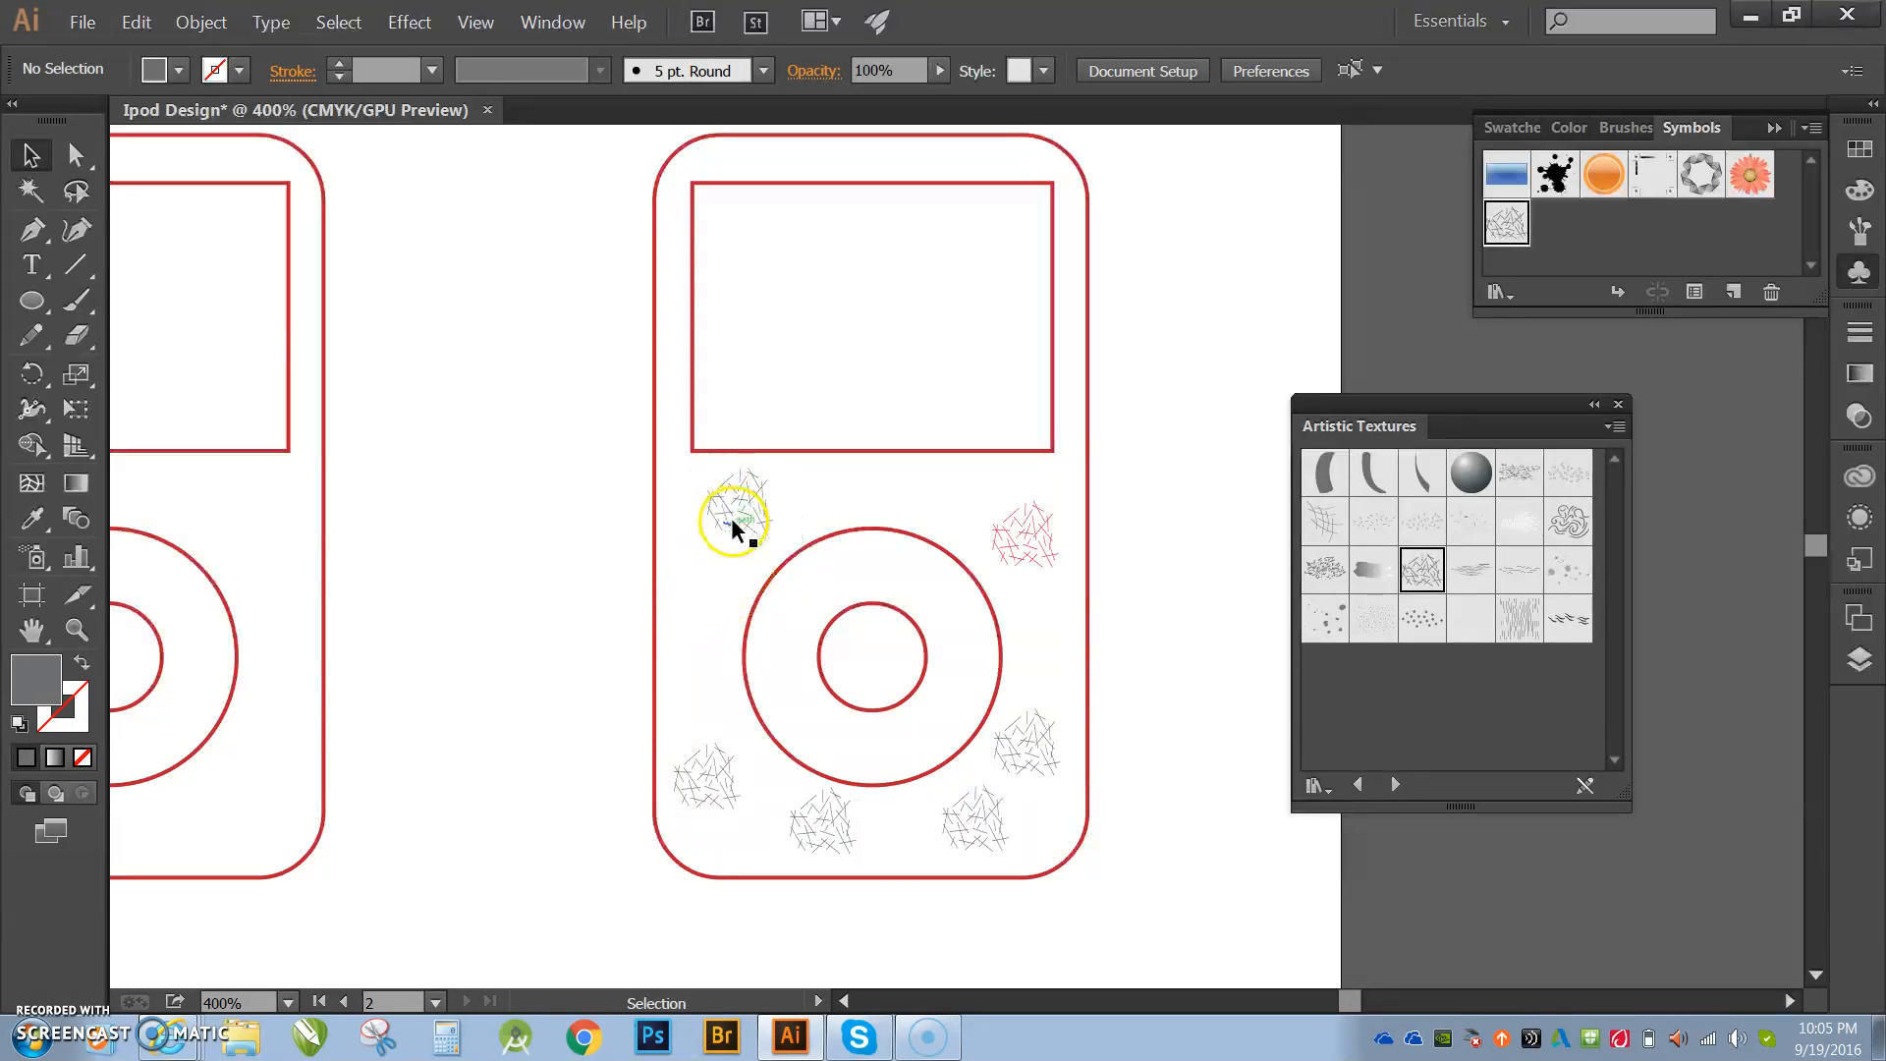
# Step: Directly select only the strokes in the left part of the upper-left hatching patch and fill them with orange-red, E53E23
pyautogui.click(75, 155)
pyautogui.moveTo(688, 477); pyautogui.dragTo(731, 546)
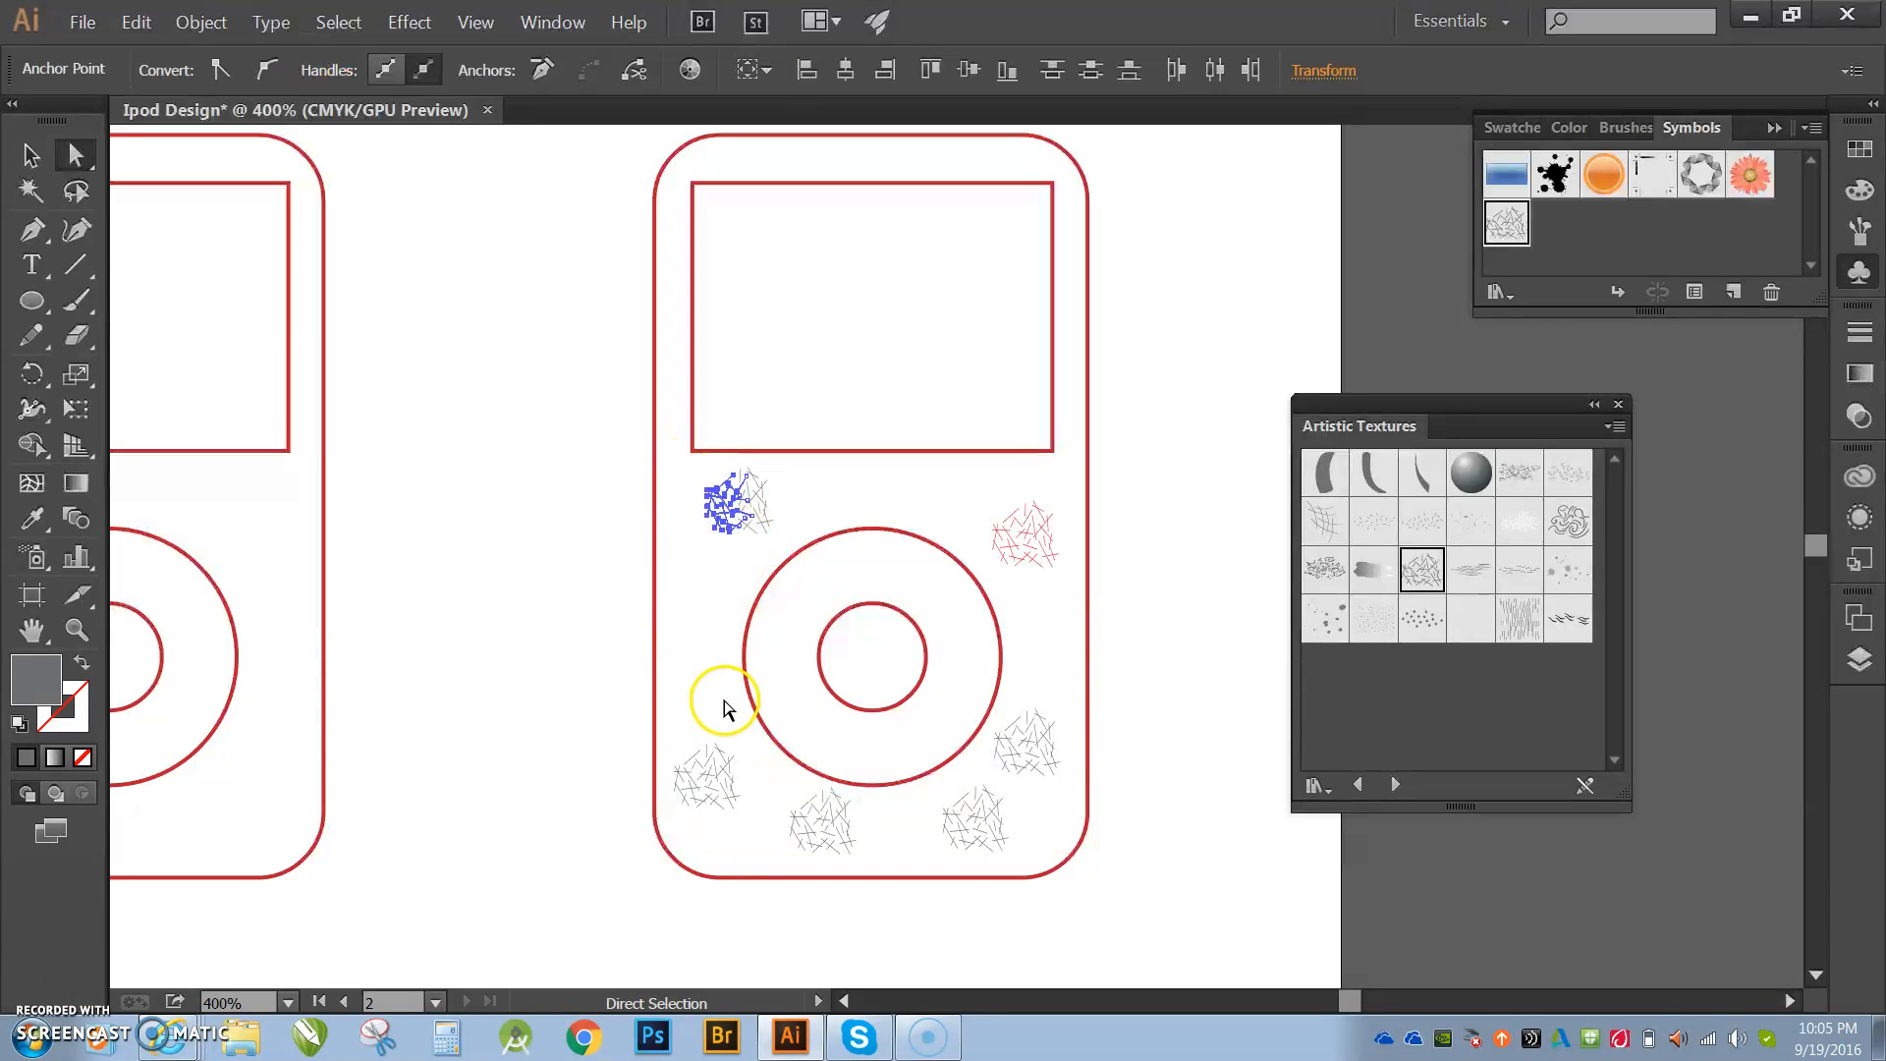
pyautogui.doubleClick(31, 670)
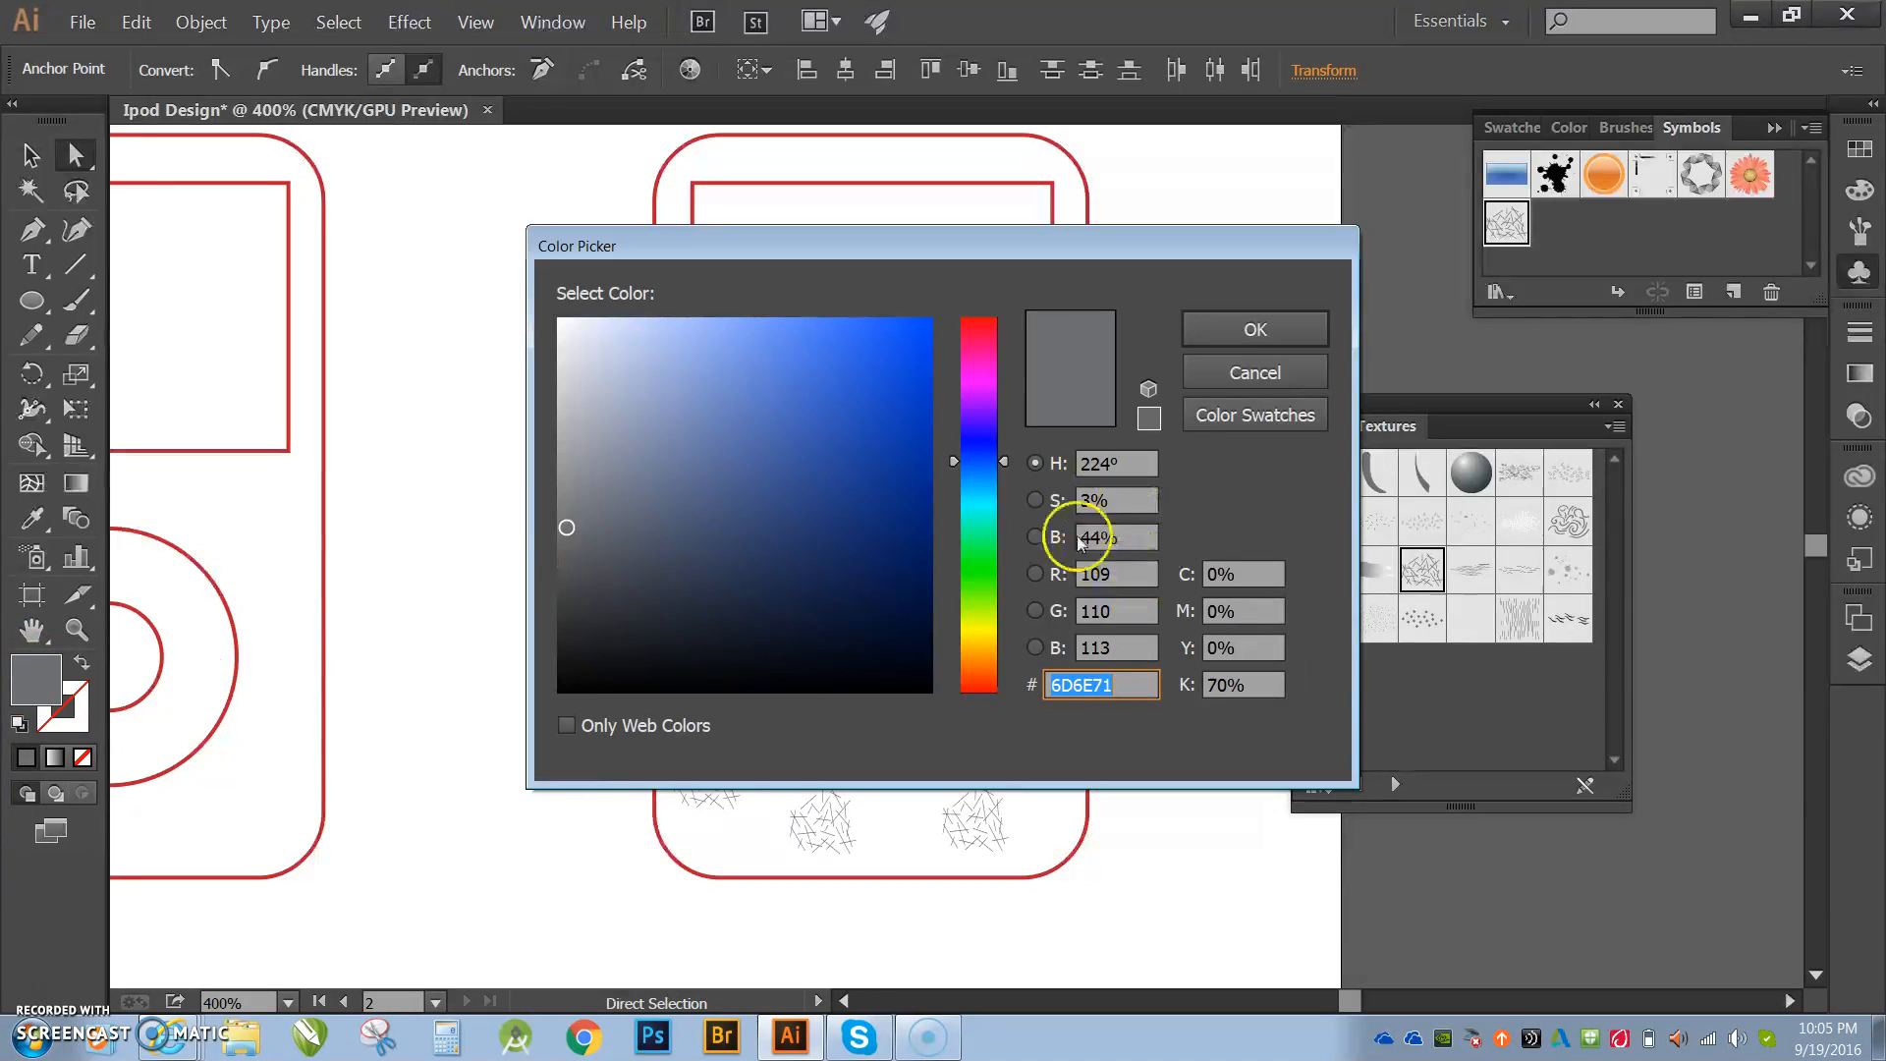
pyautogui.moveTo(992, 663); pyautogui.dragTo(978, 681)
pyautogui.moveTo(854, 400); pyautogui.dragTo(804, 343)
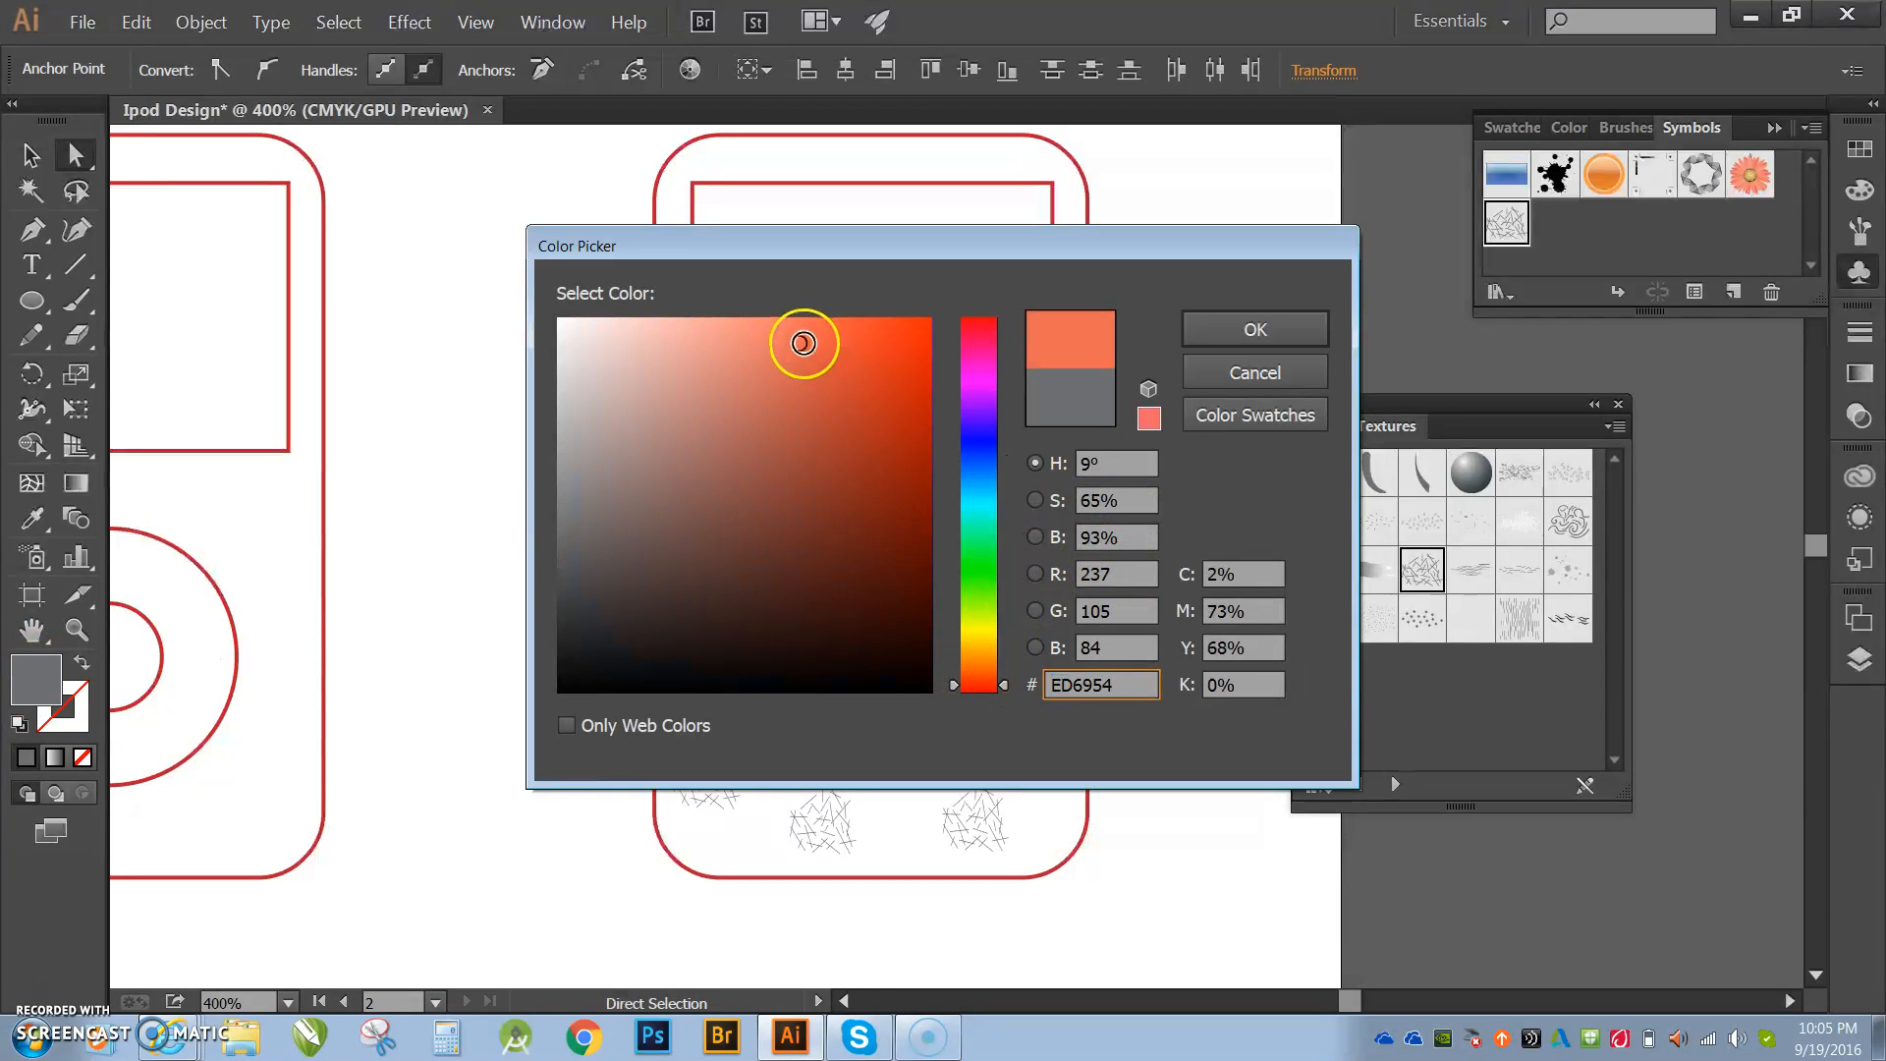
pyautogui.click(875, 353)
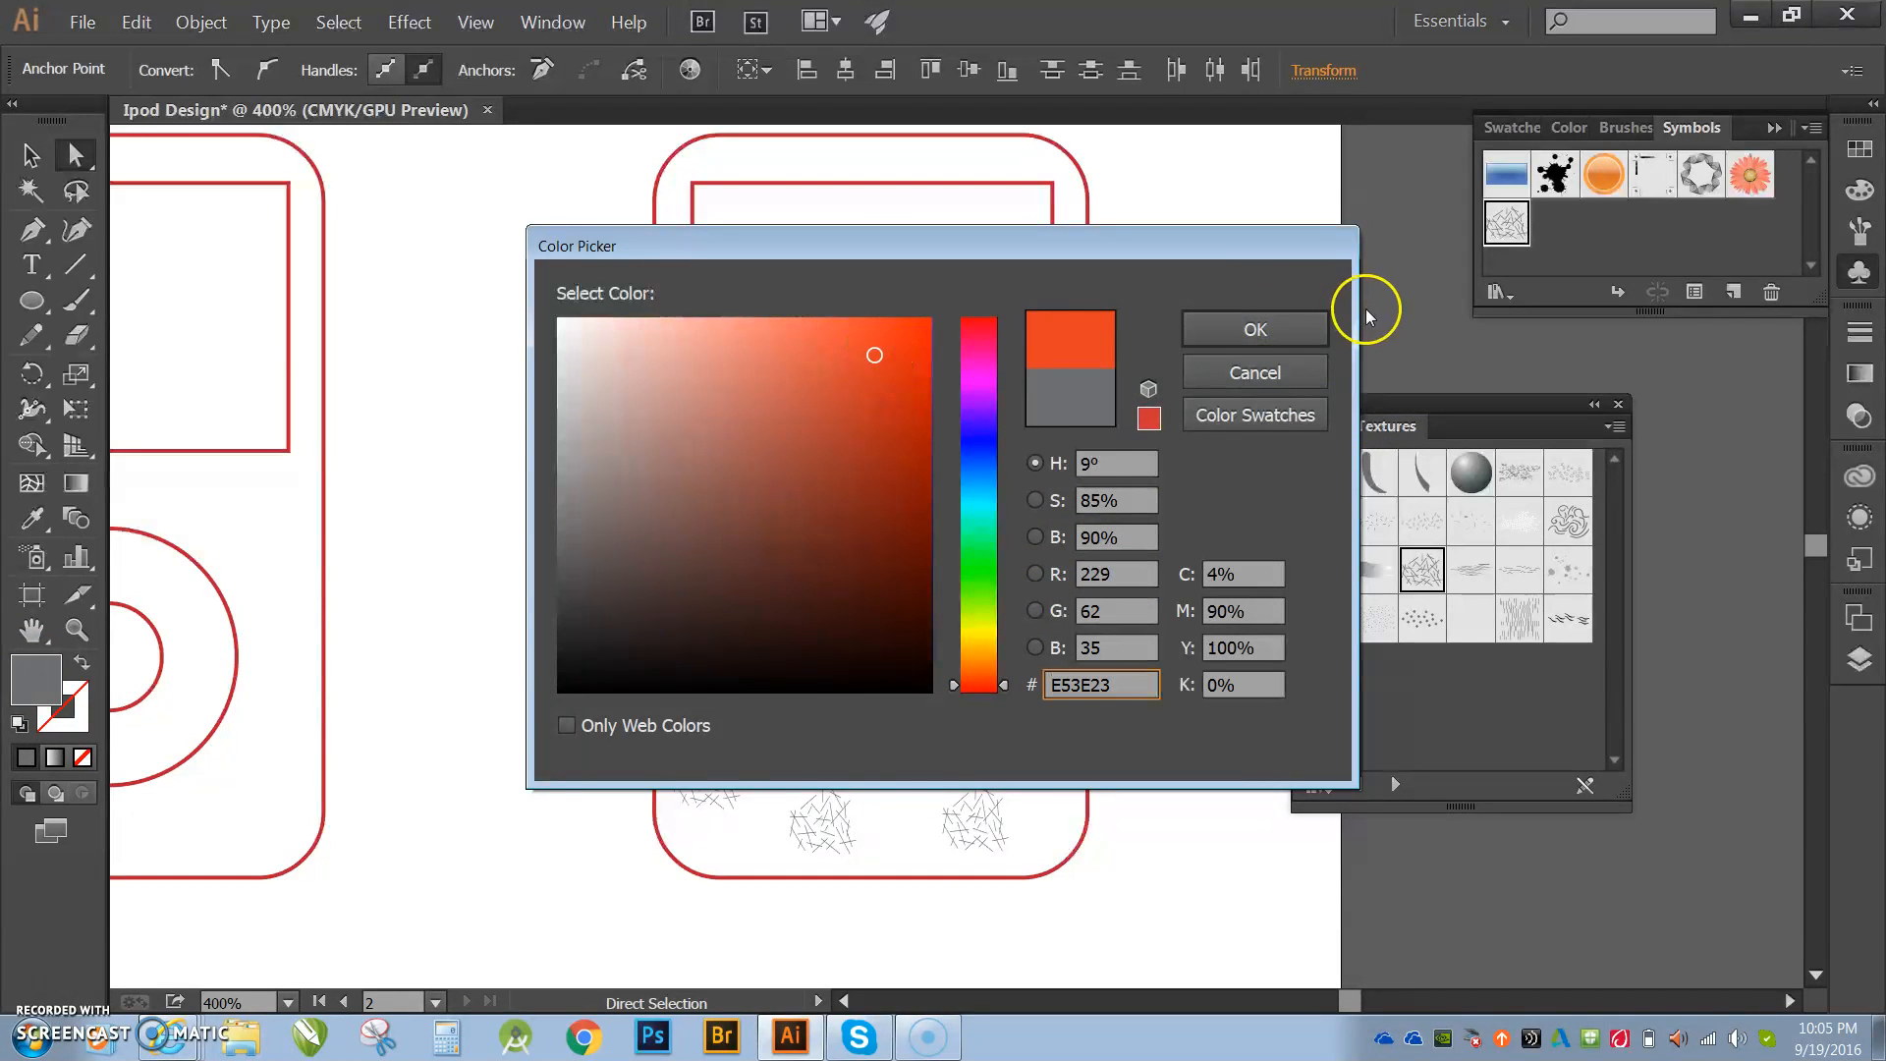
pyautogui.click(1267, 328)
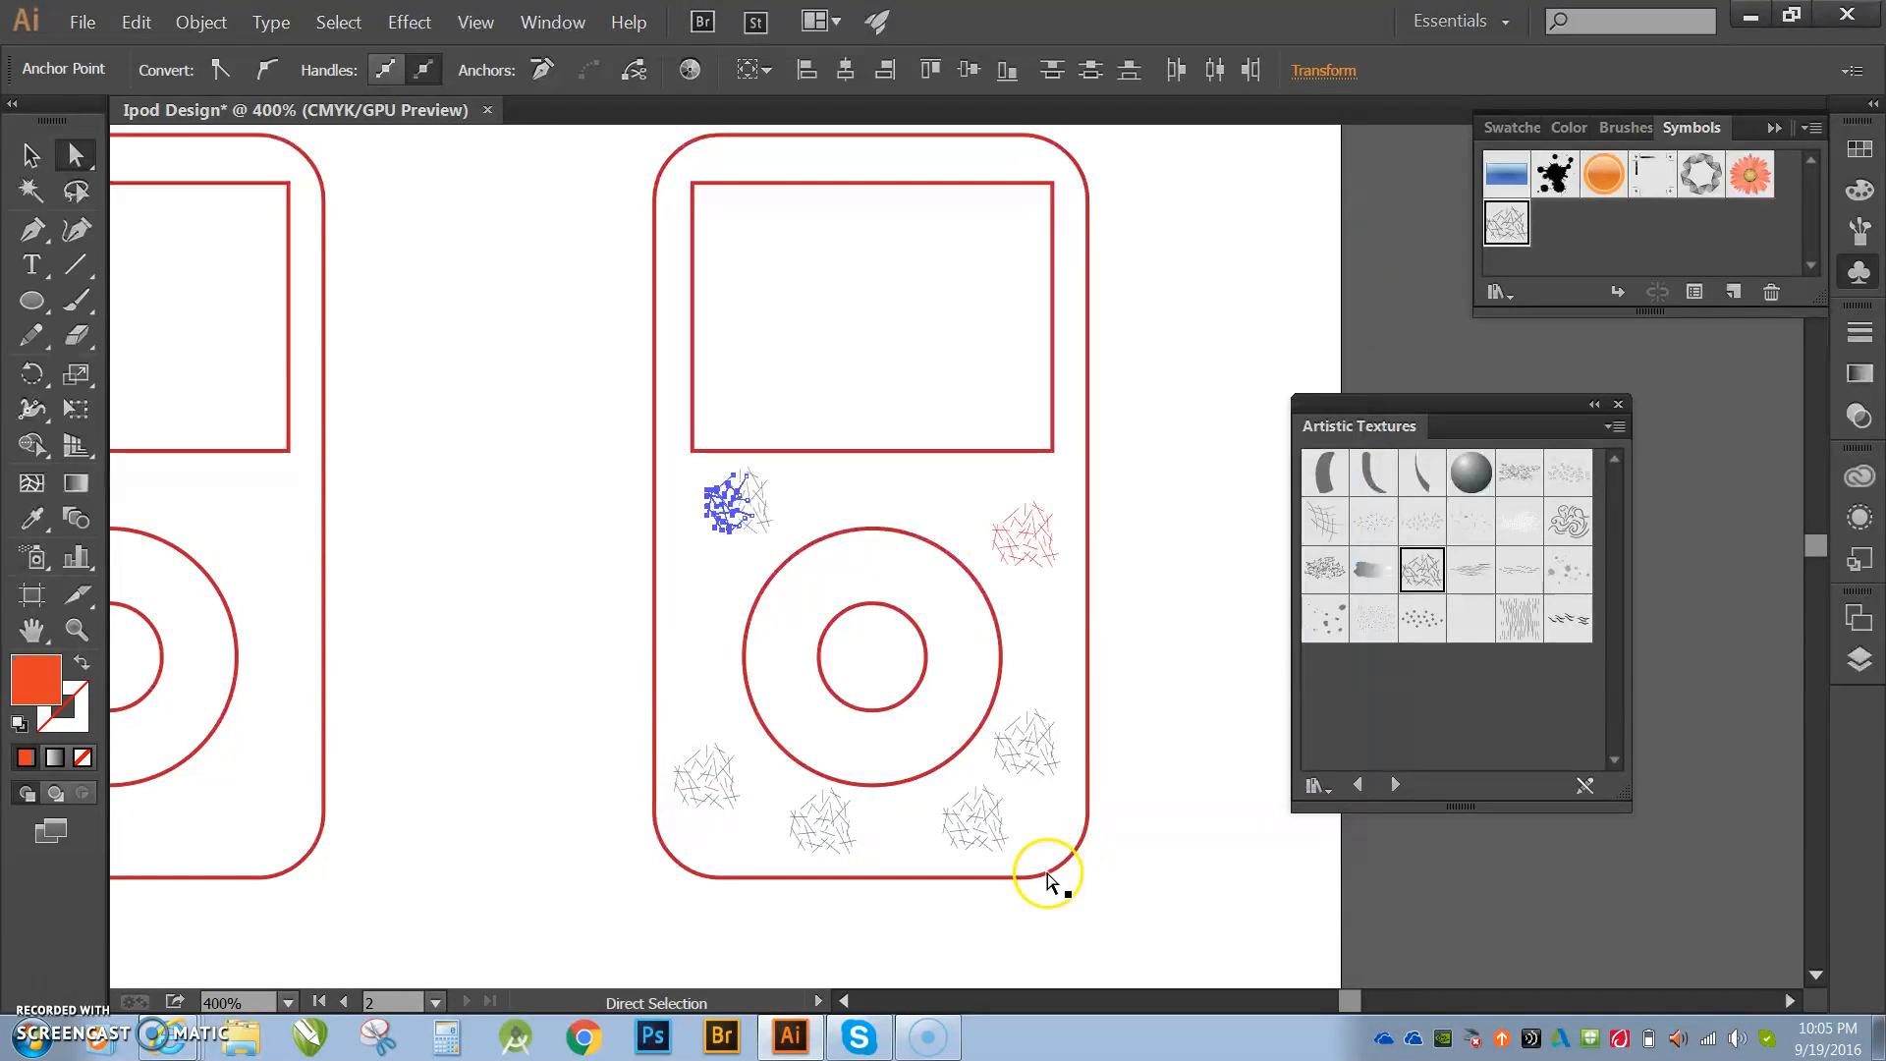
pyautogui.click(830, 503)
# Step: Directly select the remaining strokes on the right side of the same hatching patch, fill them with golden yellow and inspect the two-color result
pyautogui.moveTo(732, 468); pyautogui.dragTo(780, 547)
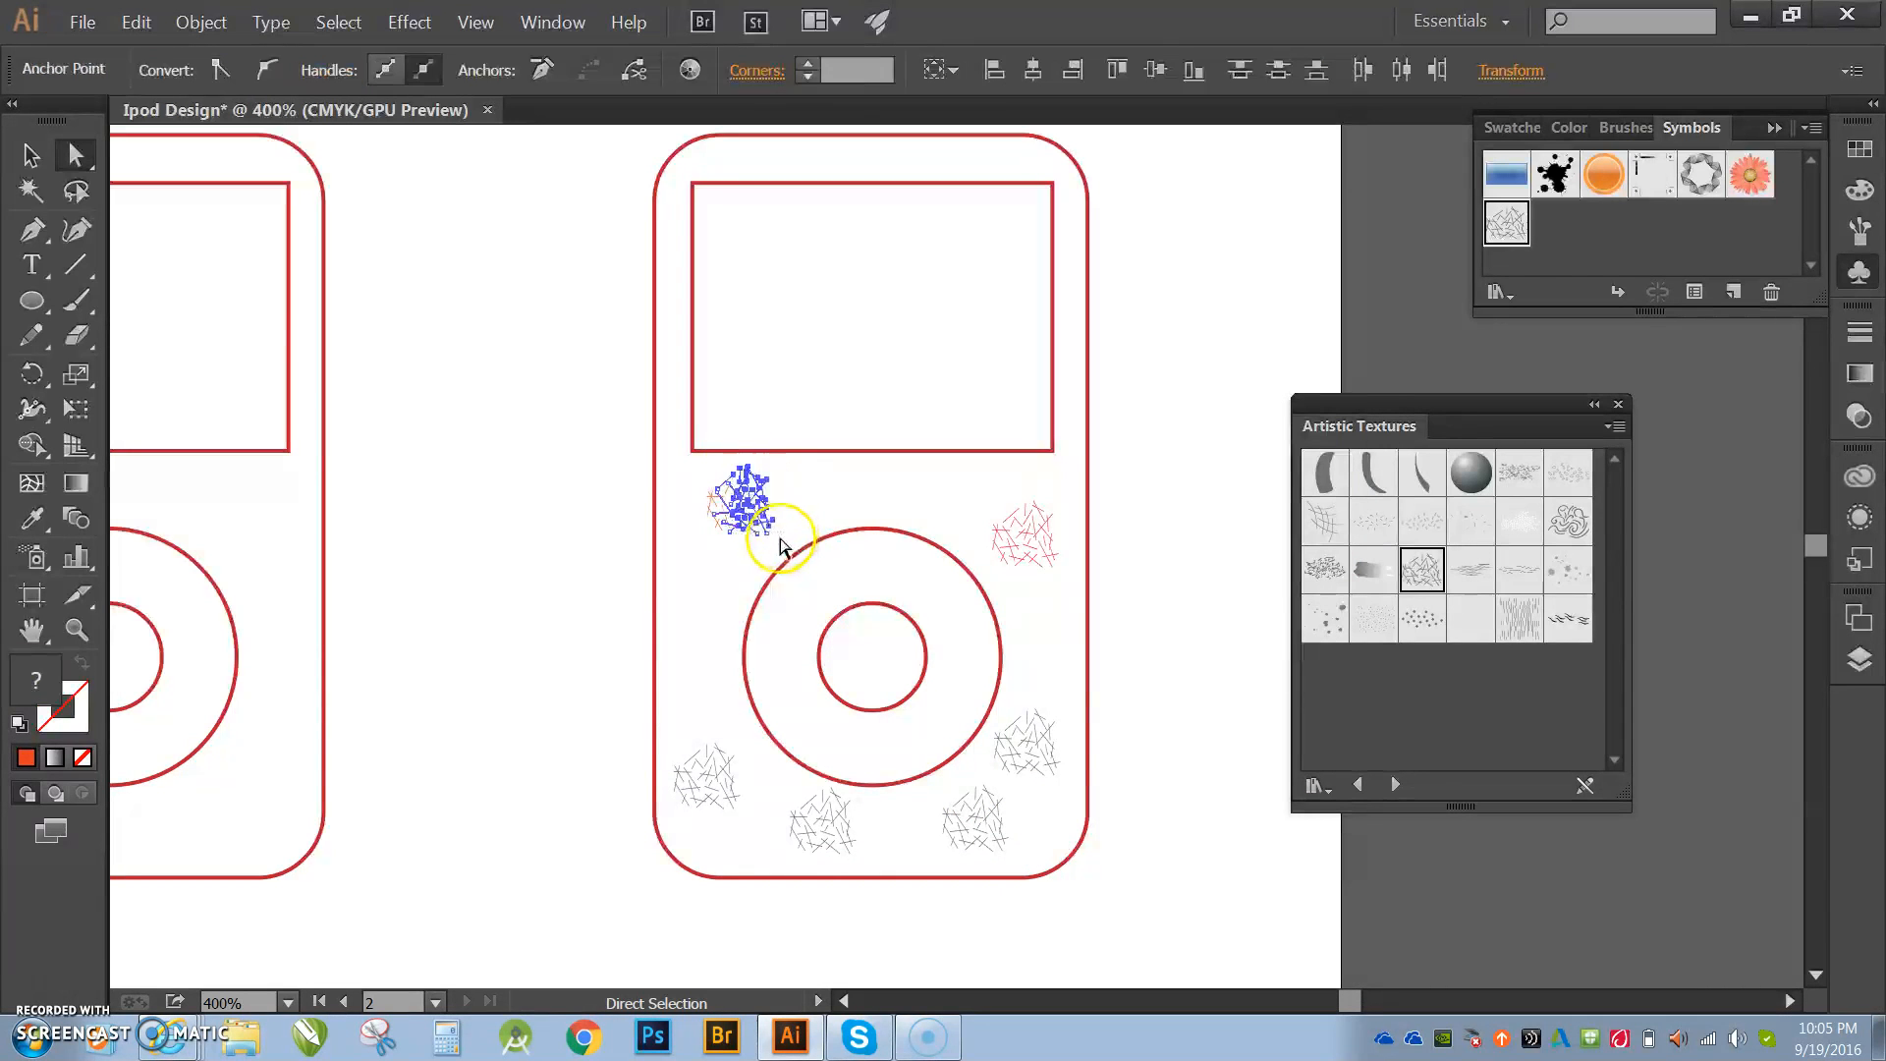
pyautogui.doubleClick(44, 692)
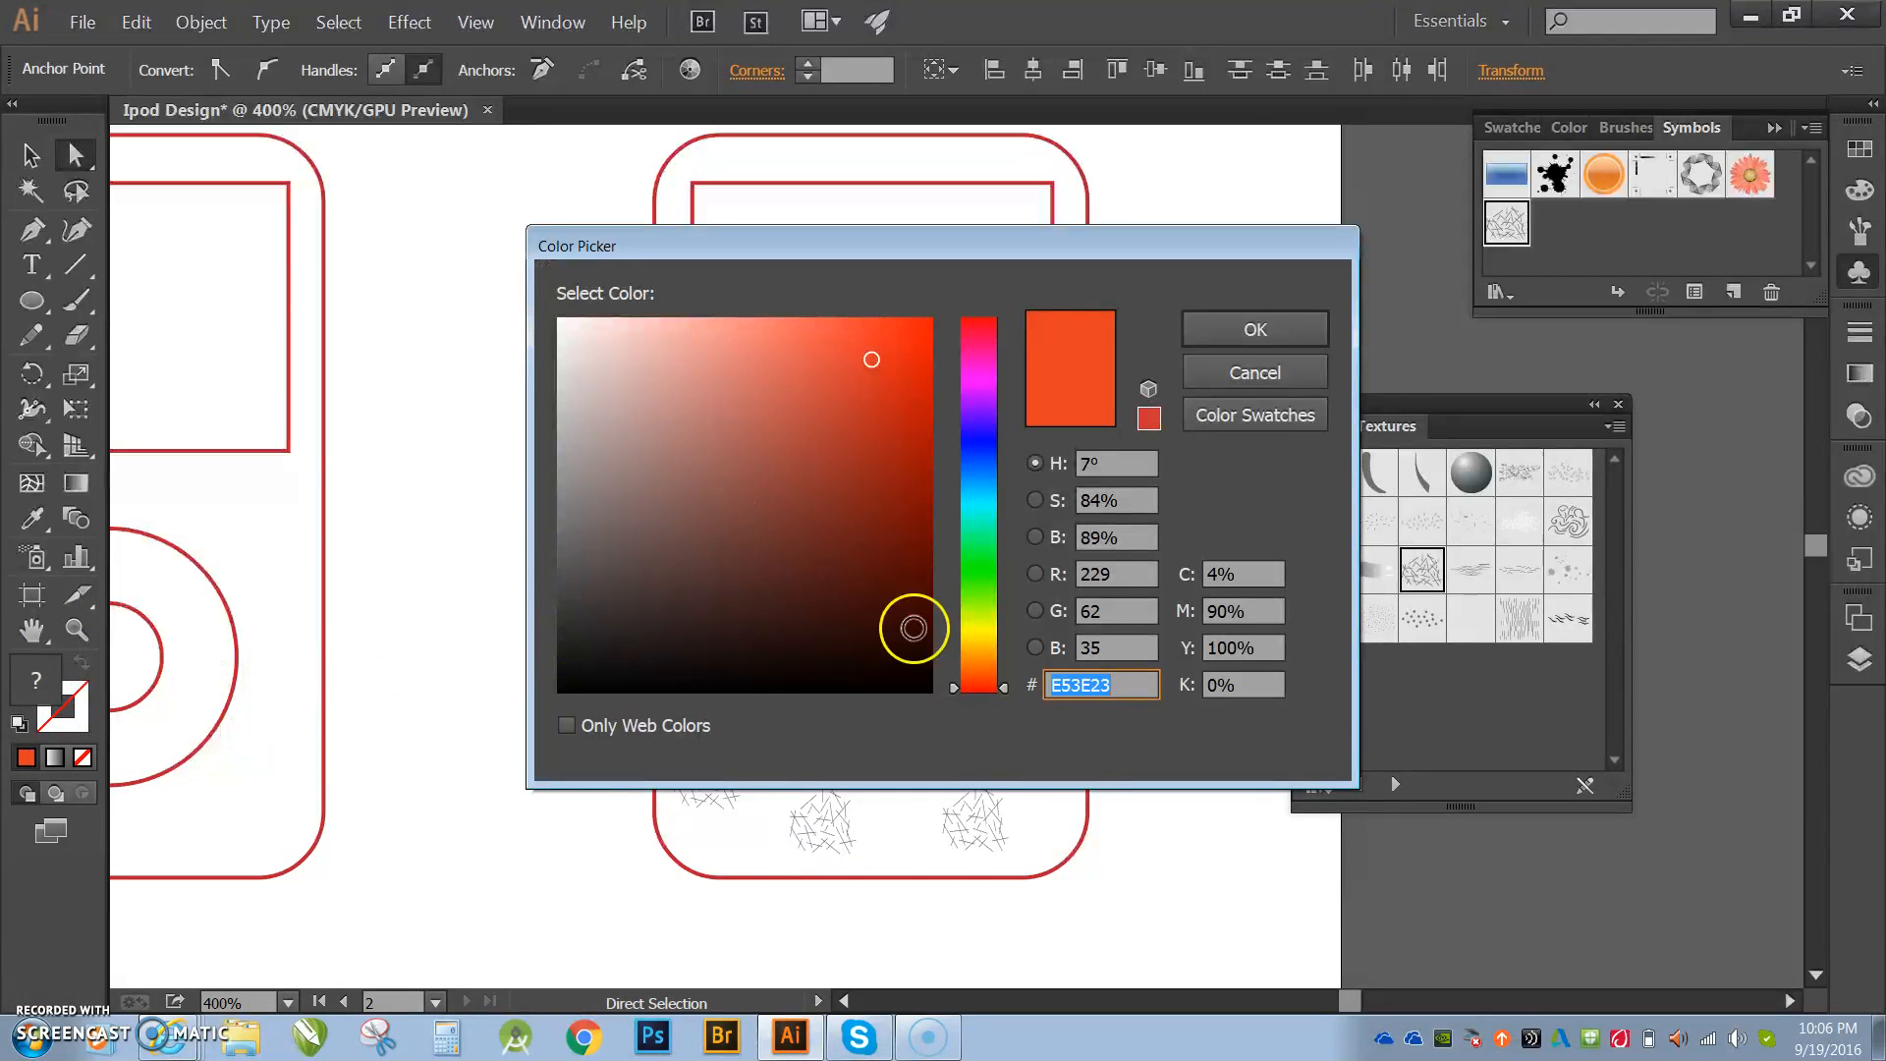
pyautogui.click(985, 643)
pyautogui.click(818, 379)
pyautogui.click(1210, 330)
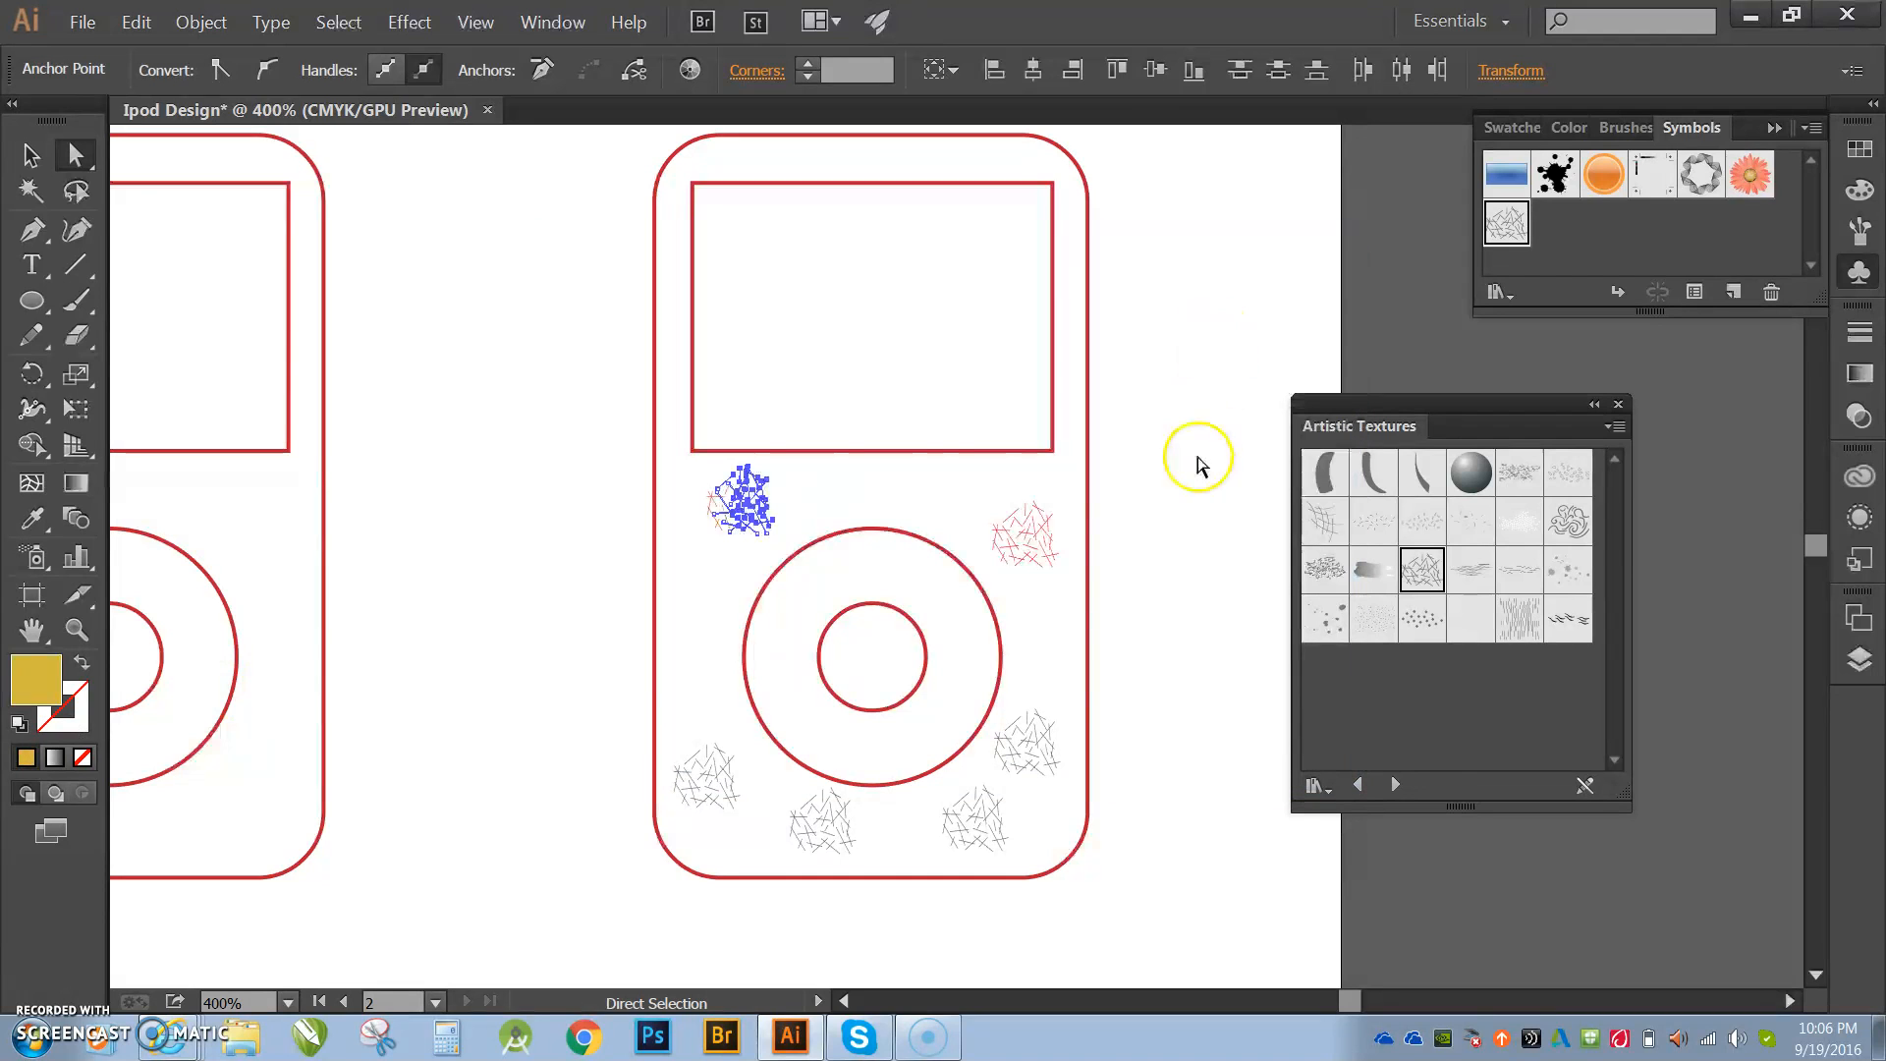
pyautogui.click(1172, 496)
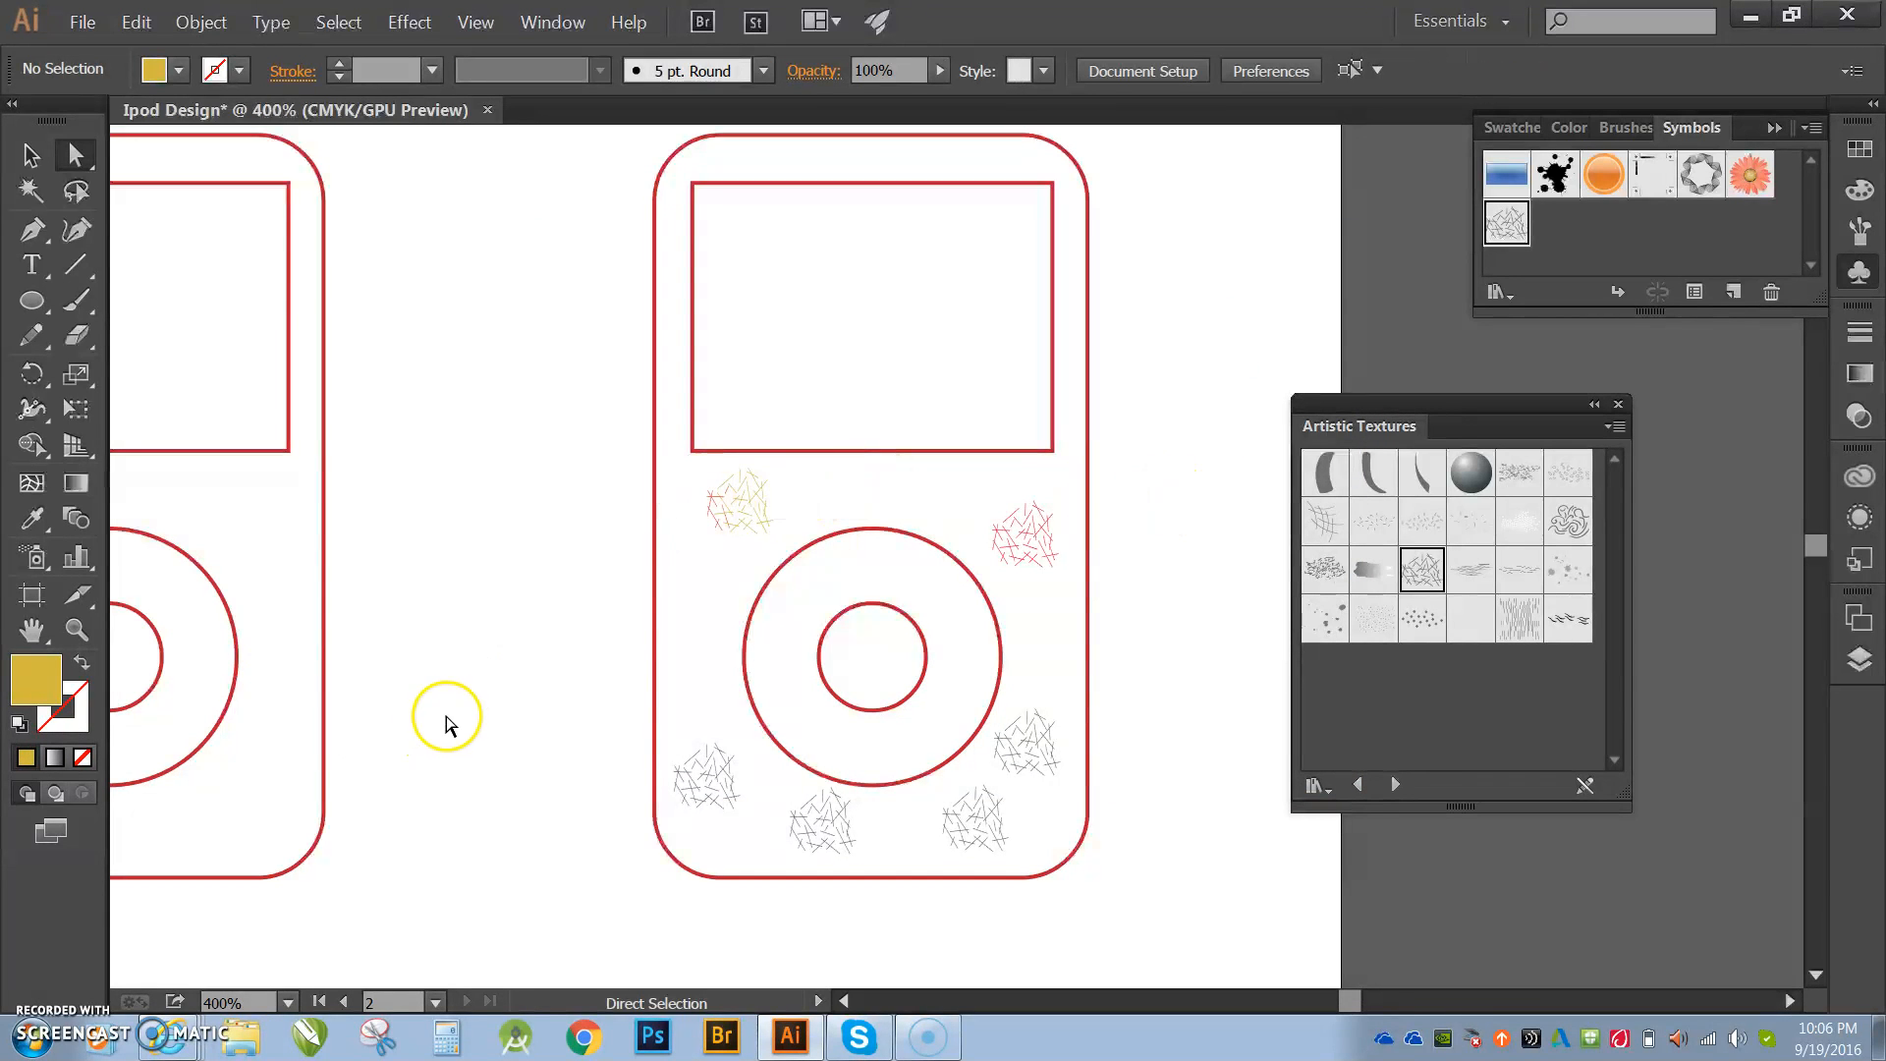
pyautogui.press('z')
pyautogui.click(782, 532)
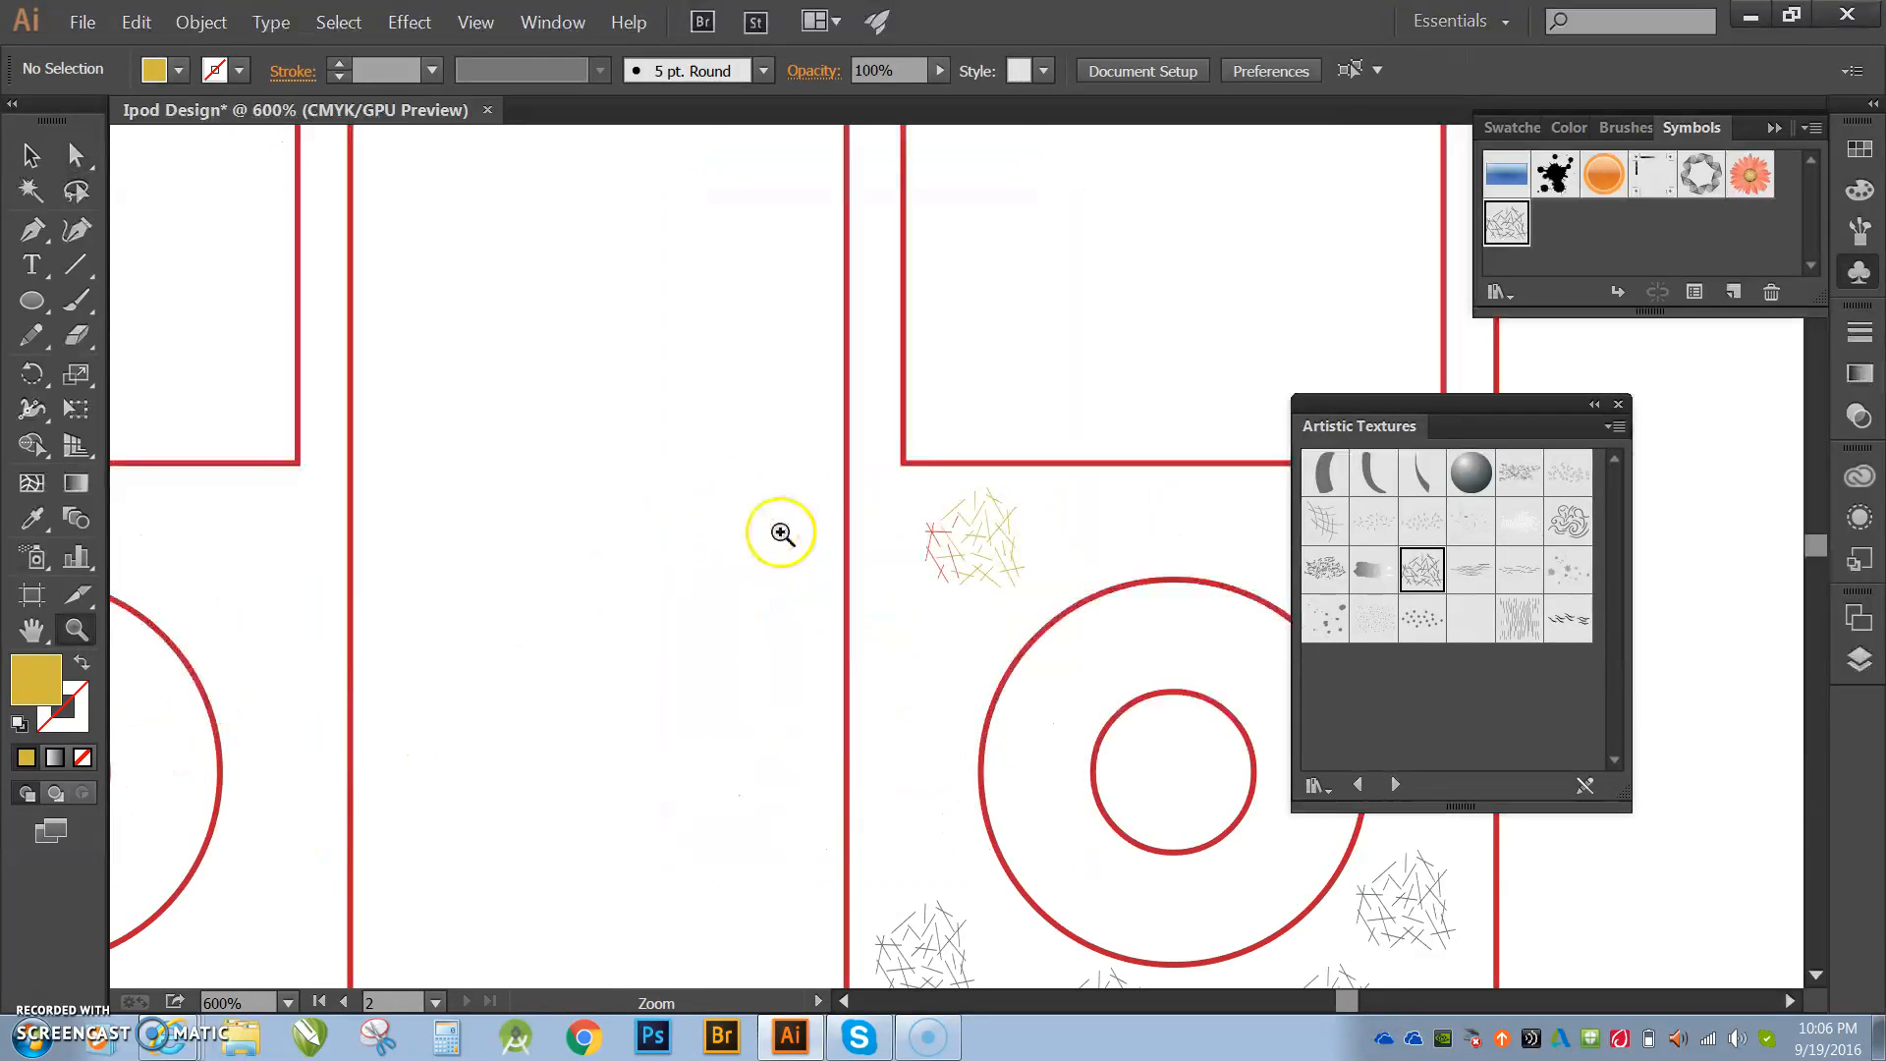
pyautogui.click(998, 539)
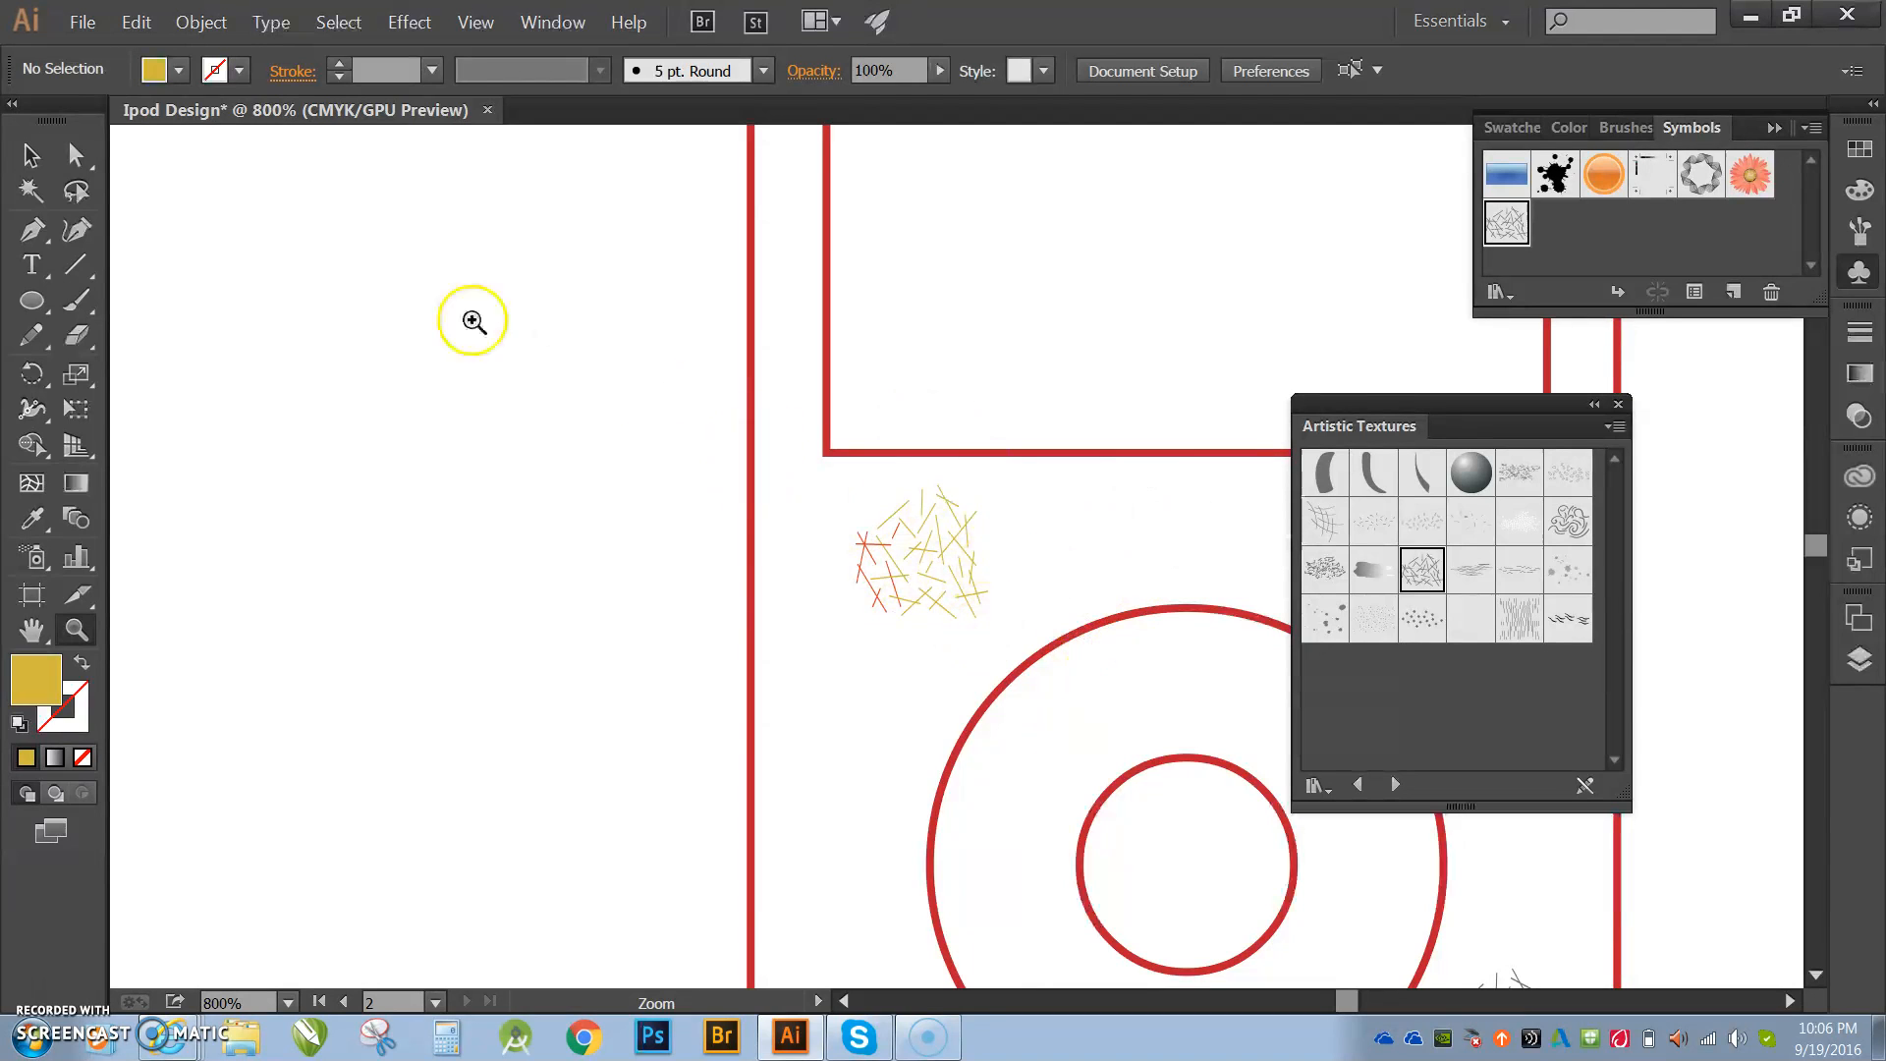
# Step: Directly select individual strokes in the two-color hatching patch one after another to check that each can be picked separately
pyautogui.click(76, 154)
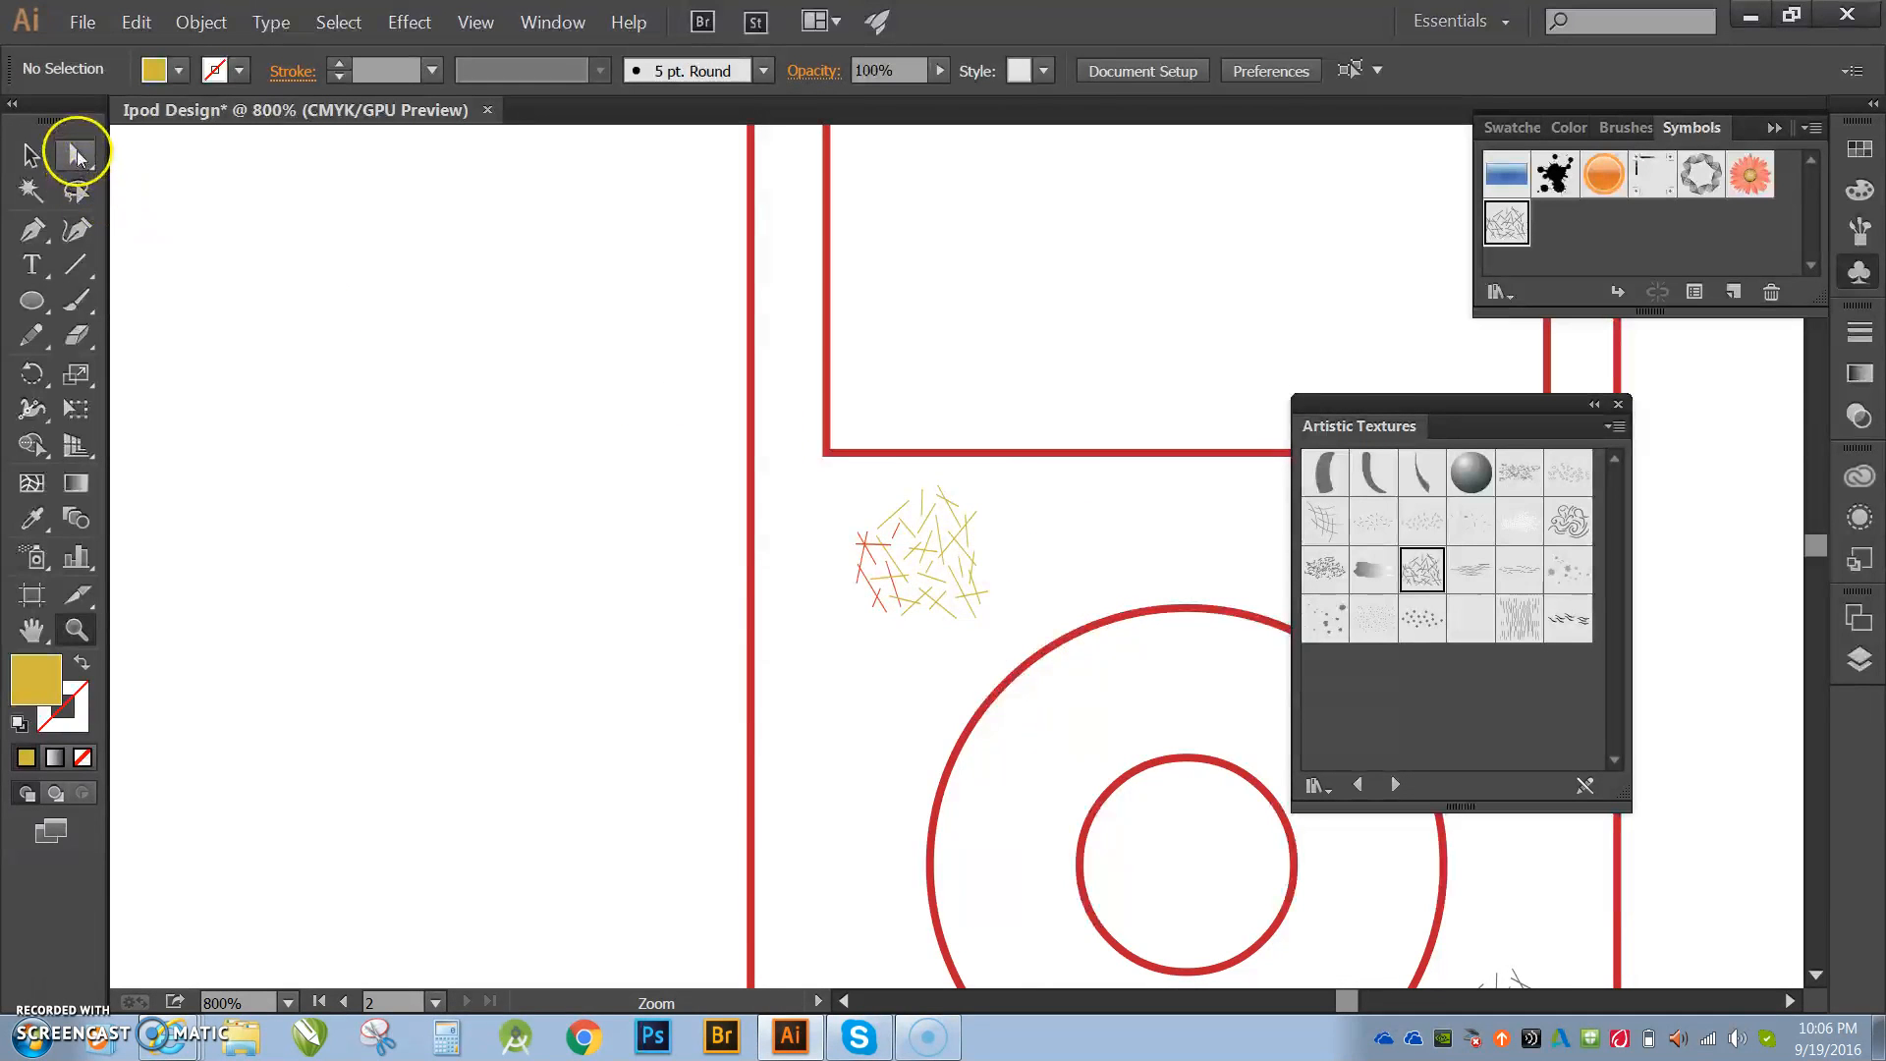
pyautogui.click(934, 606)
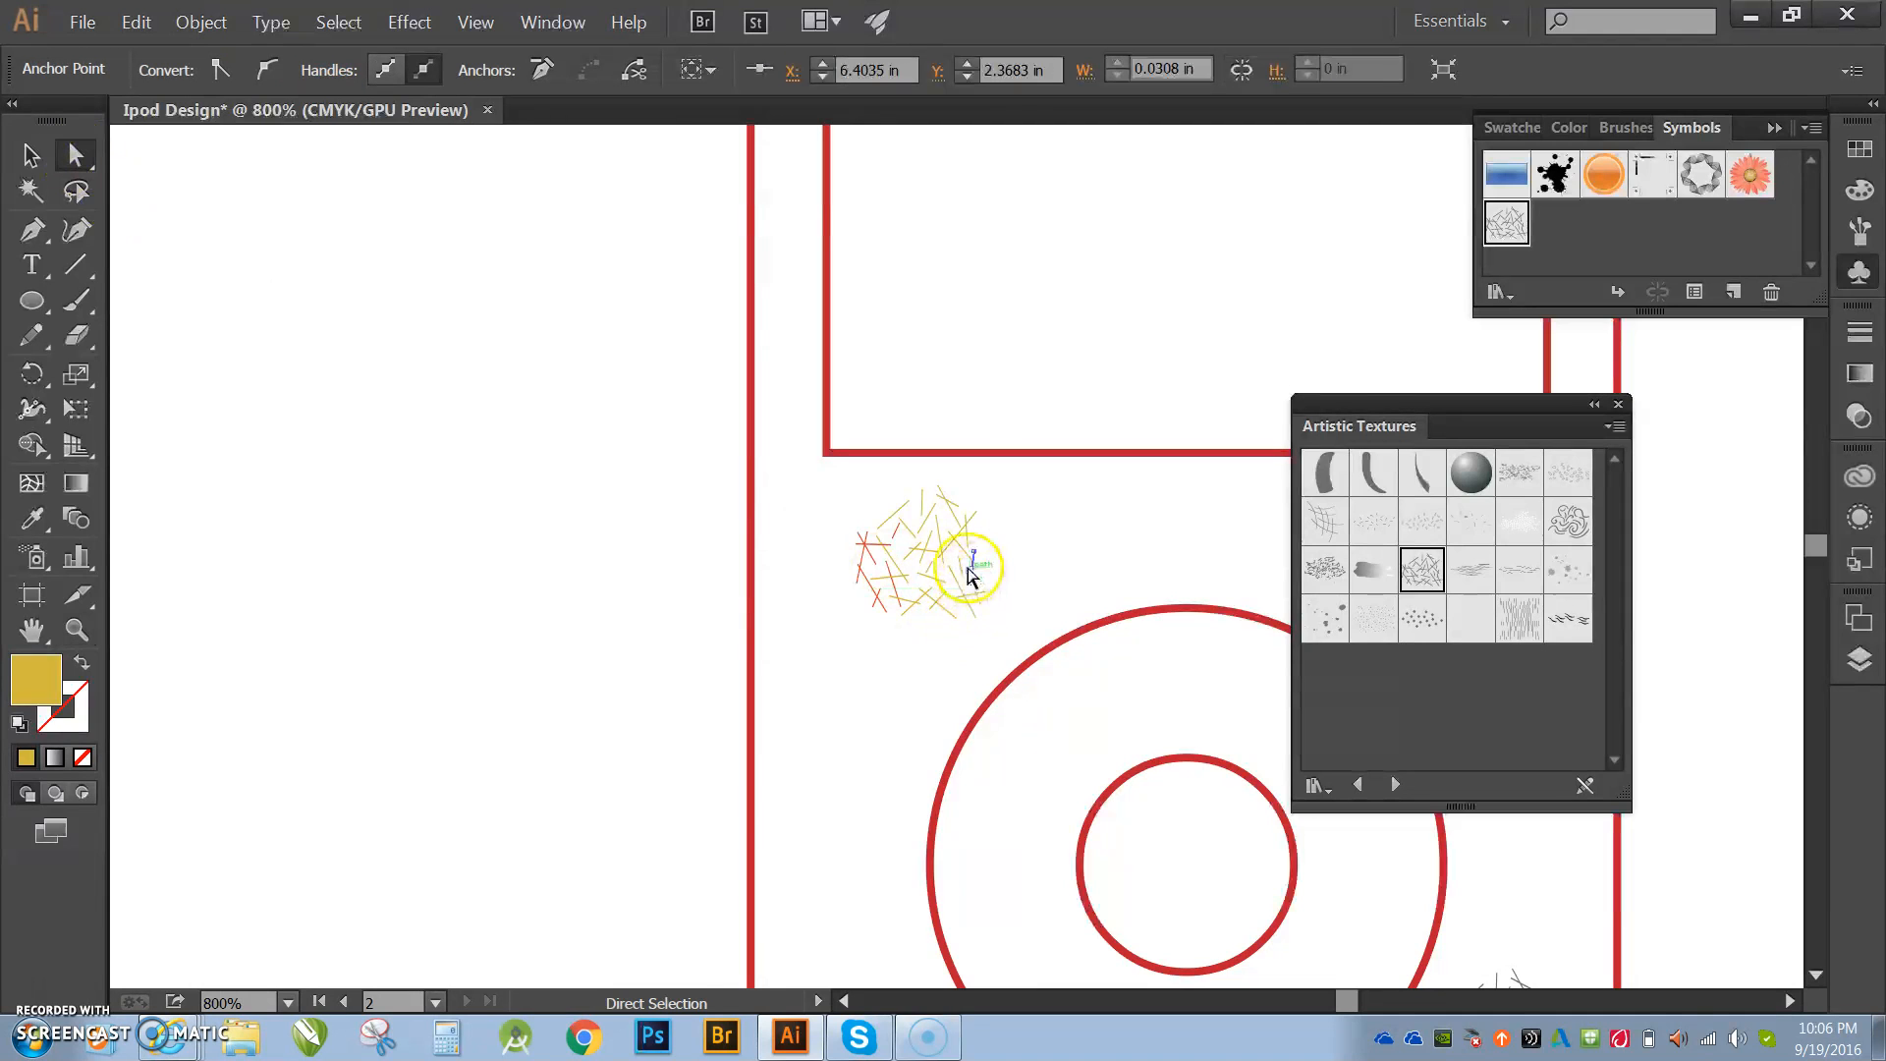
pyautogui.click(953, 529)
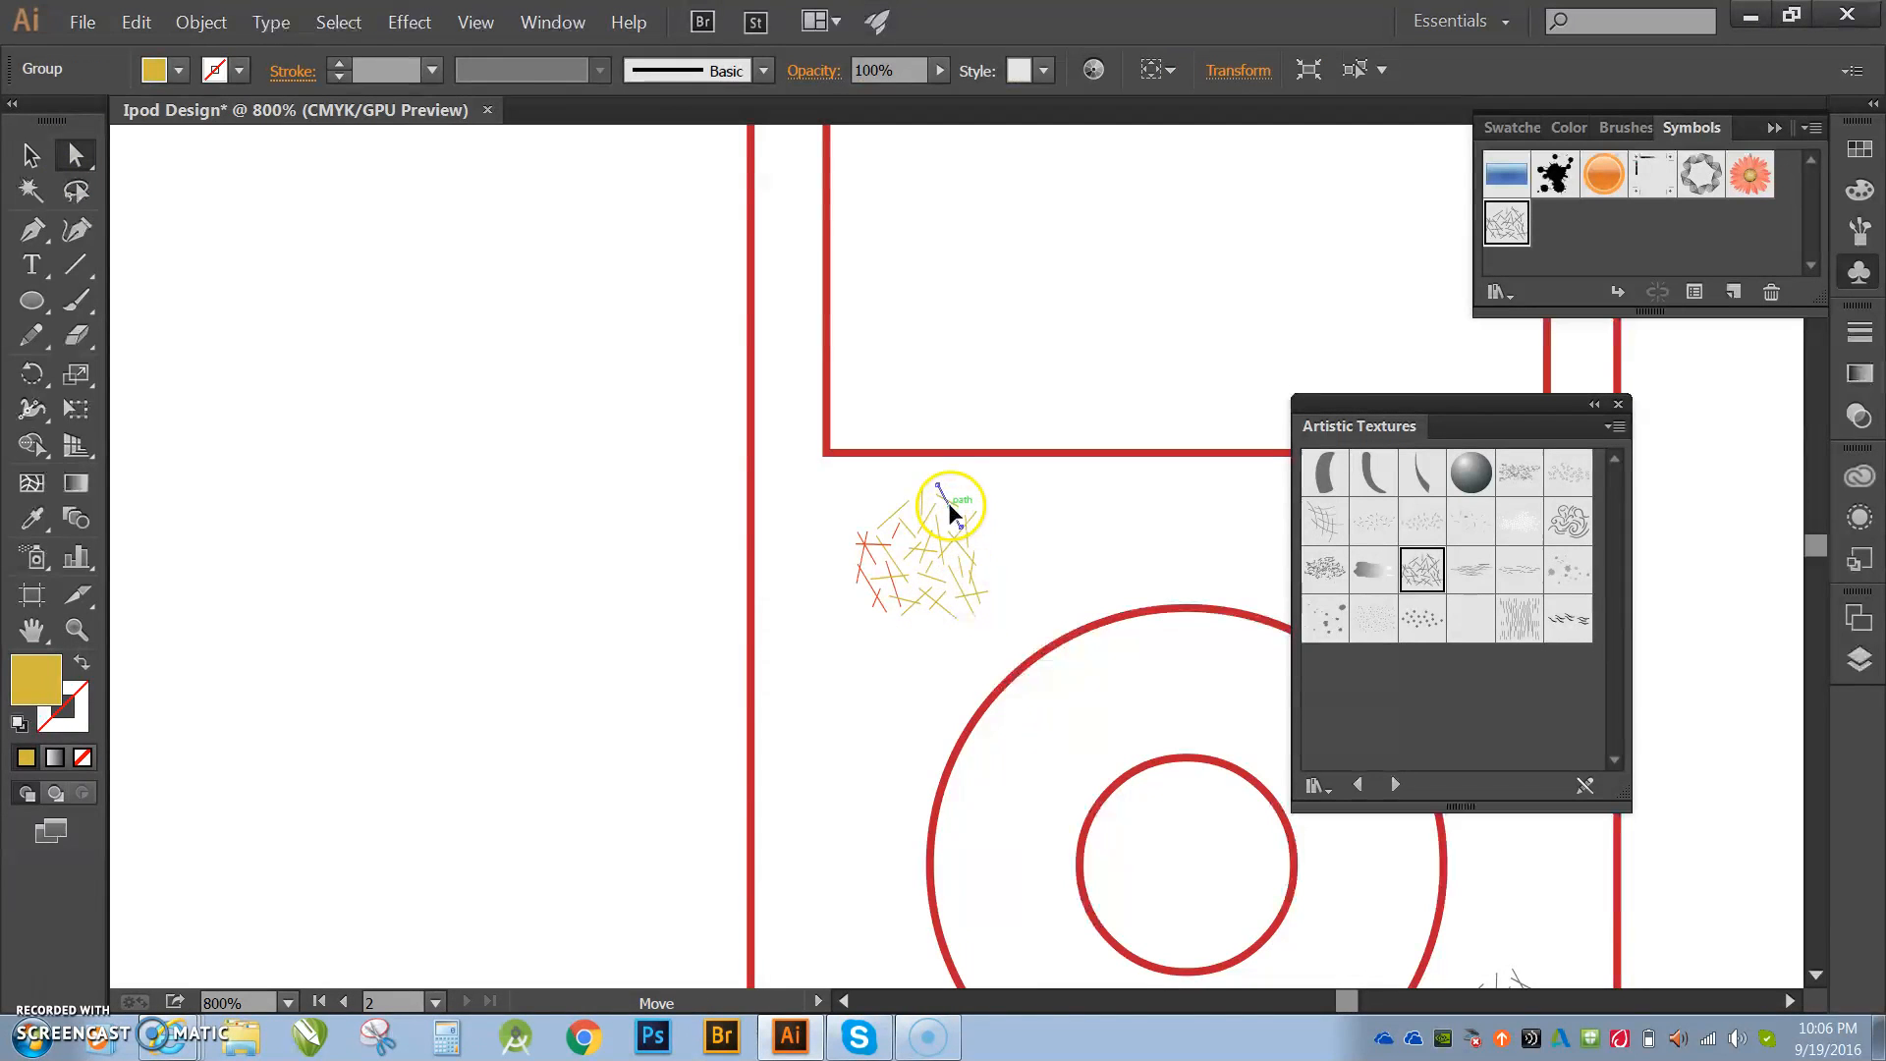
pyautogui.click(916, 509)
pyautogui.click(896, 517)
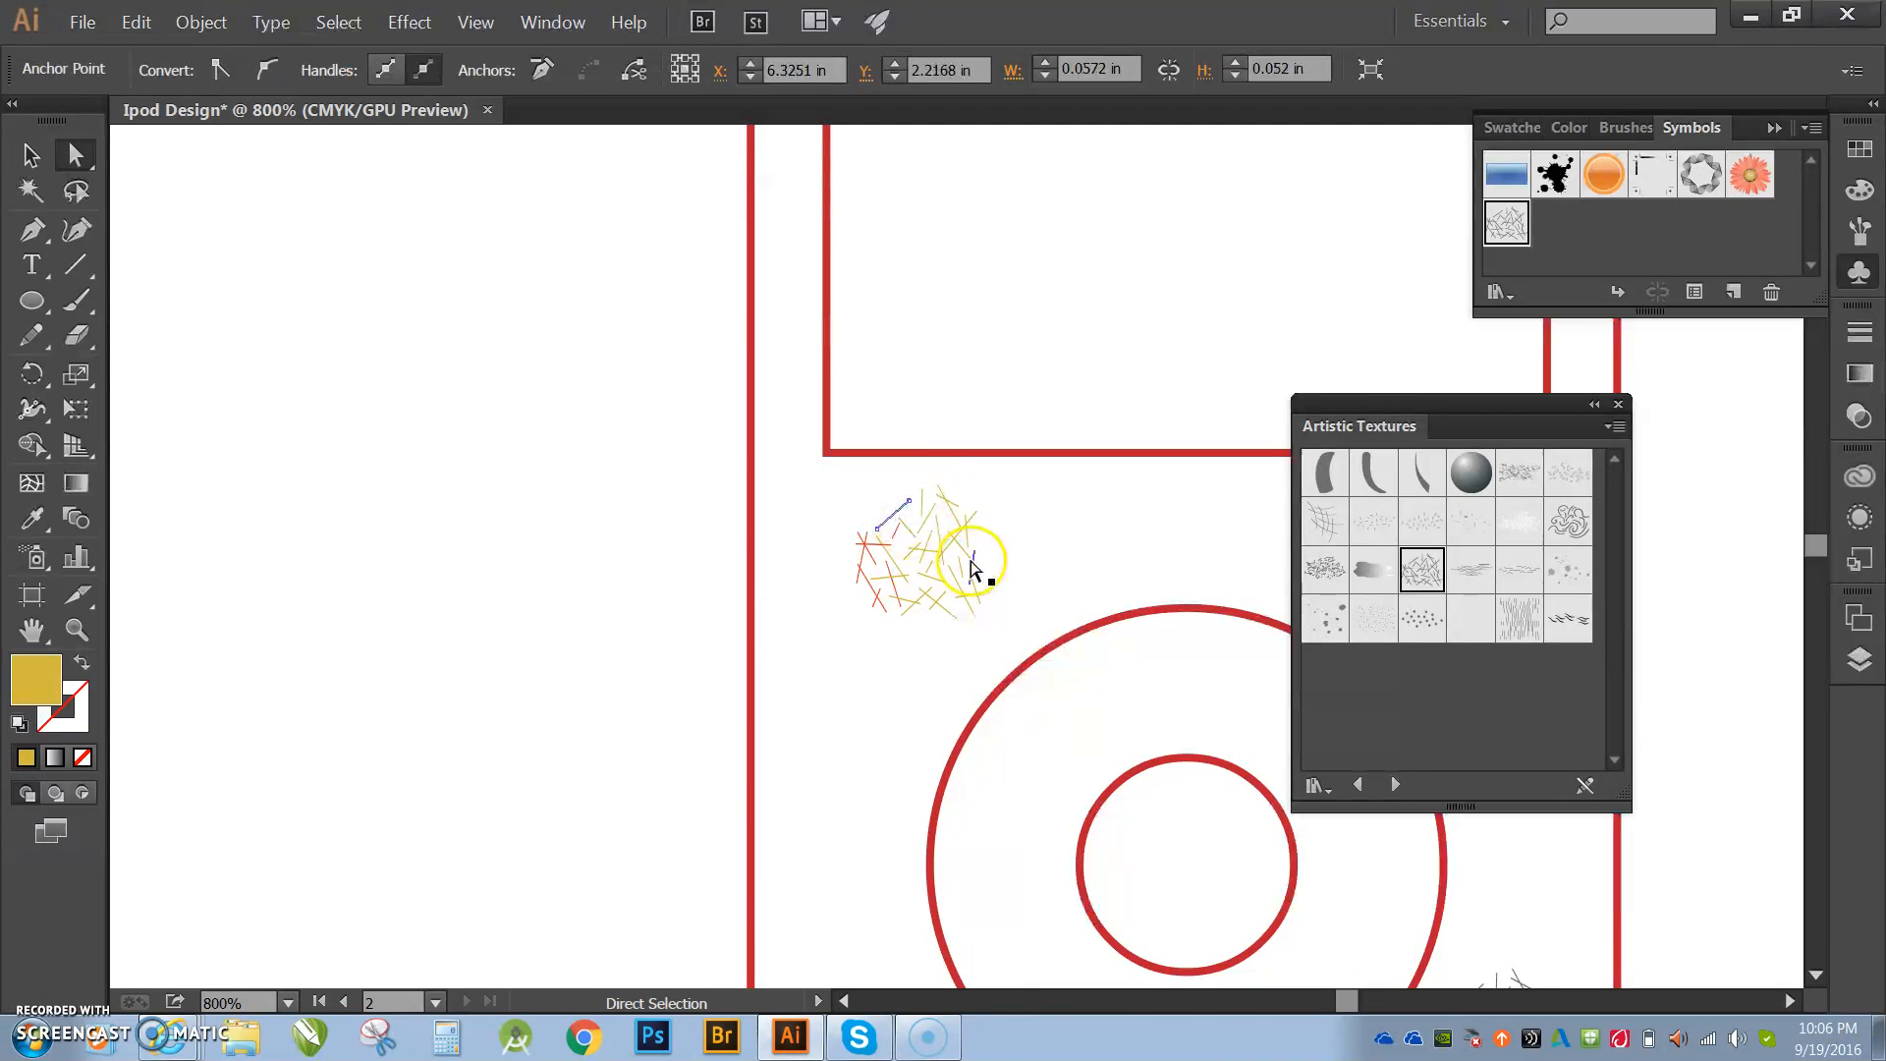
# Step: Fit the whole layout in view, move the floating symbol library clear of the iPods and load the Dot Pattern Vector Pack library
pyautogui.moveTo(1499, 421); pyautogui.dragTo(1606, 411)
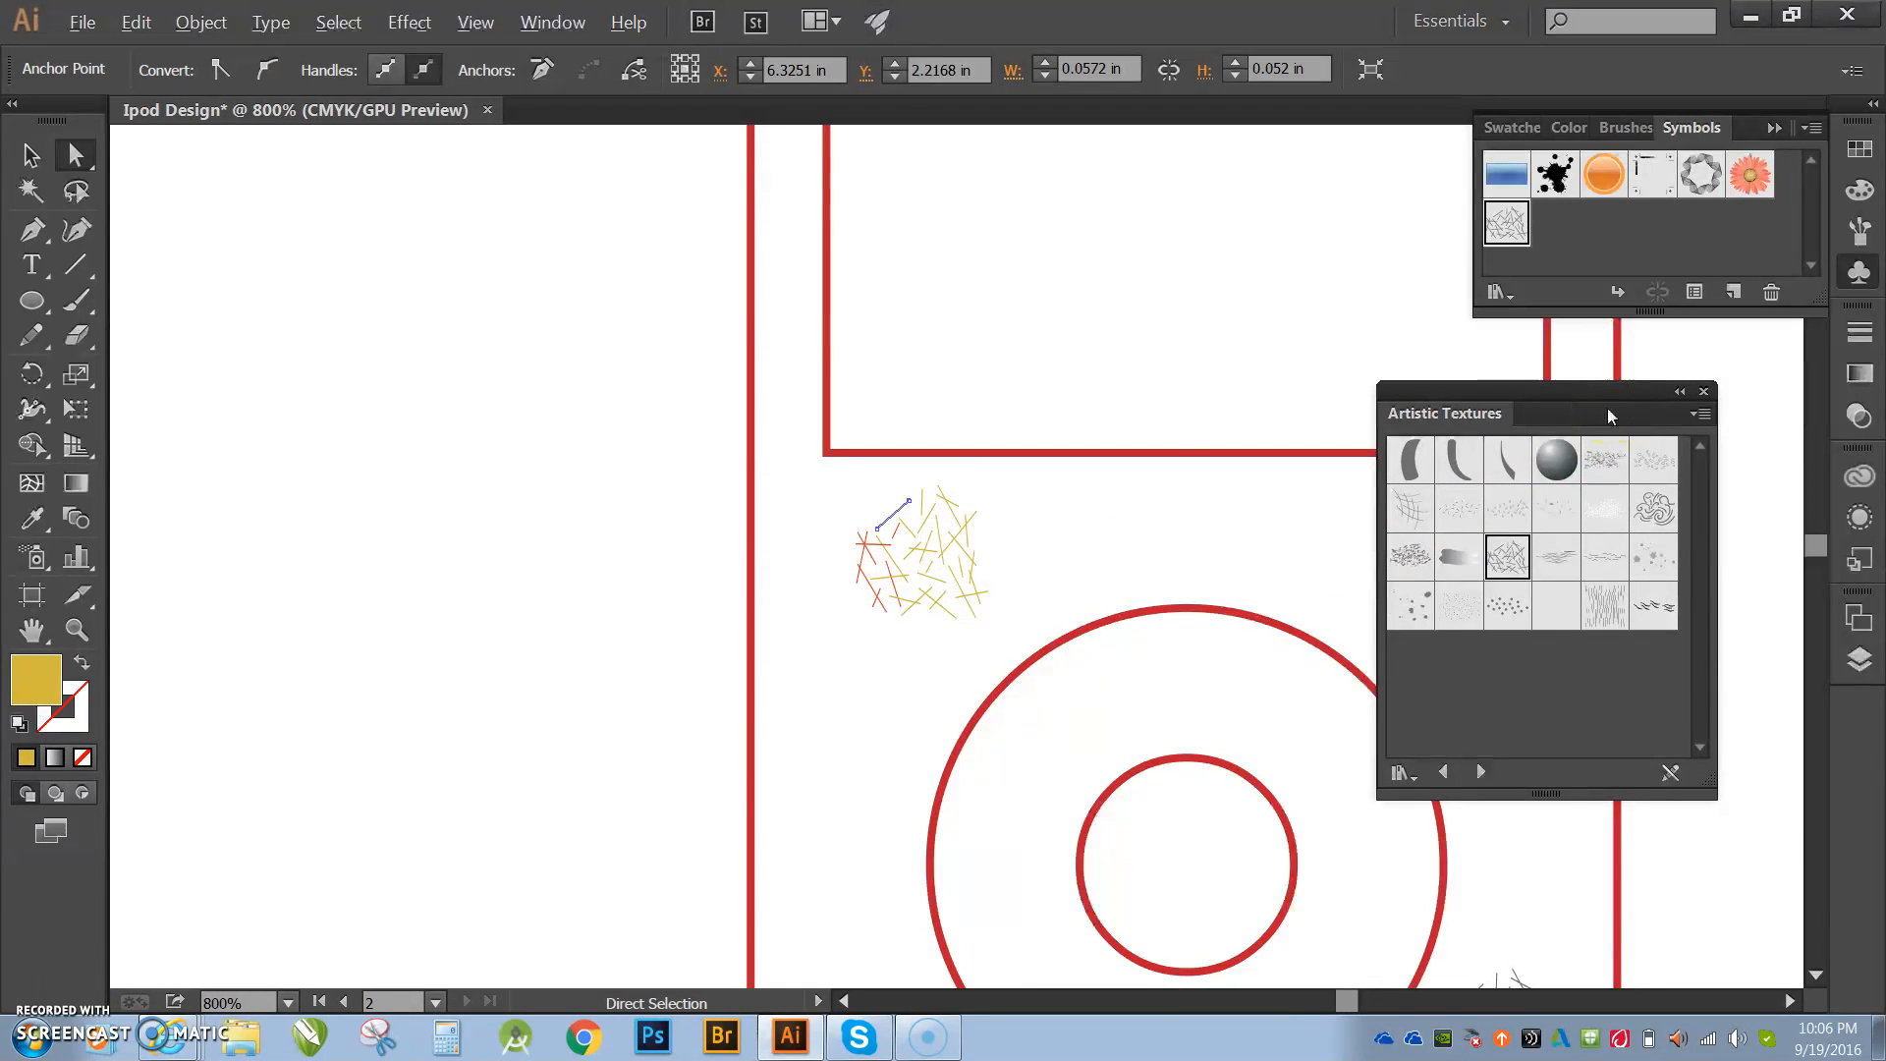
pyautogui.hotkey('ctrl', 'alt', '0')
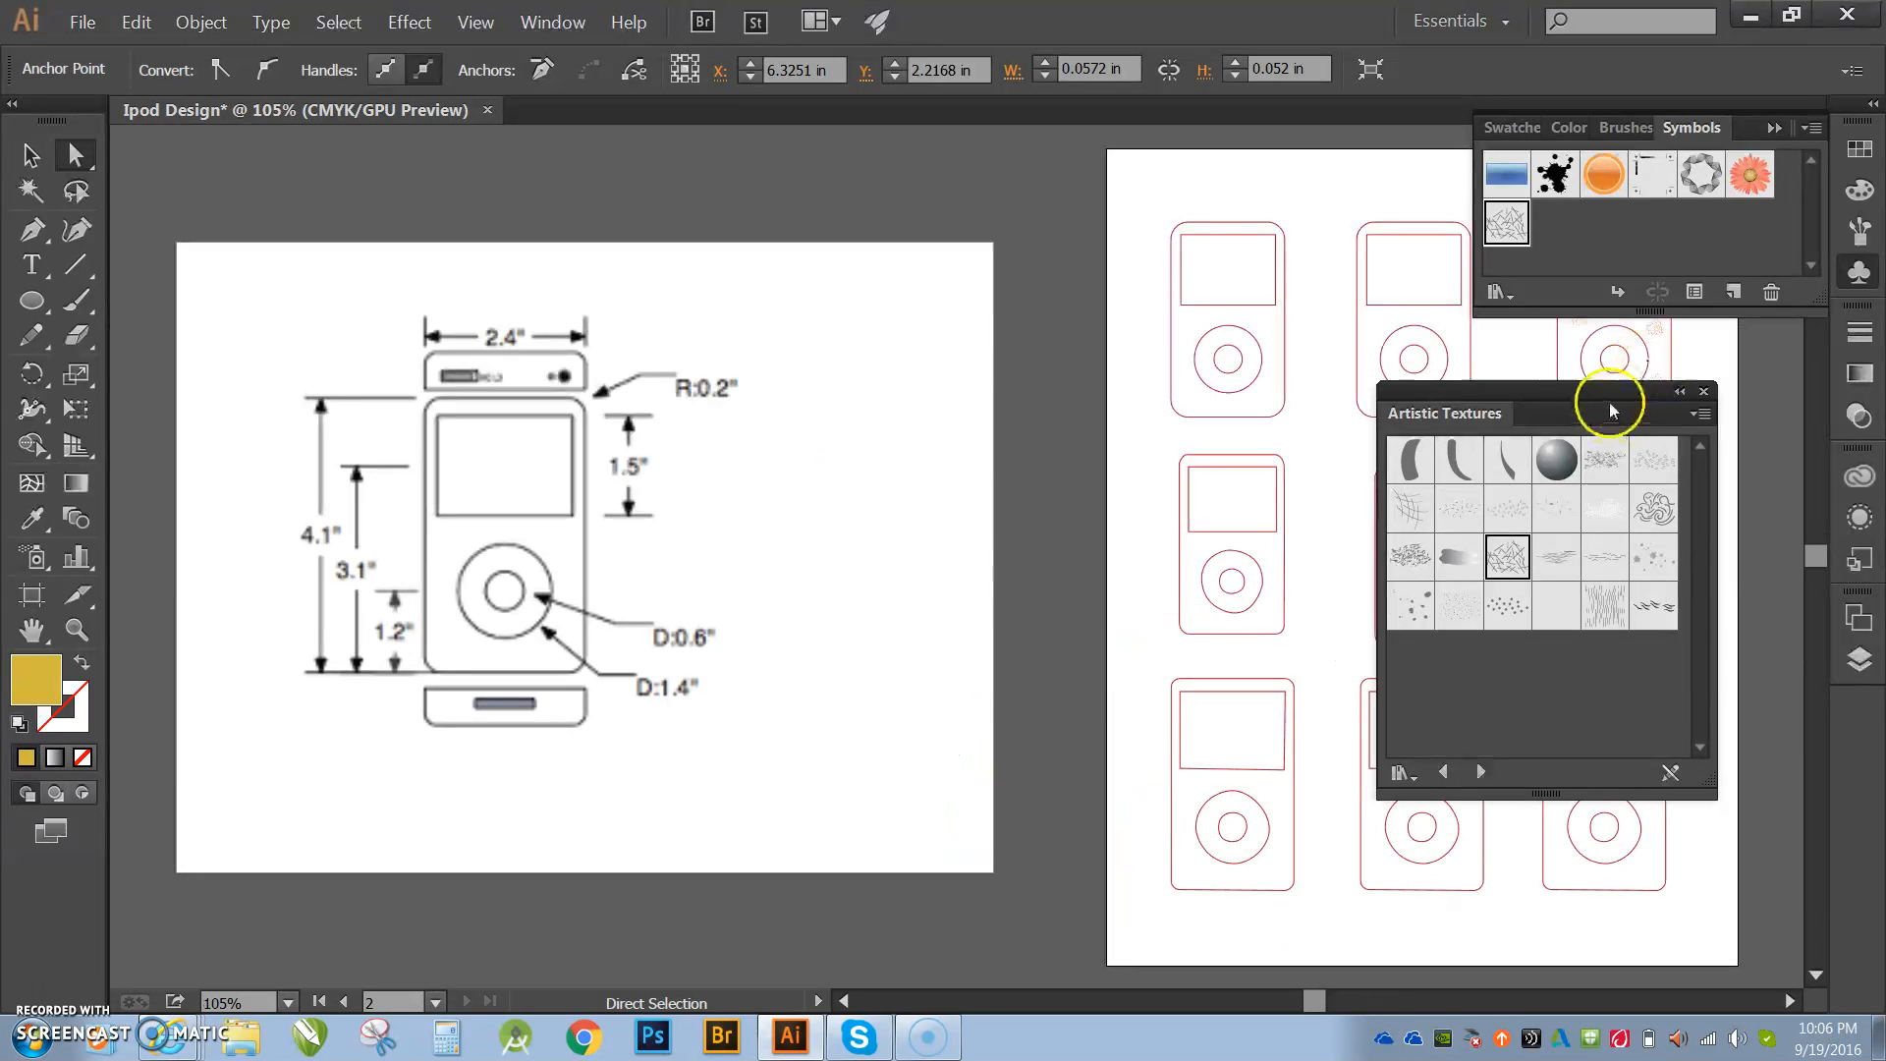
pyautogui.moveTo(1545, 422); pyautogui.dragTo(1687, 417)
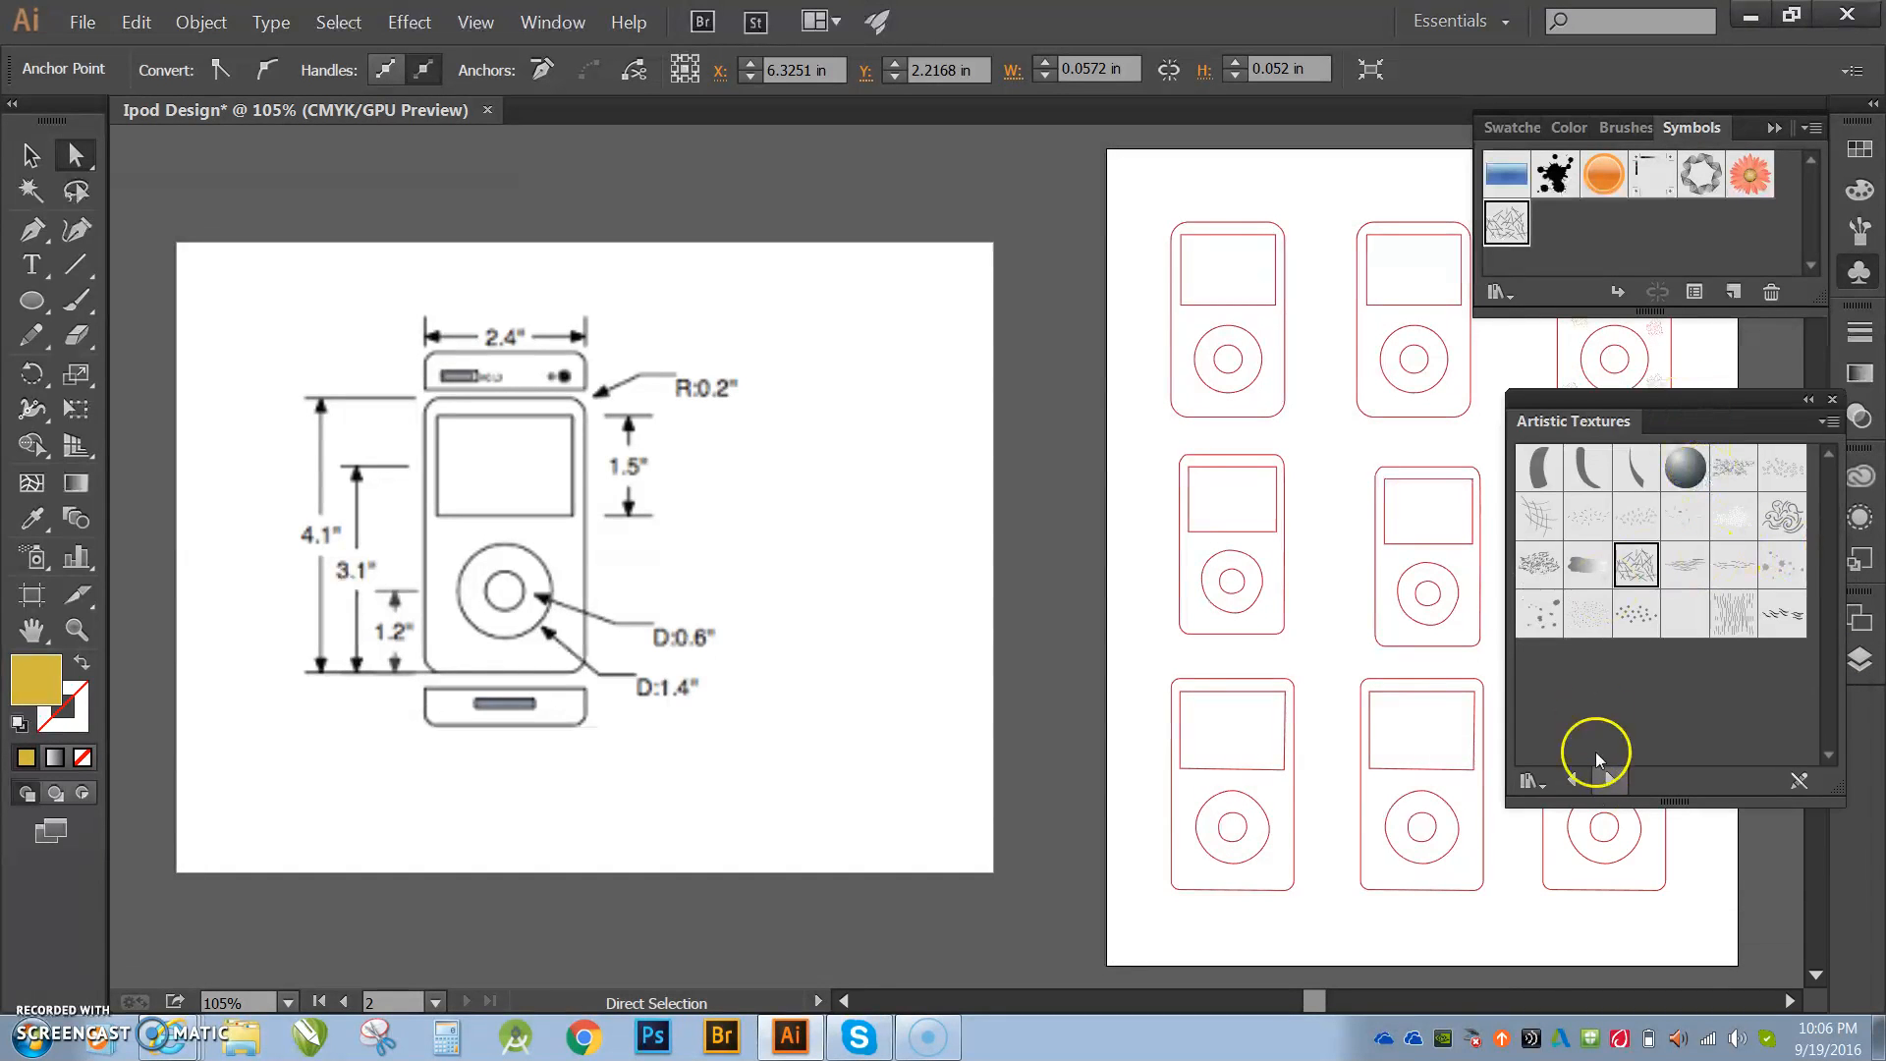
pyautogui.click(1527, 786)
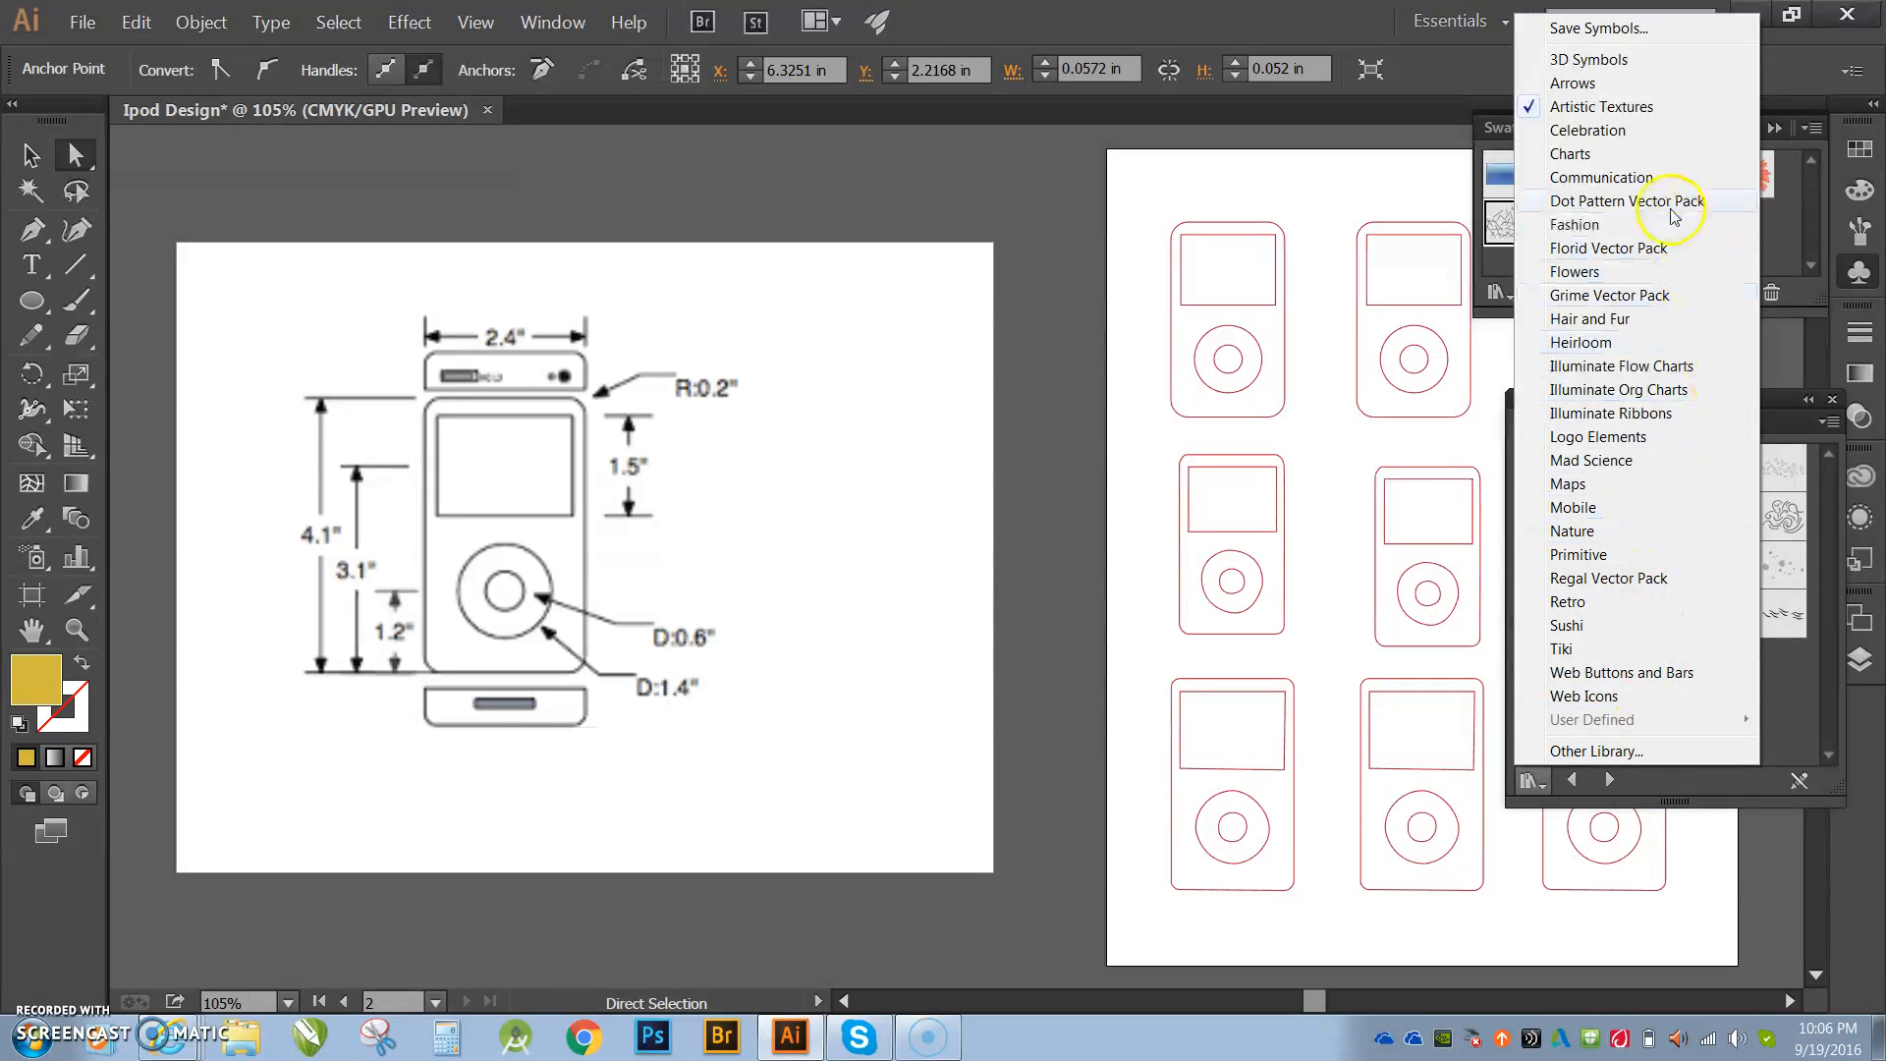
pyautogui.click(1625, 203)
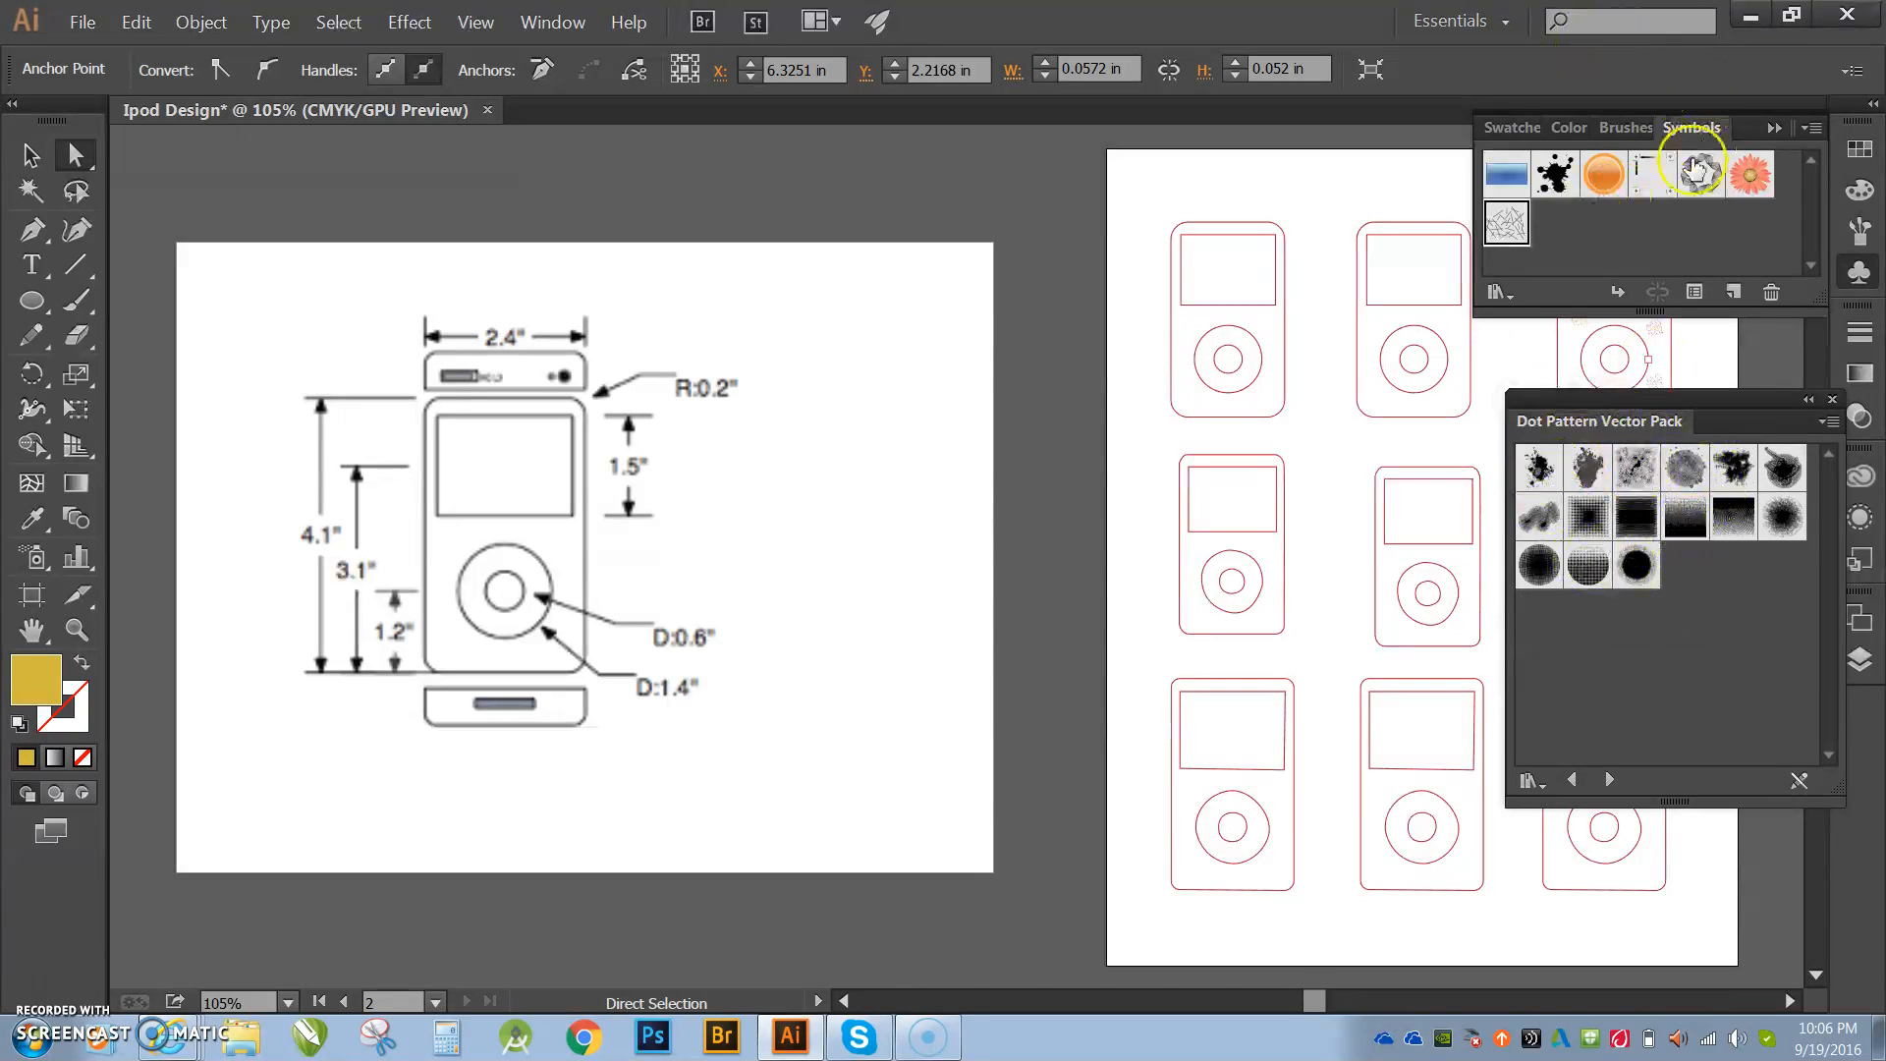
# Step: Open the Flowers and Florid Vector Pack symbol libraries
pyautogui.click(1516, 290)
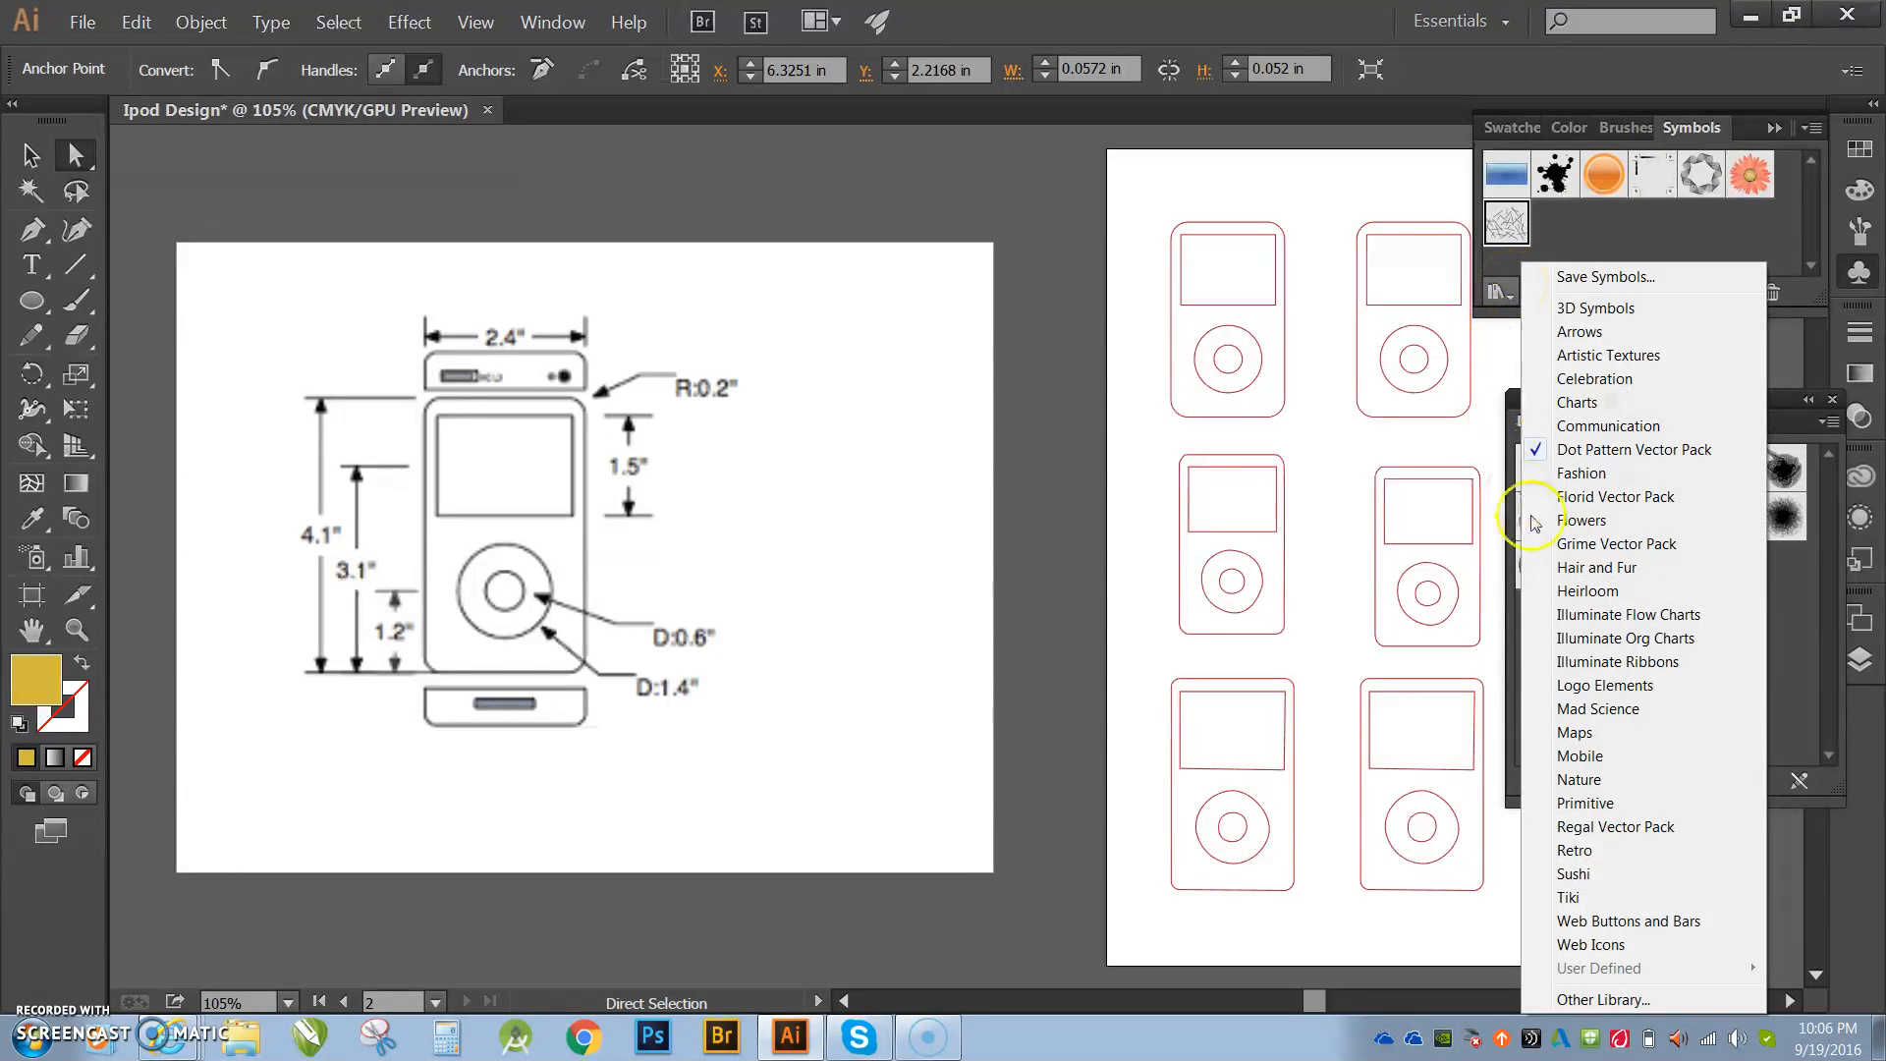
pyautogui.click(1567, 522)
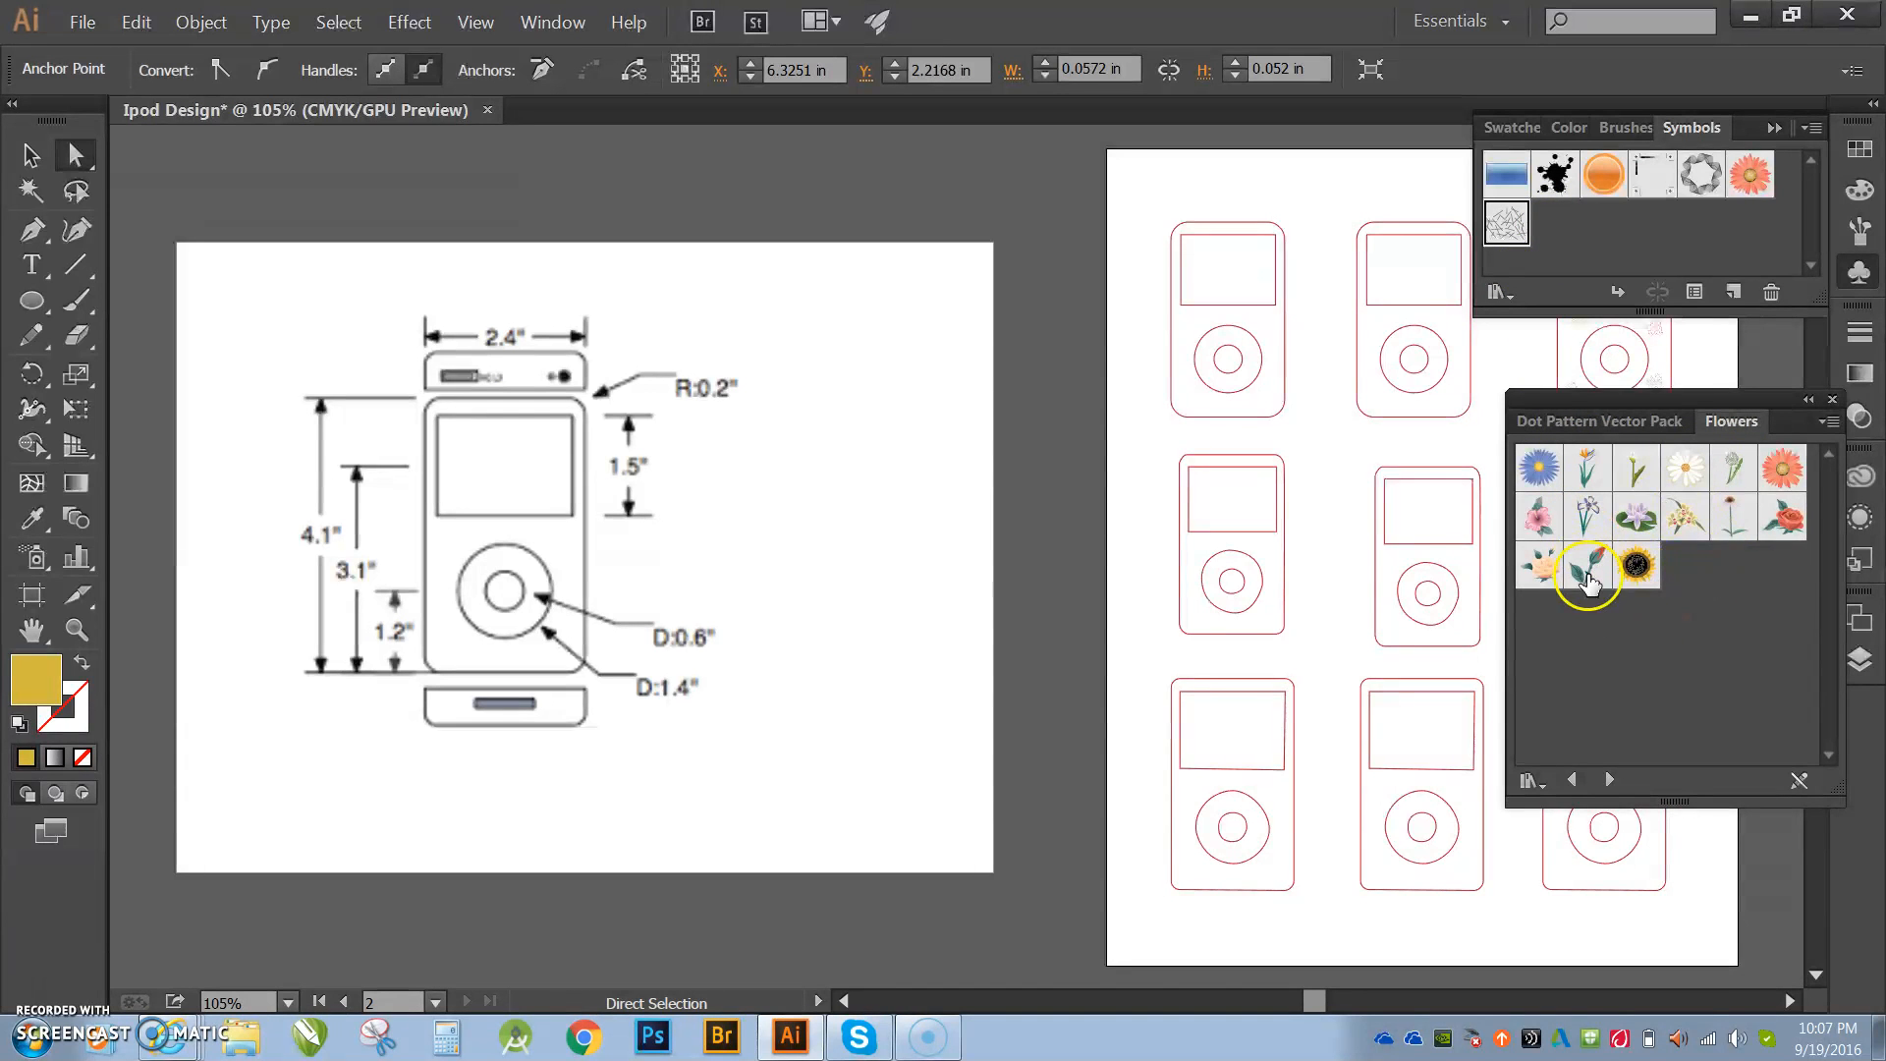
pyautogui.click(1497, 292)
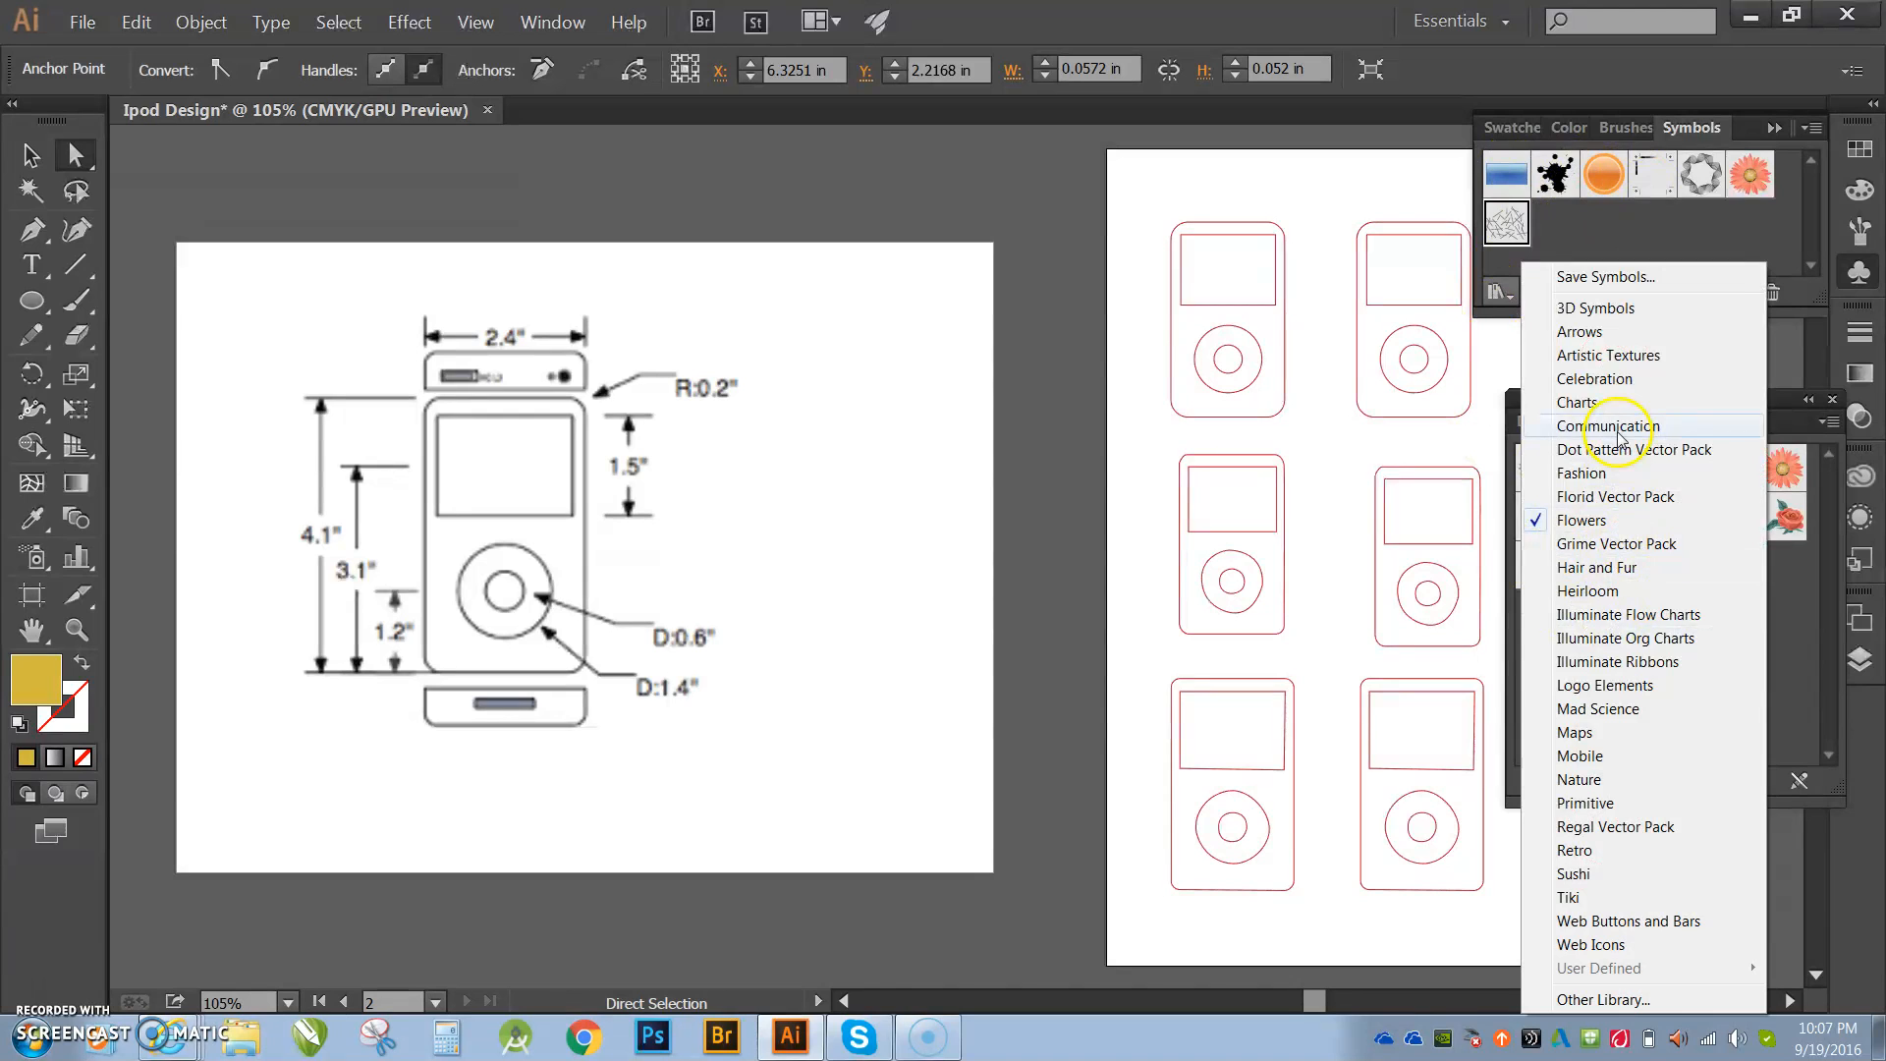
pyautogui.click(1630, 497)
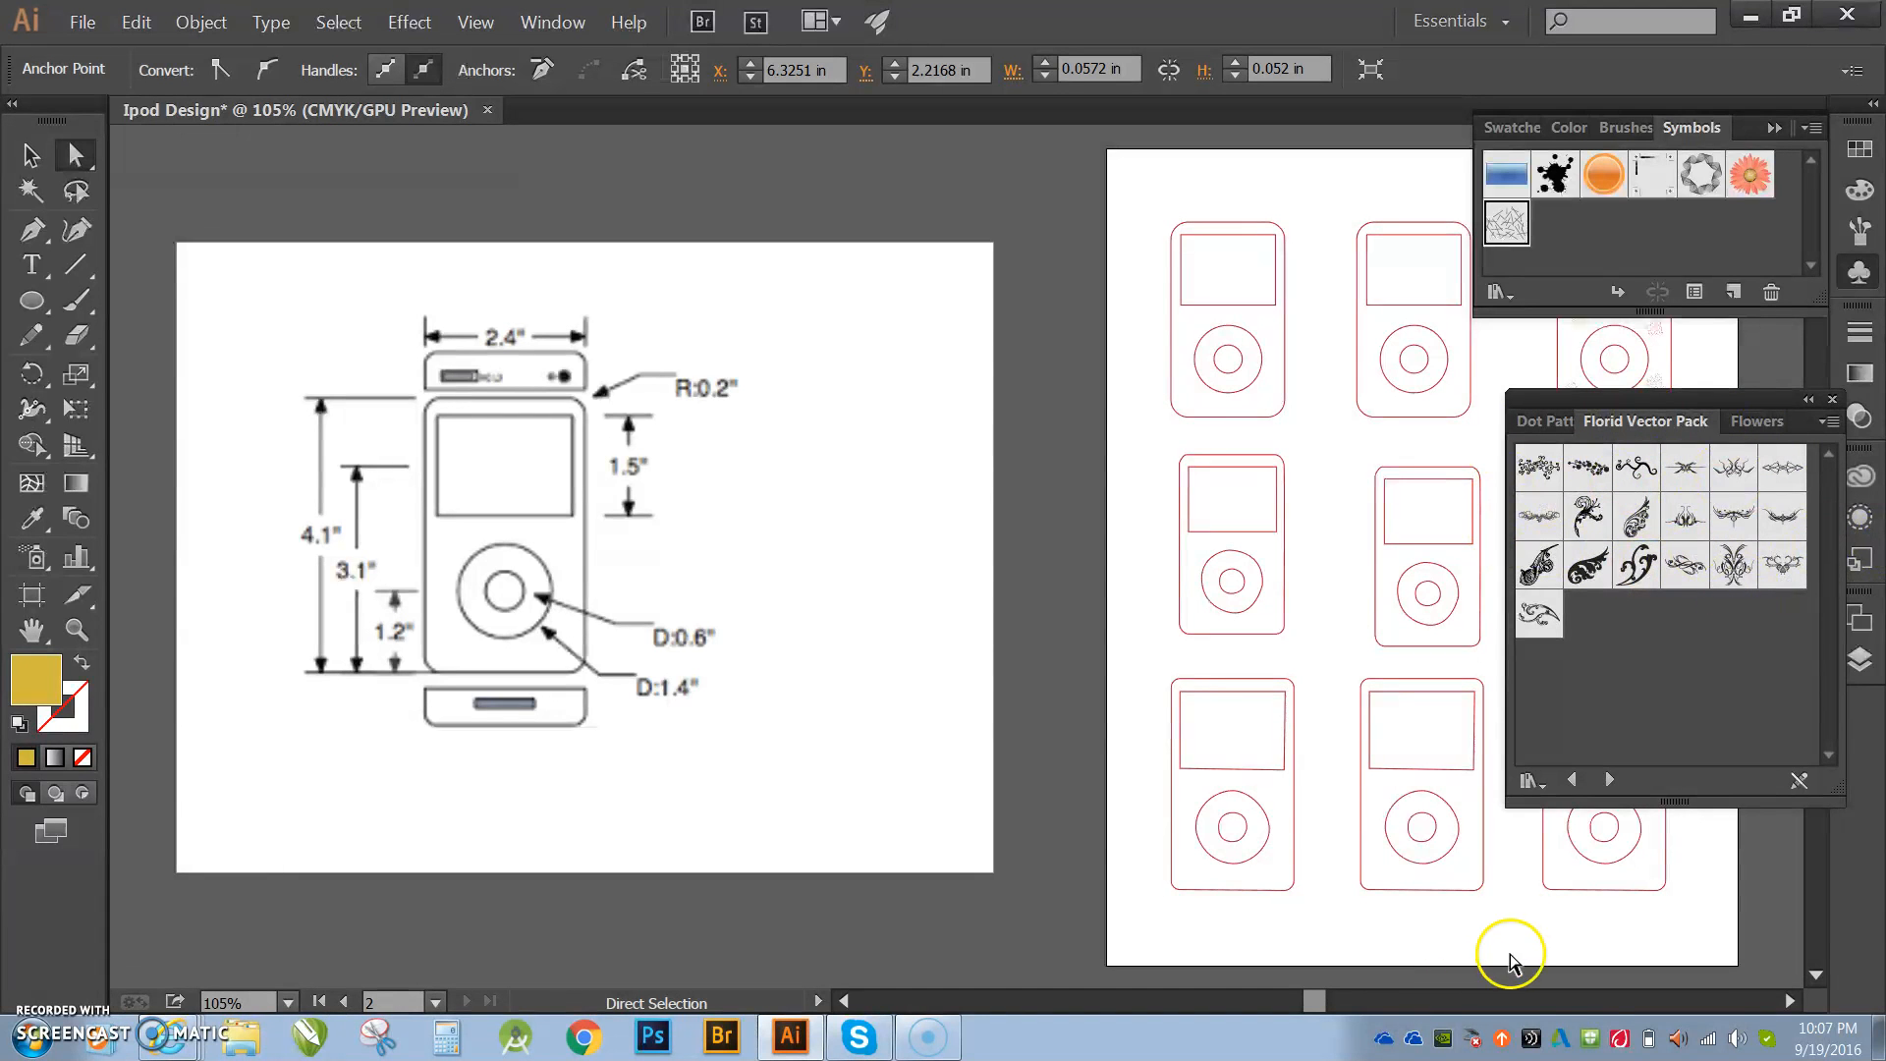
# Step: Open the Retro symbol library in place of Florid Vector Pack and deselect the hatching stroke
pyautogui.click(1530, 781)
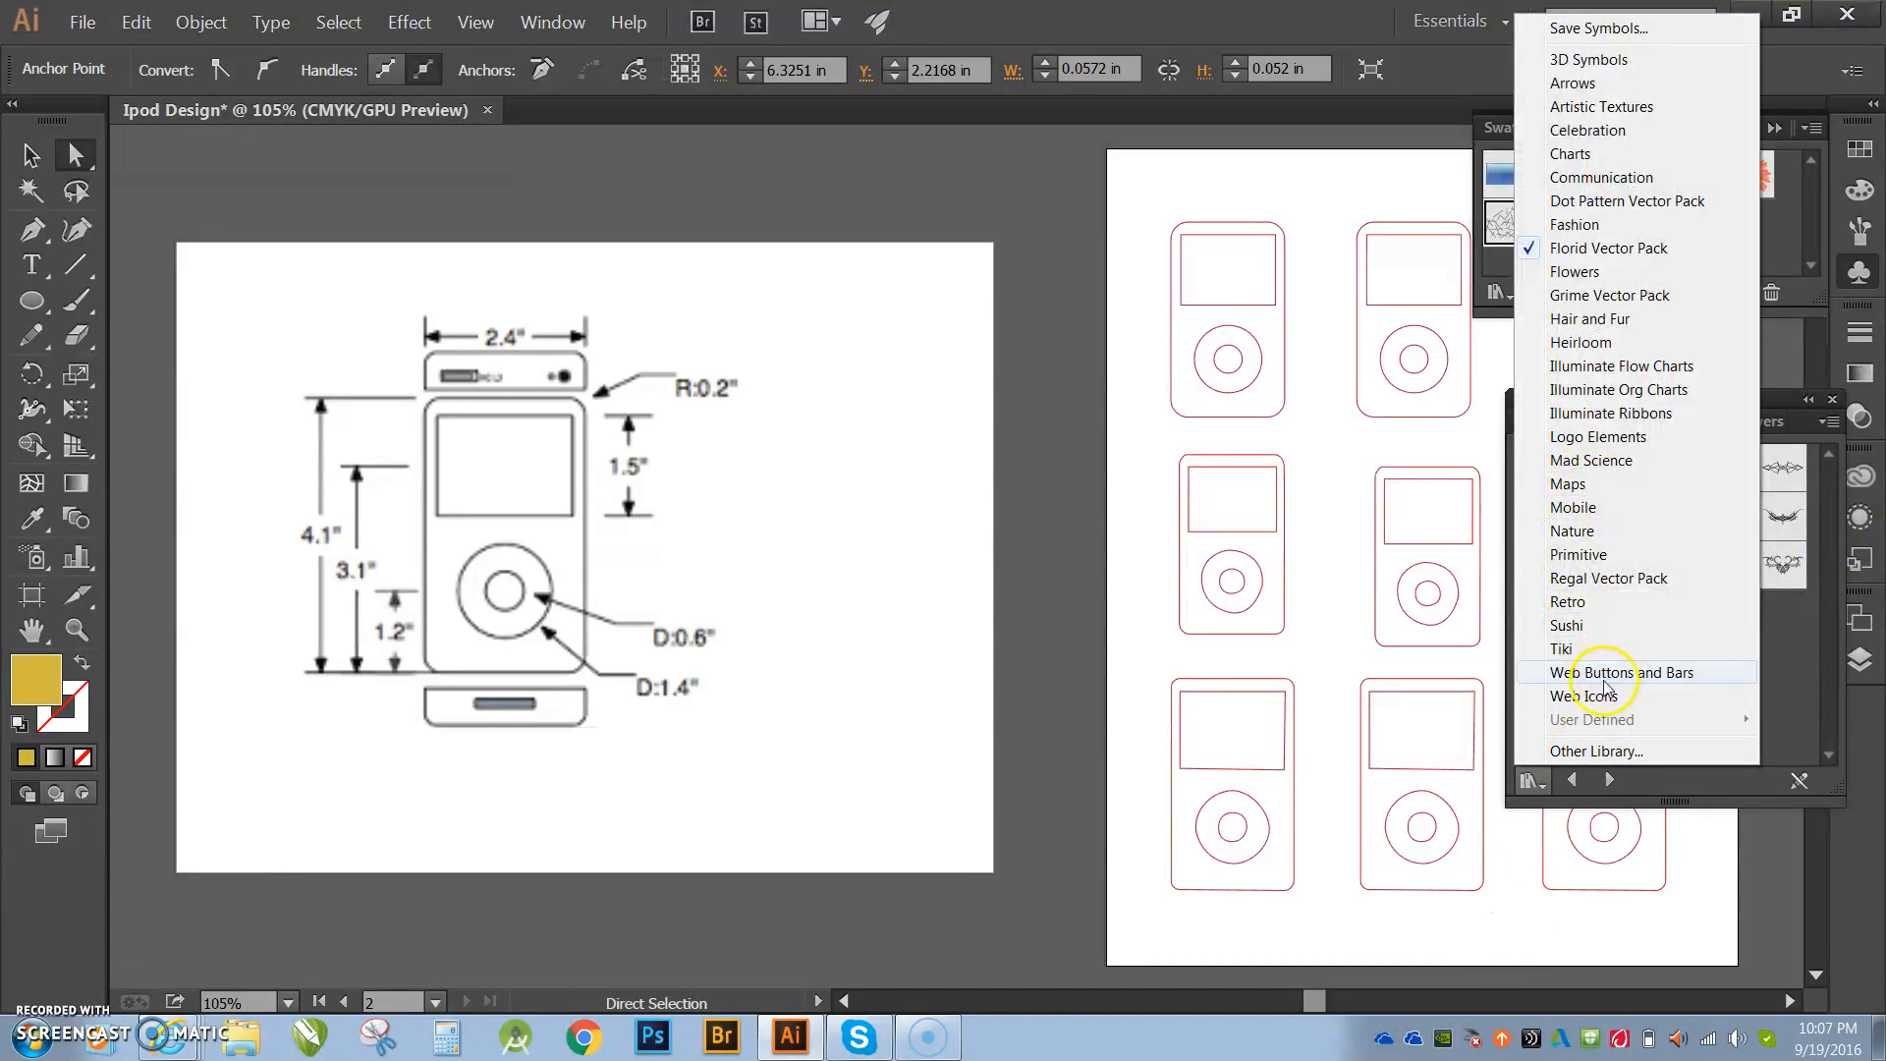
pyautogui.click(1569, 601)
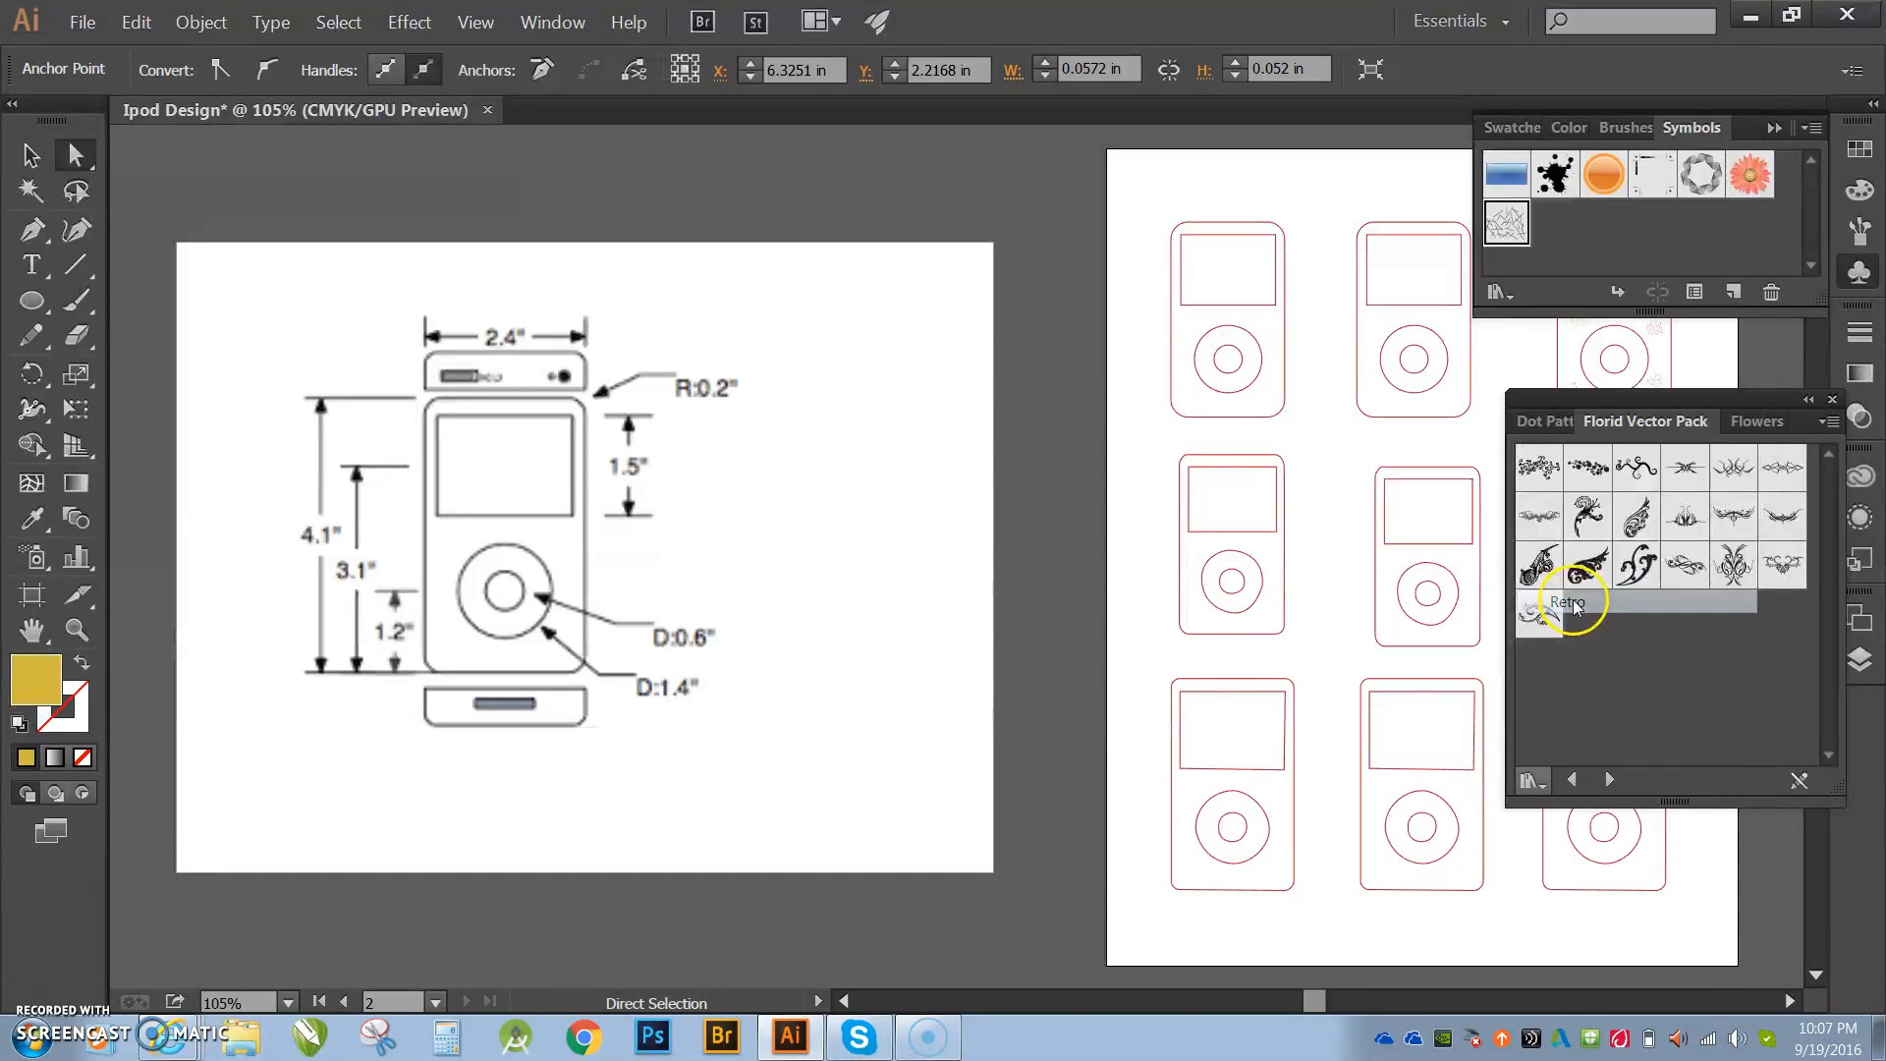
pyautogui.click(1533, 786)
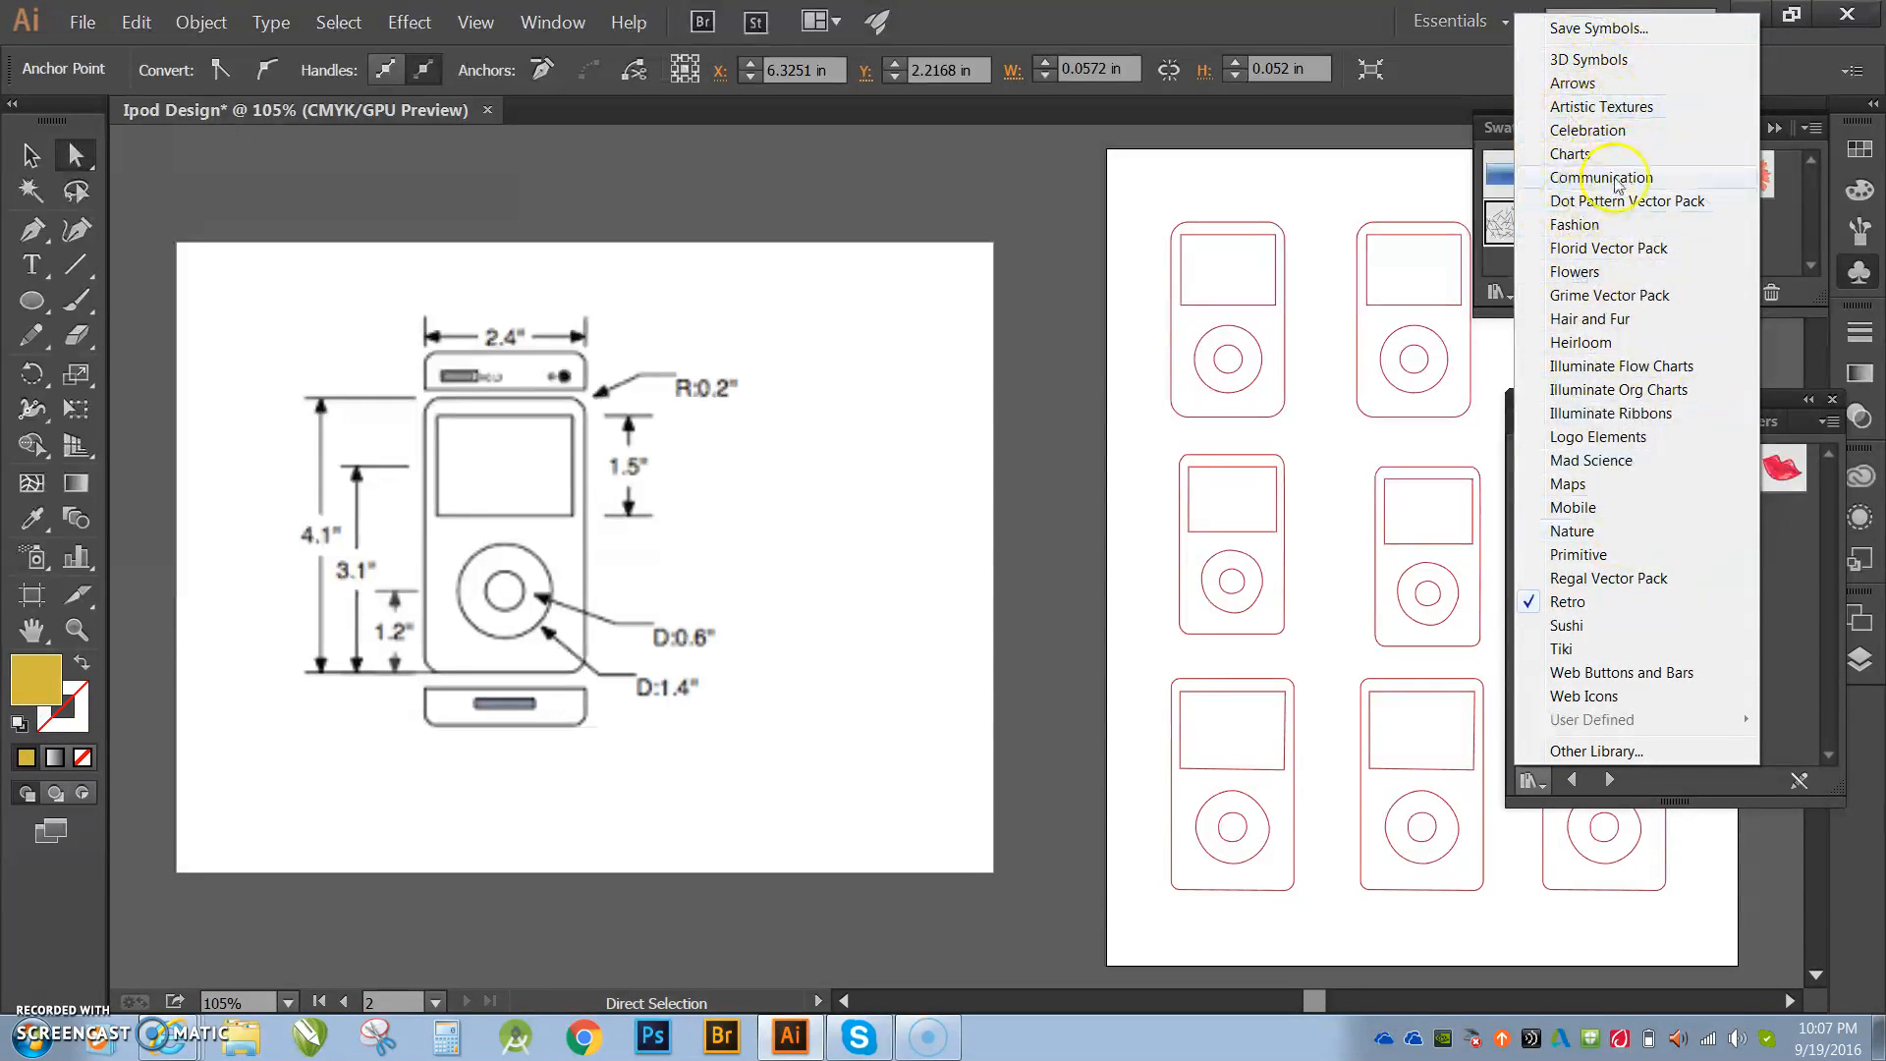
pyautogui.click(1313, 476)
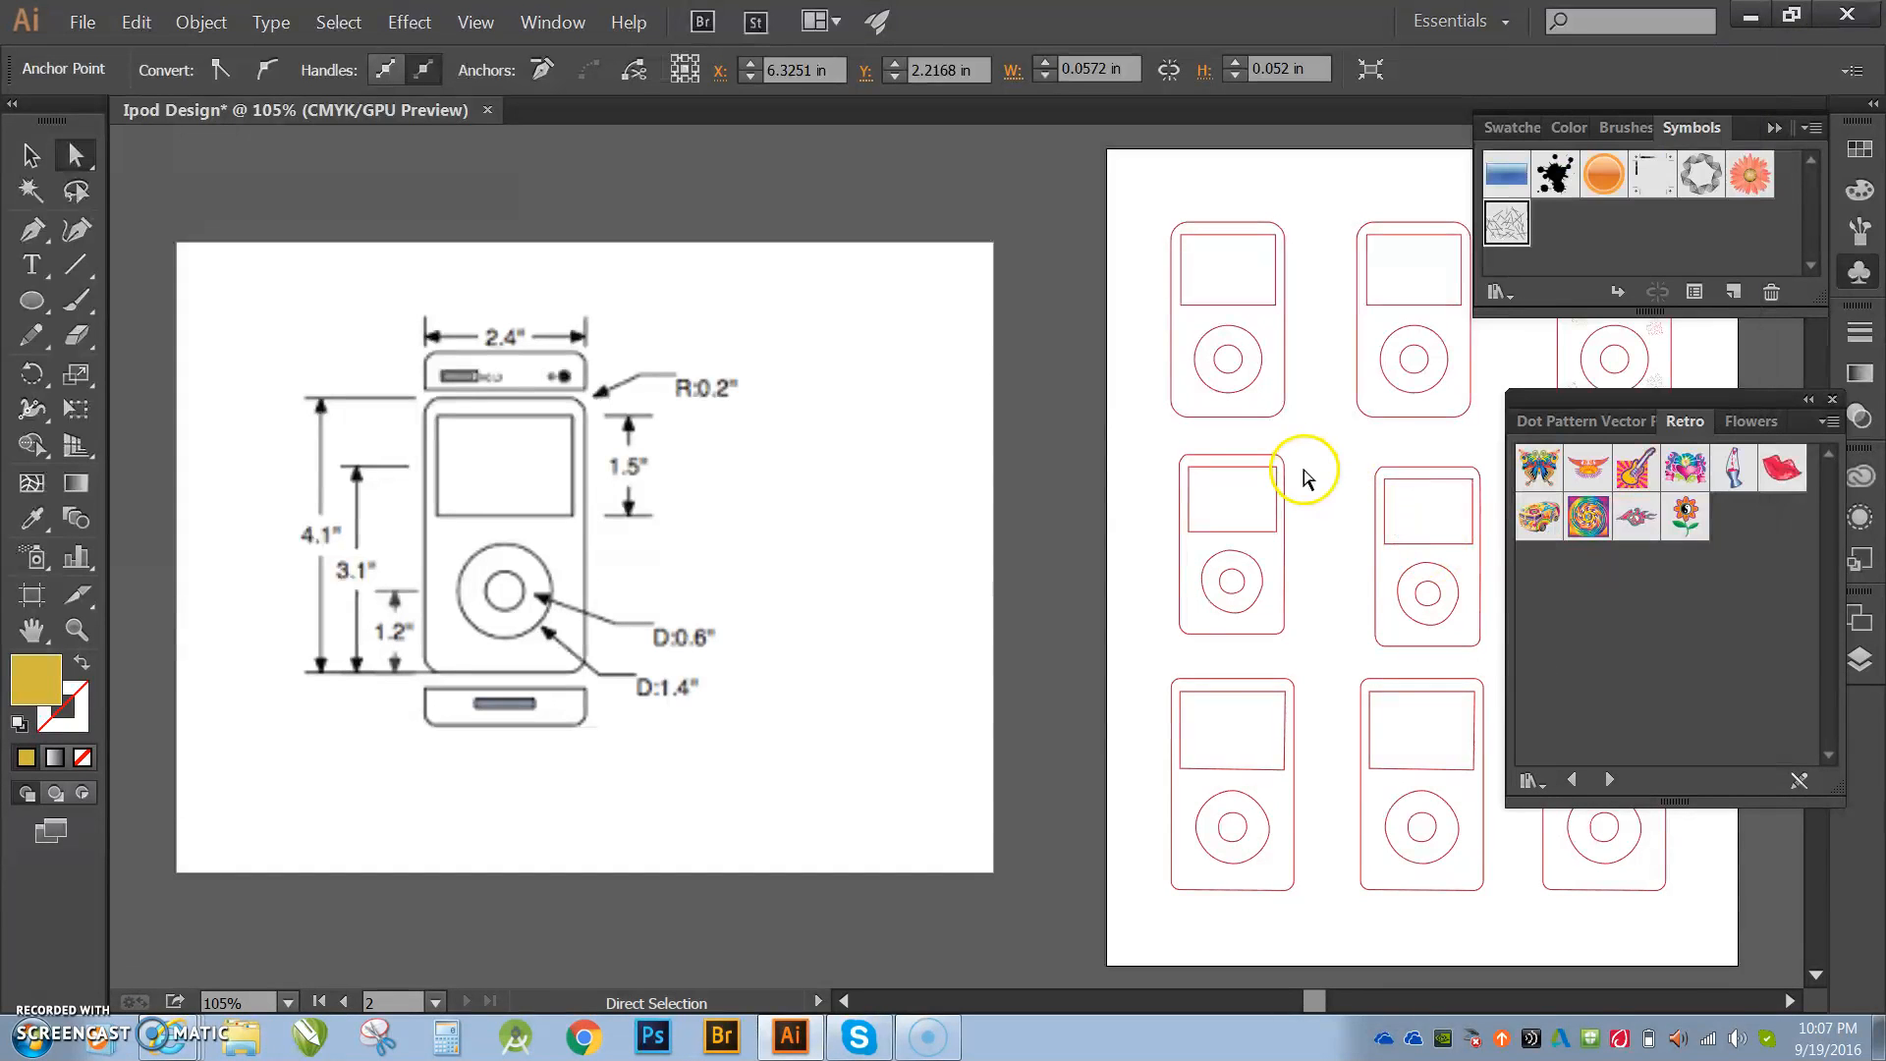
# Step: Collapse the Symbols and floating library groups, dock the three symbol libraries beside the existing icon dock and narrow them to icons only
pyautogui.click(1808, 399)
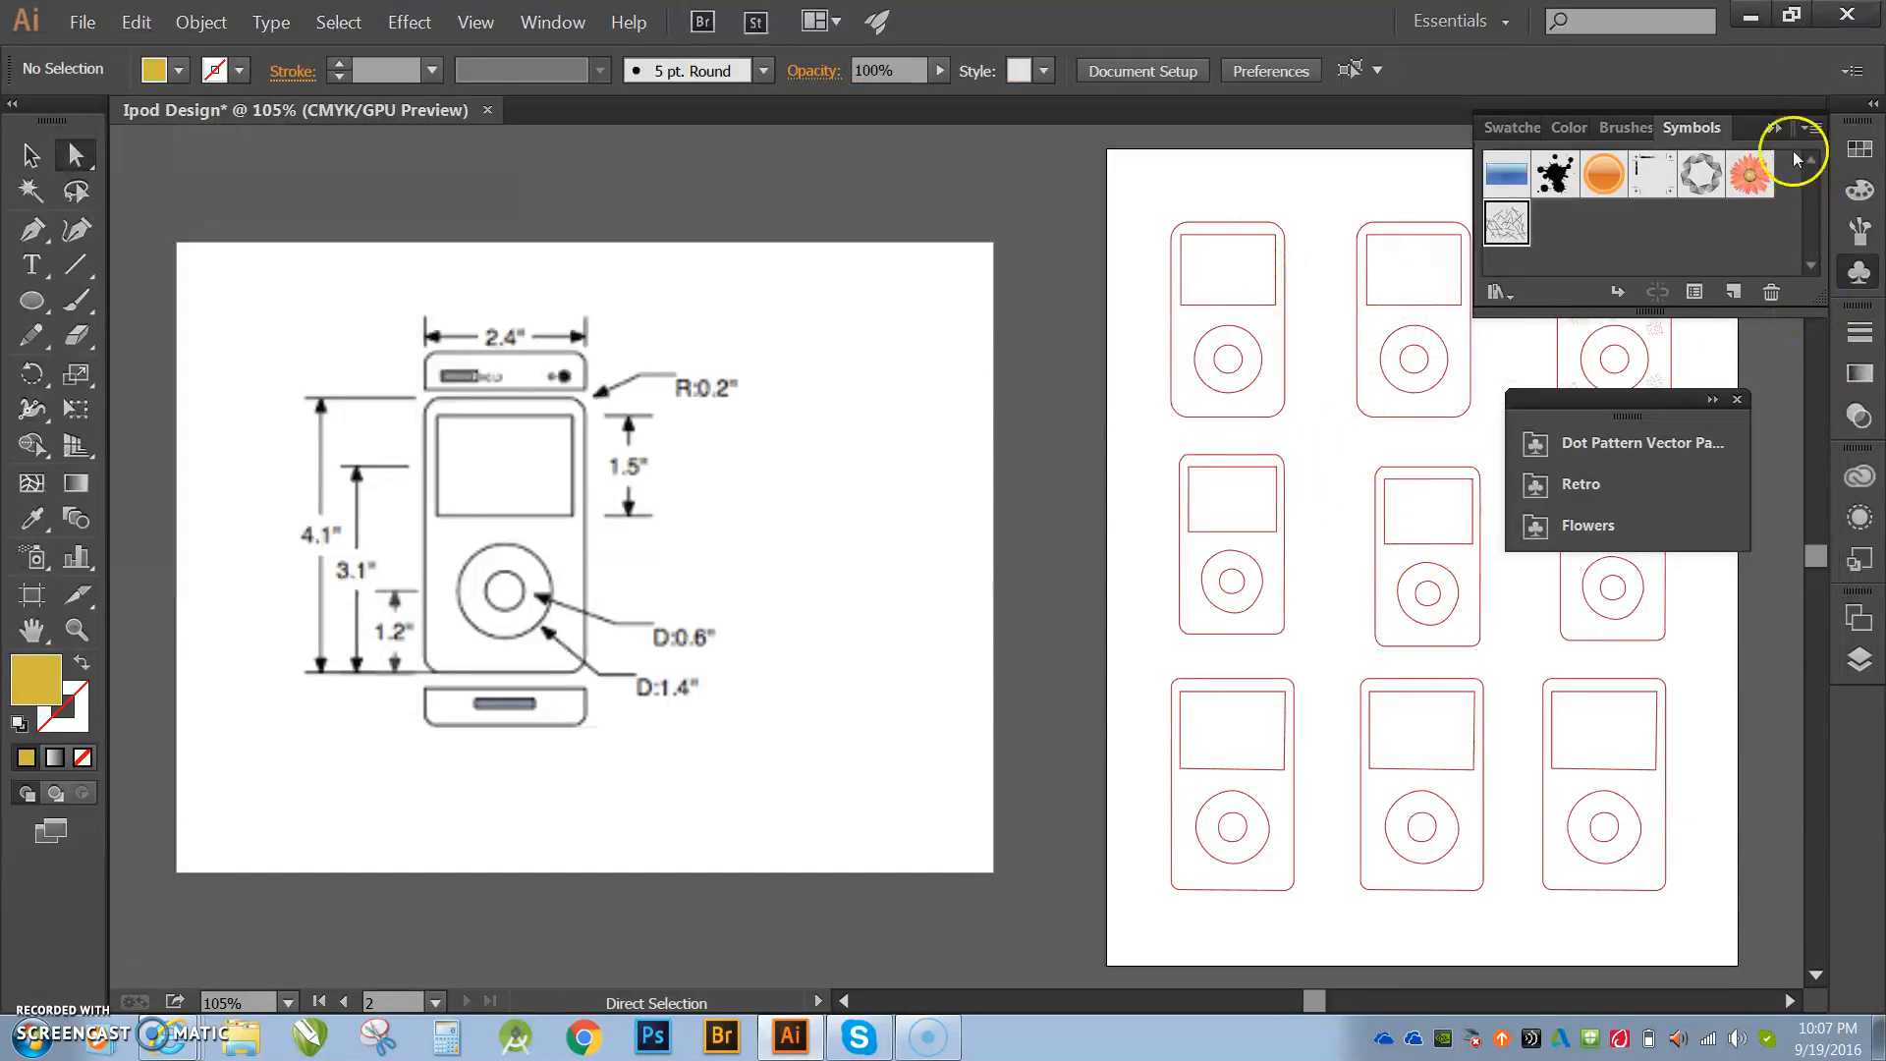
pyautogui.click(1774, 128)
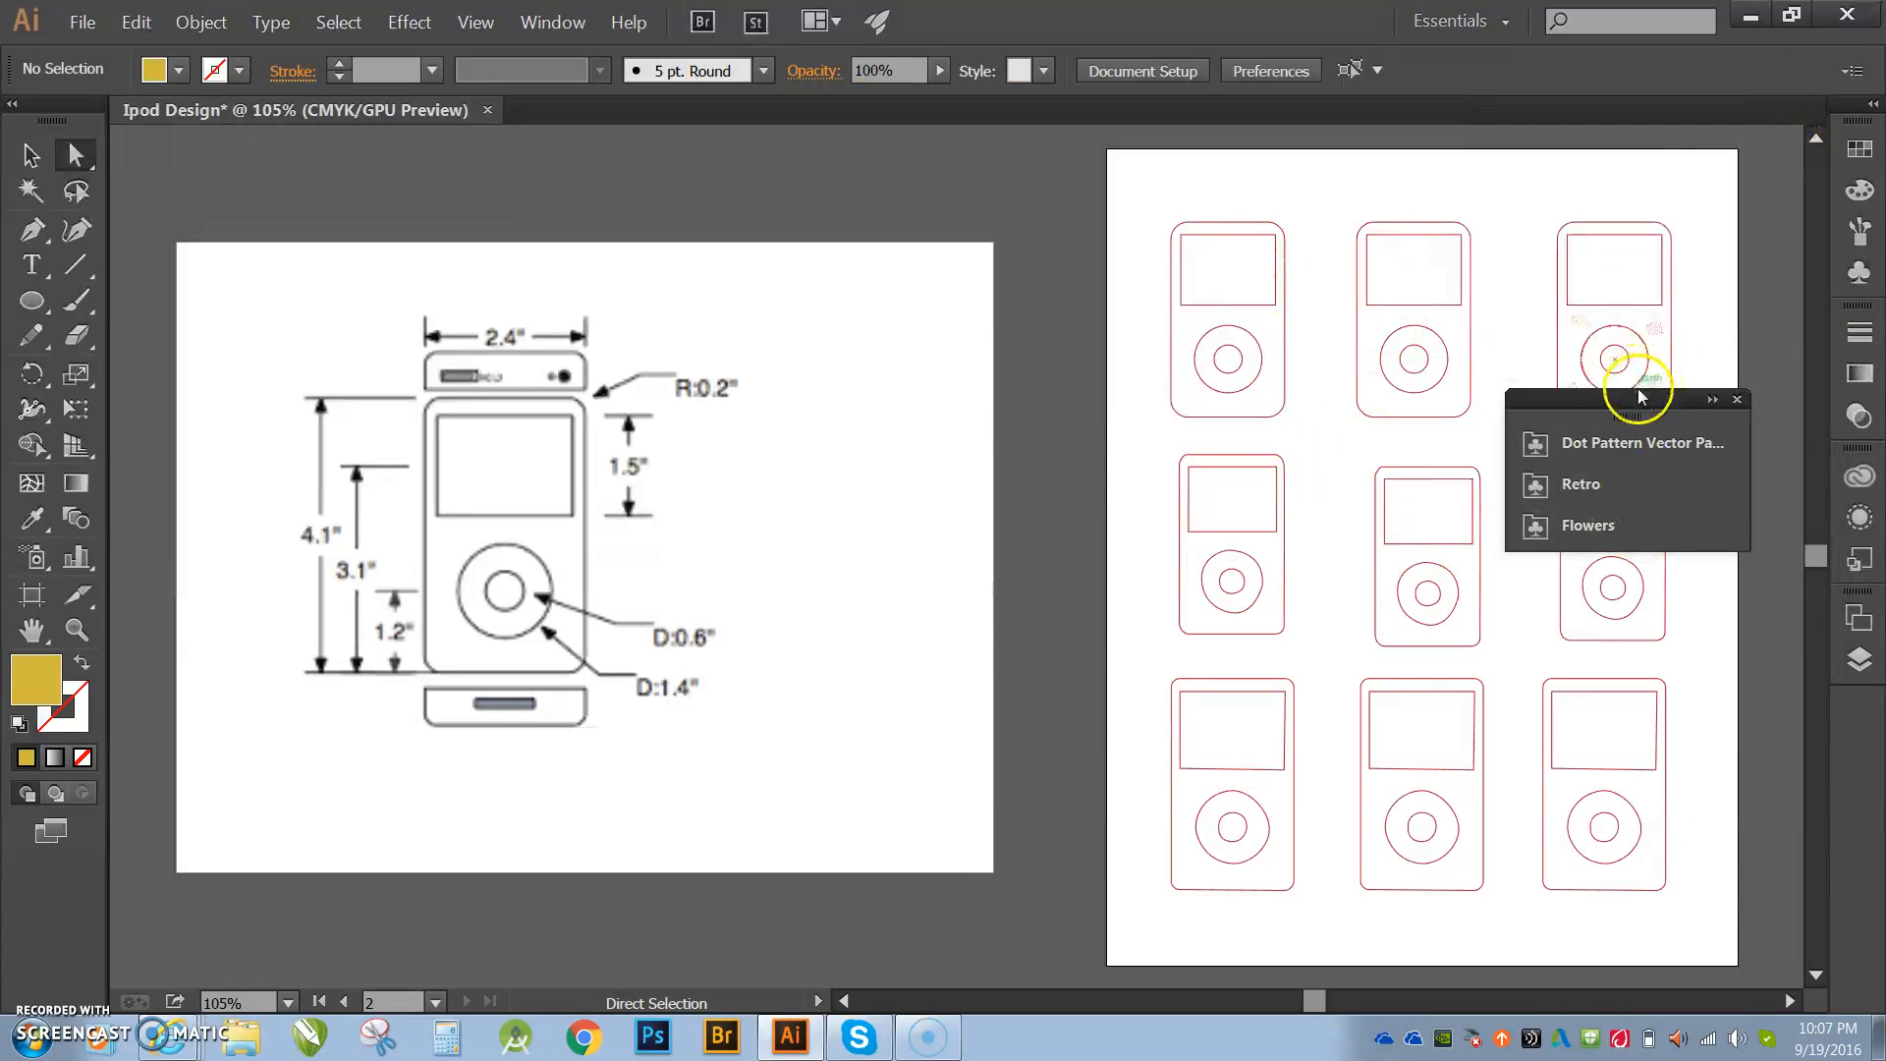
pyautogui.moveTo(1648, 402); pyautogui.dragTo(1812, 639)
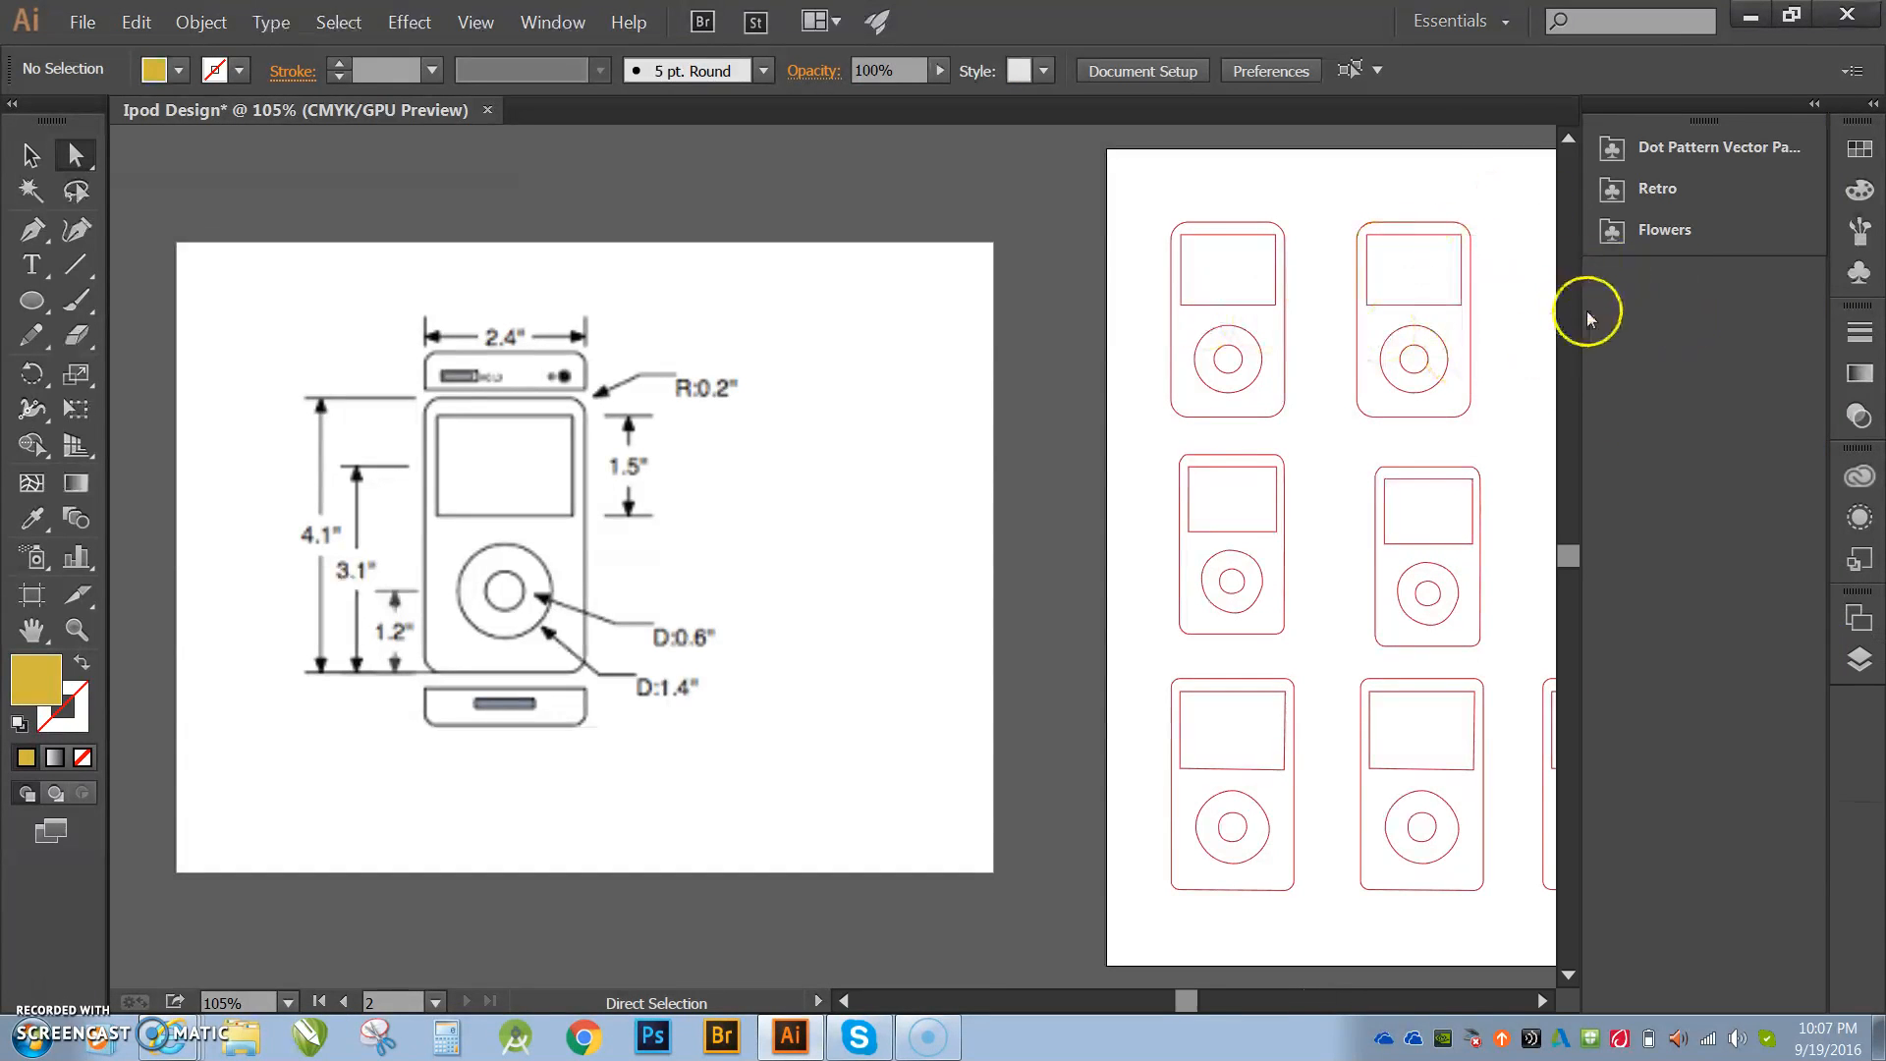
pyautogui.click(1813, 104)
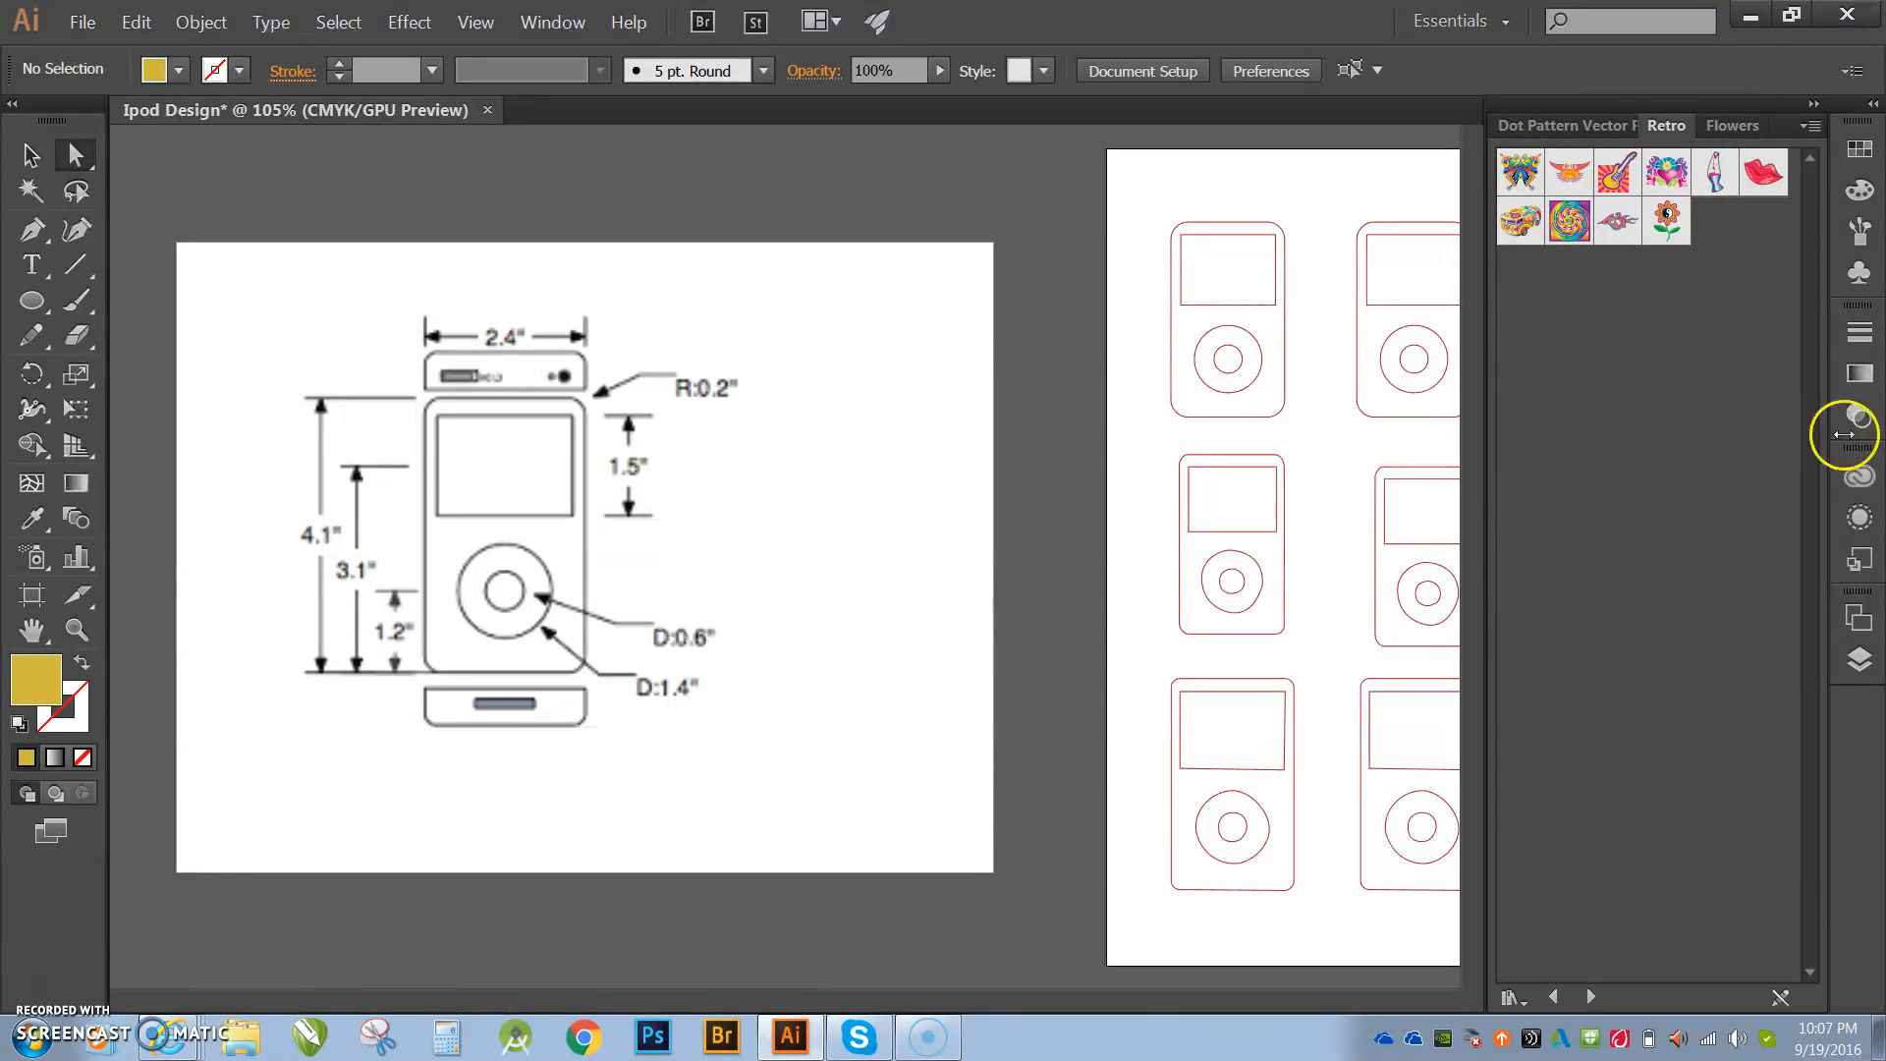
pyautogui.click(1813, 104)
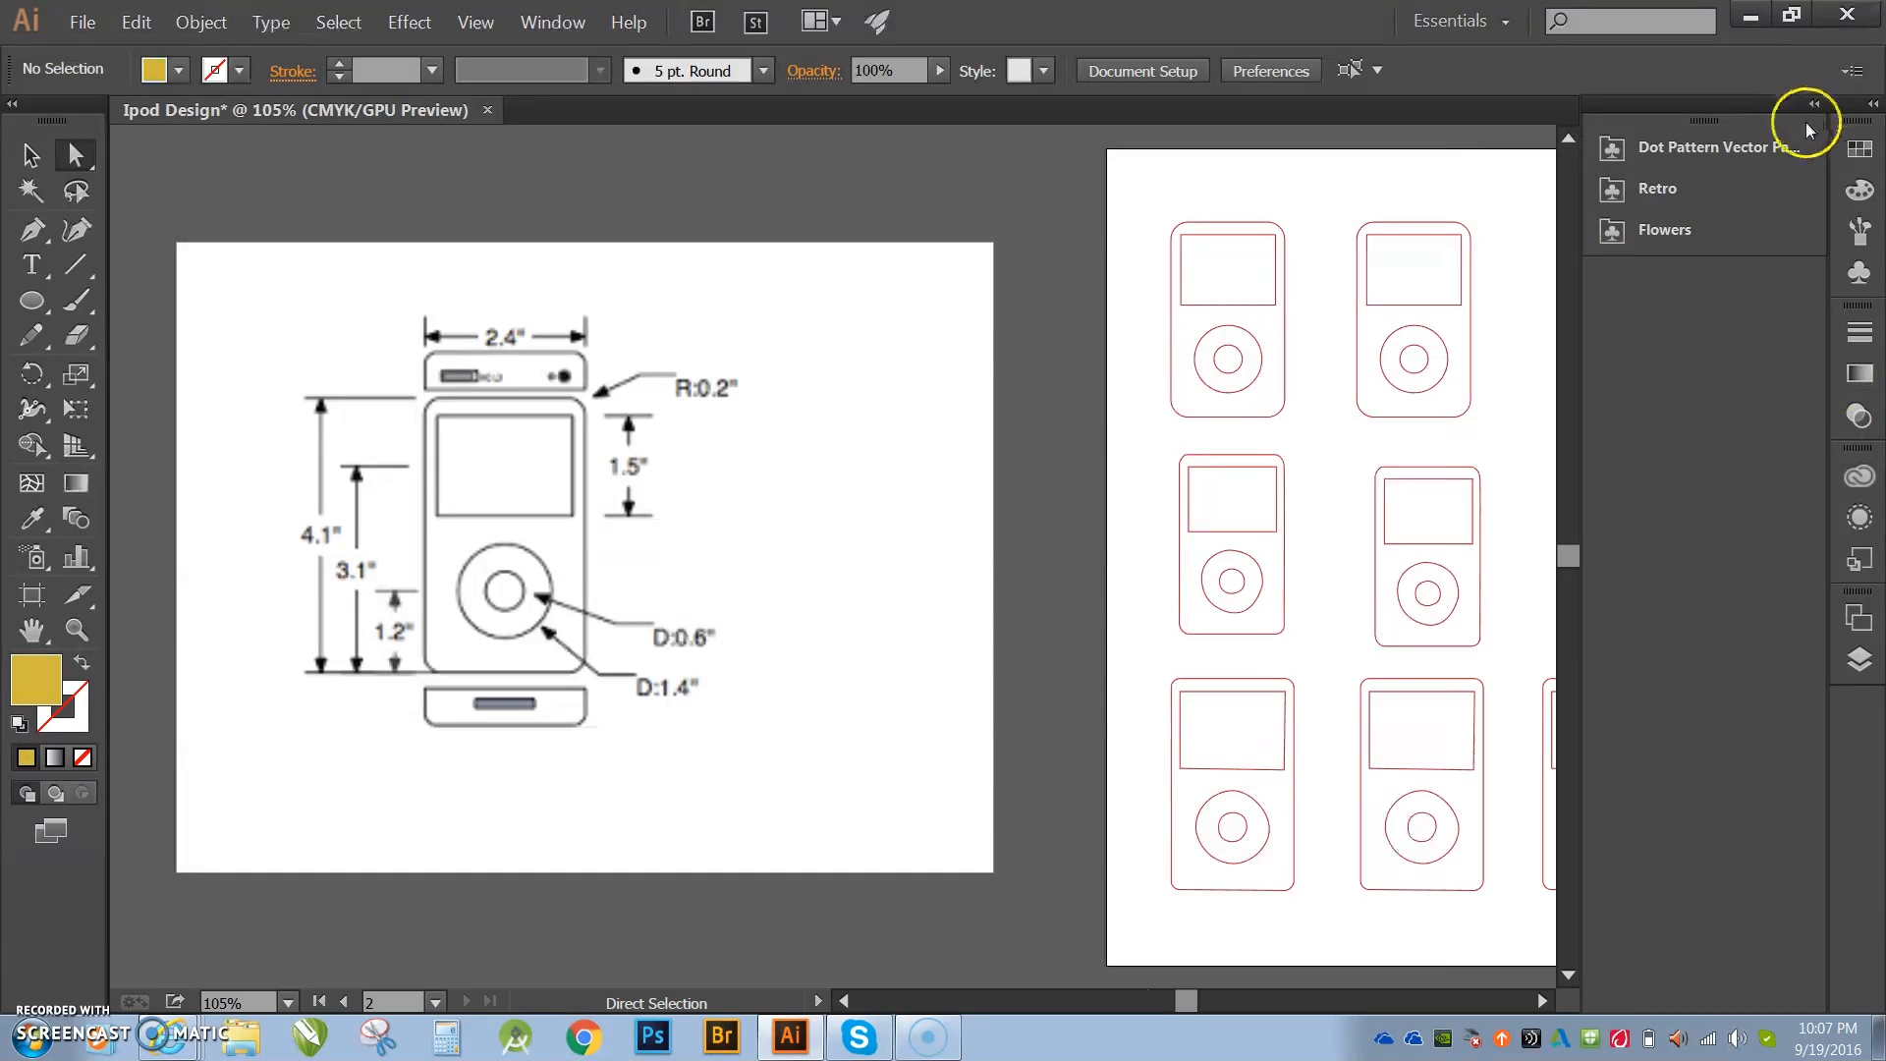
pyautogui.moveTo(1582, 416); pyautogui.dragTo(1840, 425)
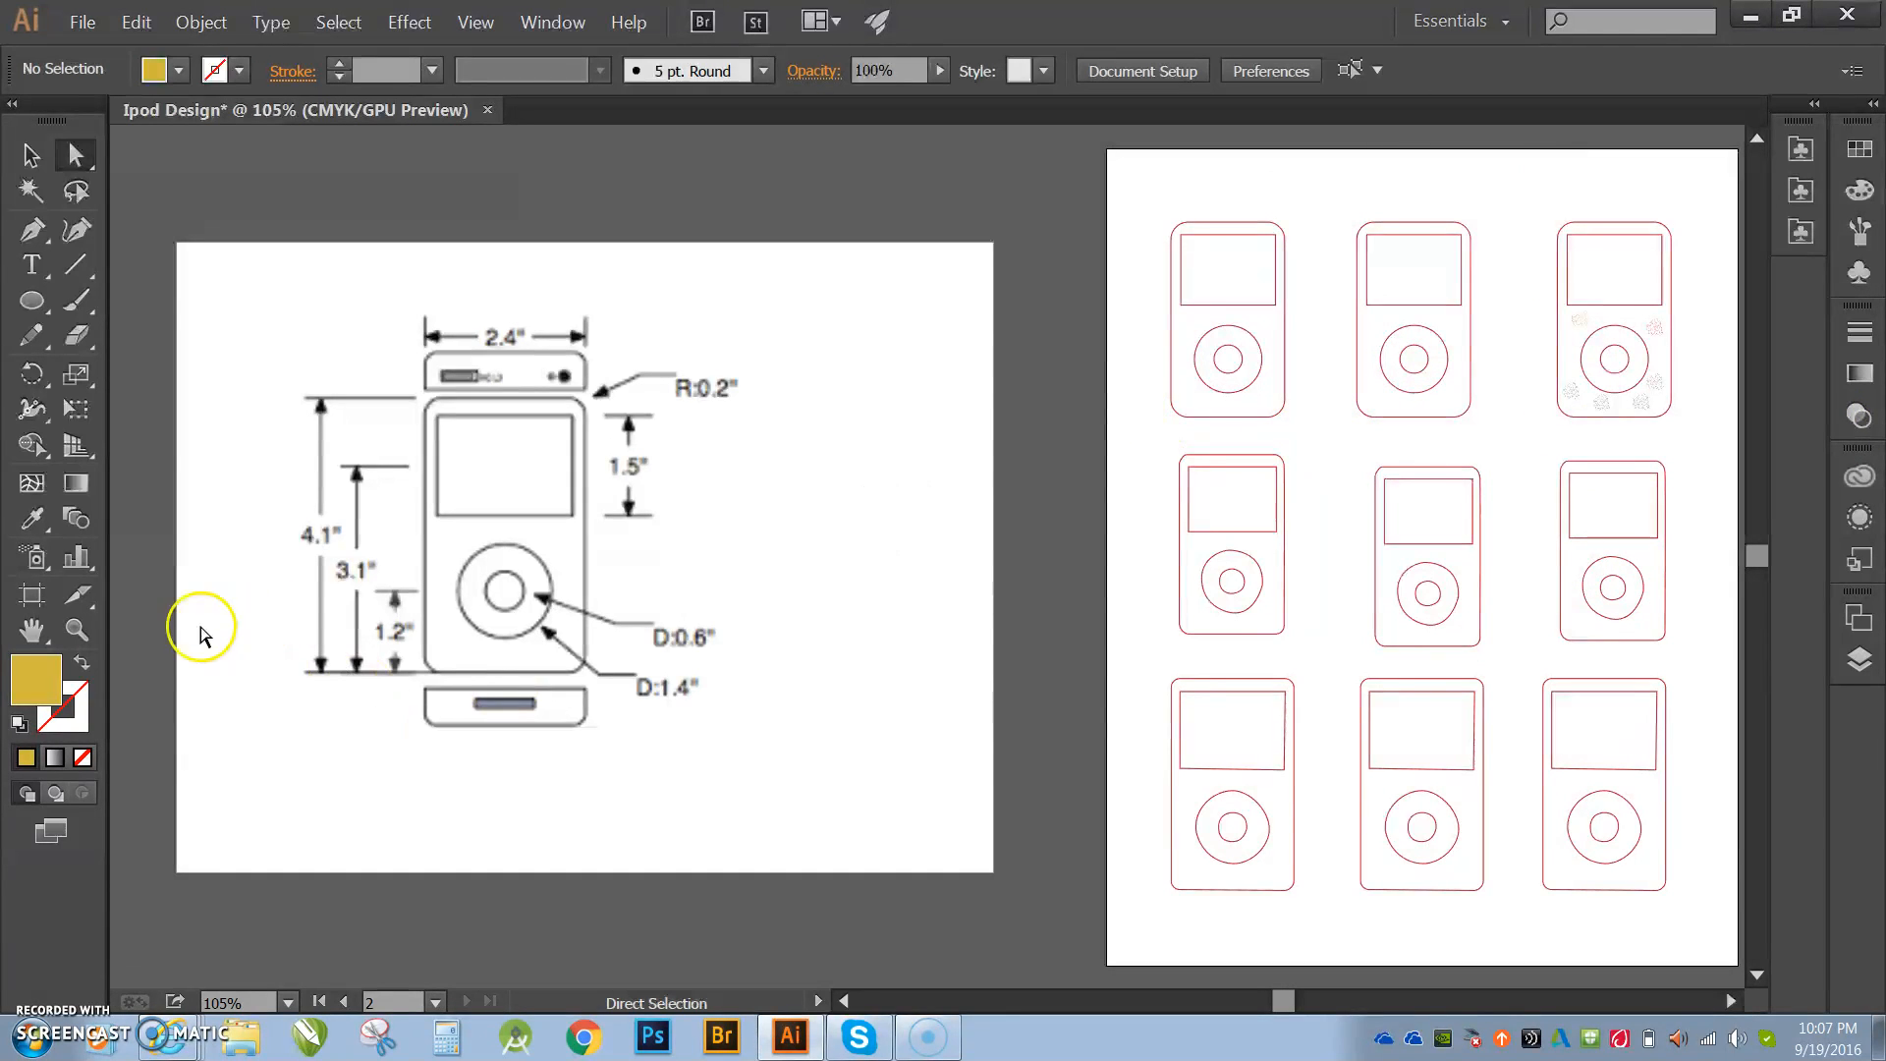
# Step: Draw a closed spiky burst shape with the Pen tool over the click wheel of the first iPod in the top row
pyautogui.click(76, 629)
pyautogui.click(1277, 370)
pyautogui.click(854, 547)
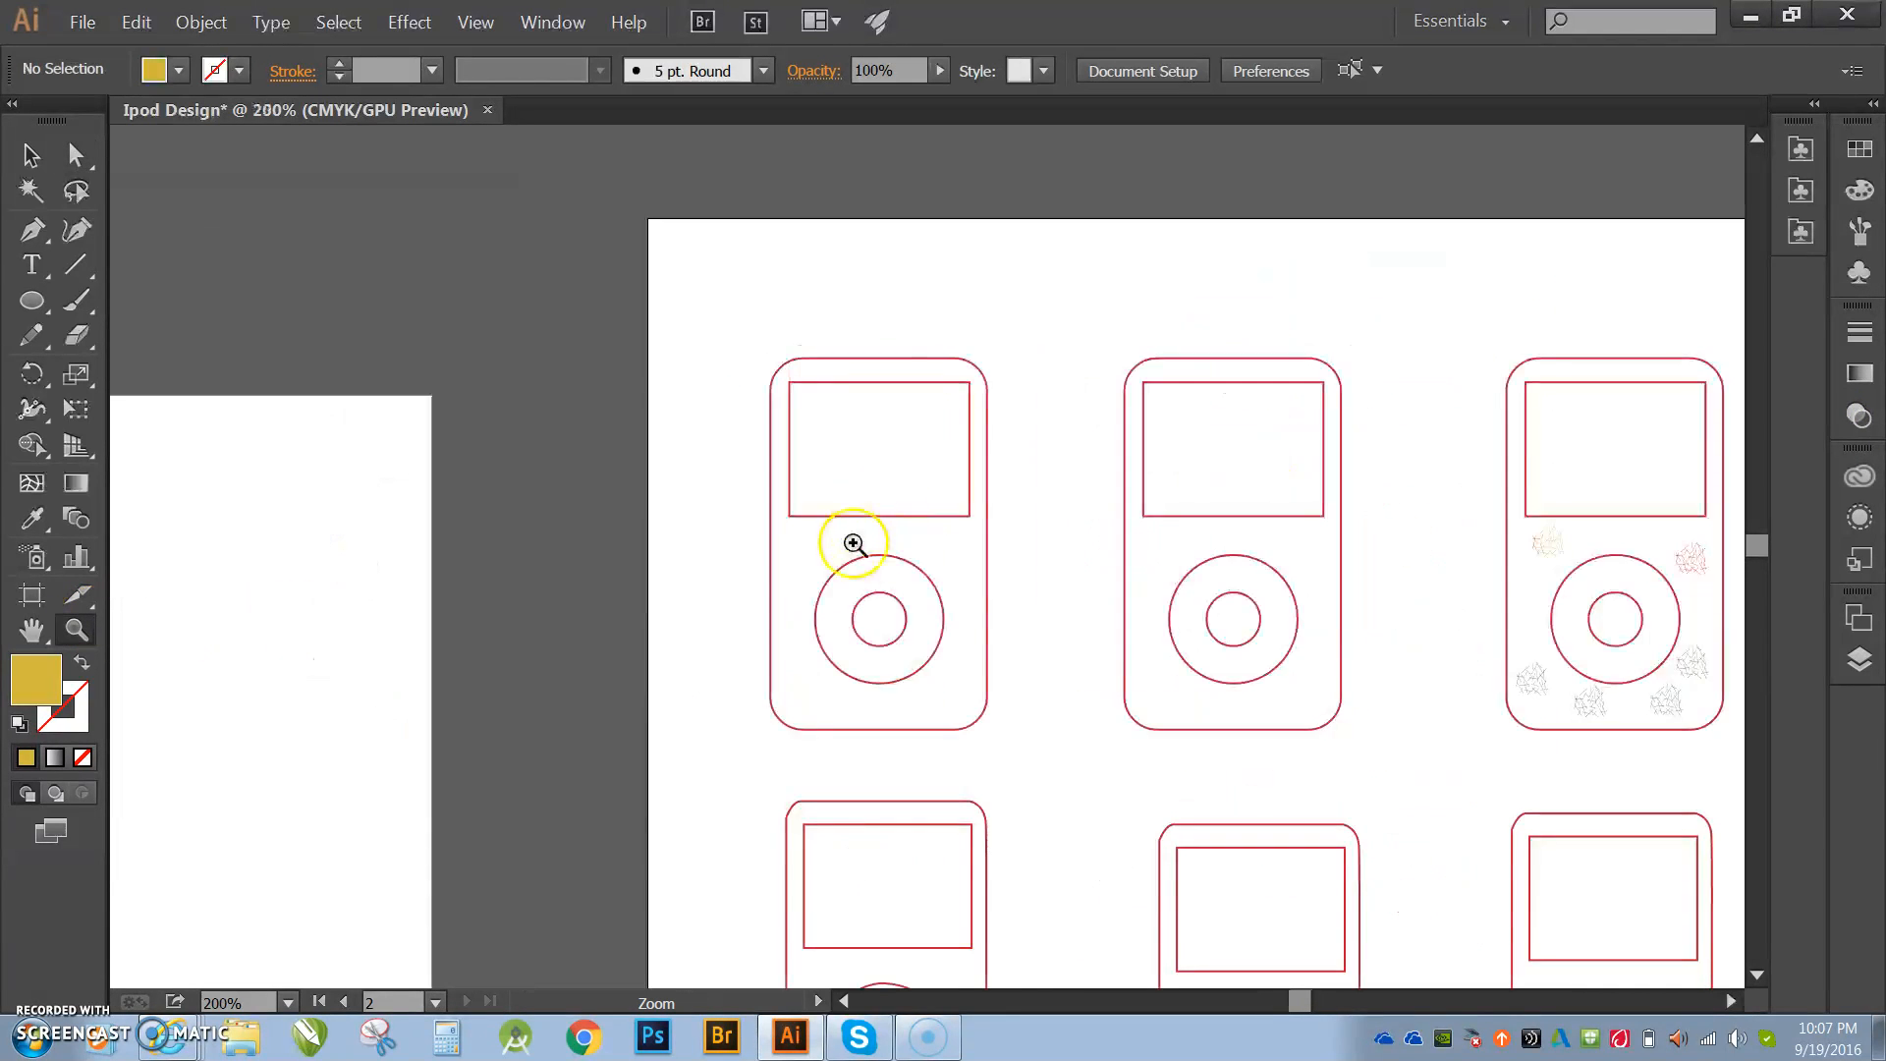
pyautogui.click(863, 560)
pyautogui.click(863, 560)
pyautogui.click(32, 230)
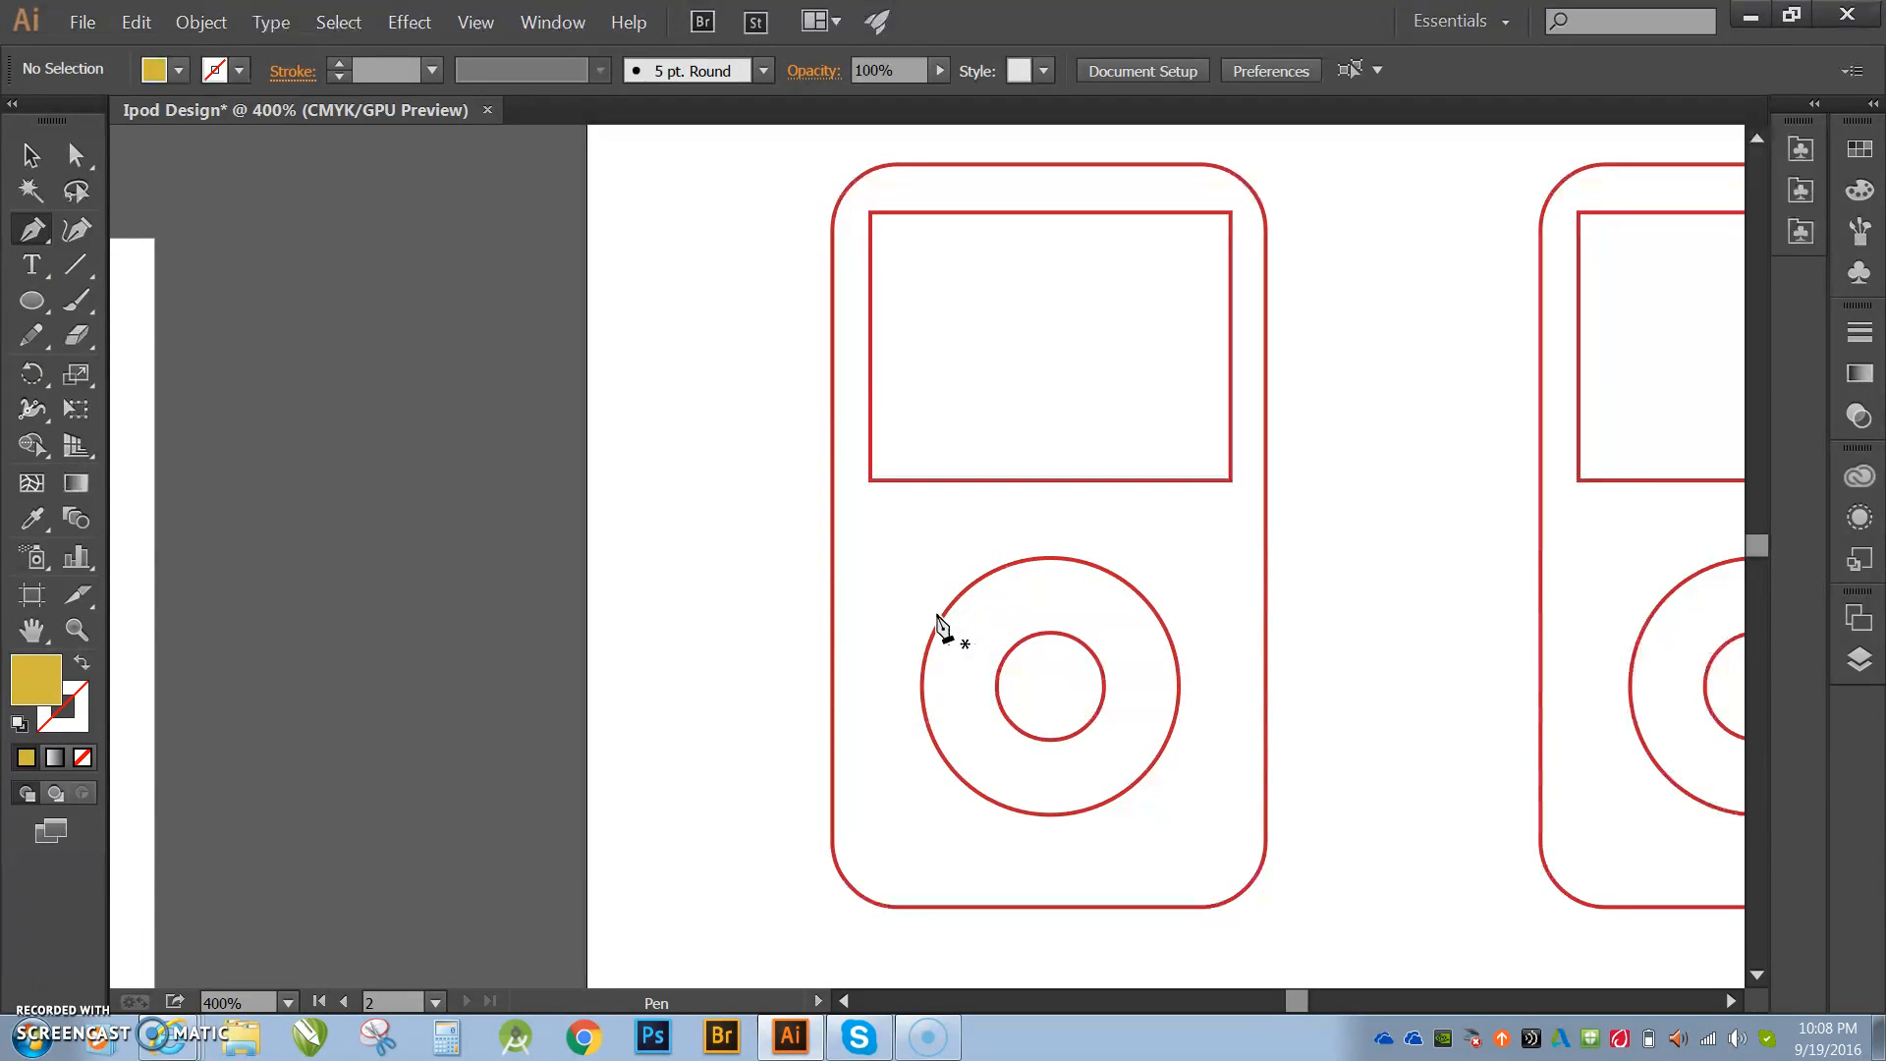
pyautogui.click(936, 613)
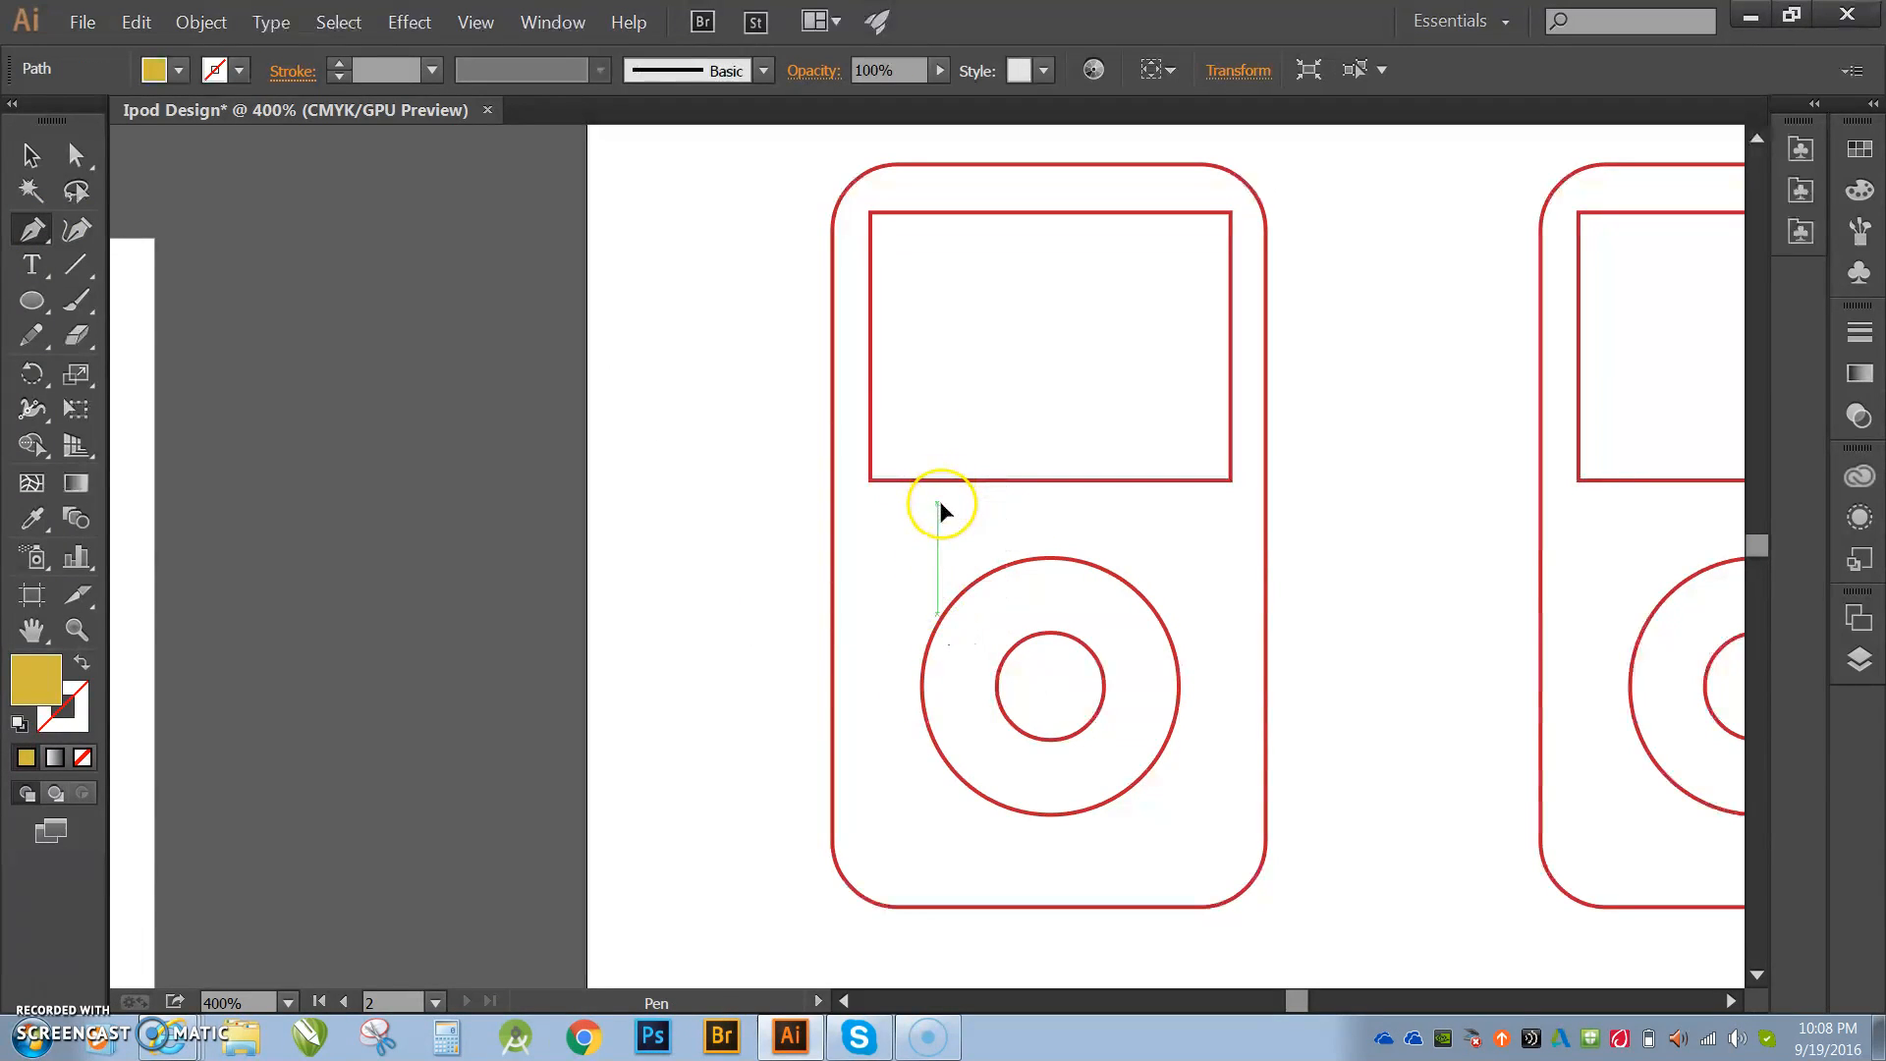
pyautogui.click(936, 502)
pyautogui.click(966, 547)
pyautogui.click(1048, 498)
pyautogui.click(1036, 533)
pyautogui.click(1132, 498)
pyautogui.click(1111, 557)
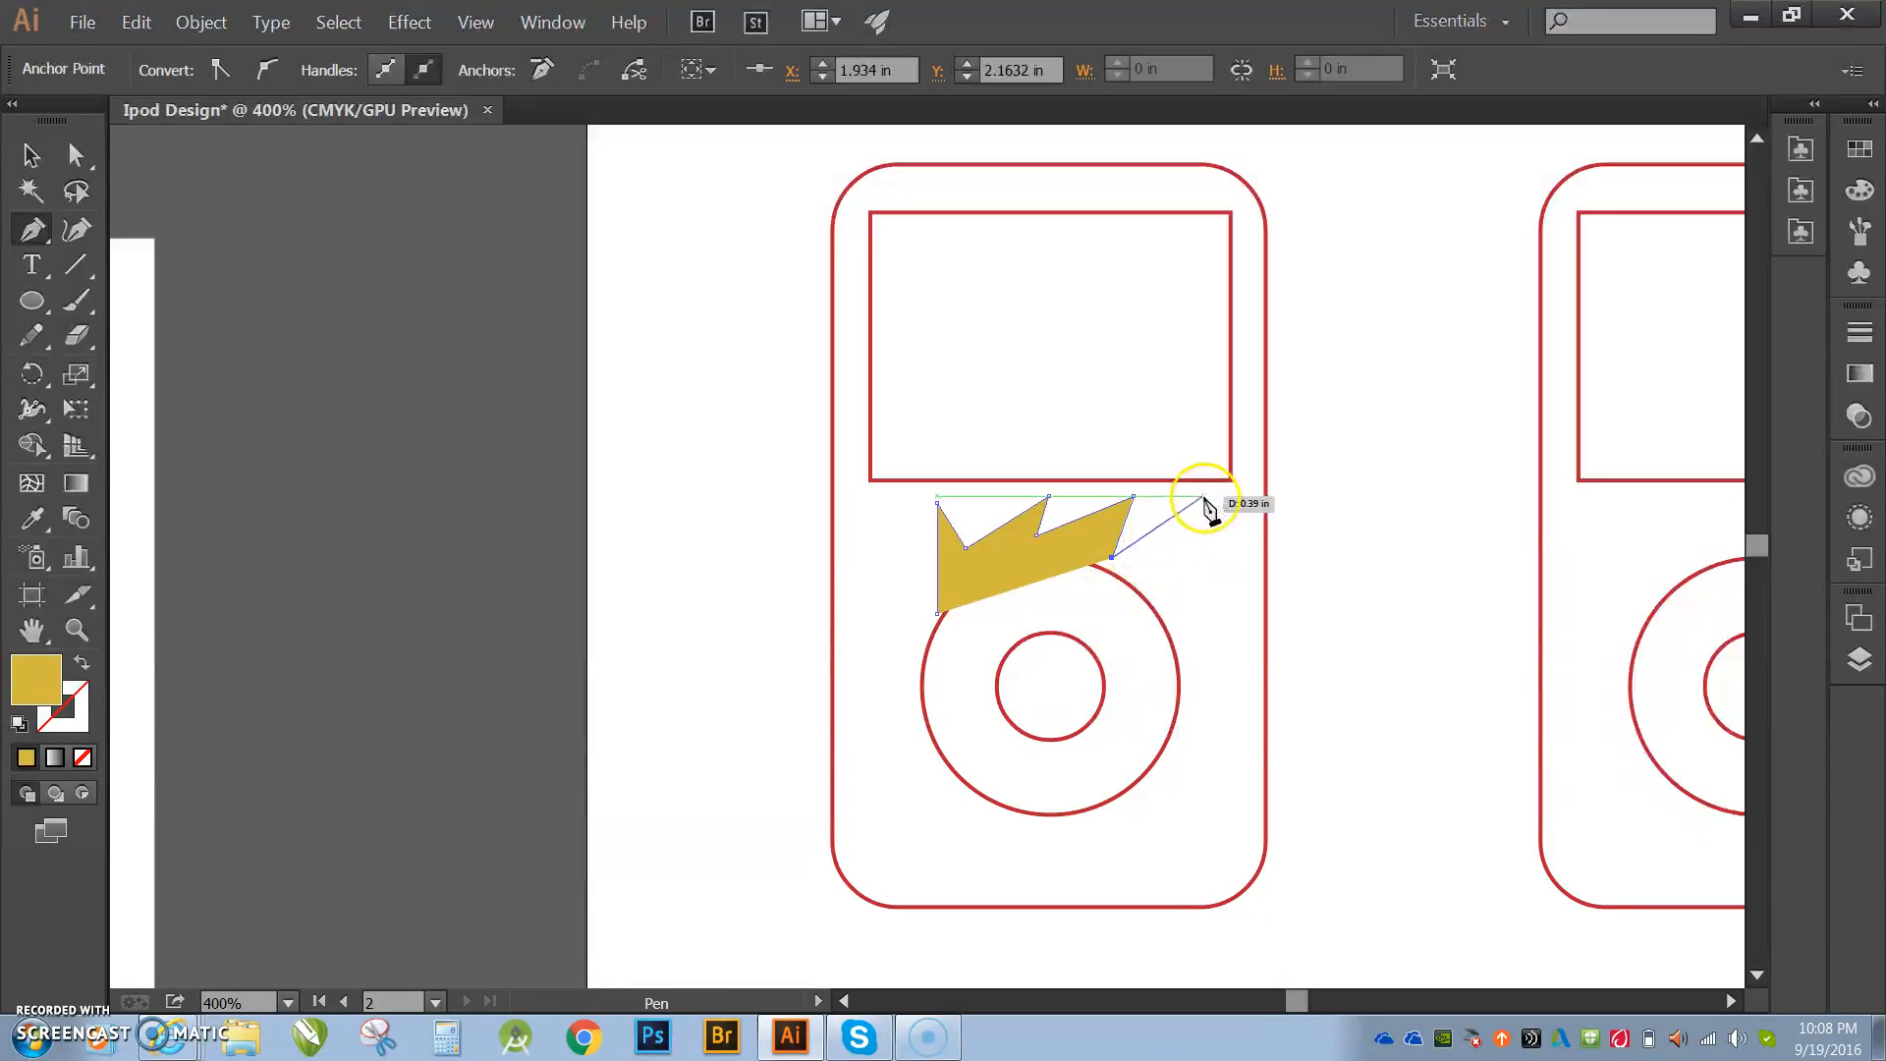
pyautogui.click(1202, 498)
pyautogui.click(1188, 637)
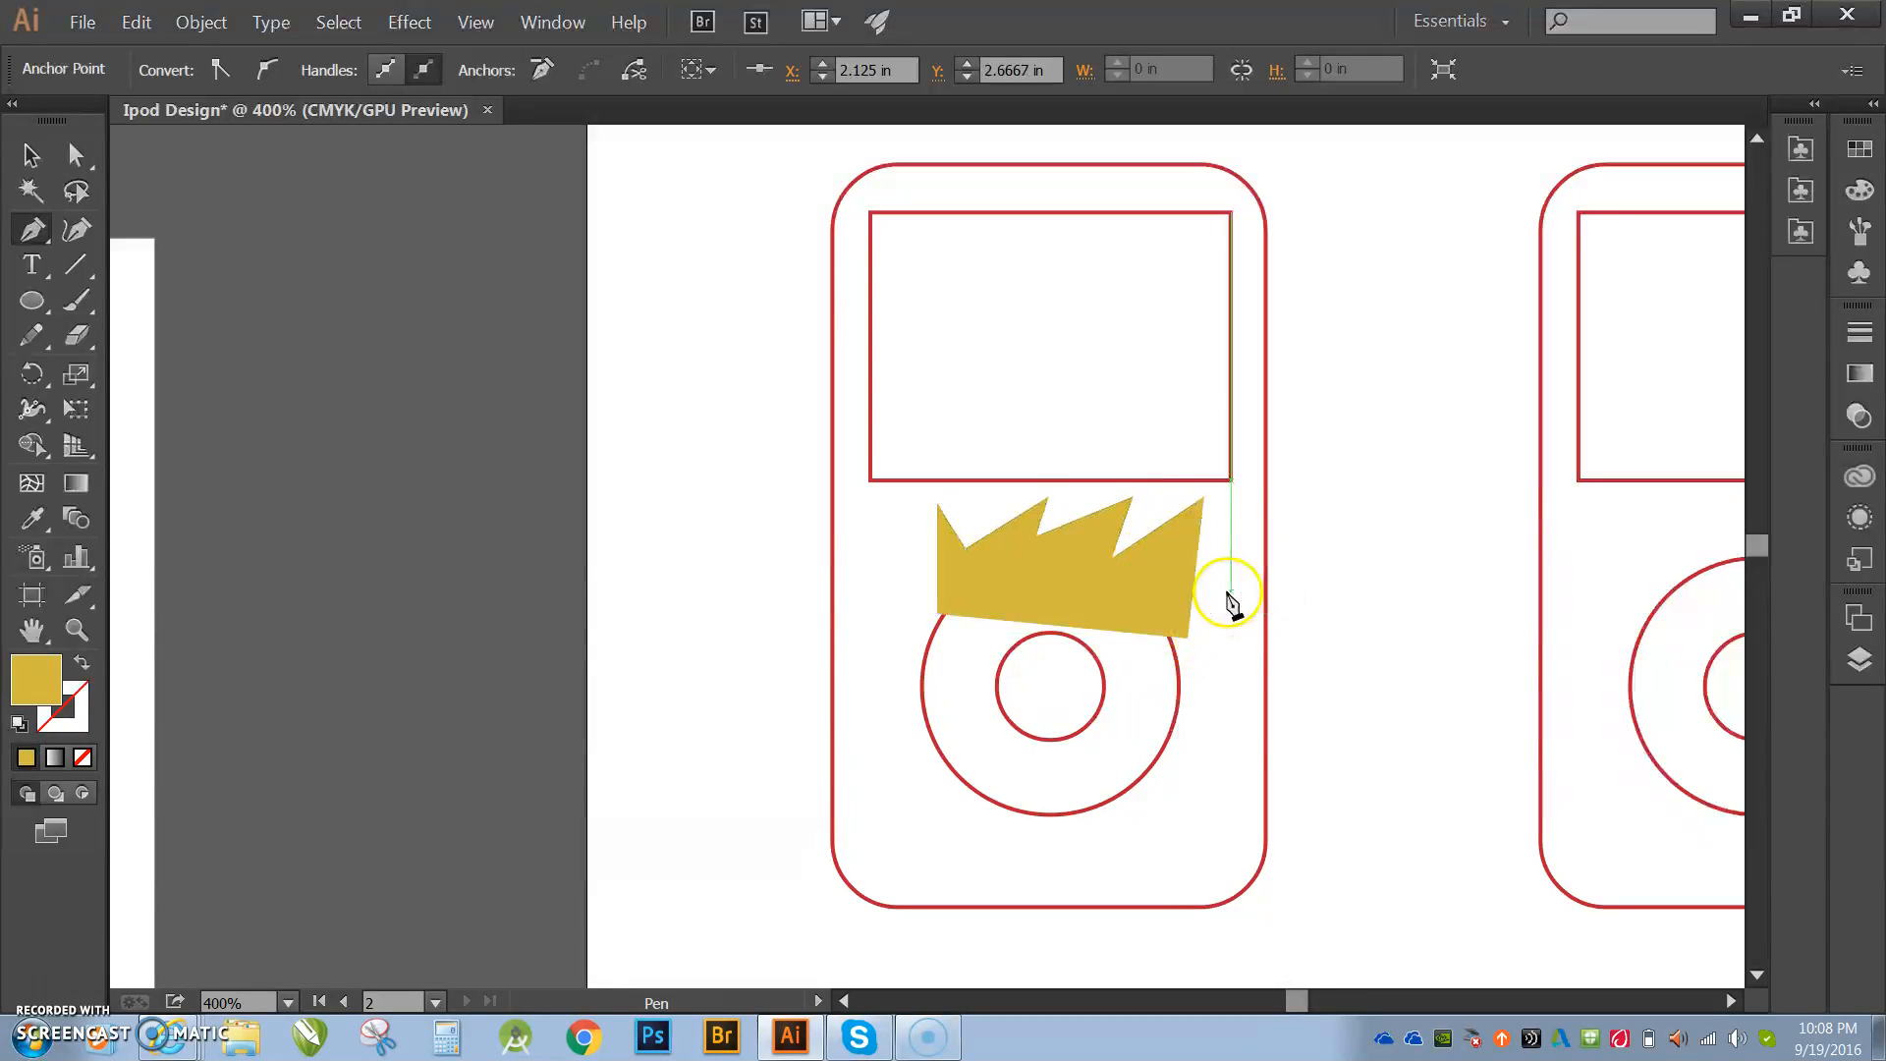
pyautogui.click(1229, 593)
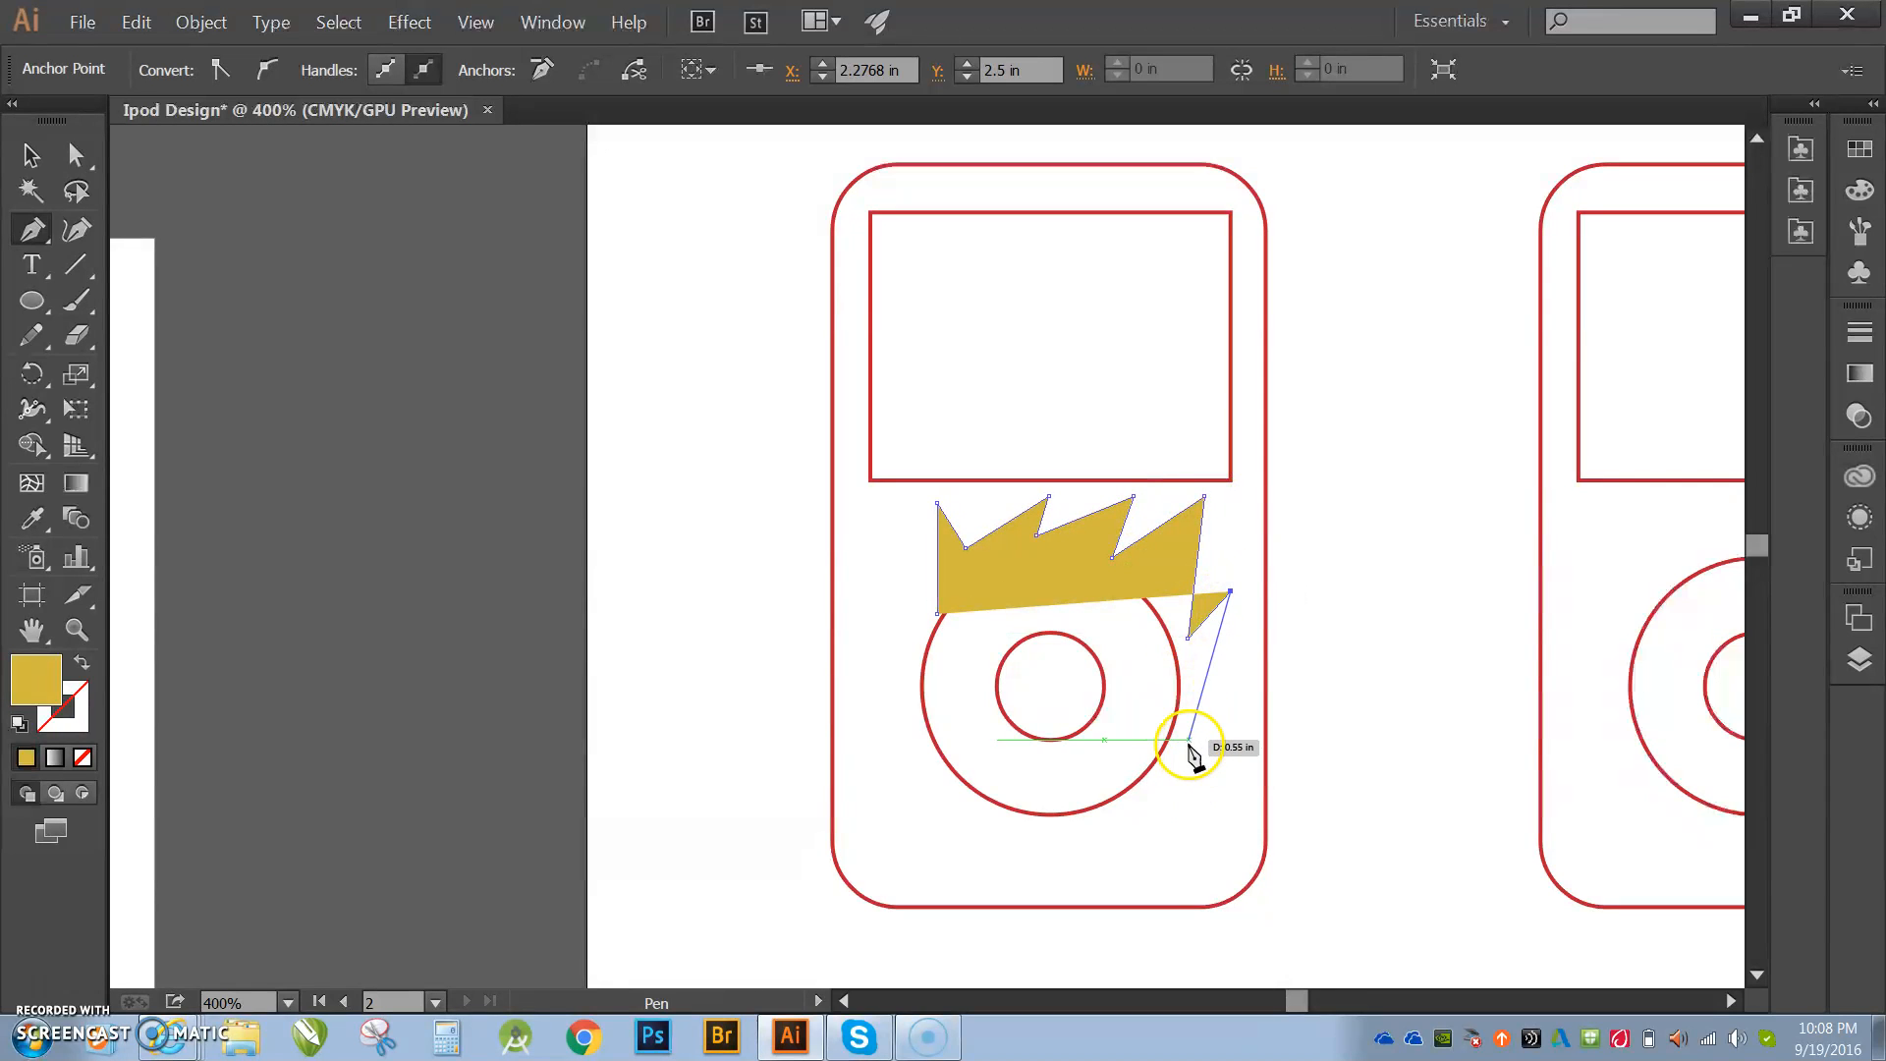
pyautogui.click(1188, 742)
pyautogui.click(1226, 746)
pyautogui.click(1176, 757)
pyautogui.click(1242, 786)
pyautogui.click(1155, 793)
pyautogui.click(1137, 877)
pyautogui.click(1119, 825)
pyautogui.click(980, 886)
pyautogui.click(1027, 848)
pyautogui.click(870, 832)
pyautogui.click(905, 801)
pyautogui.click(865, 738)
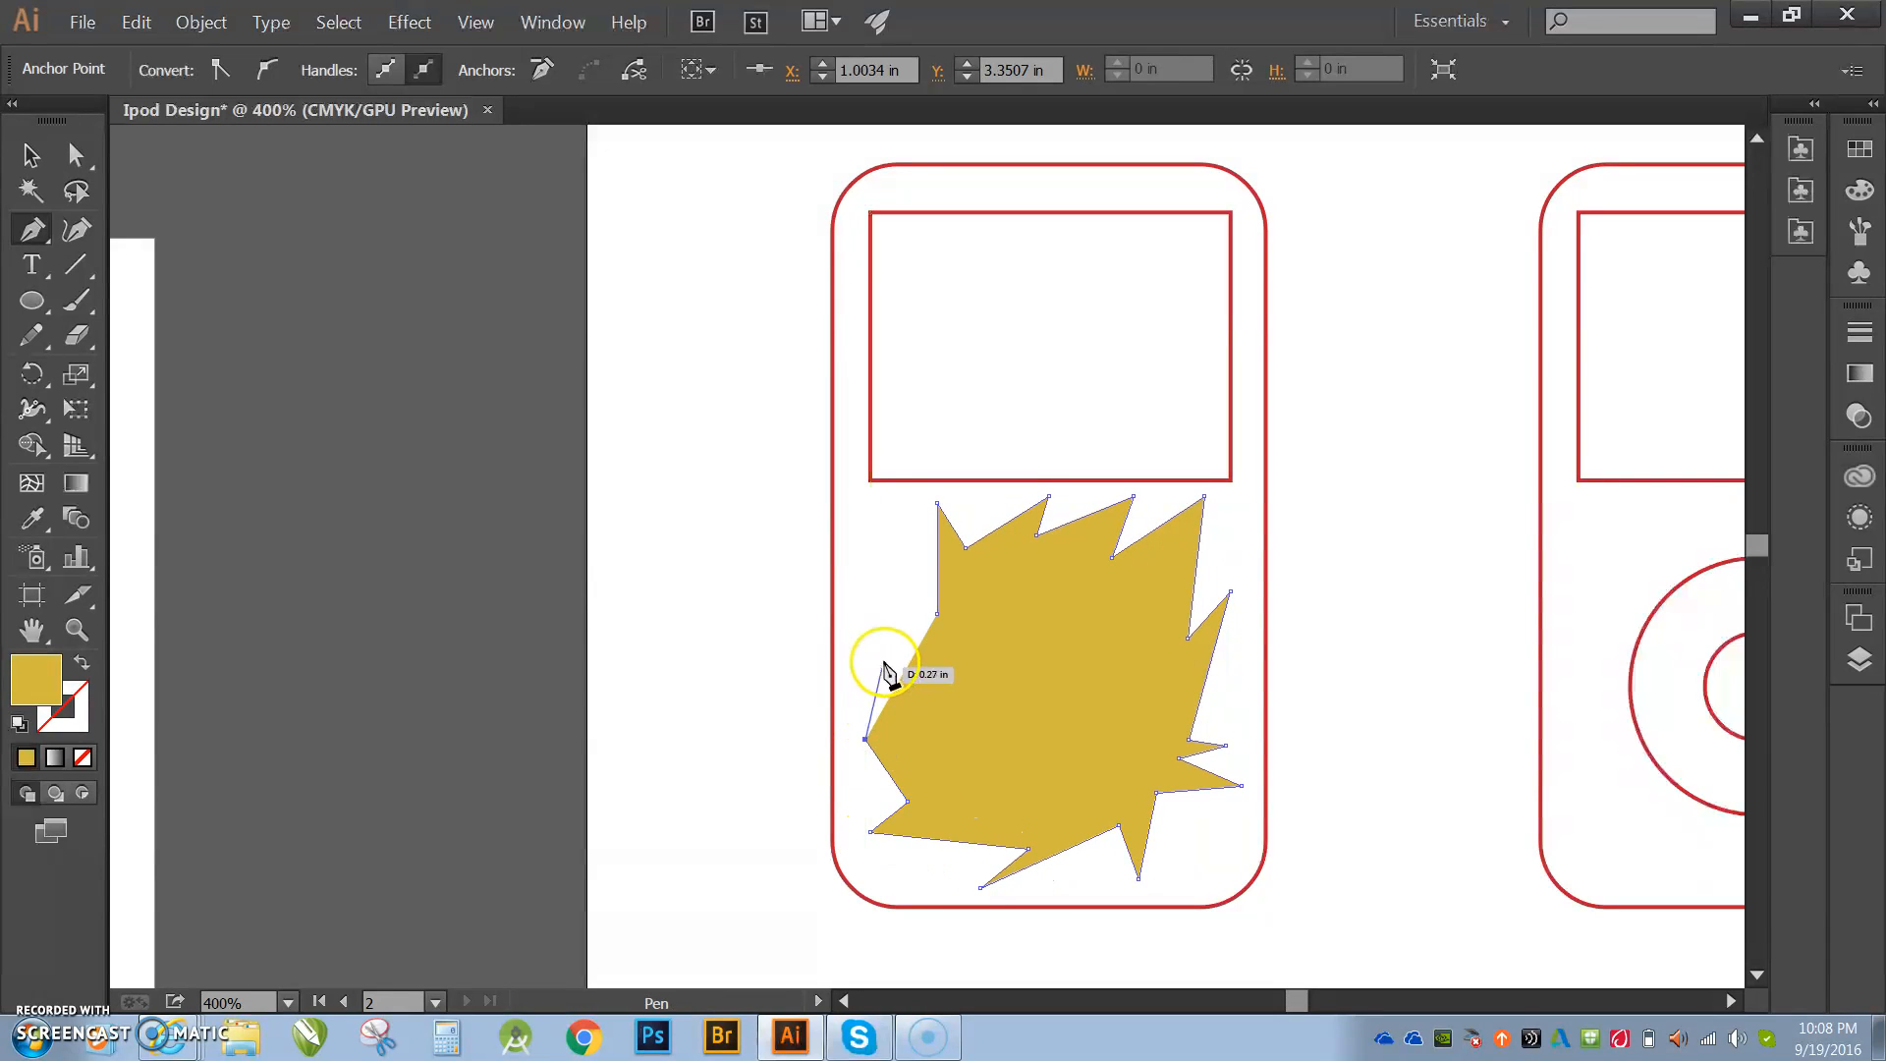
pyautogui.click(871, 609)
pyautogui.click(904, 670)
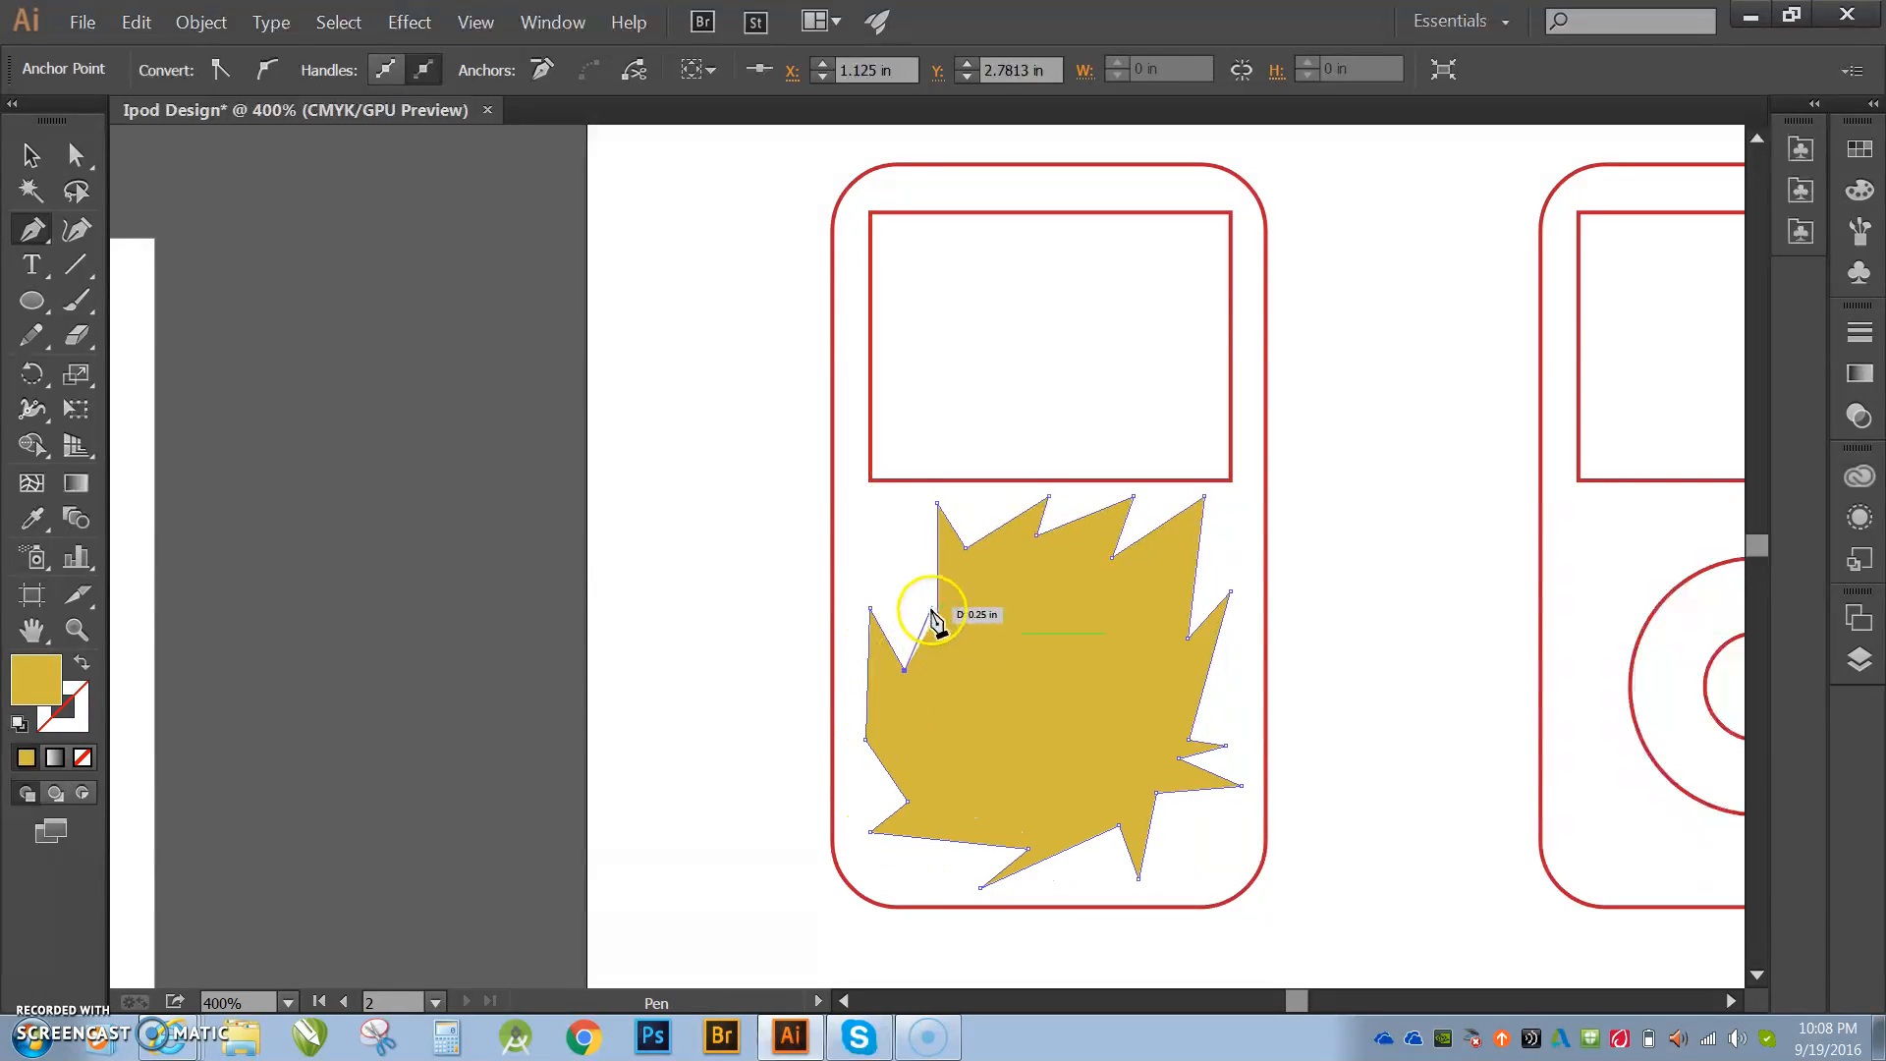
pyautogui.click(937, 614)
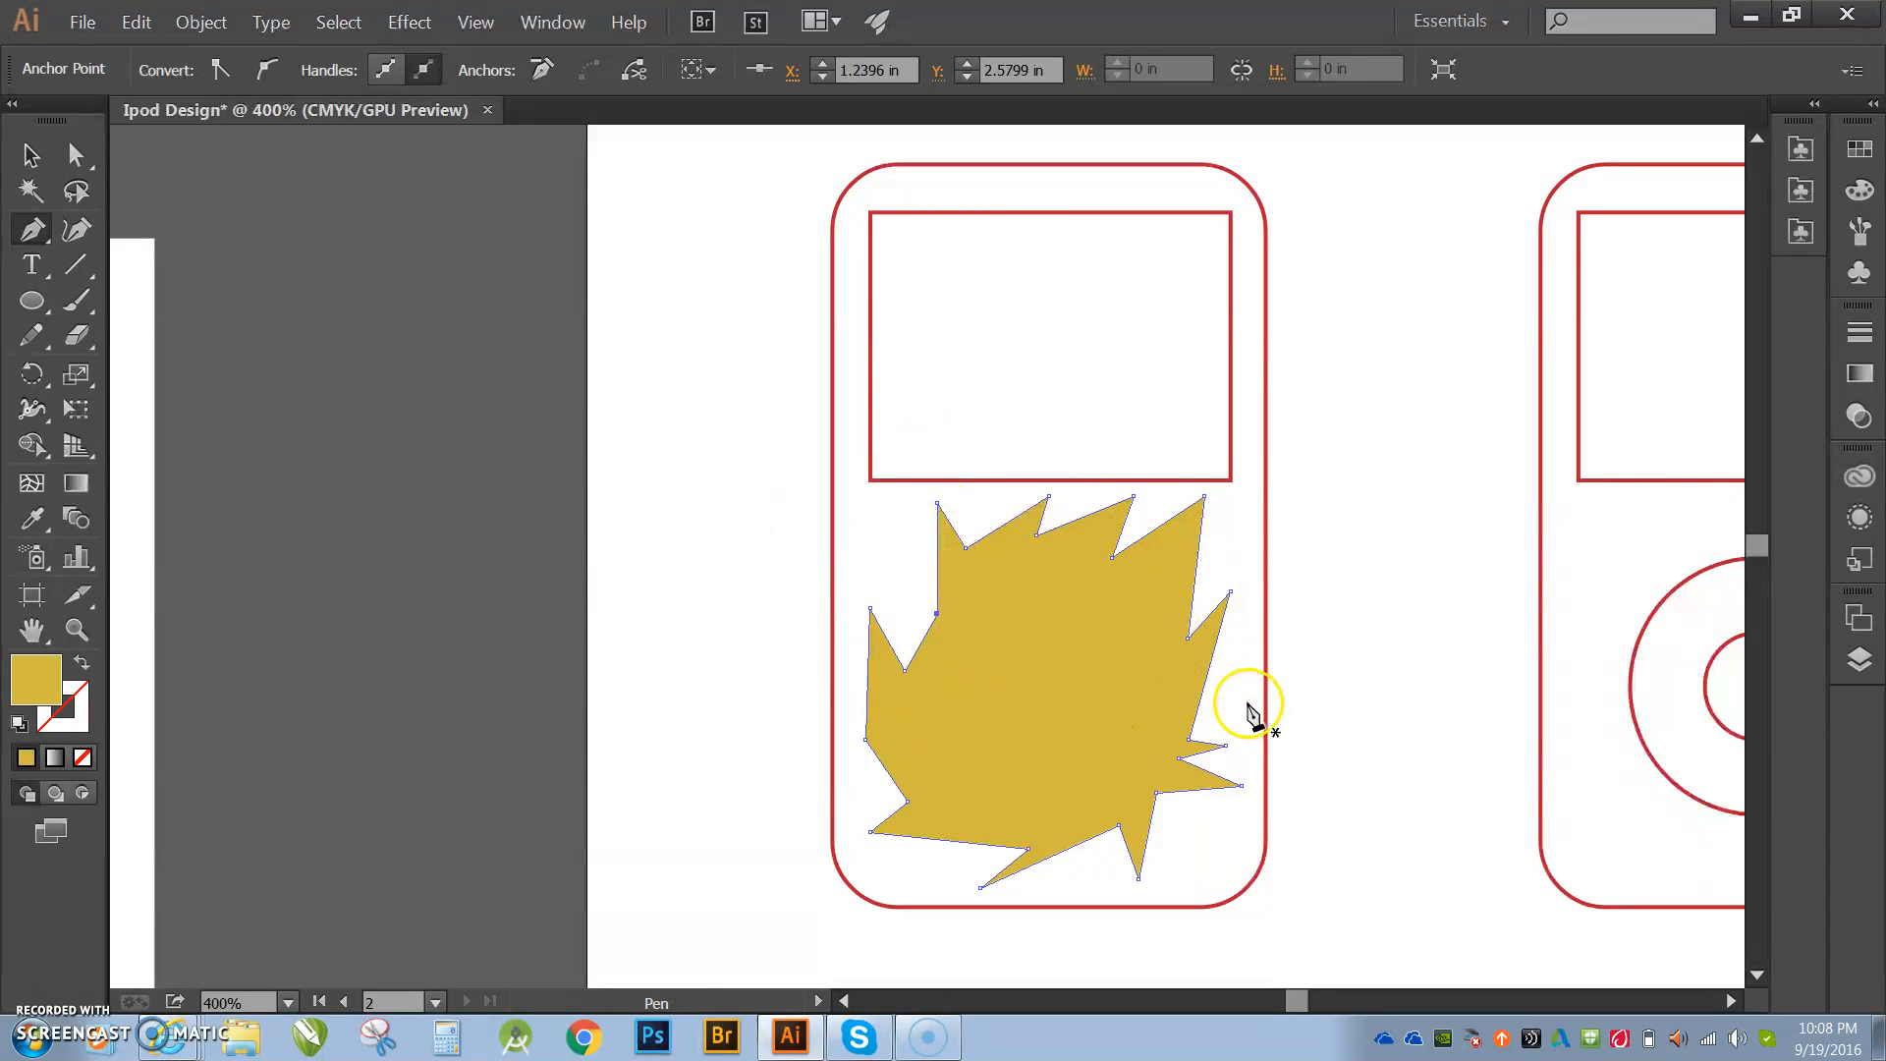
# Step: Expand the top Random Hatching group and its subgroup in Layer 2 to examine where the new burst path is stacked
pyautogui.click(1857, 660)
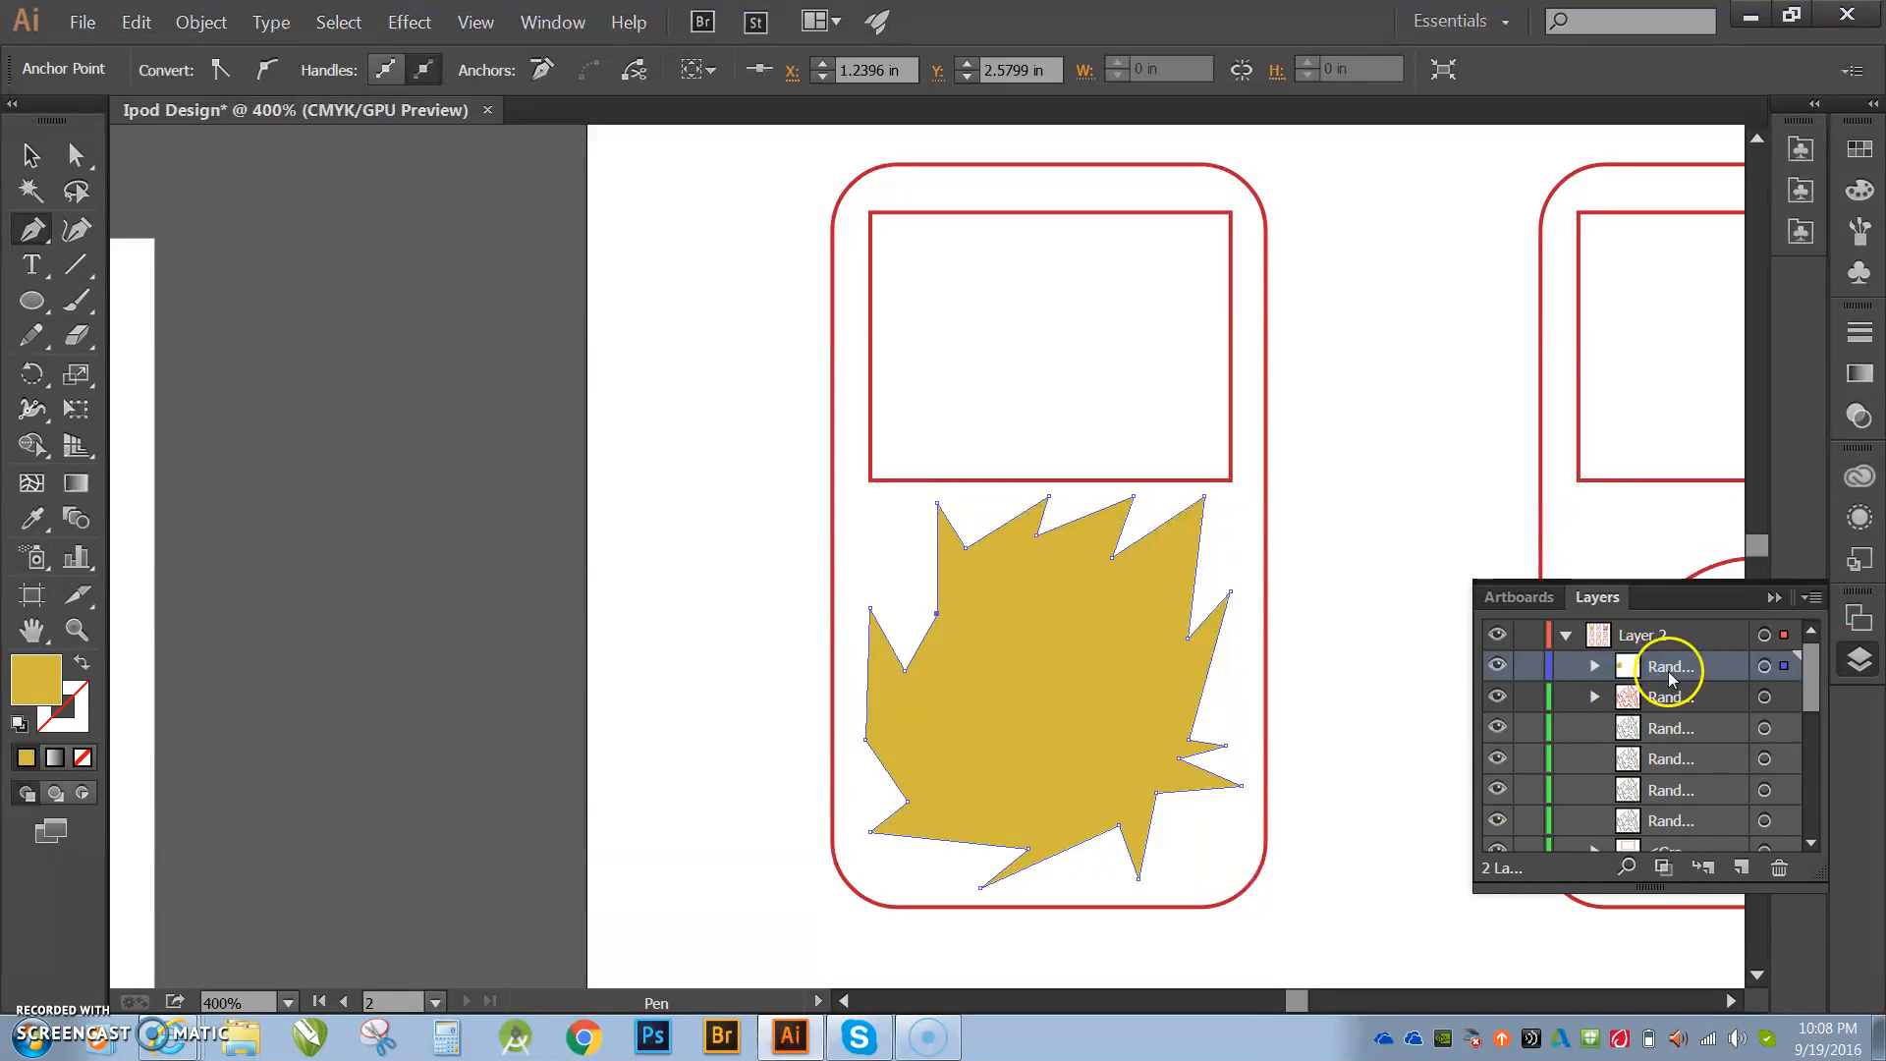
pyautogui.click(1595, 665)
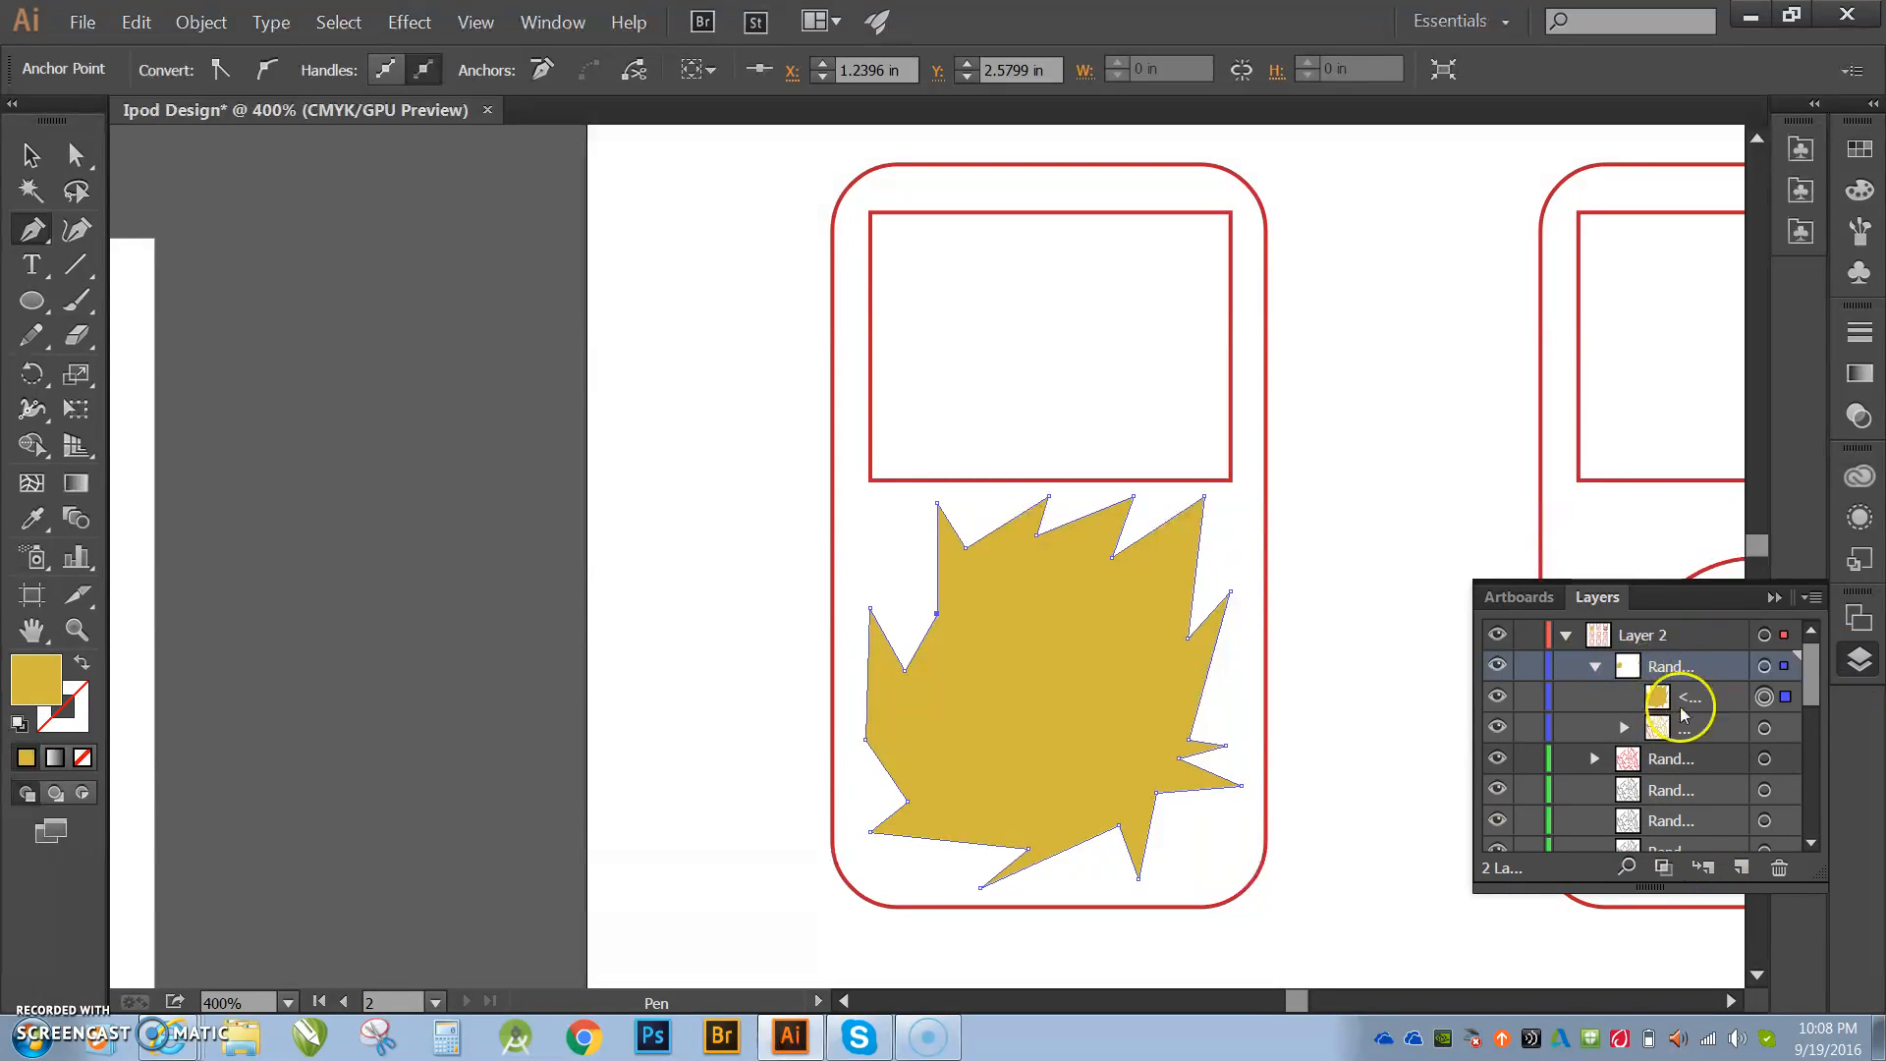
pyautogui.click(1623, 727)
pyautogui.scroll(-3, 1700, 729)
pyautogui.scroll(3, 1700, 728)
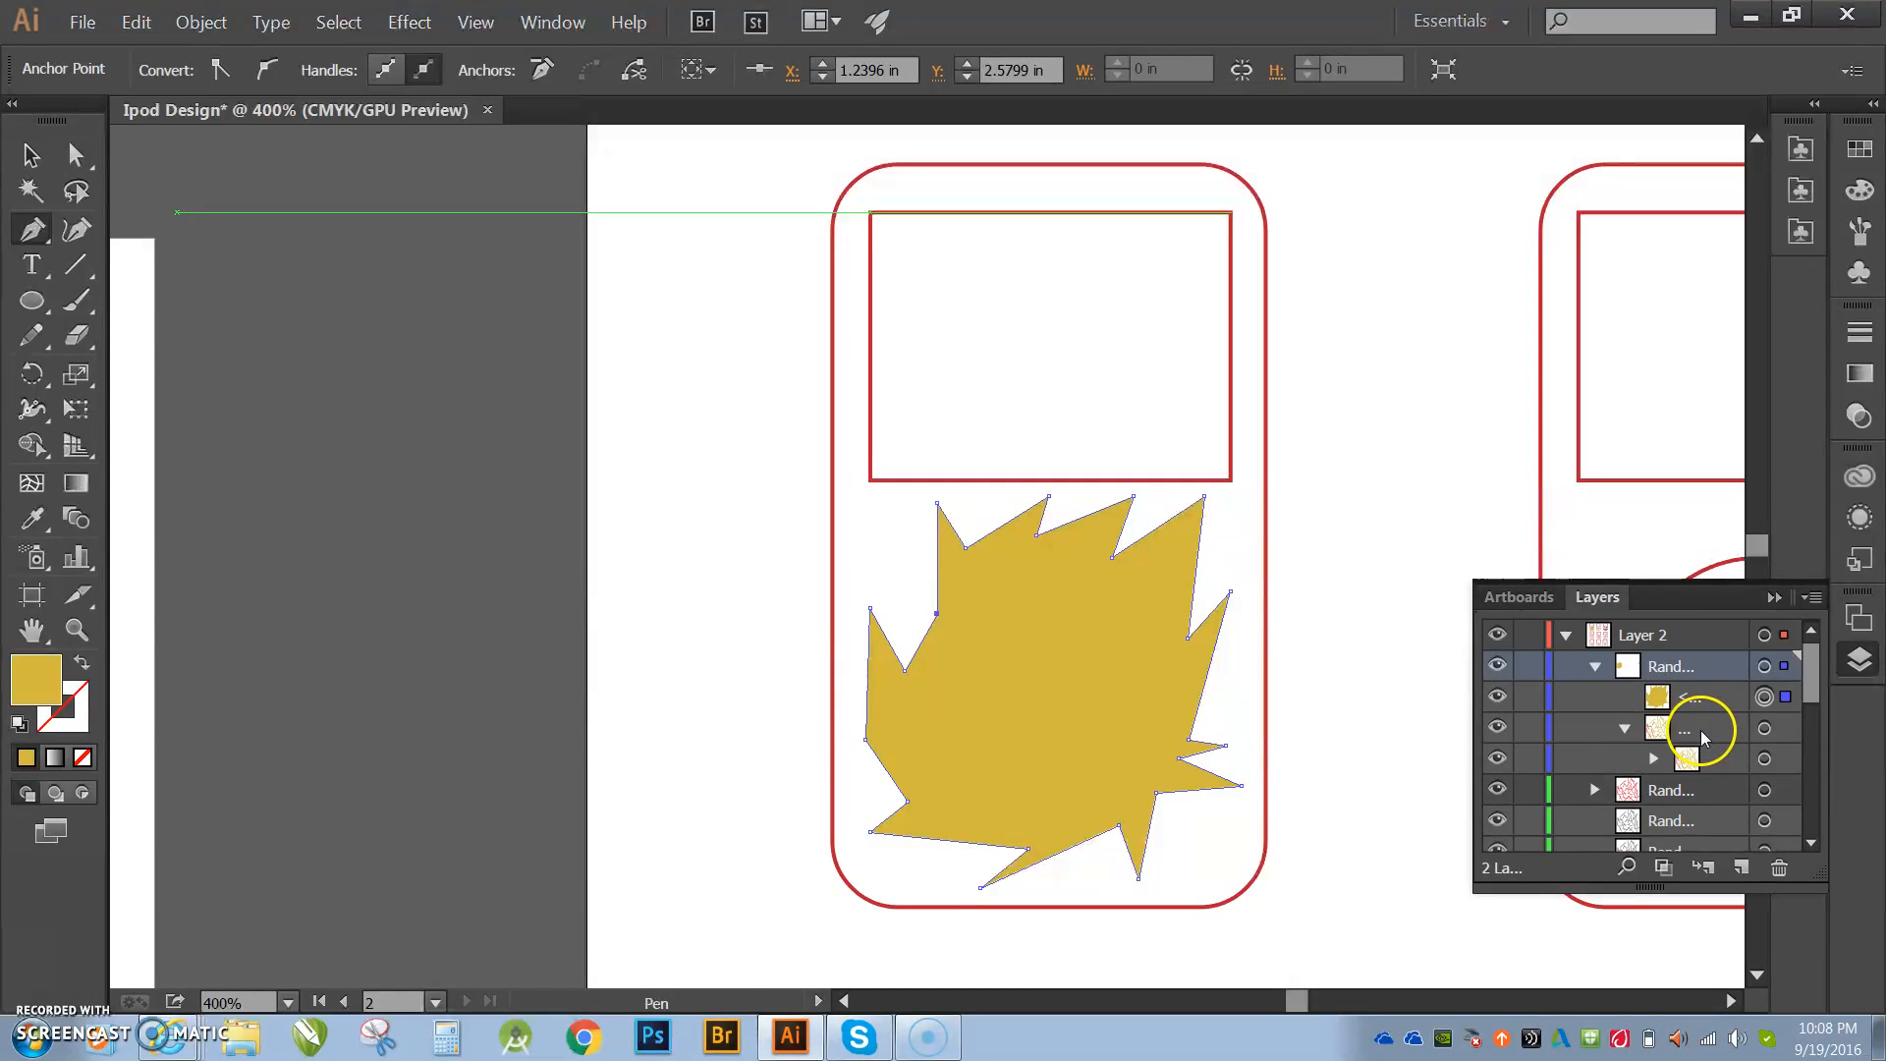
# Step: Collapse the top Random Hatching group and its subgroup, and move the group below the other Random Hatching items in Layer 2
pyautogui.scroll(-3, 1651, 757)
pyautogui.scroll(3, 1651, 757)
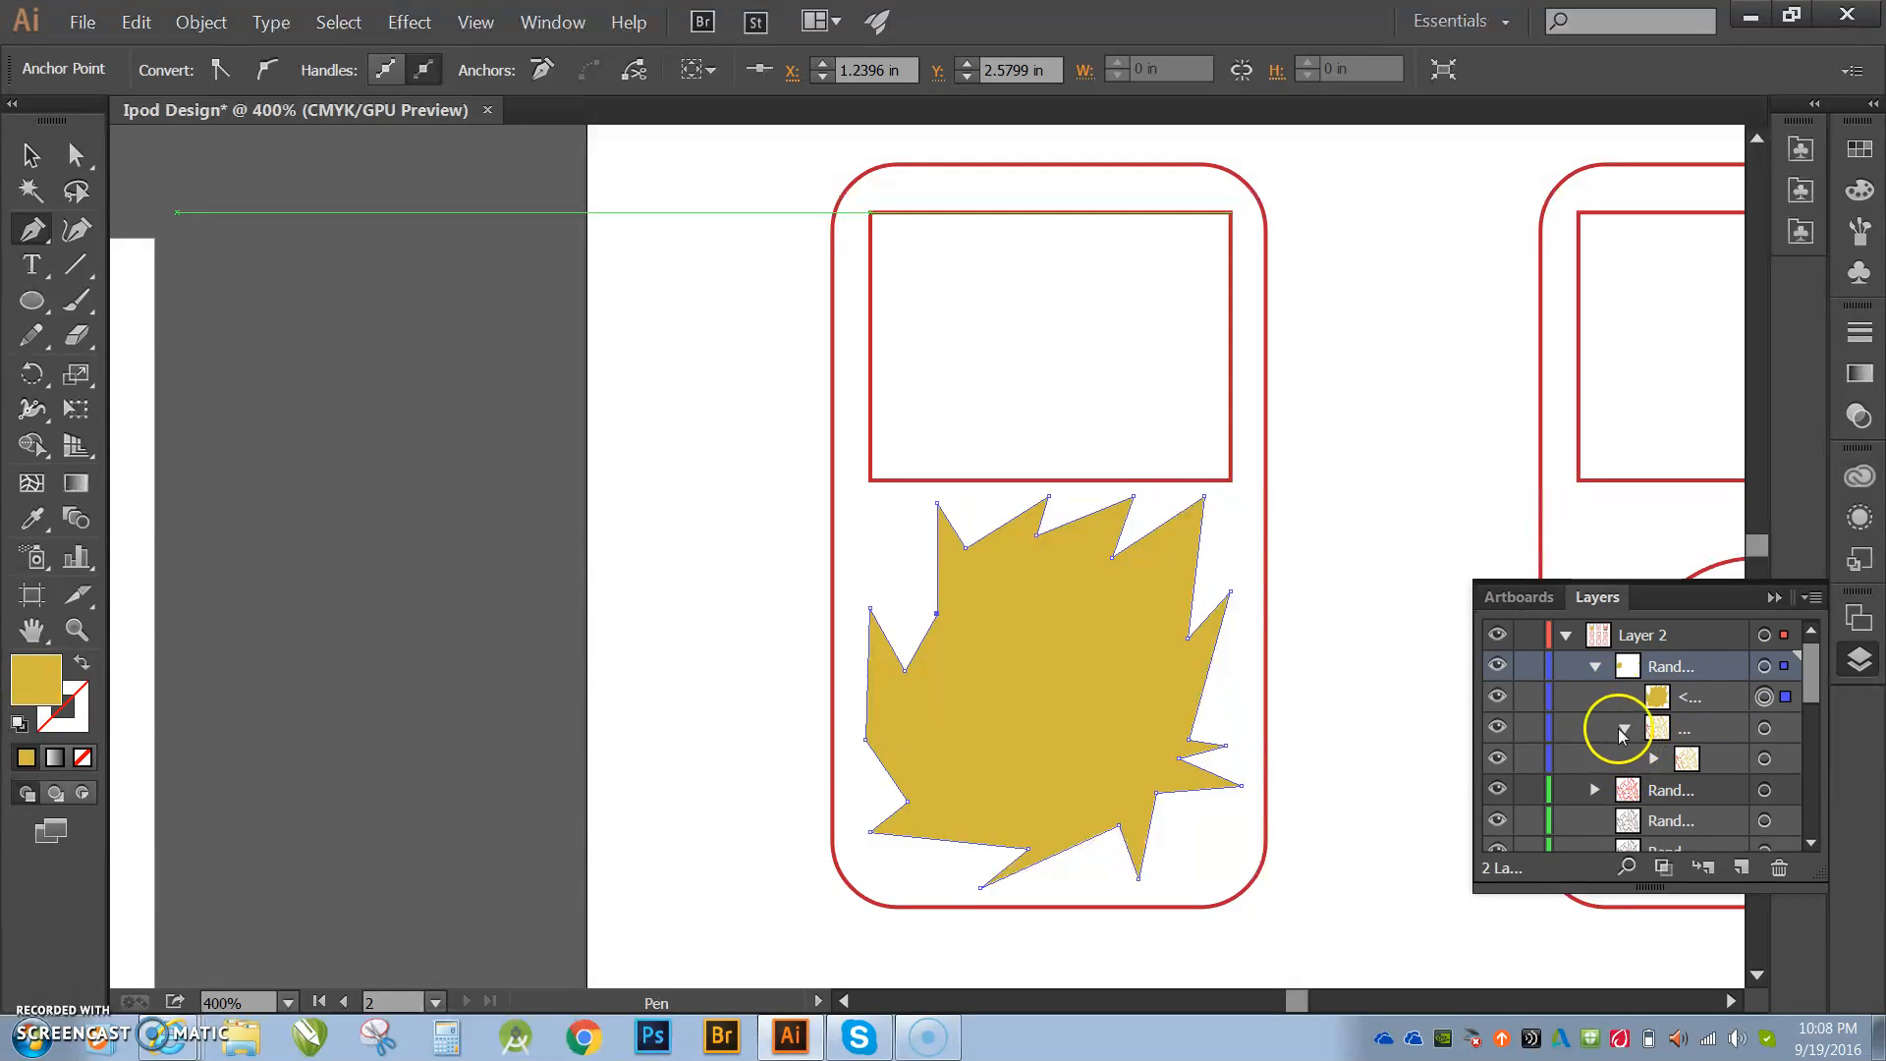
pyautogui.click(1623, 727)
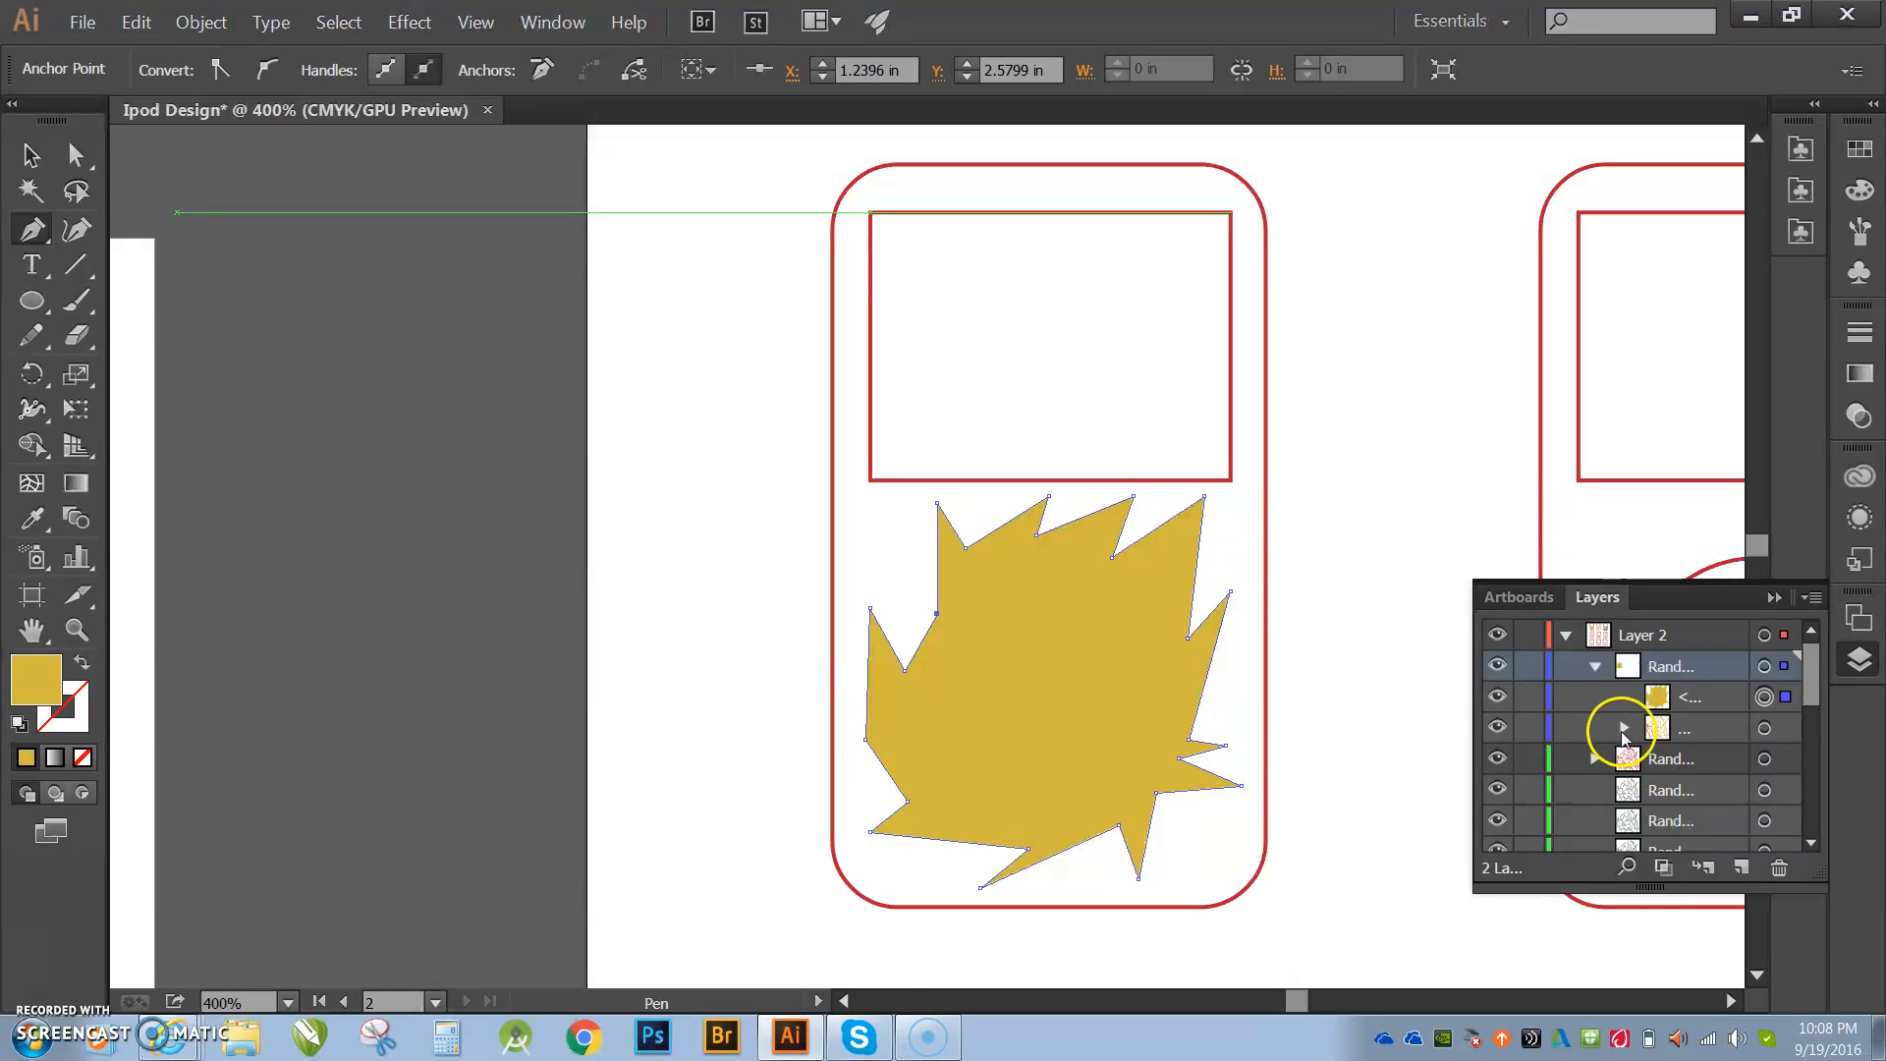
pyautogui.click(1595, 666)
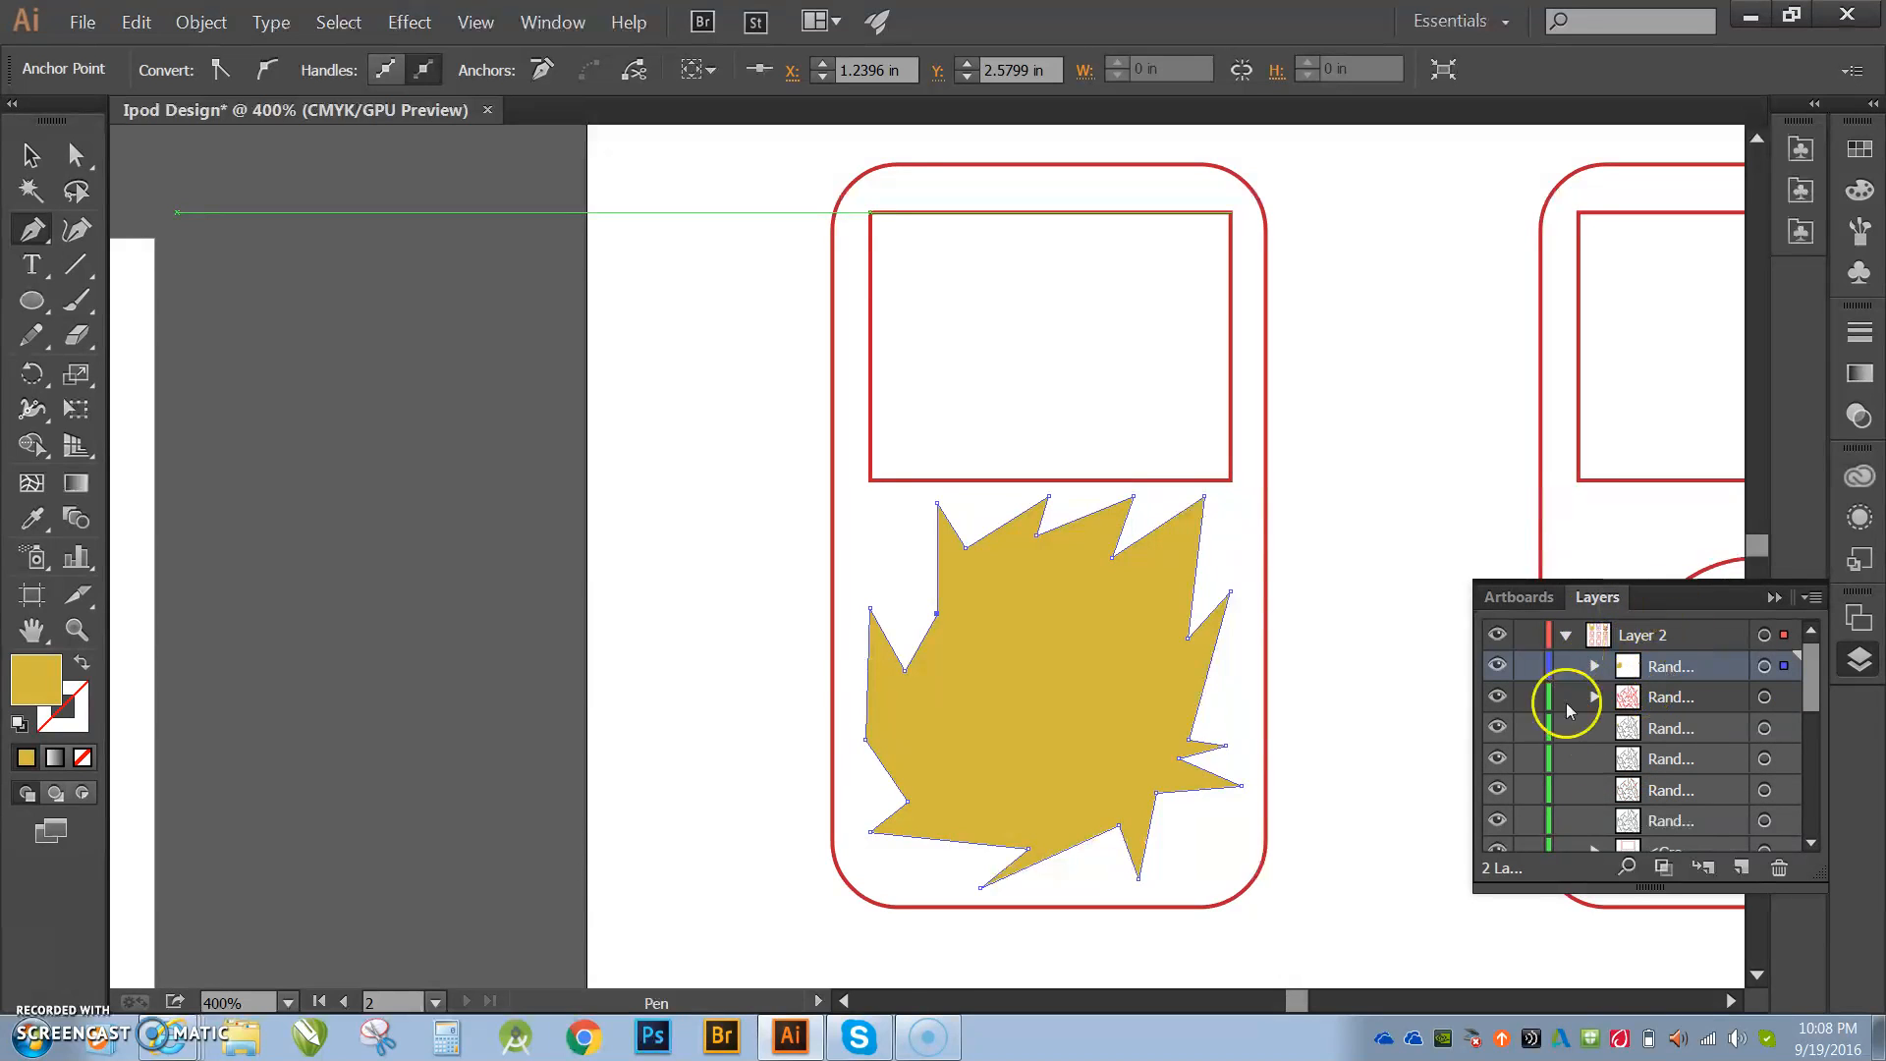
pyautogui.moveTo(1666, 668)
pyautogui.mouseDown()
pyautogui.moveTo(1669, 850)
pyautogui.moveTo(1669, 676)
pyautogui.mouseUp()
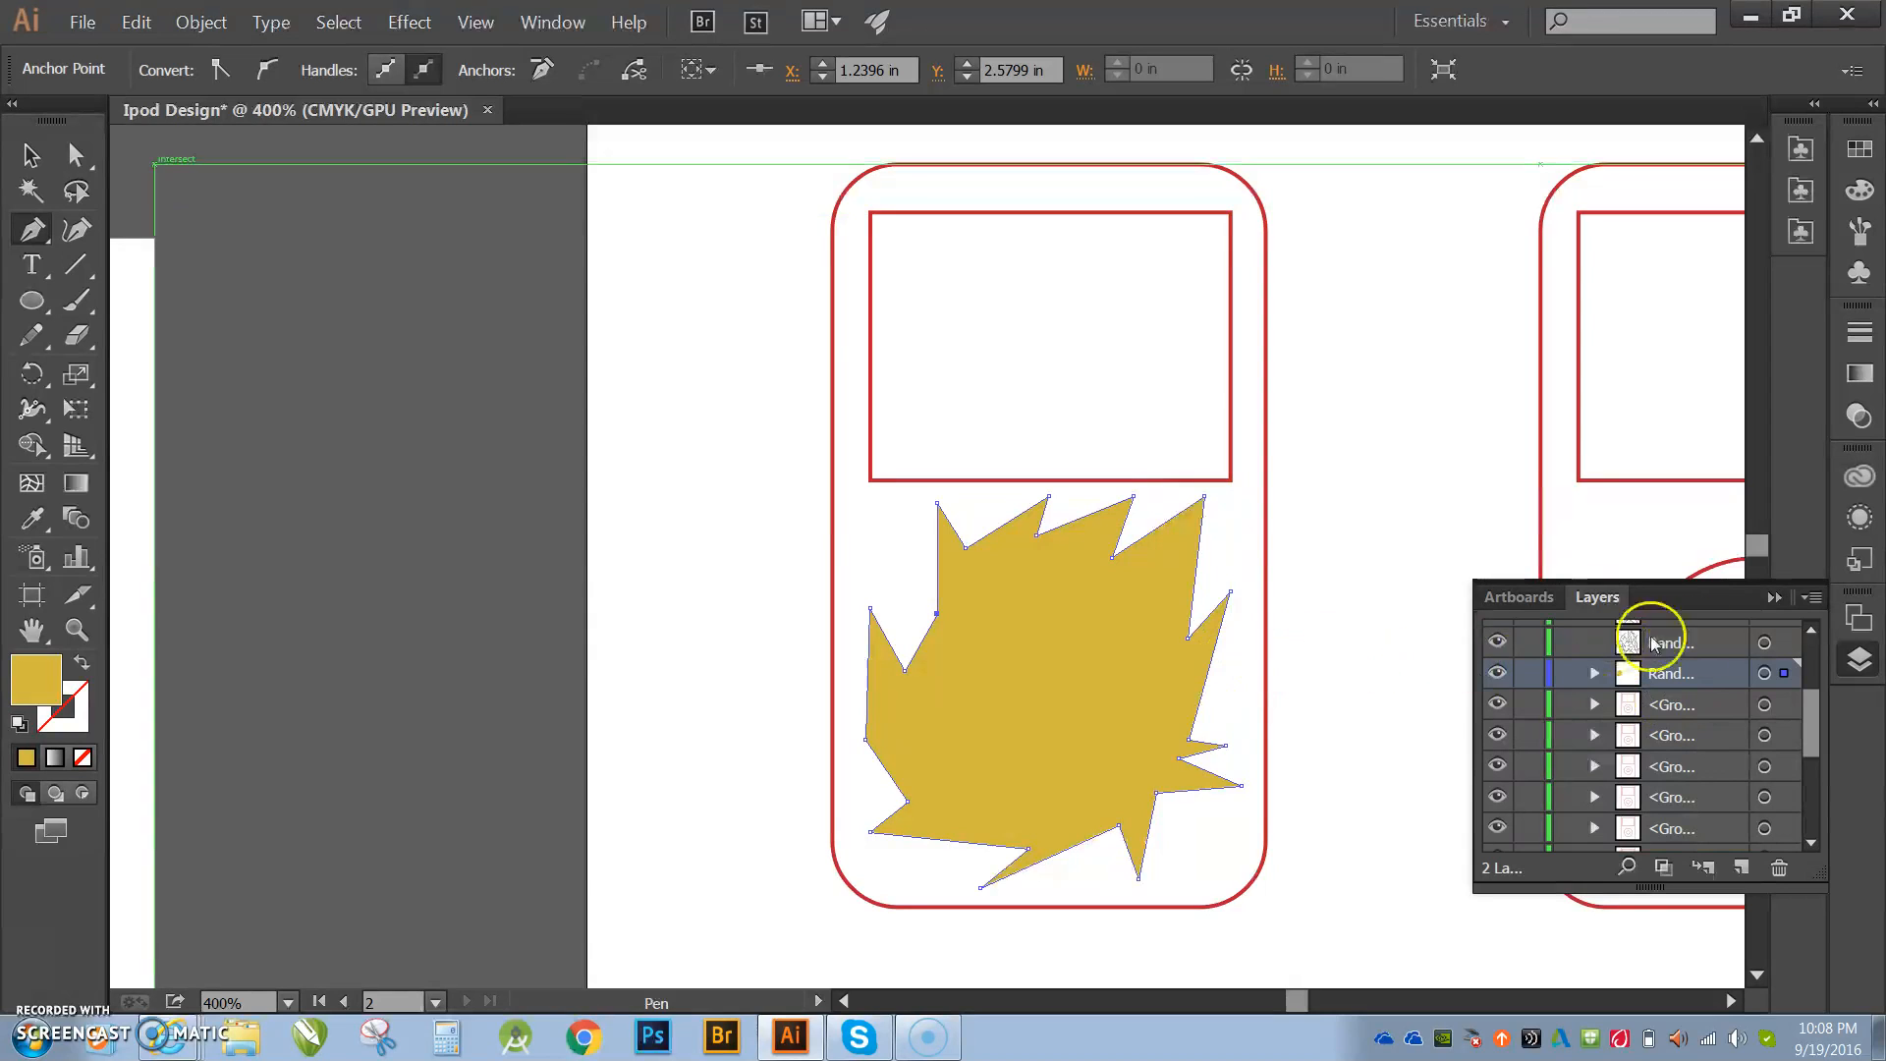
pyautogui.scroll(3, 1699, 757)
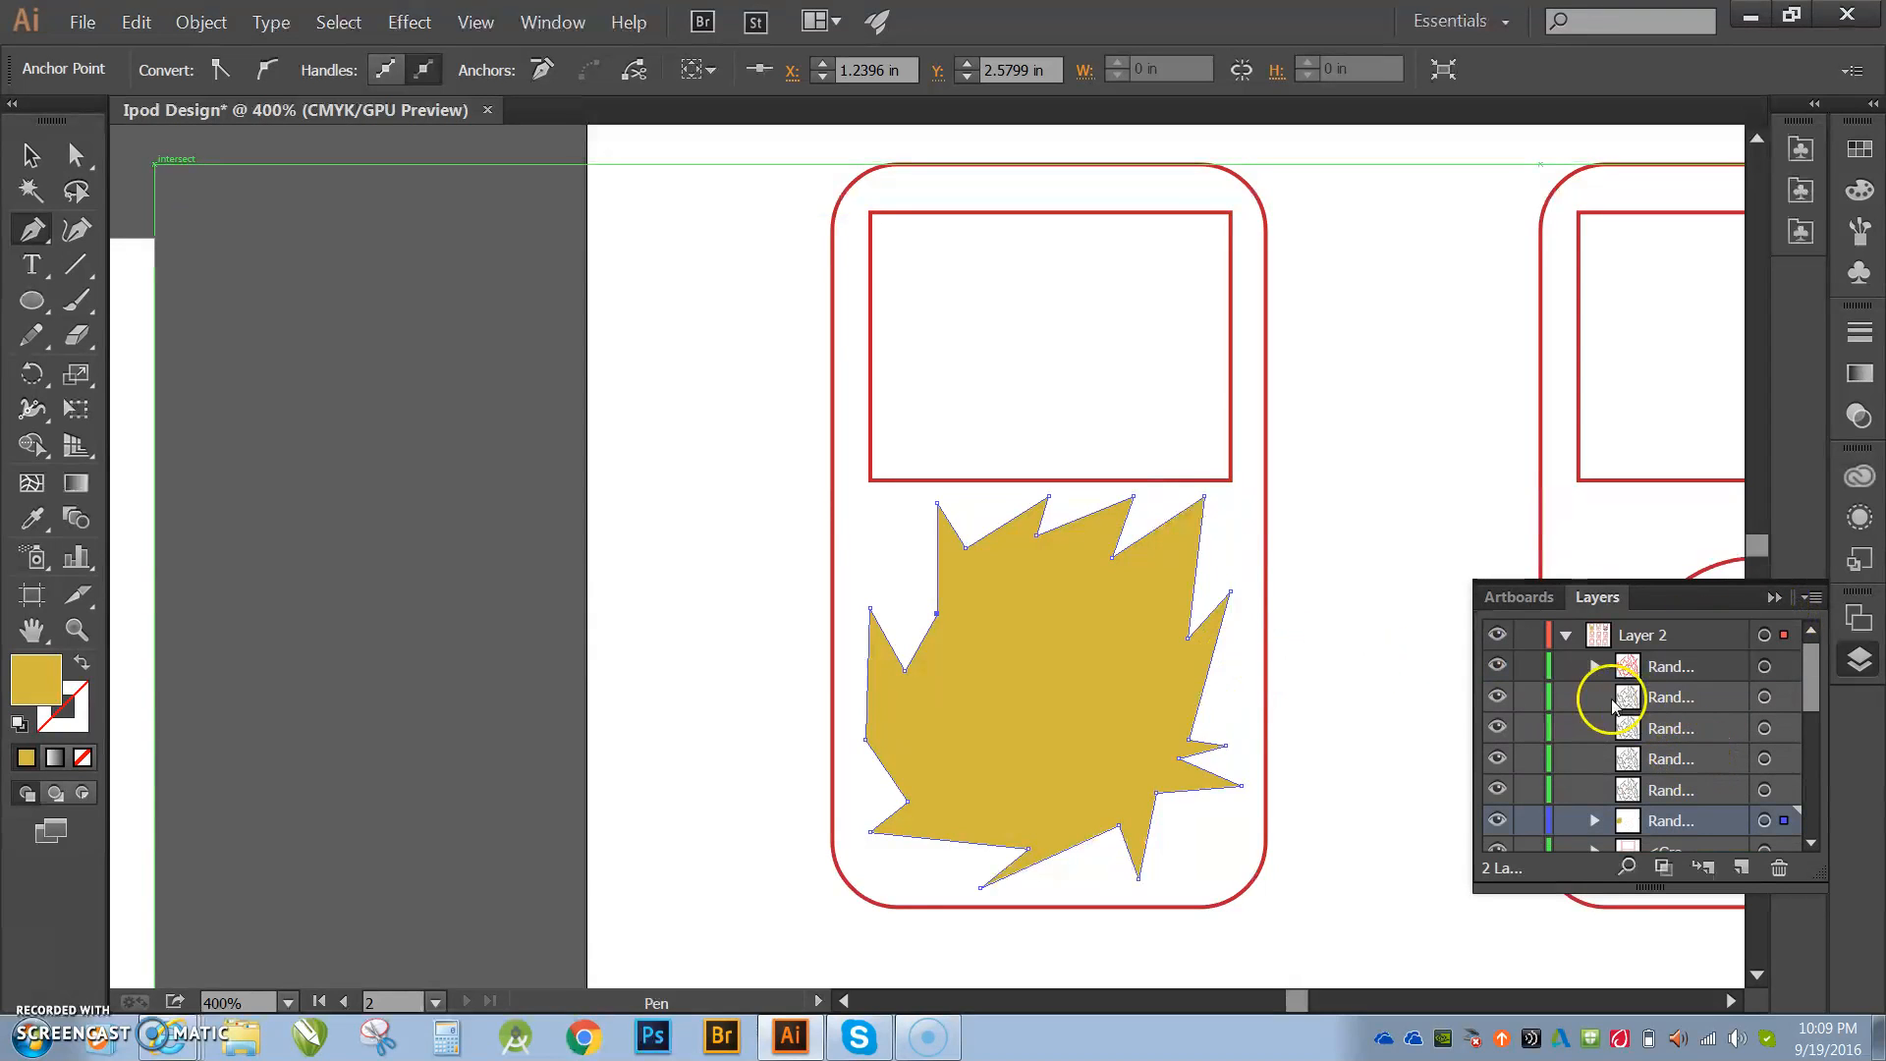
# Step: Expand the uppermost Random Hatching group and examine the stacking order of Layer 2 from its hatching groups down to the bottom rectangles
pyautogui.click(1593, 668)
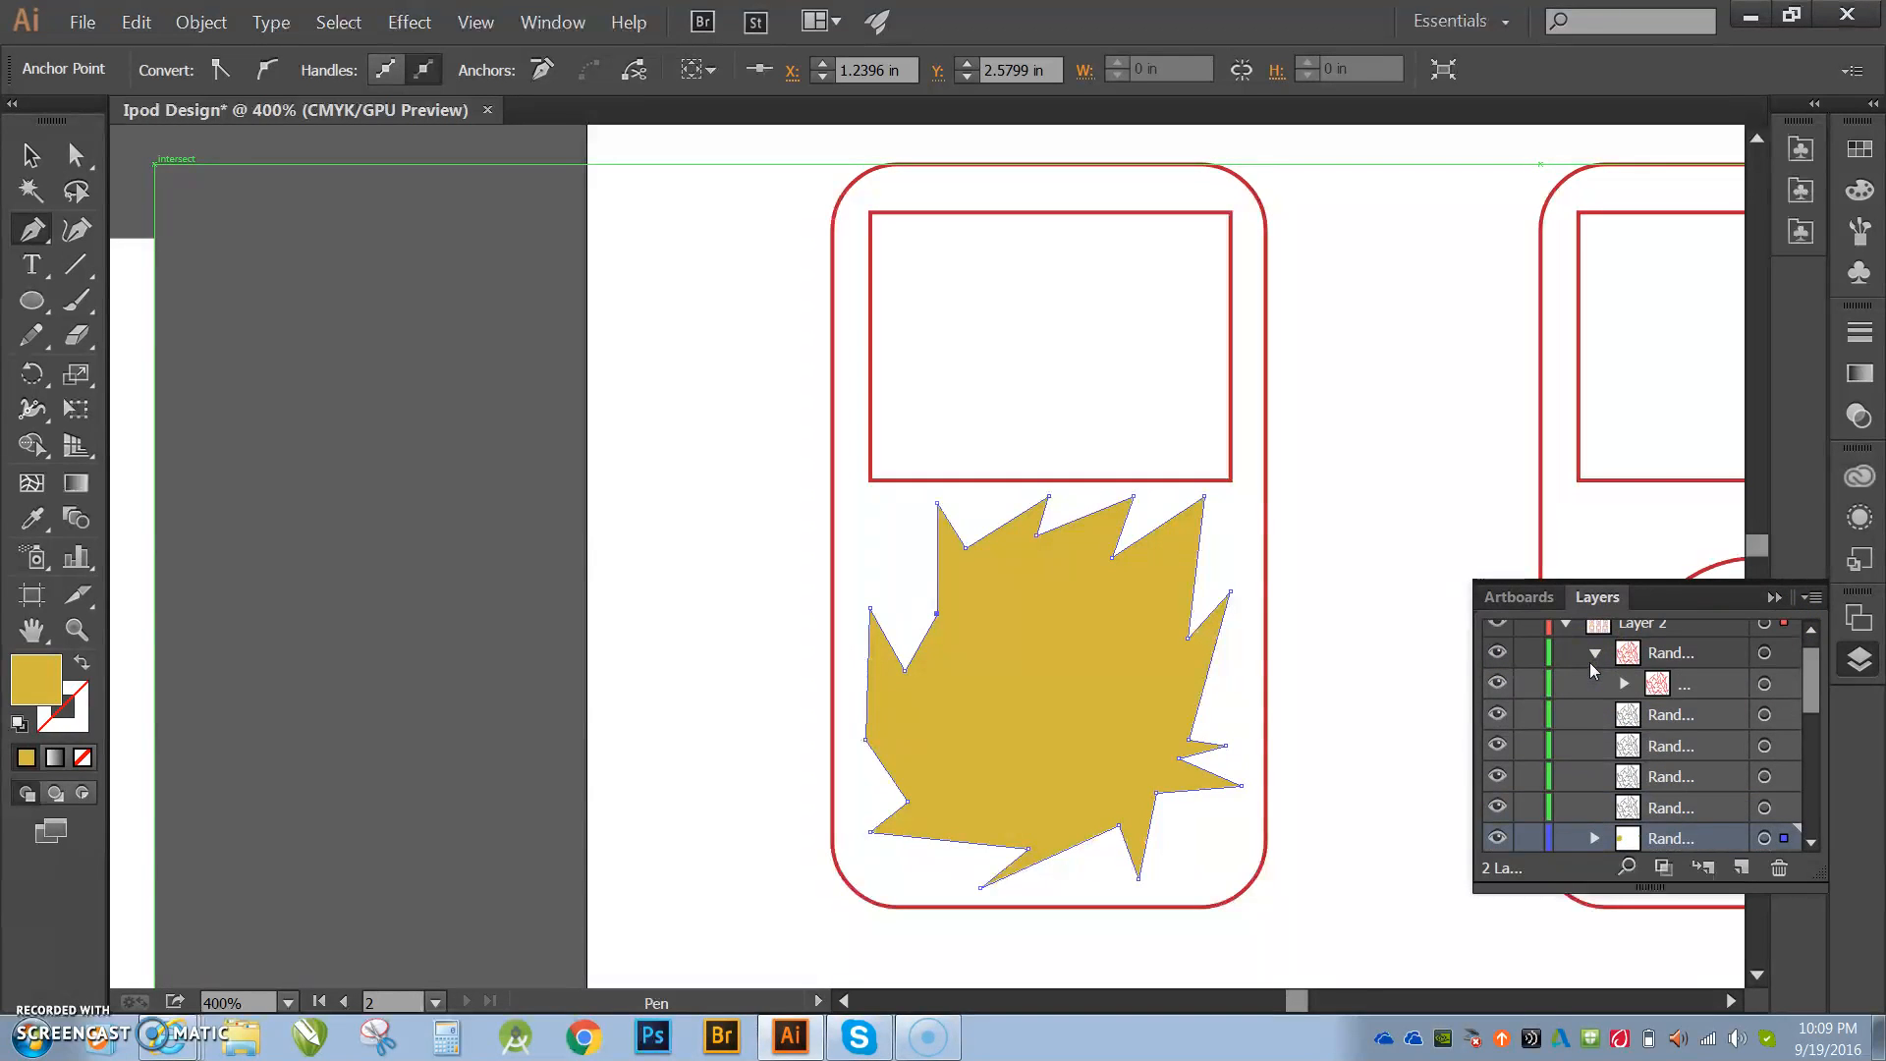
pyautogui.scroll(-5, 1601, 715)
pyautogui.scroll(1, 1605, 711)
pyautogui.scroll(-1, 1605, 711)
pyautogui.click(1673, 714)
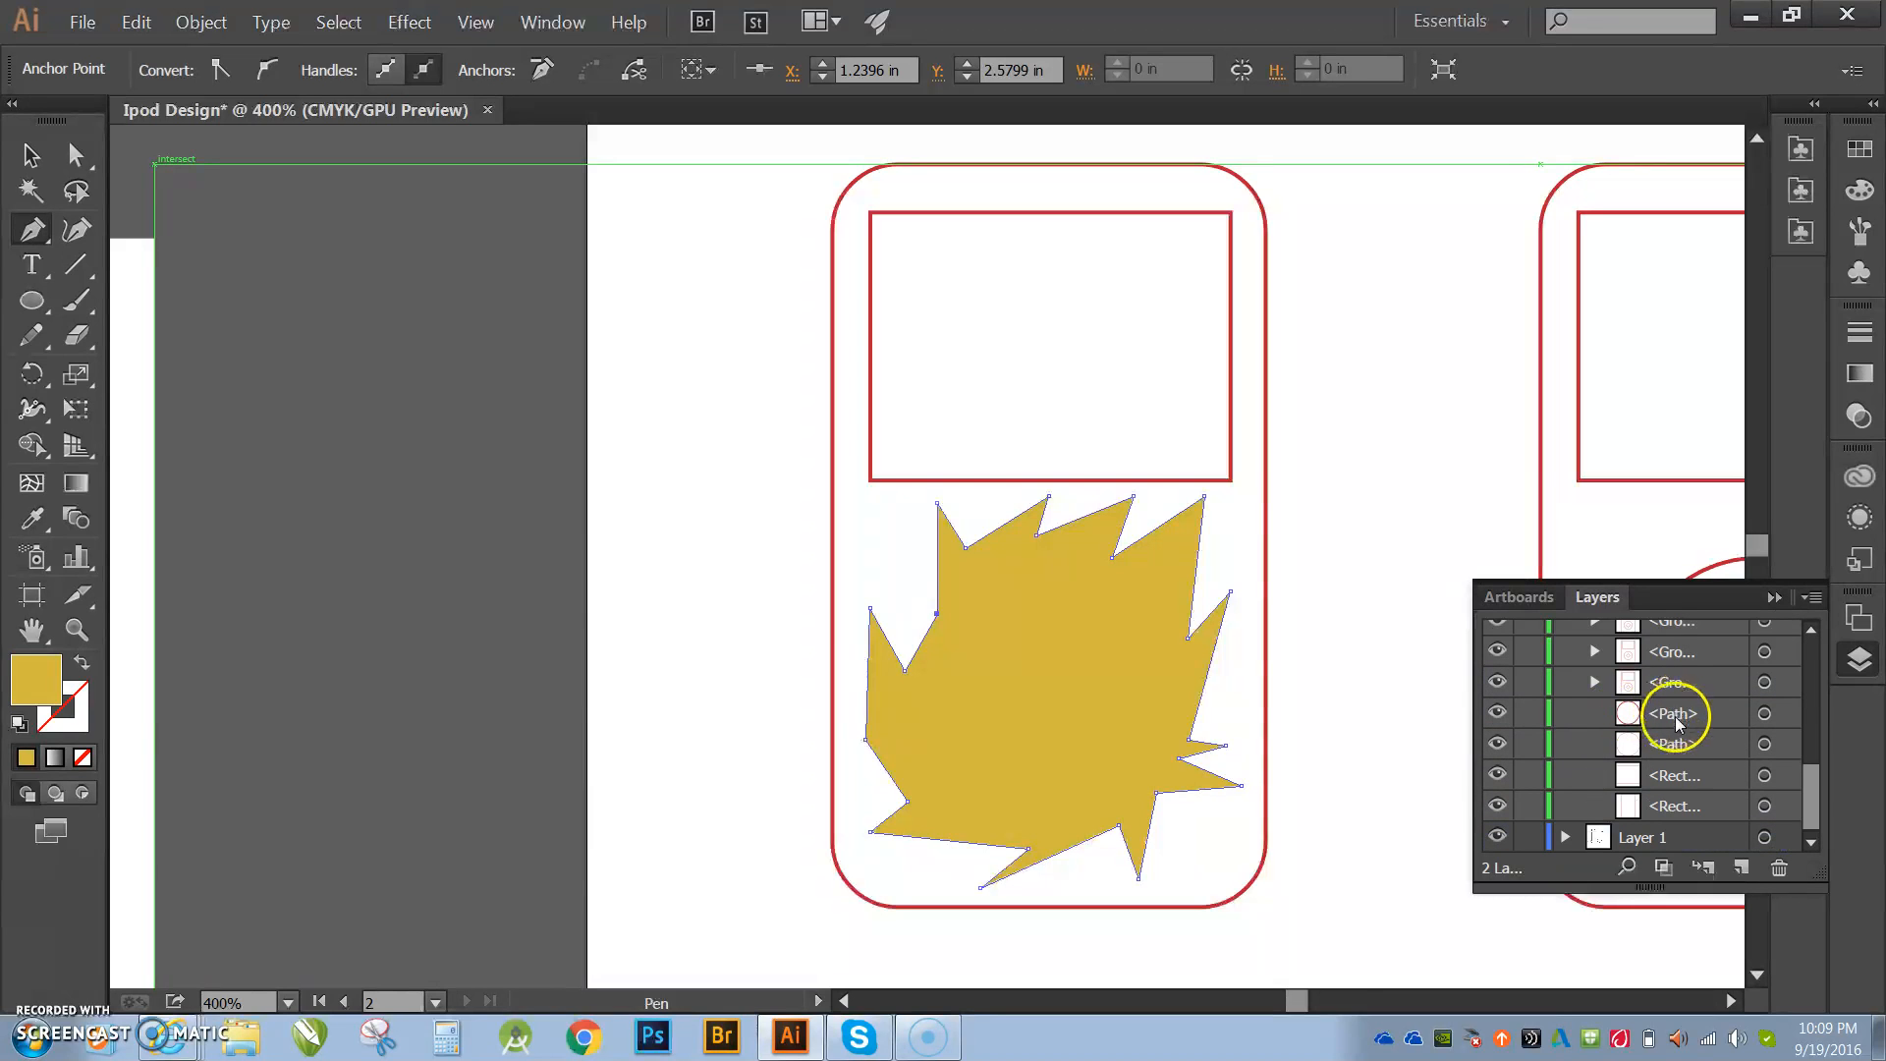
pyautogui.scroll(5, 1675, 746)
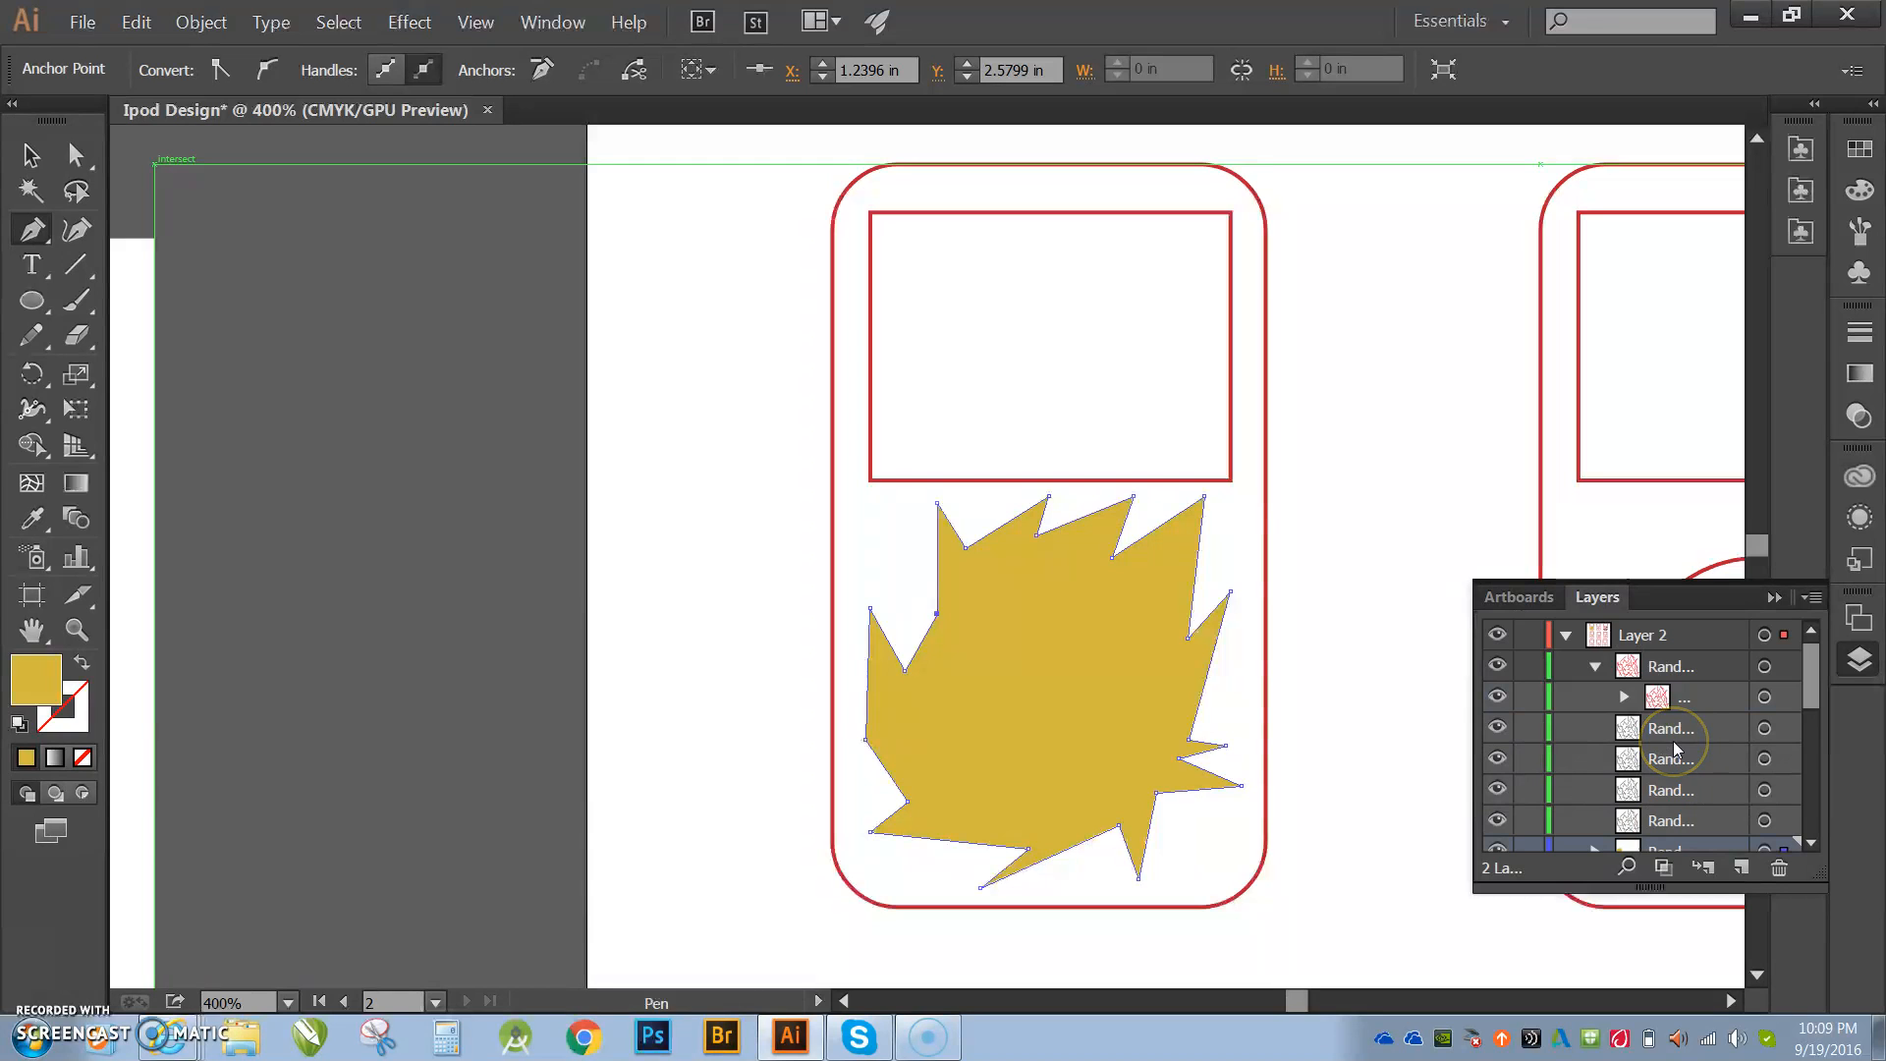
pyautogui.scroll(-3, 1672, 740)
pyautogui.scroll(3, 1672, 740)
pyautogui.scroll(-3, 1672, 741)
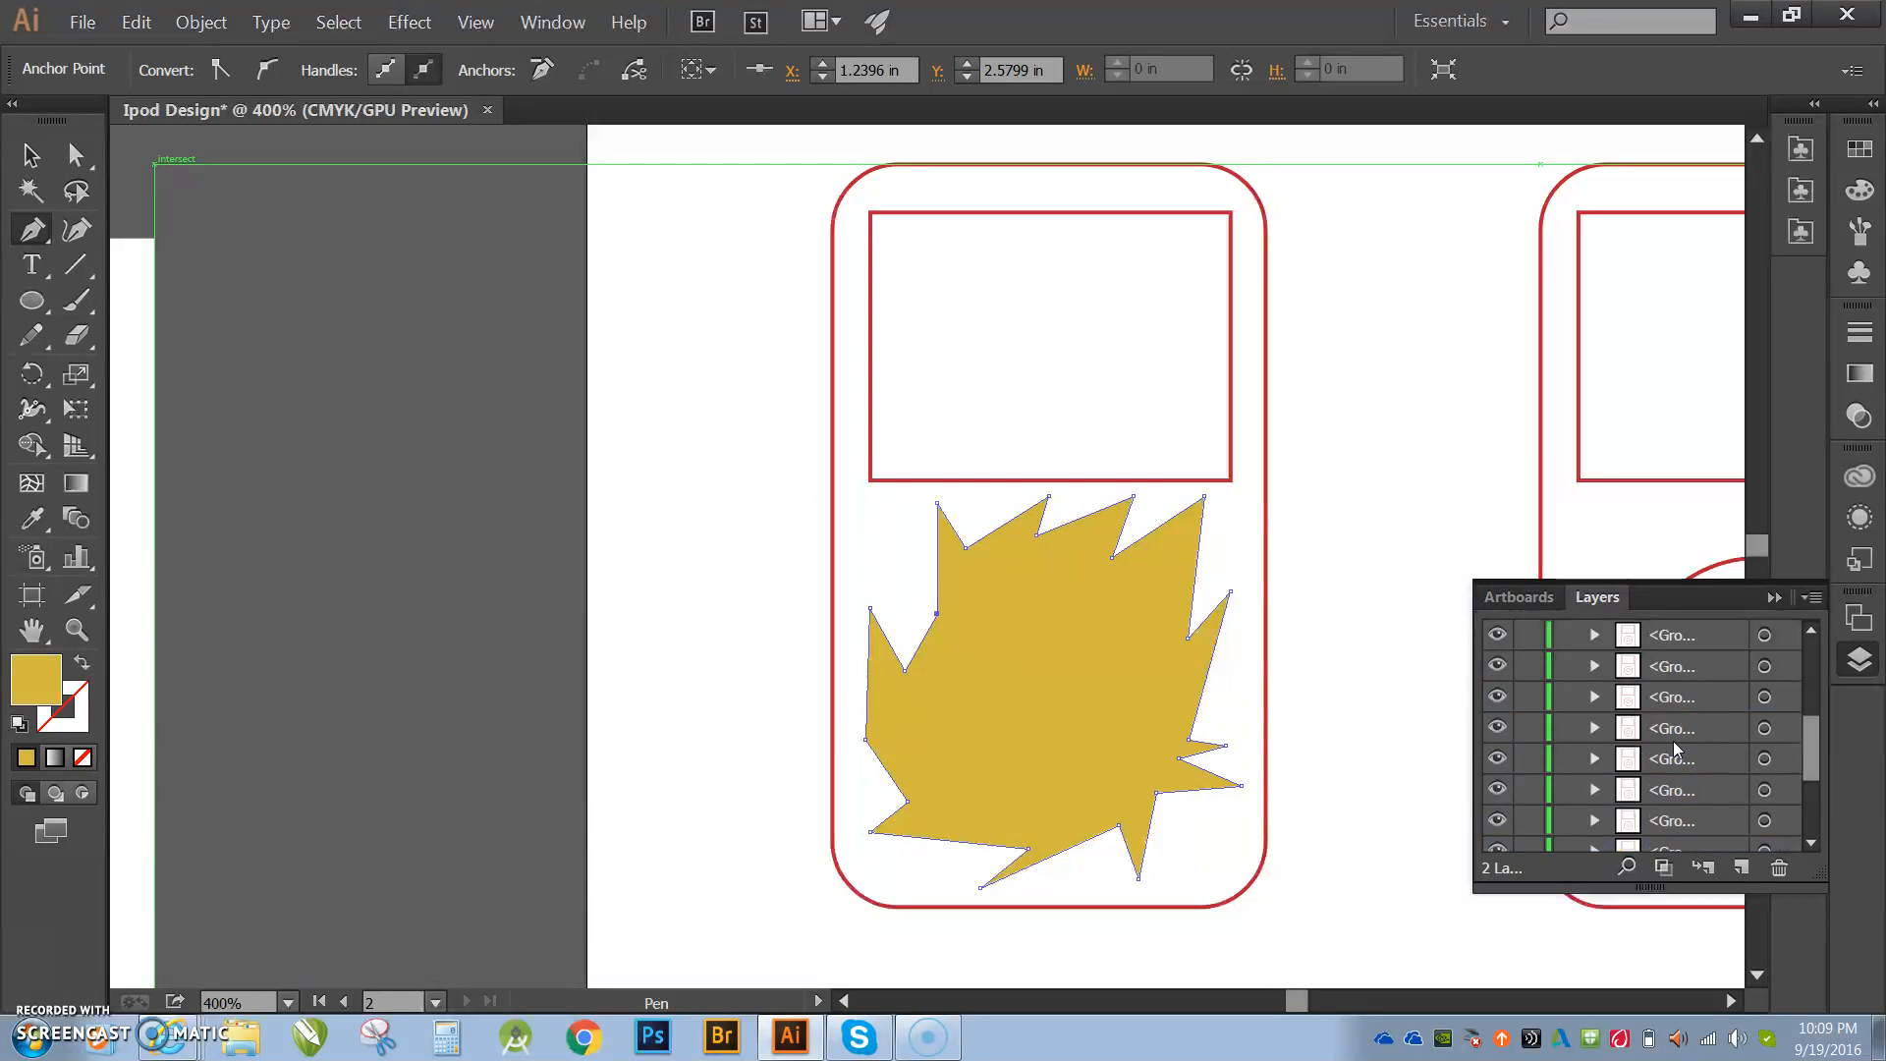
pyautogui.scroll(3, 1671, 735)
pyautogui.click(1666, 843)
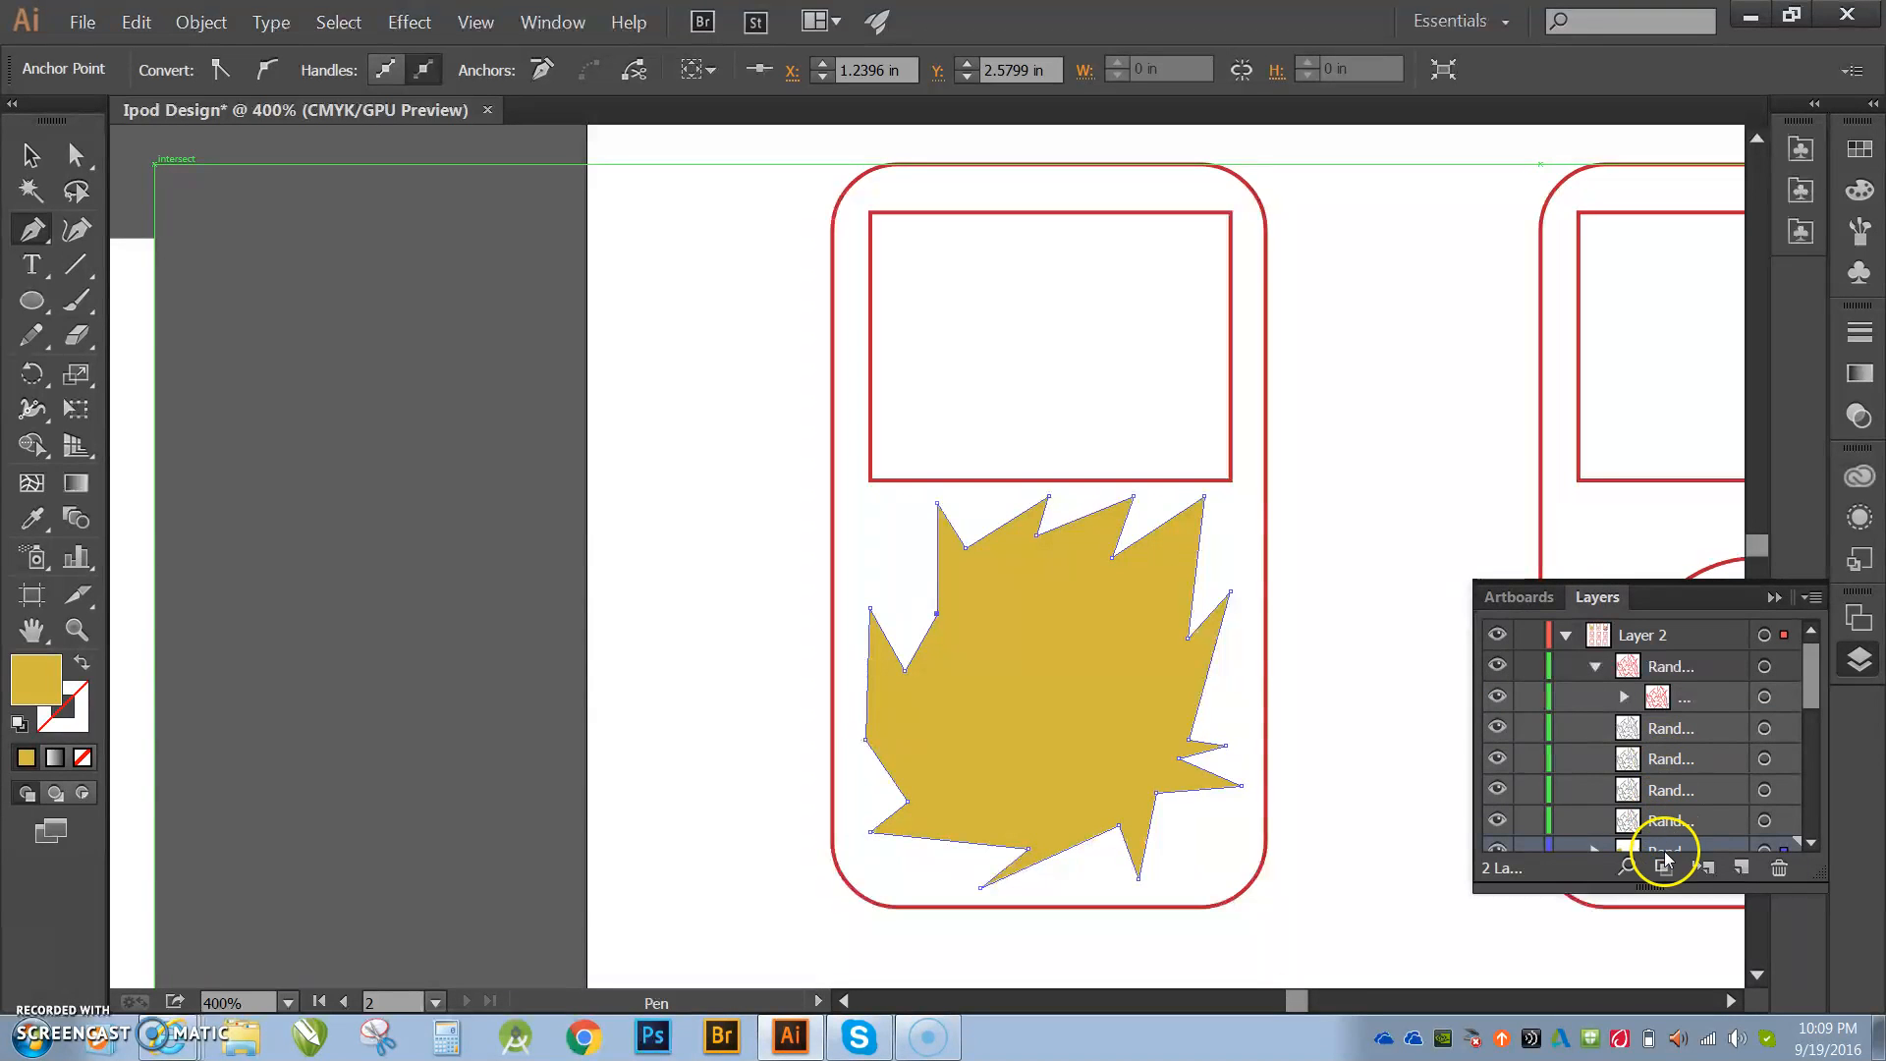
pyautogui.moveTo(1666, 843); pyautogui.dragTo(1666, 740)
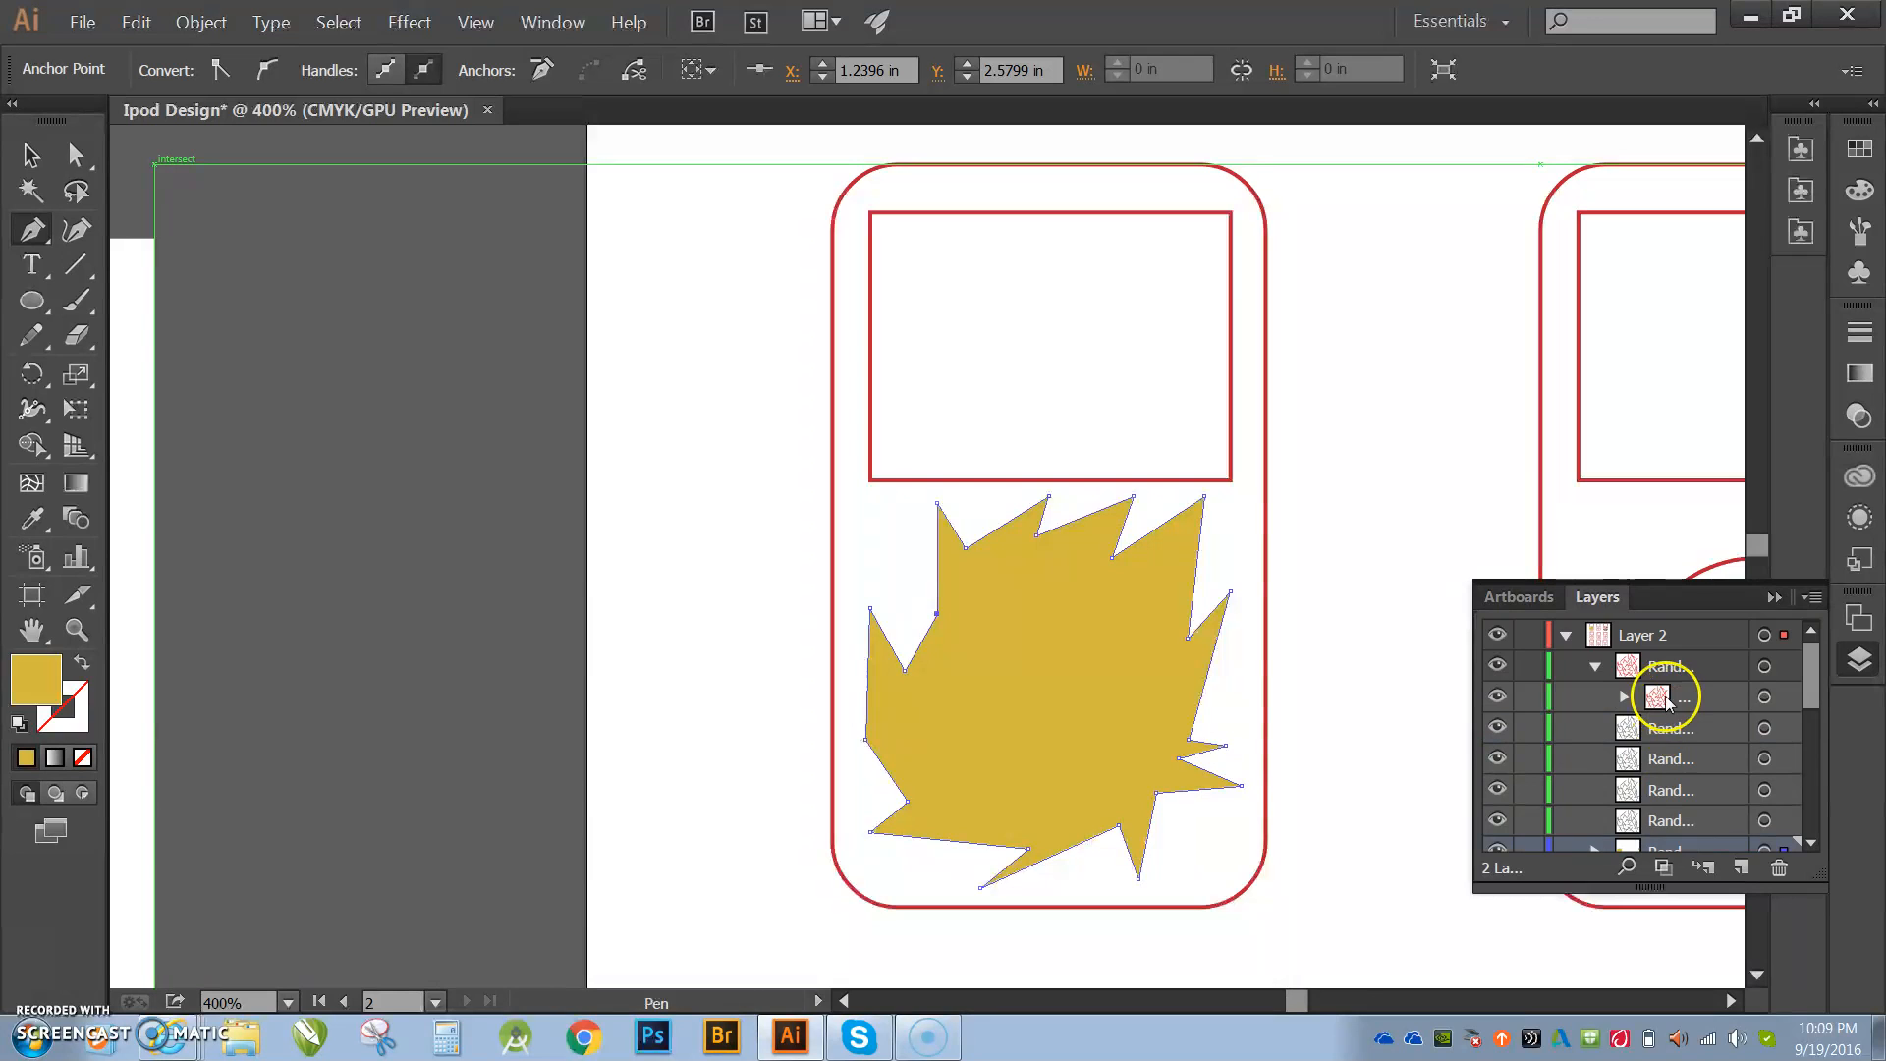
pyautogui.scroll(-3, 1662, 715)
pyautogui.click(1595, 651)
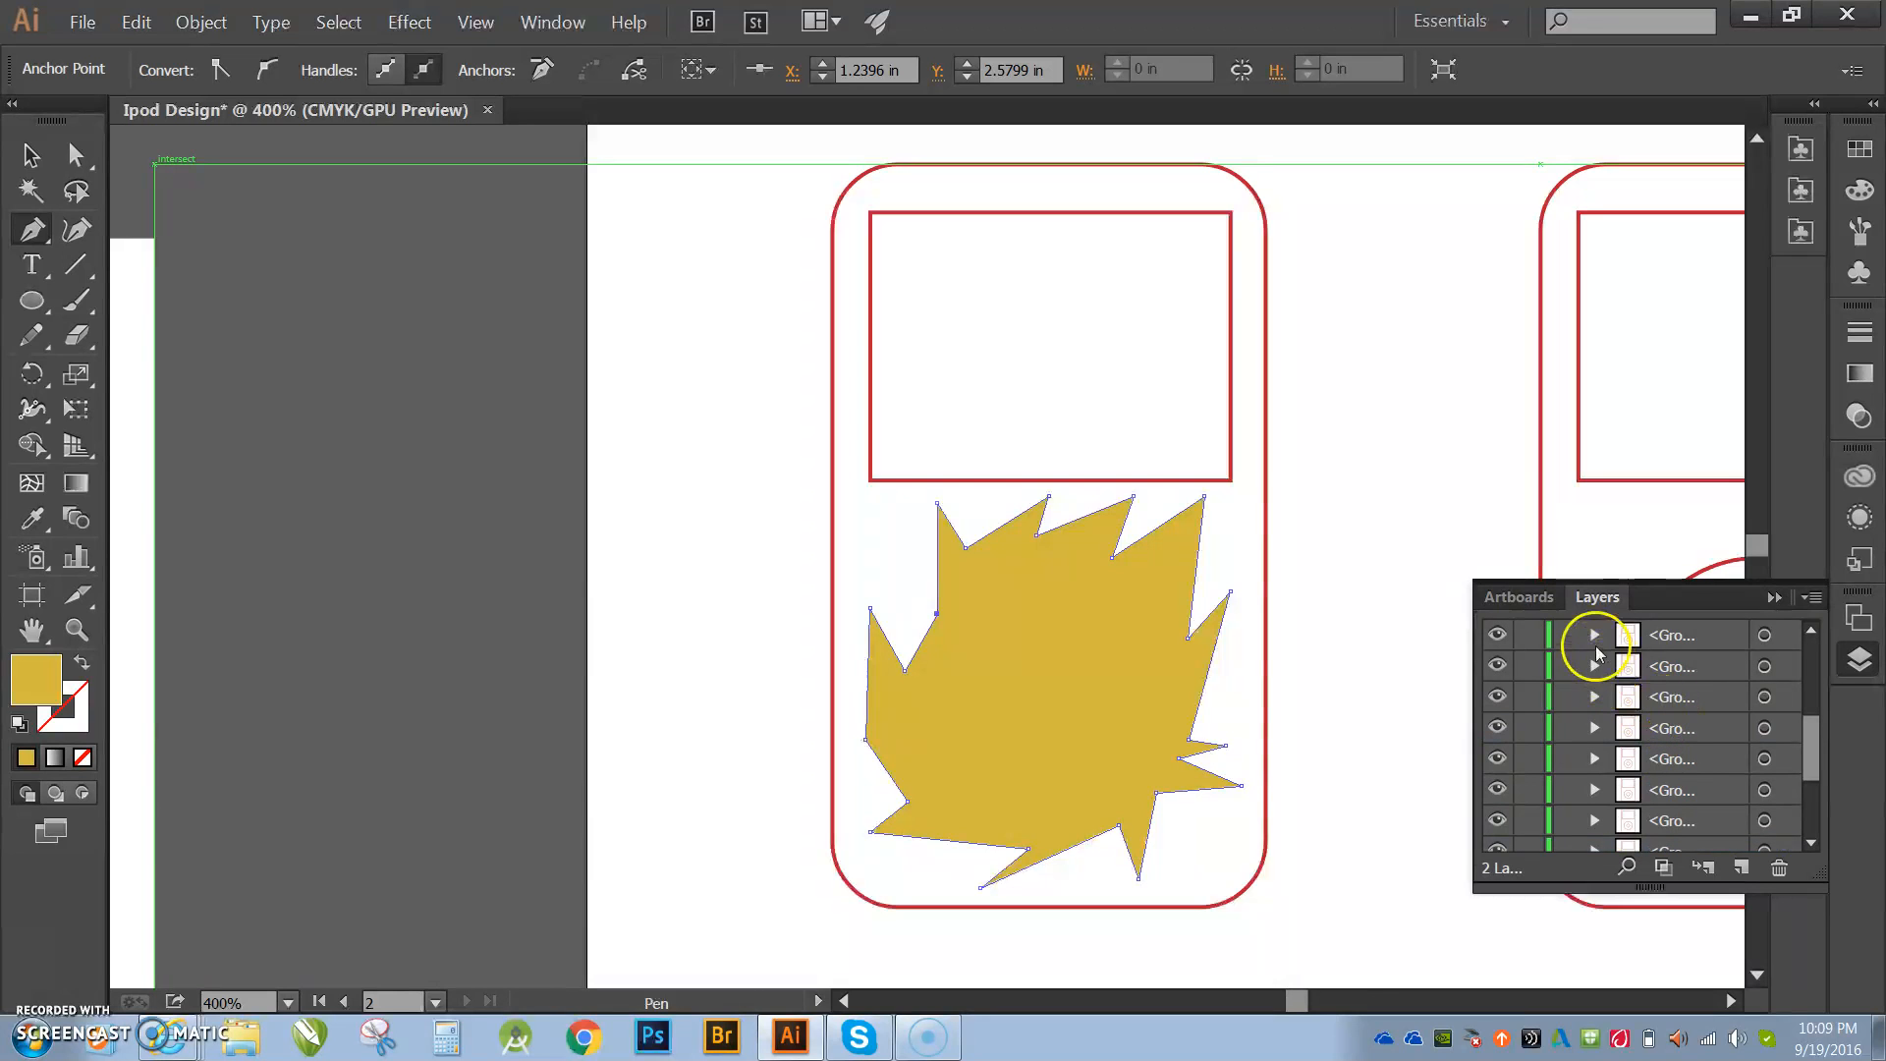
pyautogui.scroll(-3, 1641, 700)
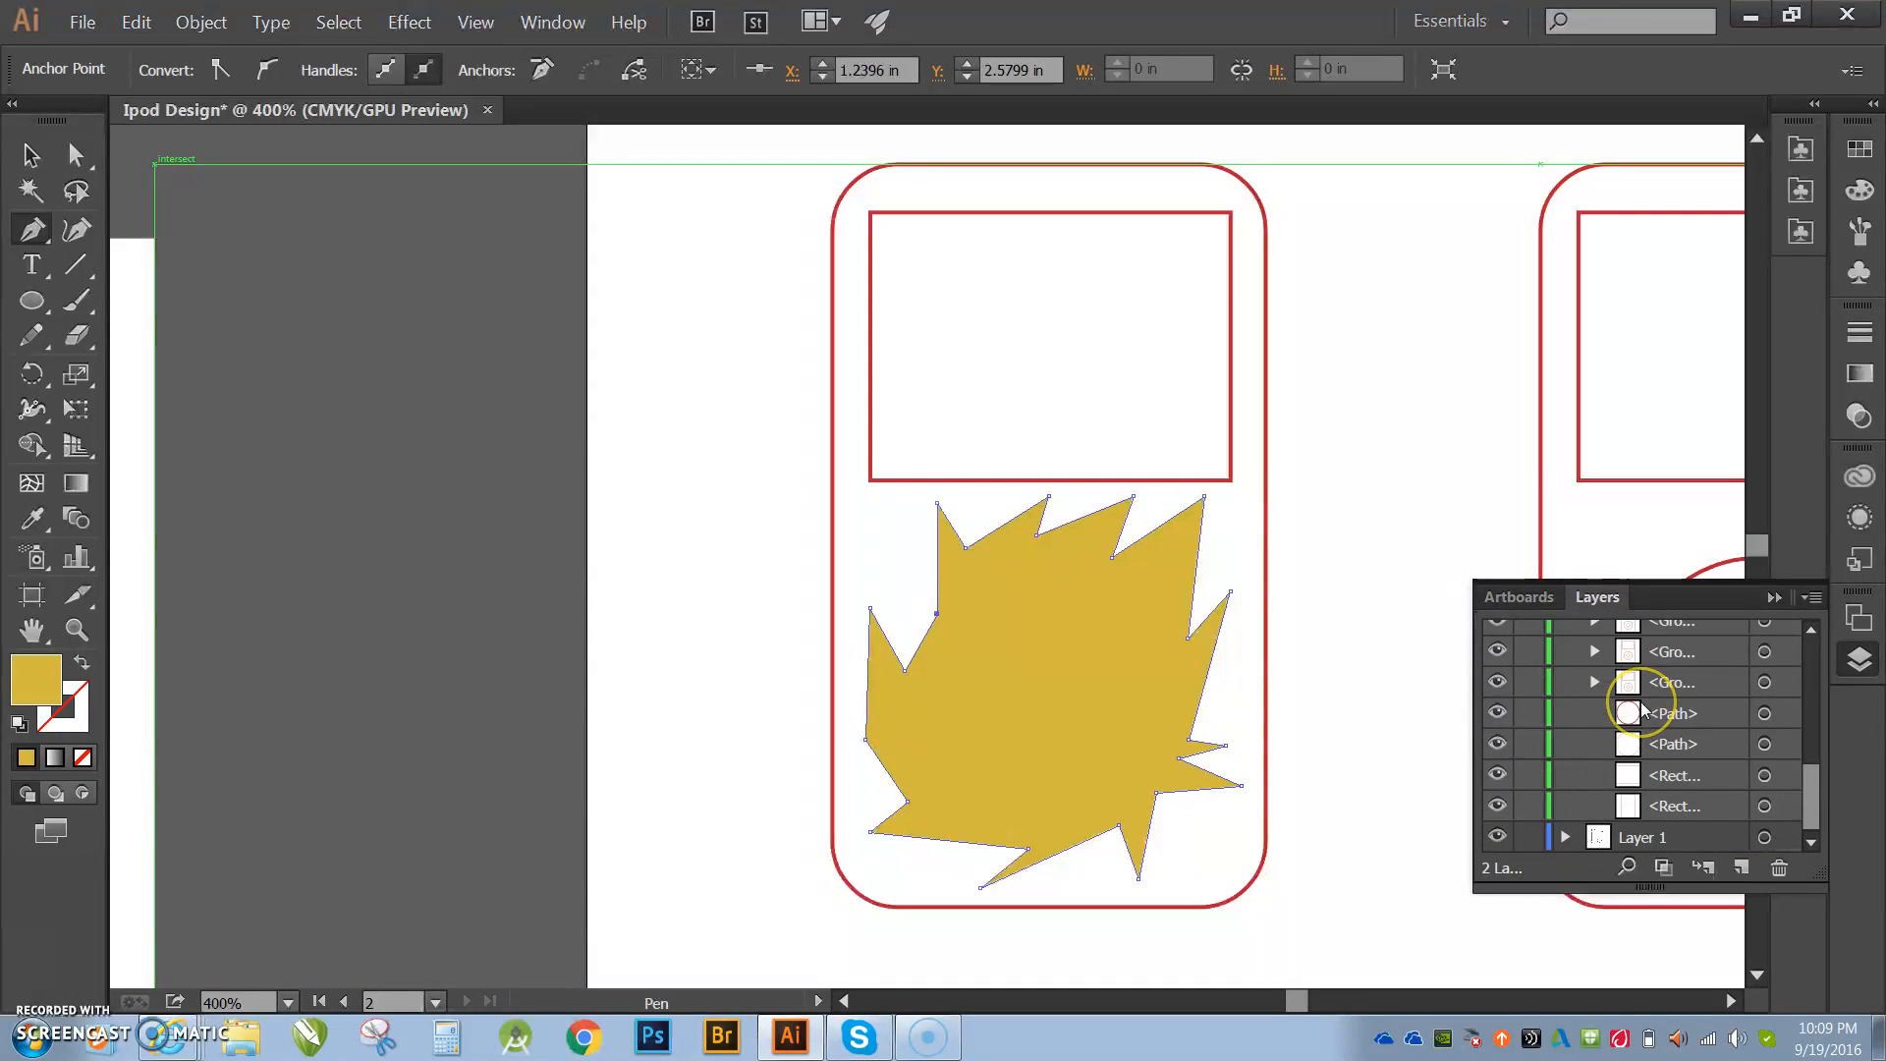
# Step: Move the burst path out of its Random Hatching group to below the last rectangle at the bottom of Layer 2
pyautogui.click(1656, 807)
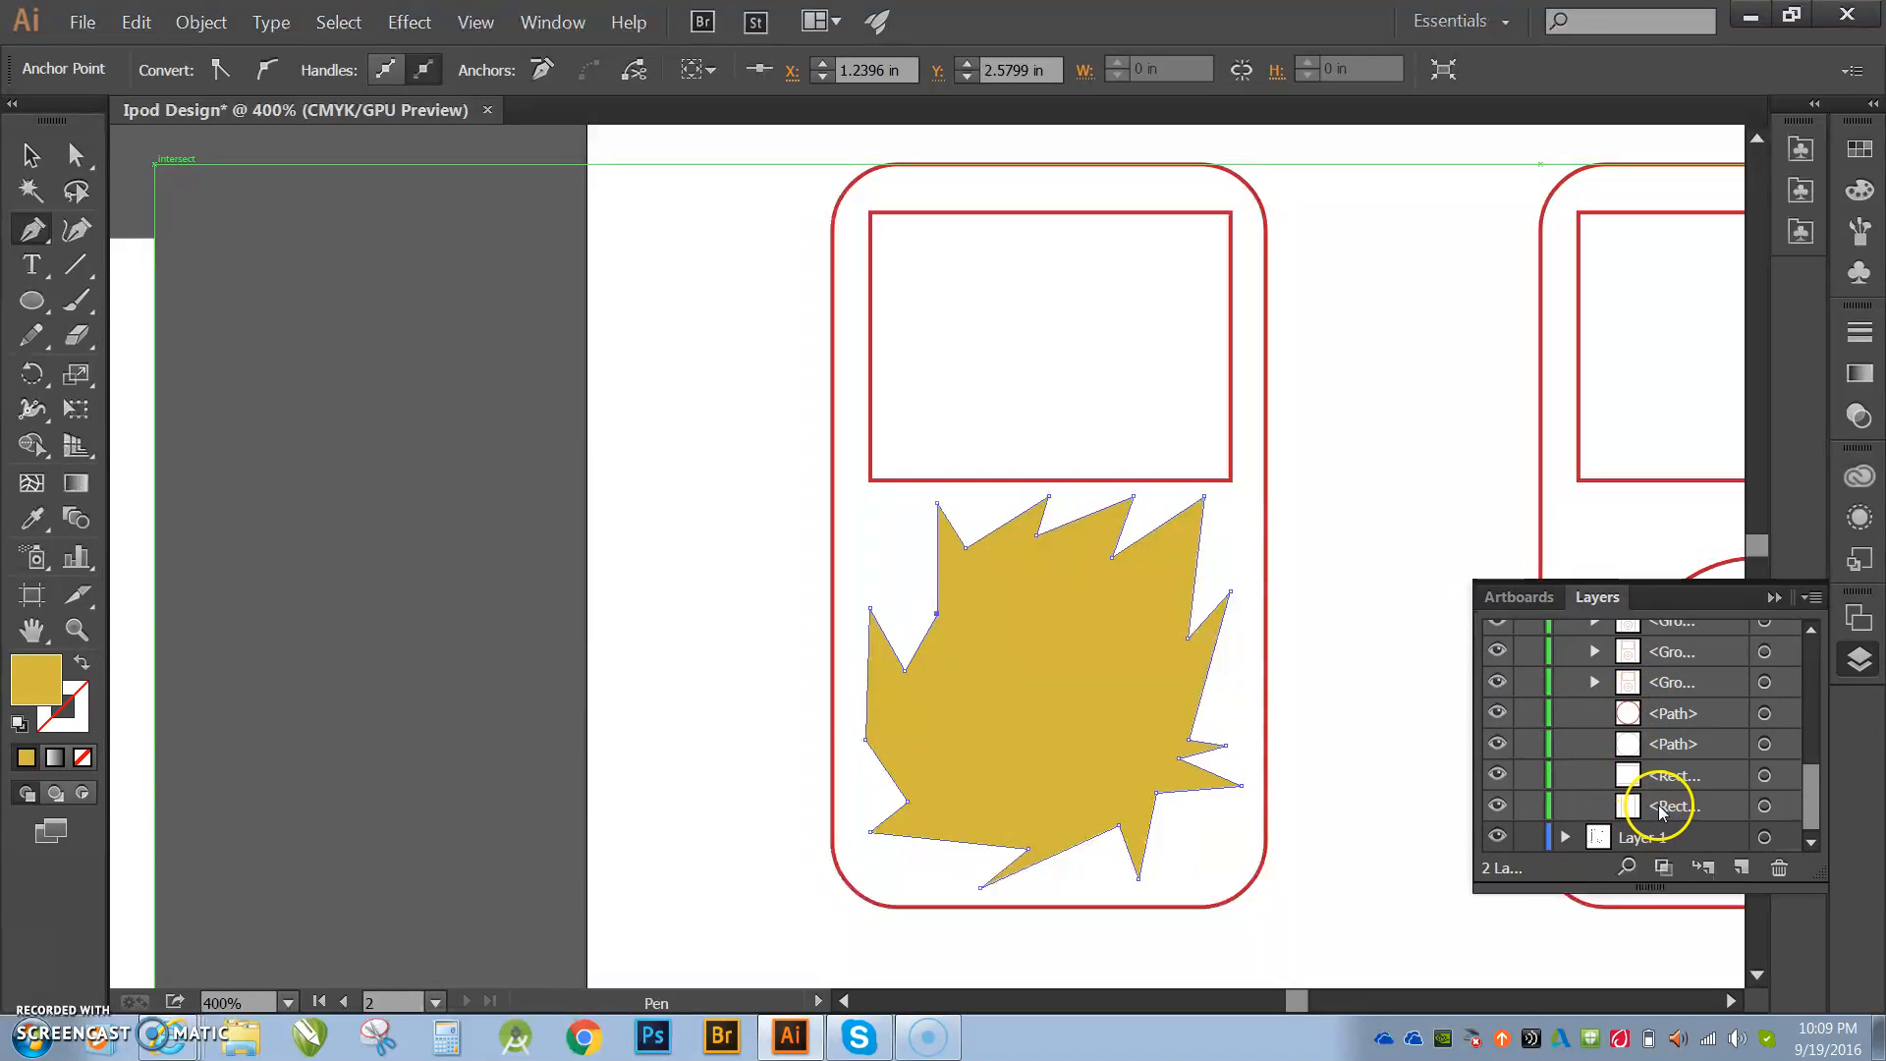
pyautogui.click(1660, 807)
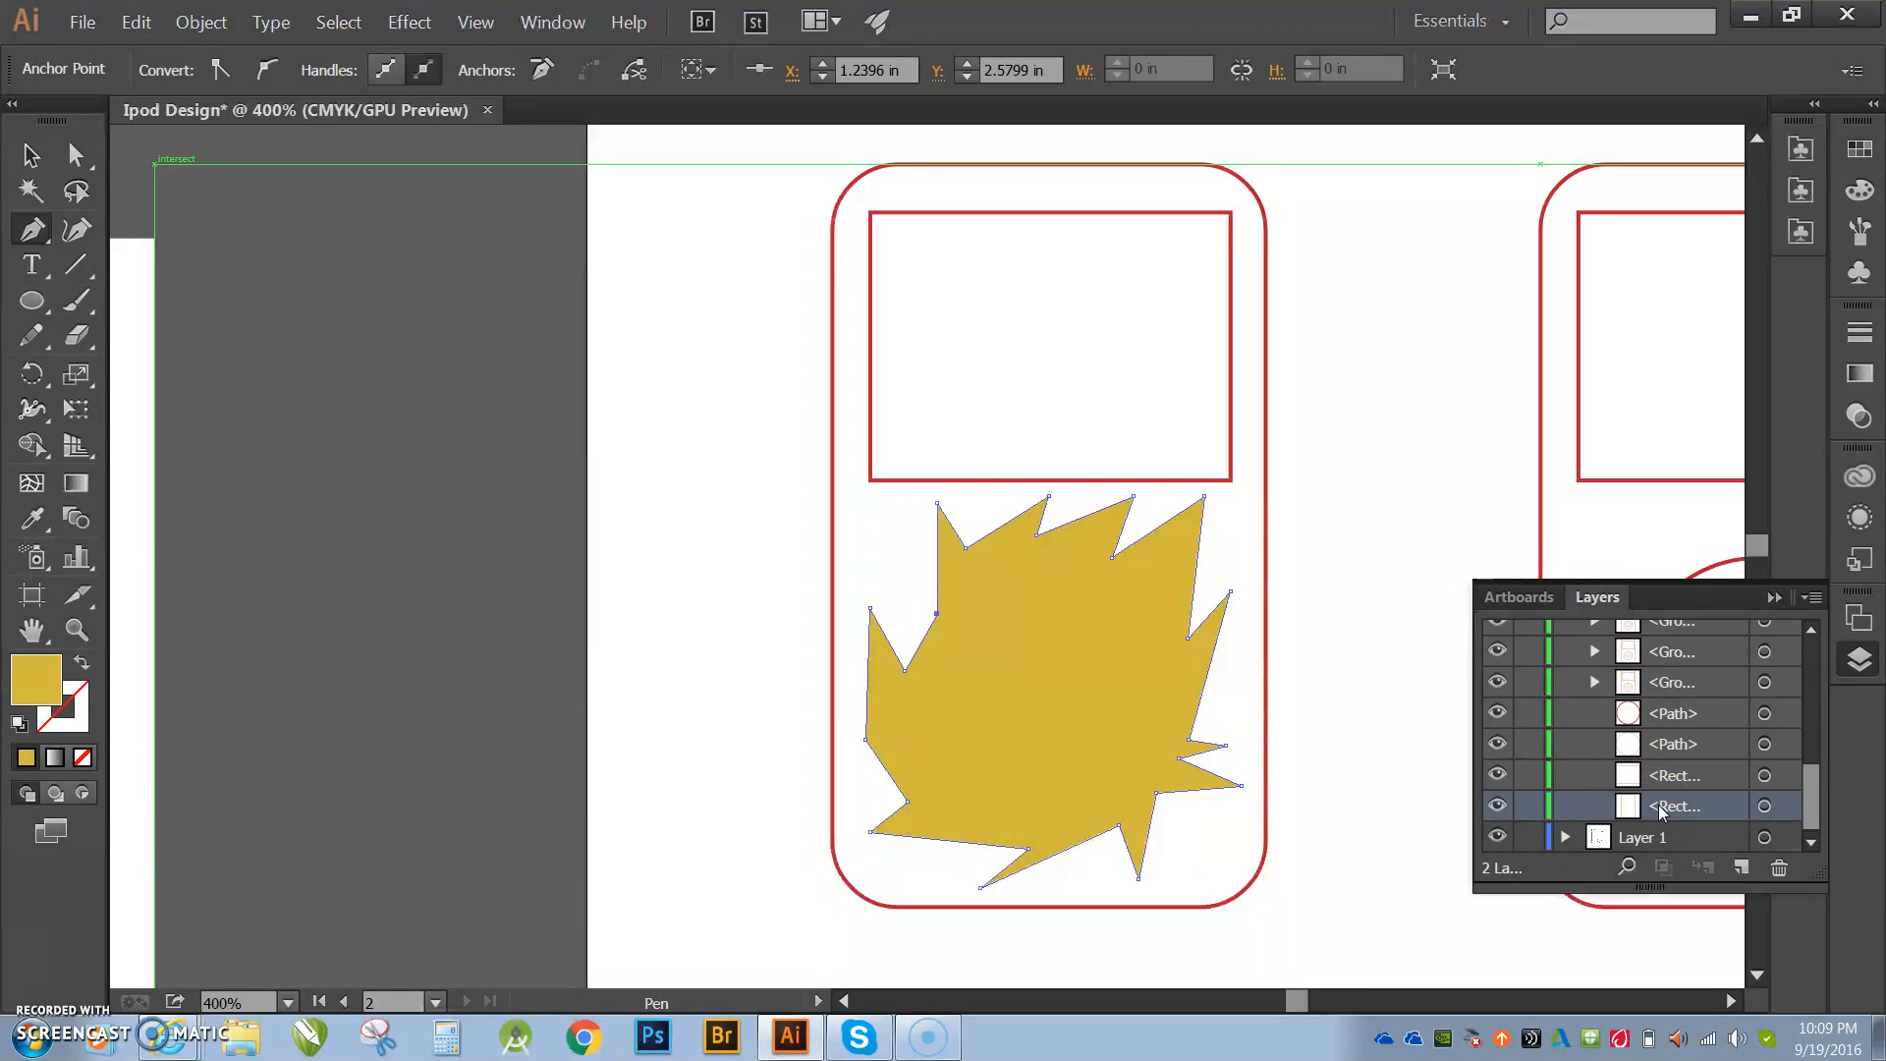
pyautogui.click(1660, 792)
pyautogui.scroll(3, 1660, 782)
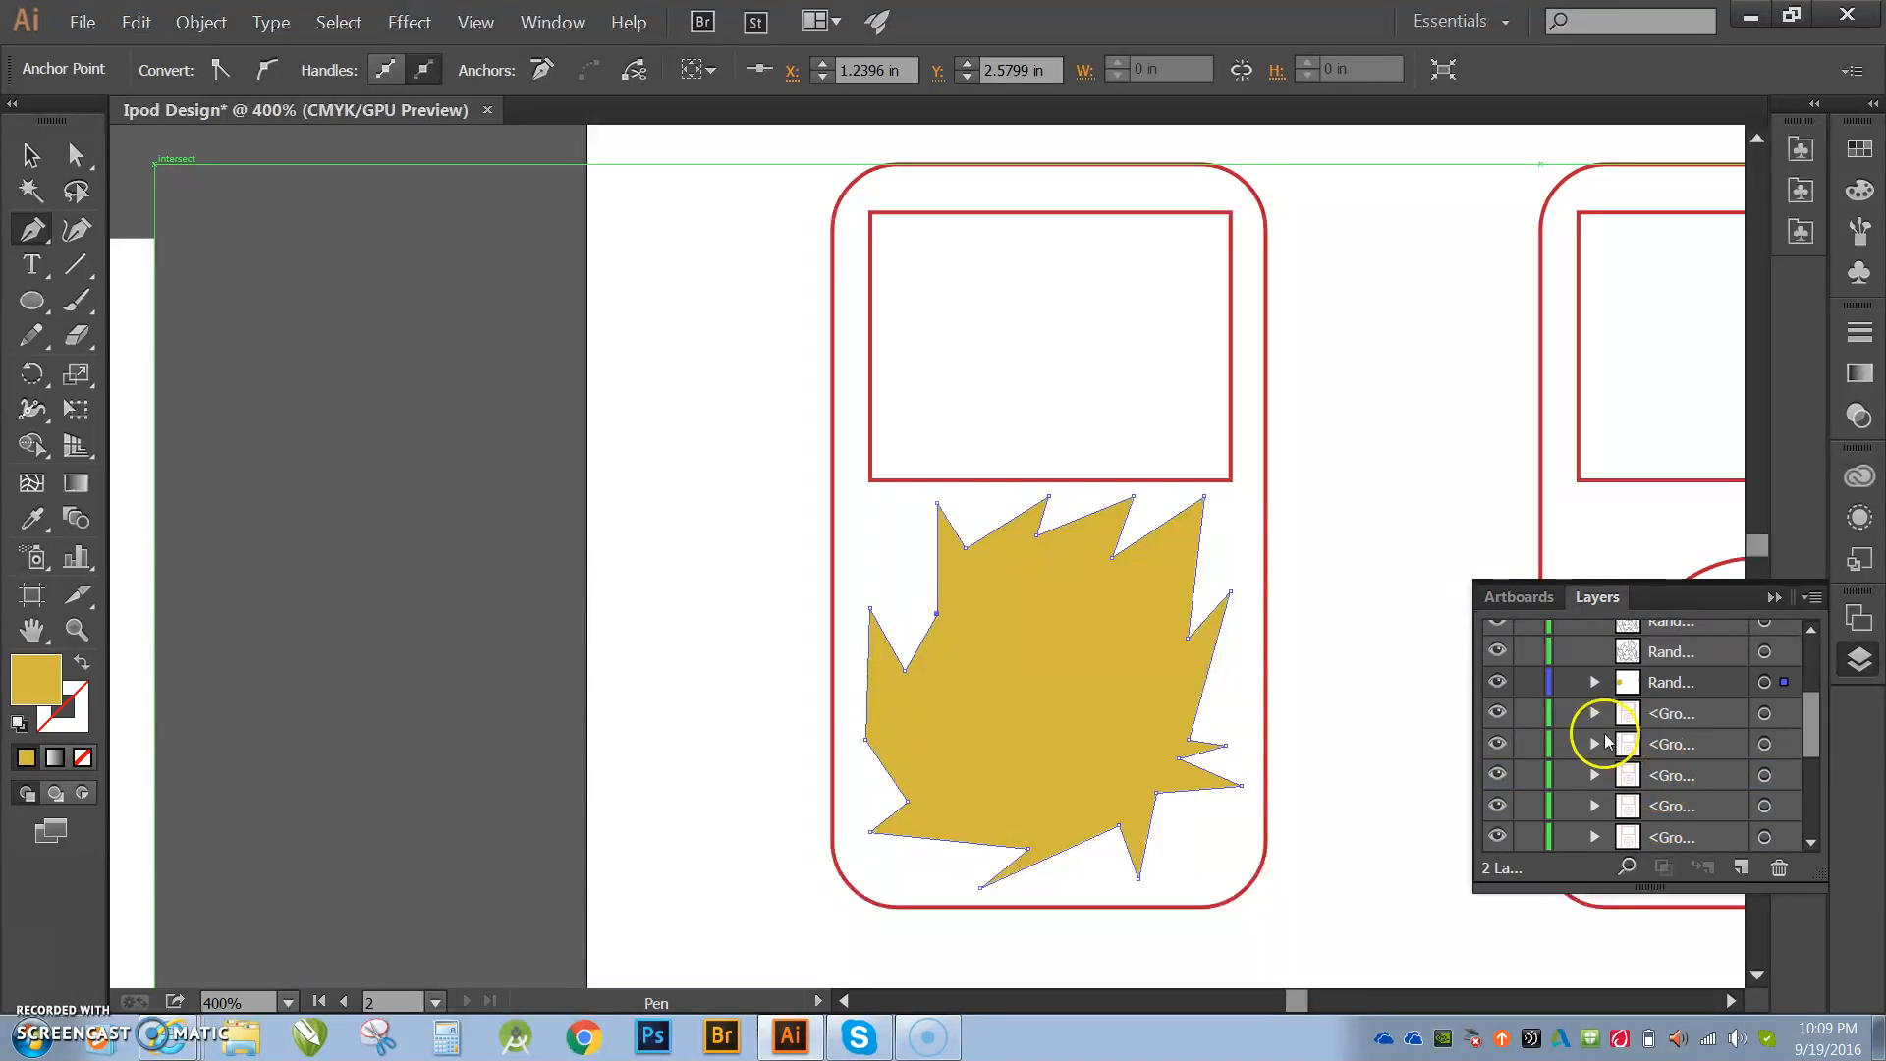
pyautogui.click(1595, 680)
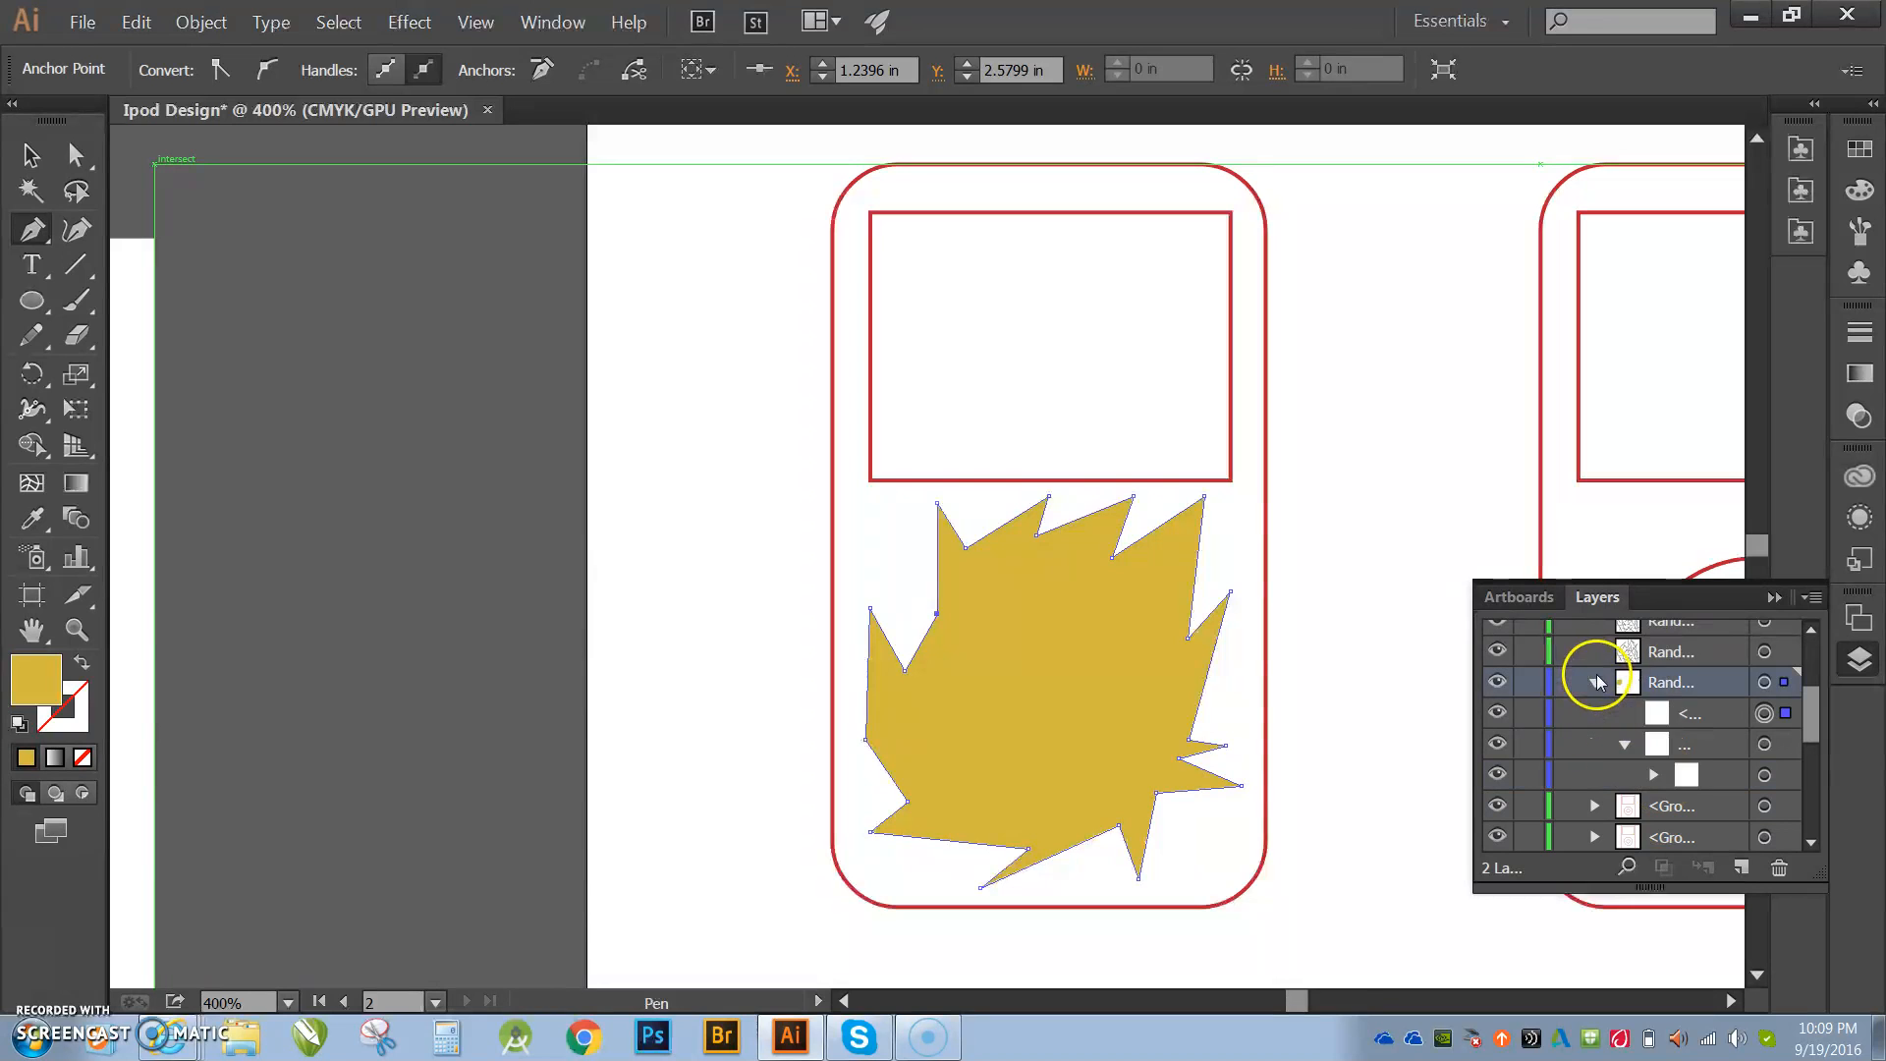
pyautogui.click(1659, 714)
pyautogui.moveTo(1662, 714)
pyautogui.mouseDown()
pyautogui.moveTo(1654, 842)
pyautogui.moveTo(1634, 776)
pyautogui.moveTo(1631, 815)
pyautogui.mouseUp()
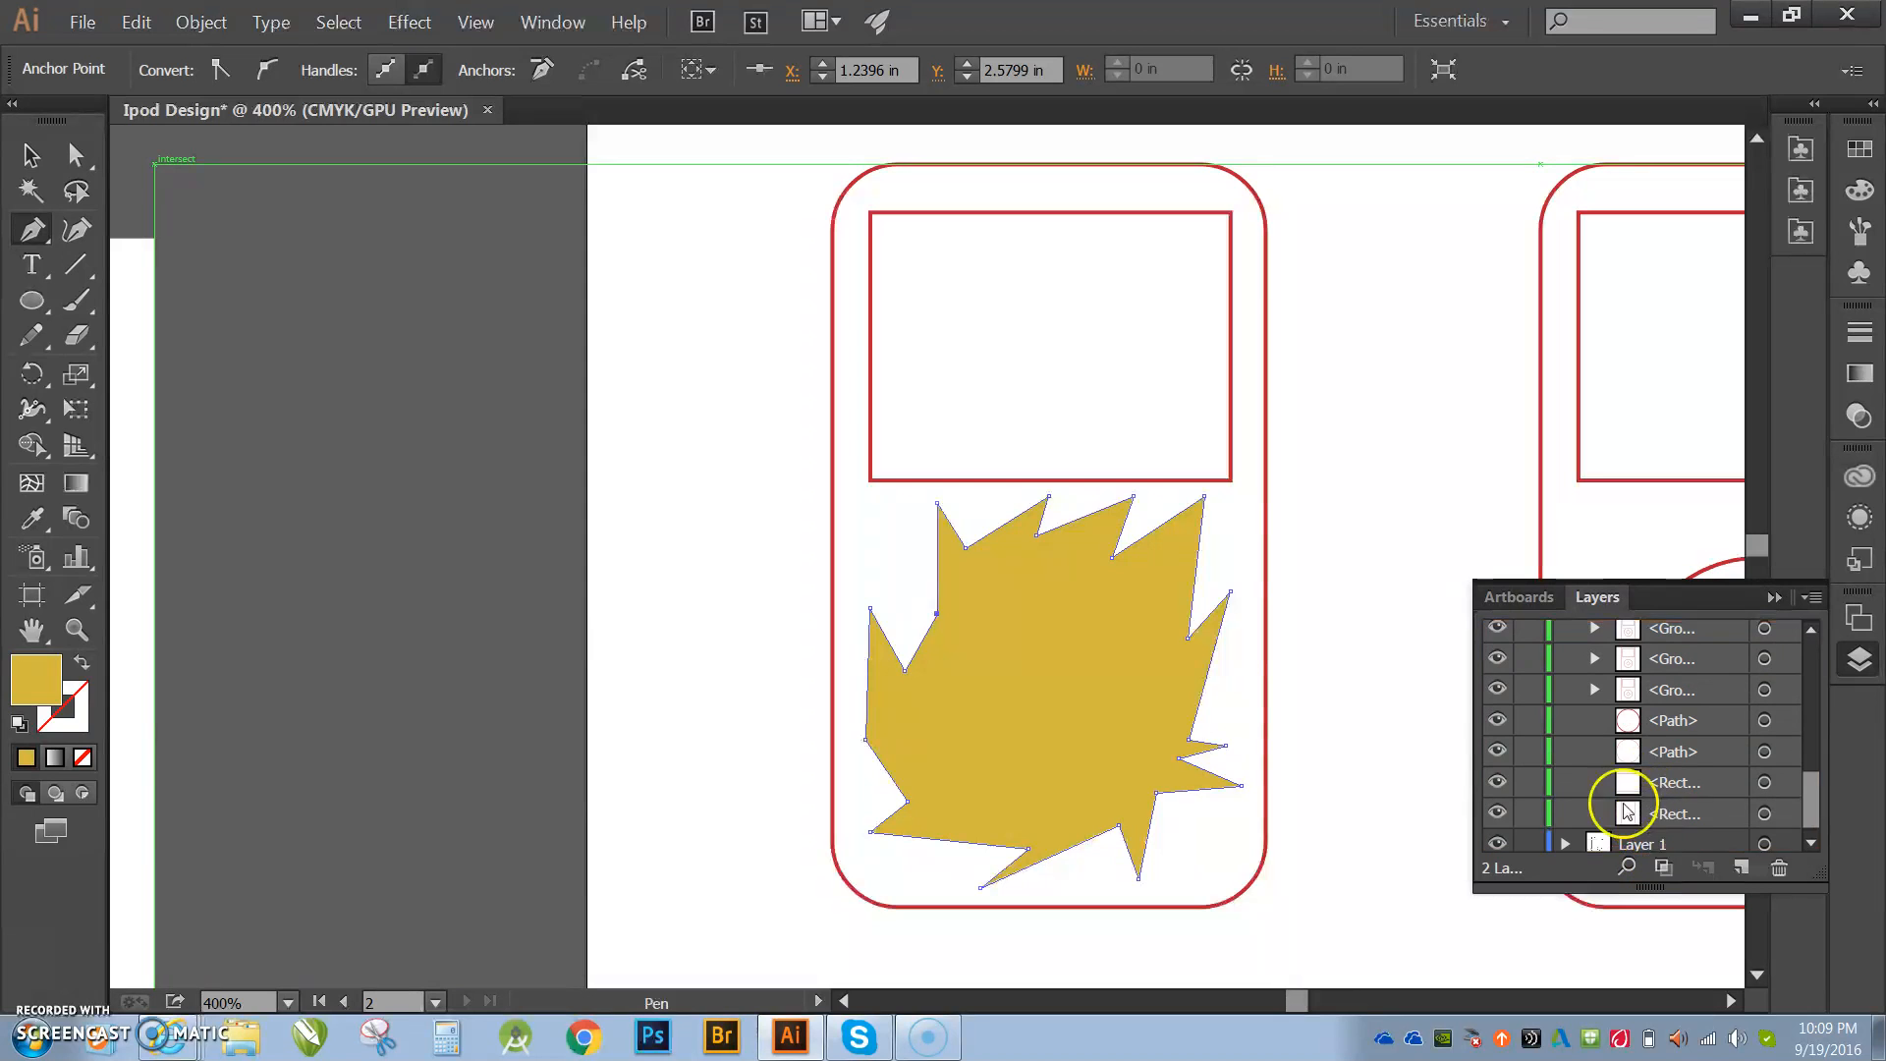
# Step: Deselect the burst, switch to the Selection tool and delete the stray Pen anchor point beside the first iPod
pyautogui.click(1384, 606)
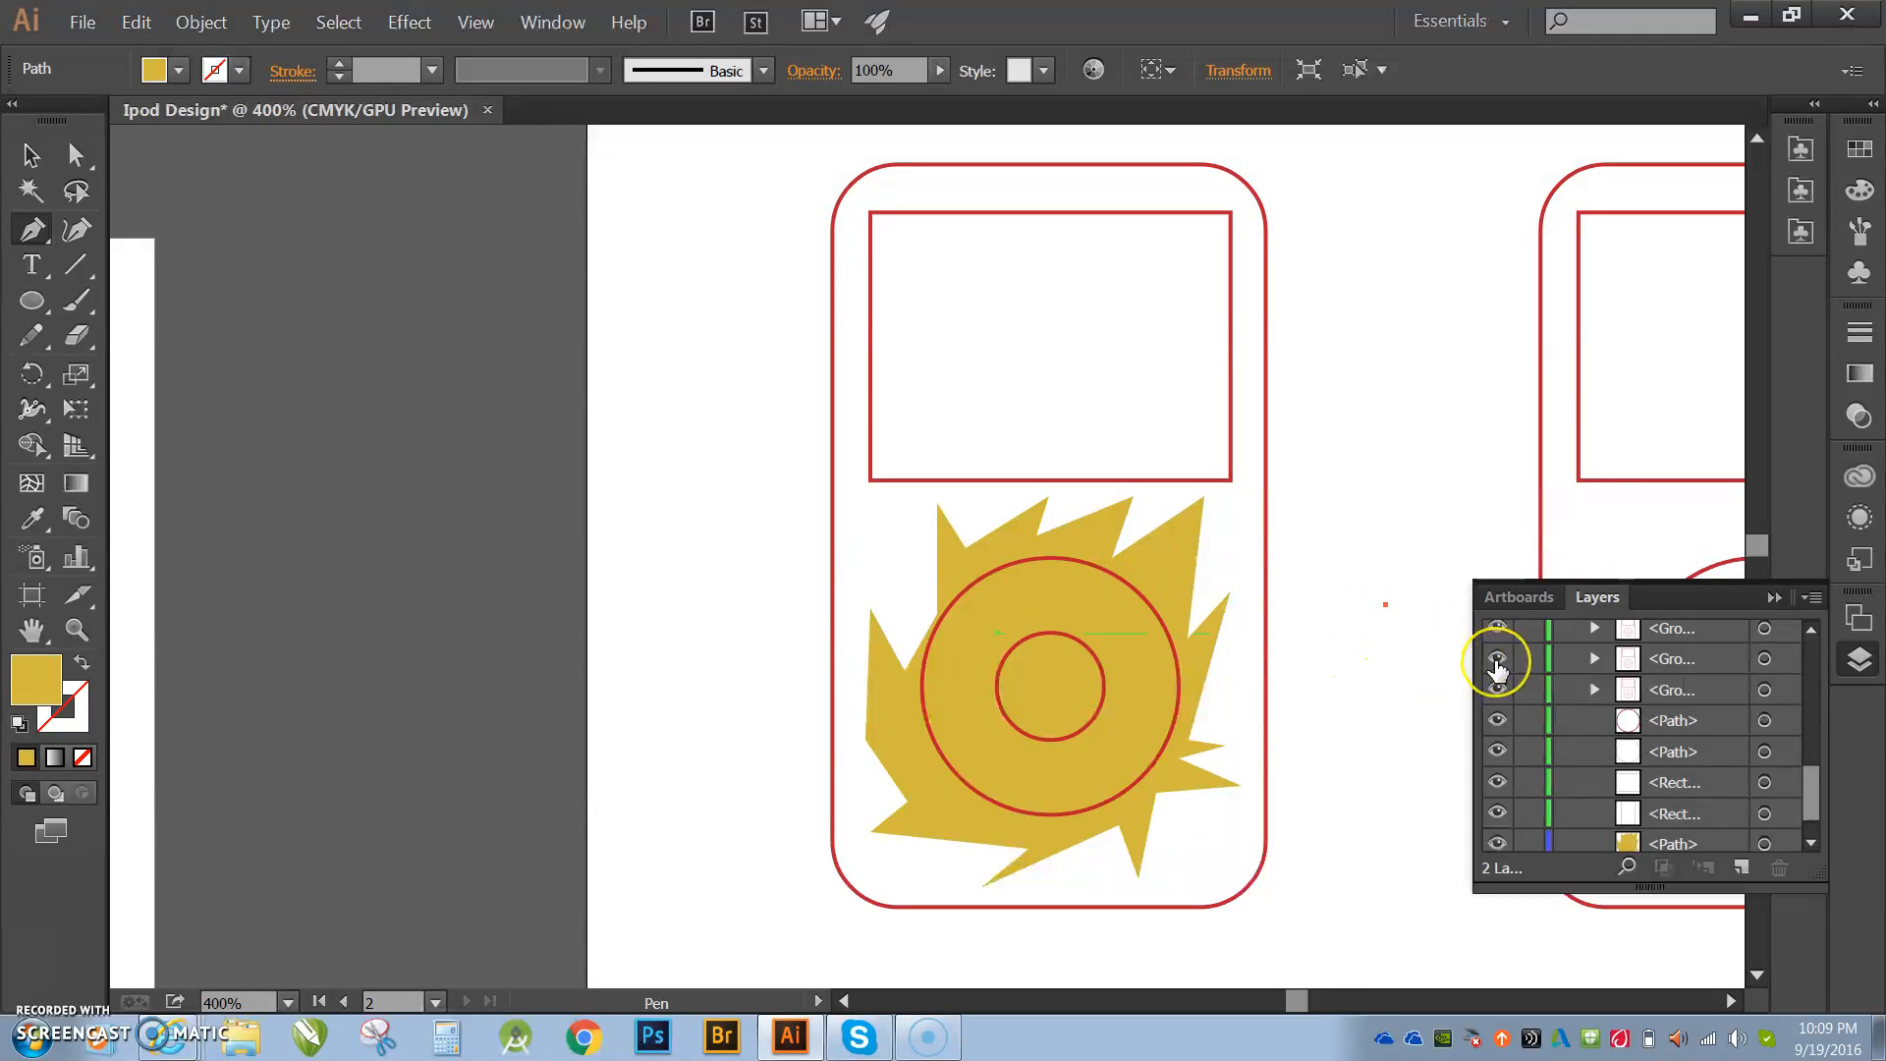
pyautogui.press('v')
pyautogui.press('Delete')
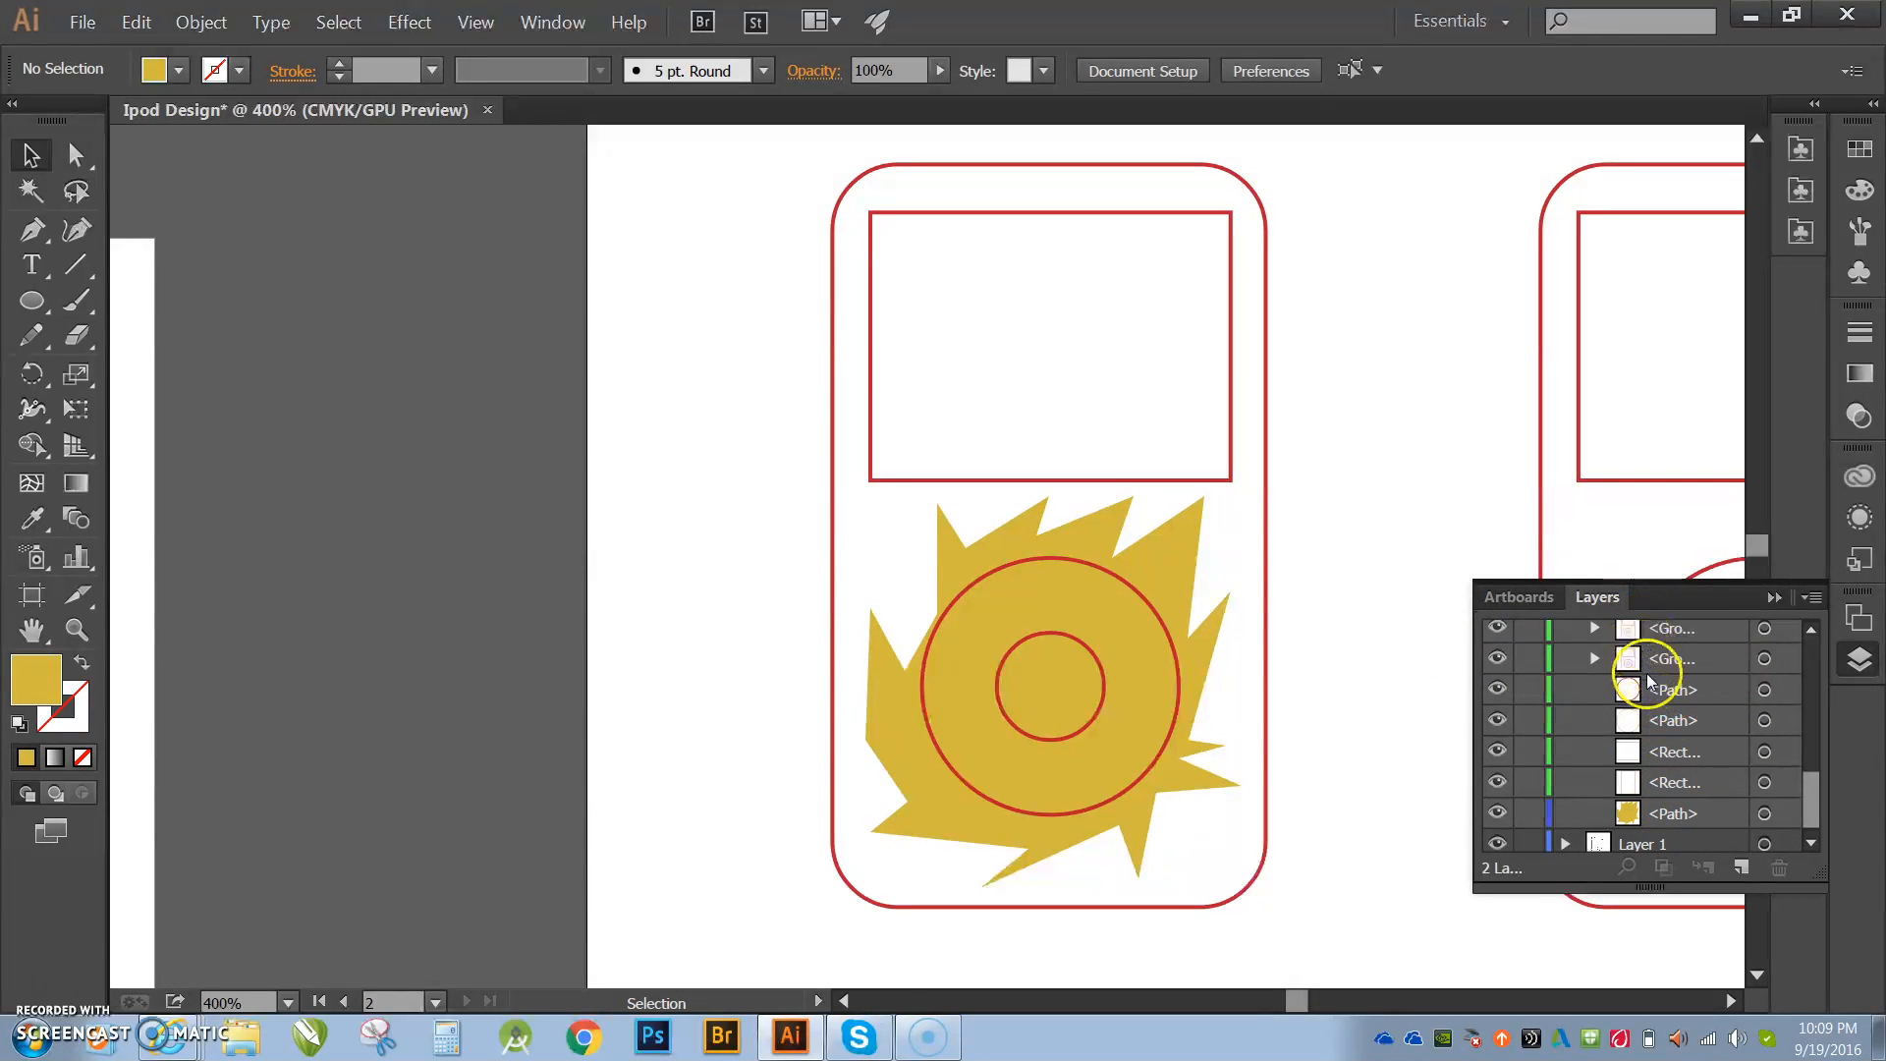
# Step: Collapse and re-expand Layer 2 to check the burst path's stacking position, and close the Layers panel back to its icon
pyautogui.scroll(10, 1655, 772)
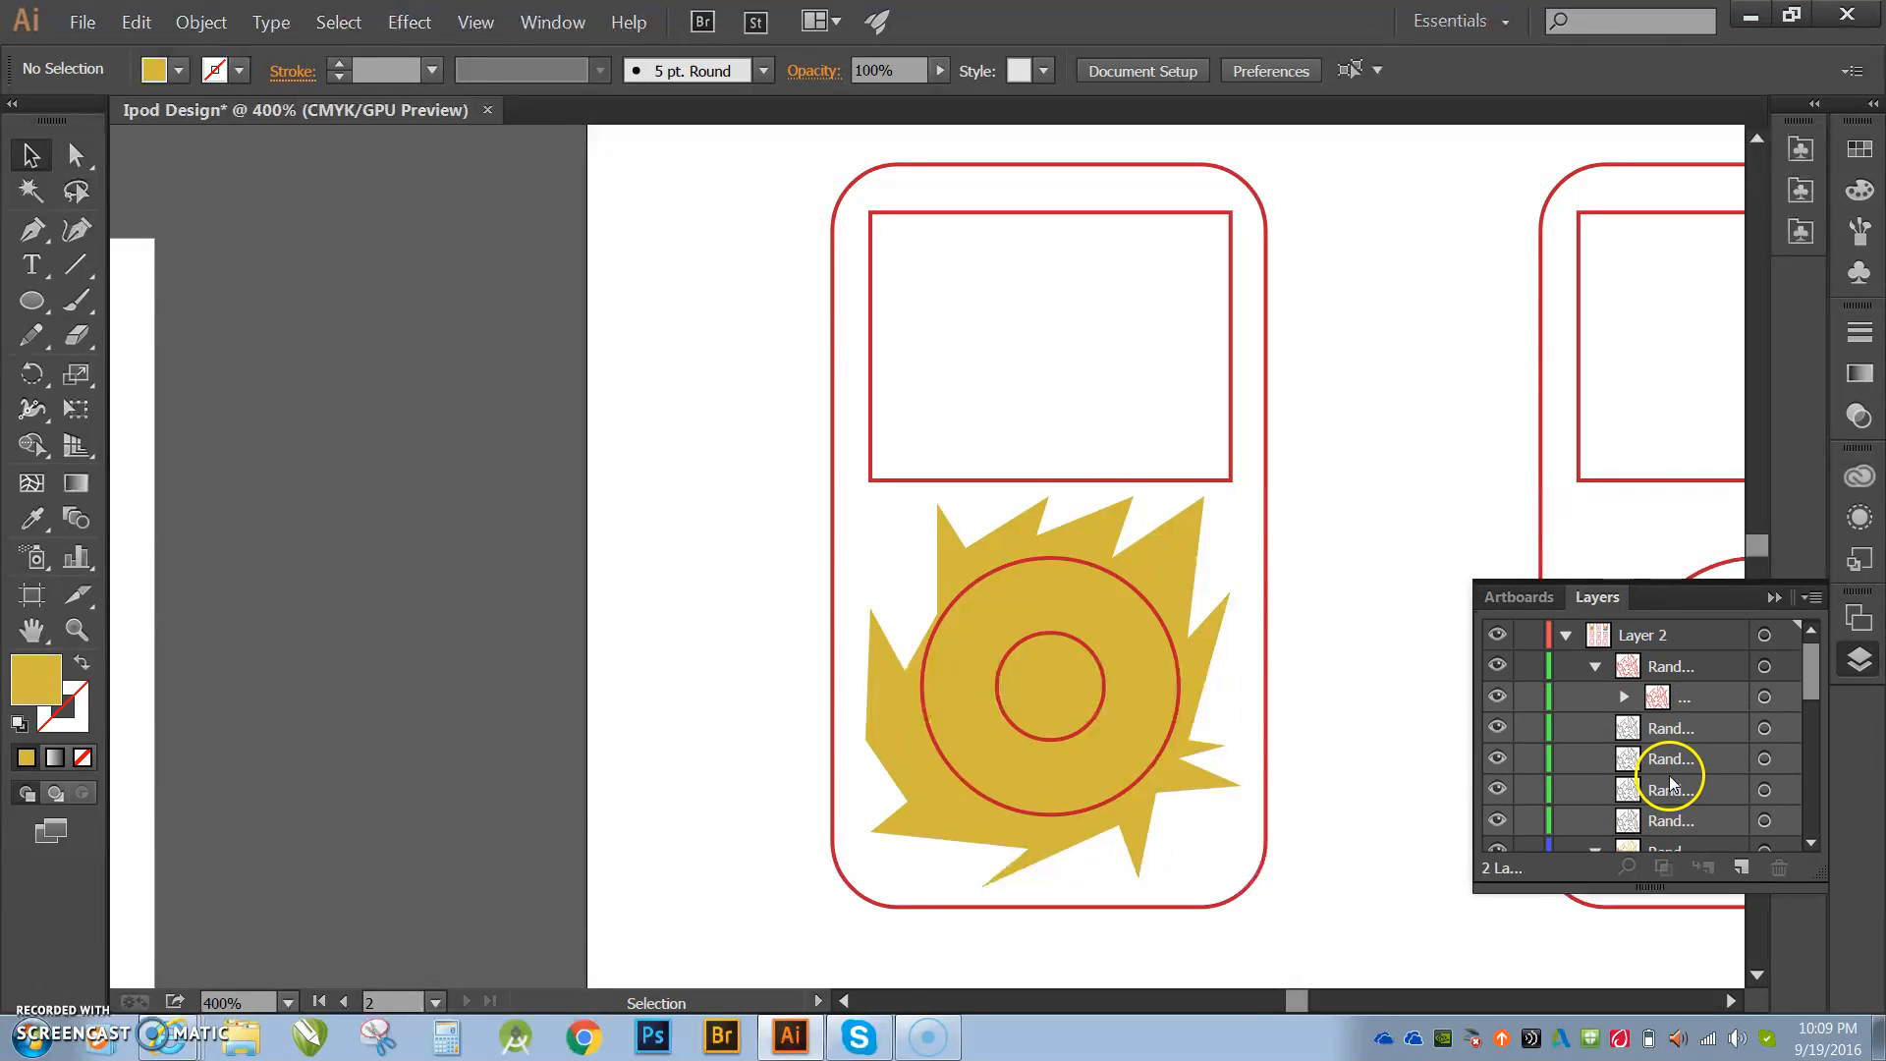
pyautogui.click(1568, 635)
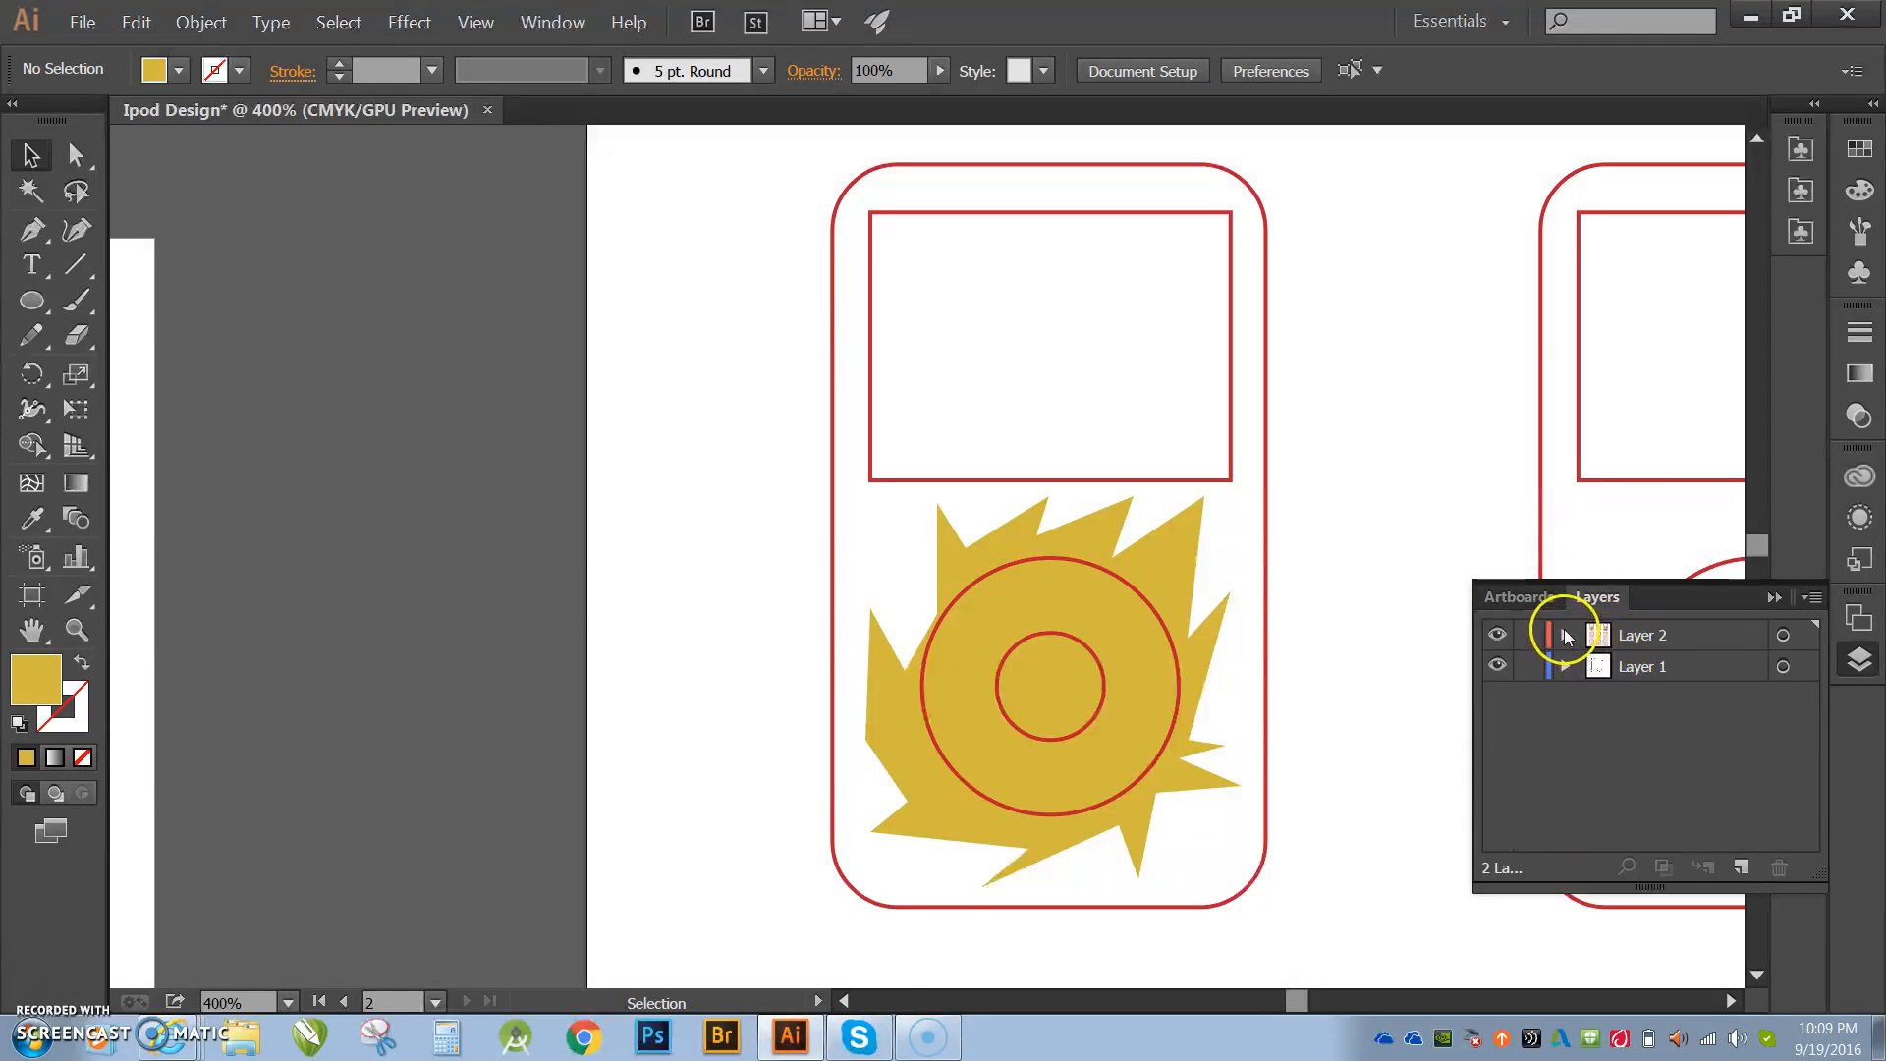
pyautogui.click(1564, 634)
pyautogui.scroll(-5, 1669, 763)
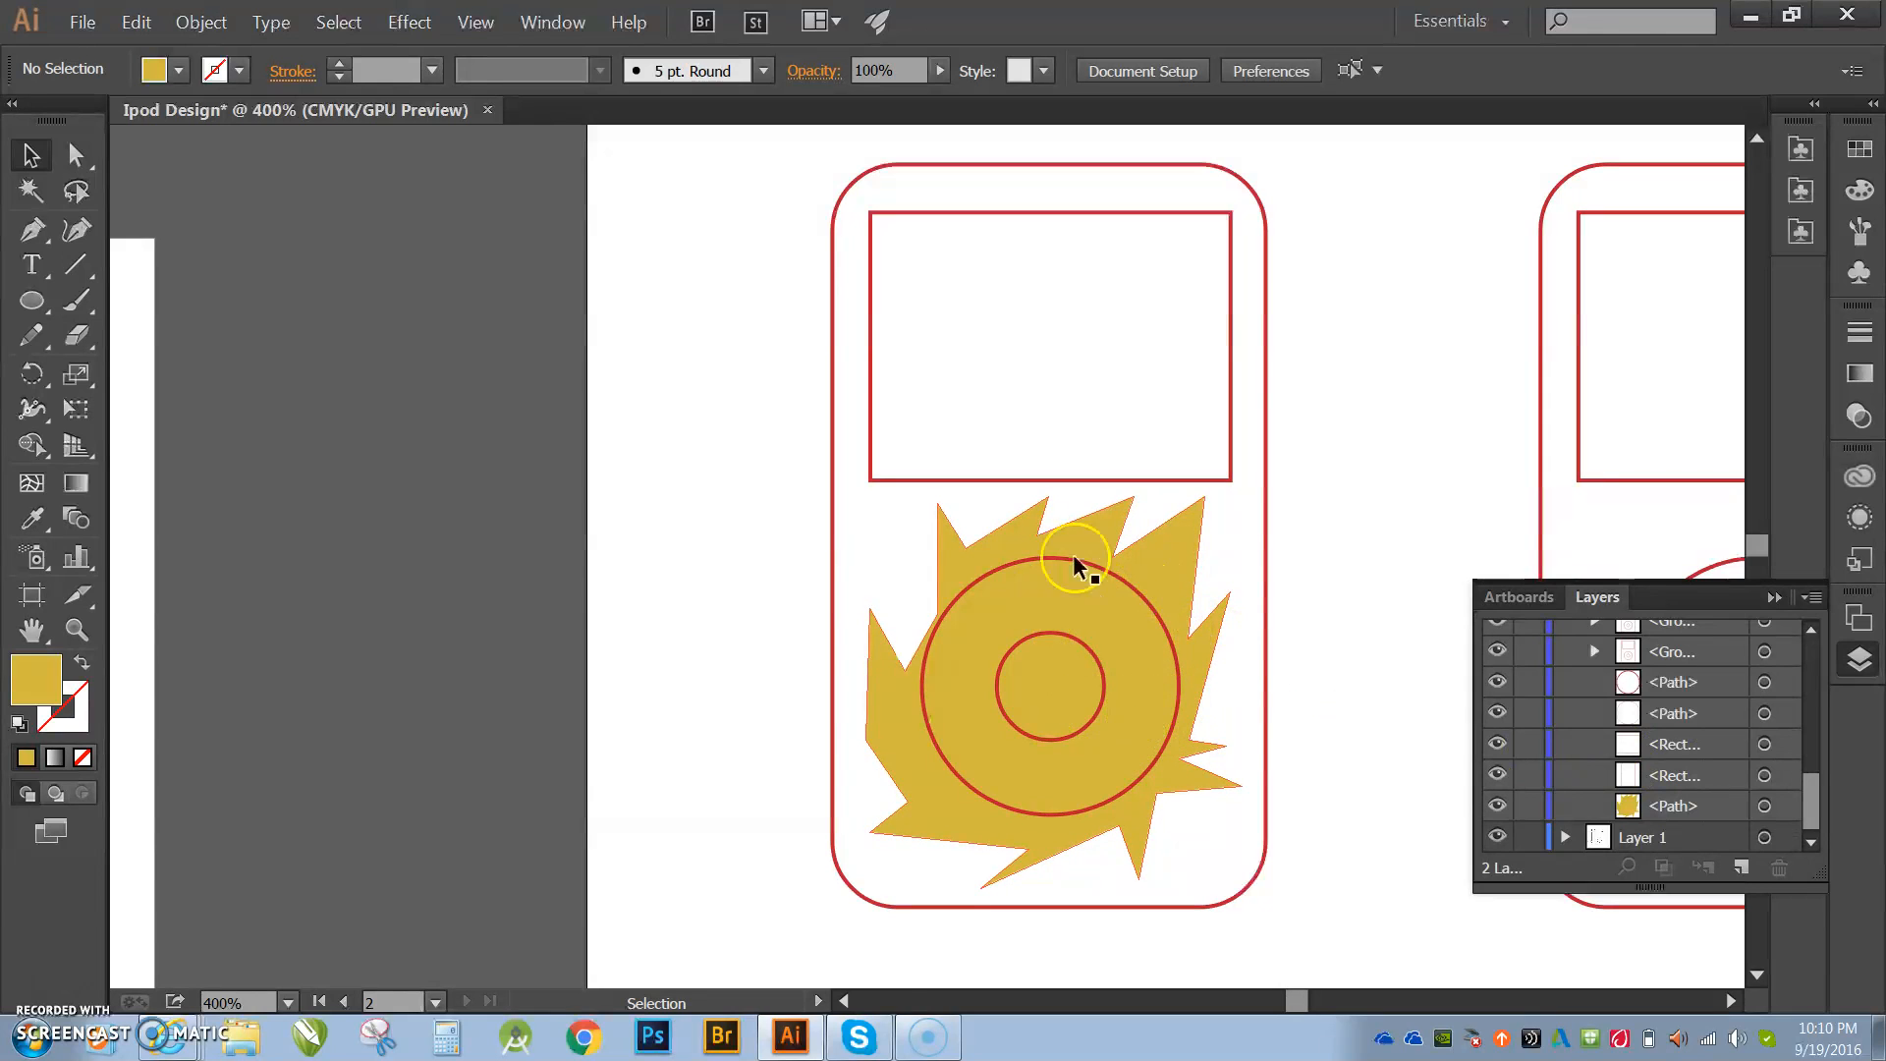
pyautogui.click(1773, 596)
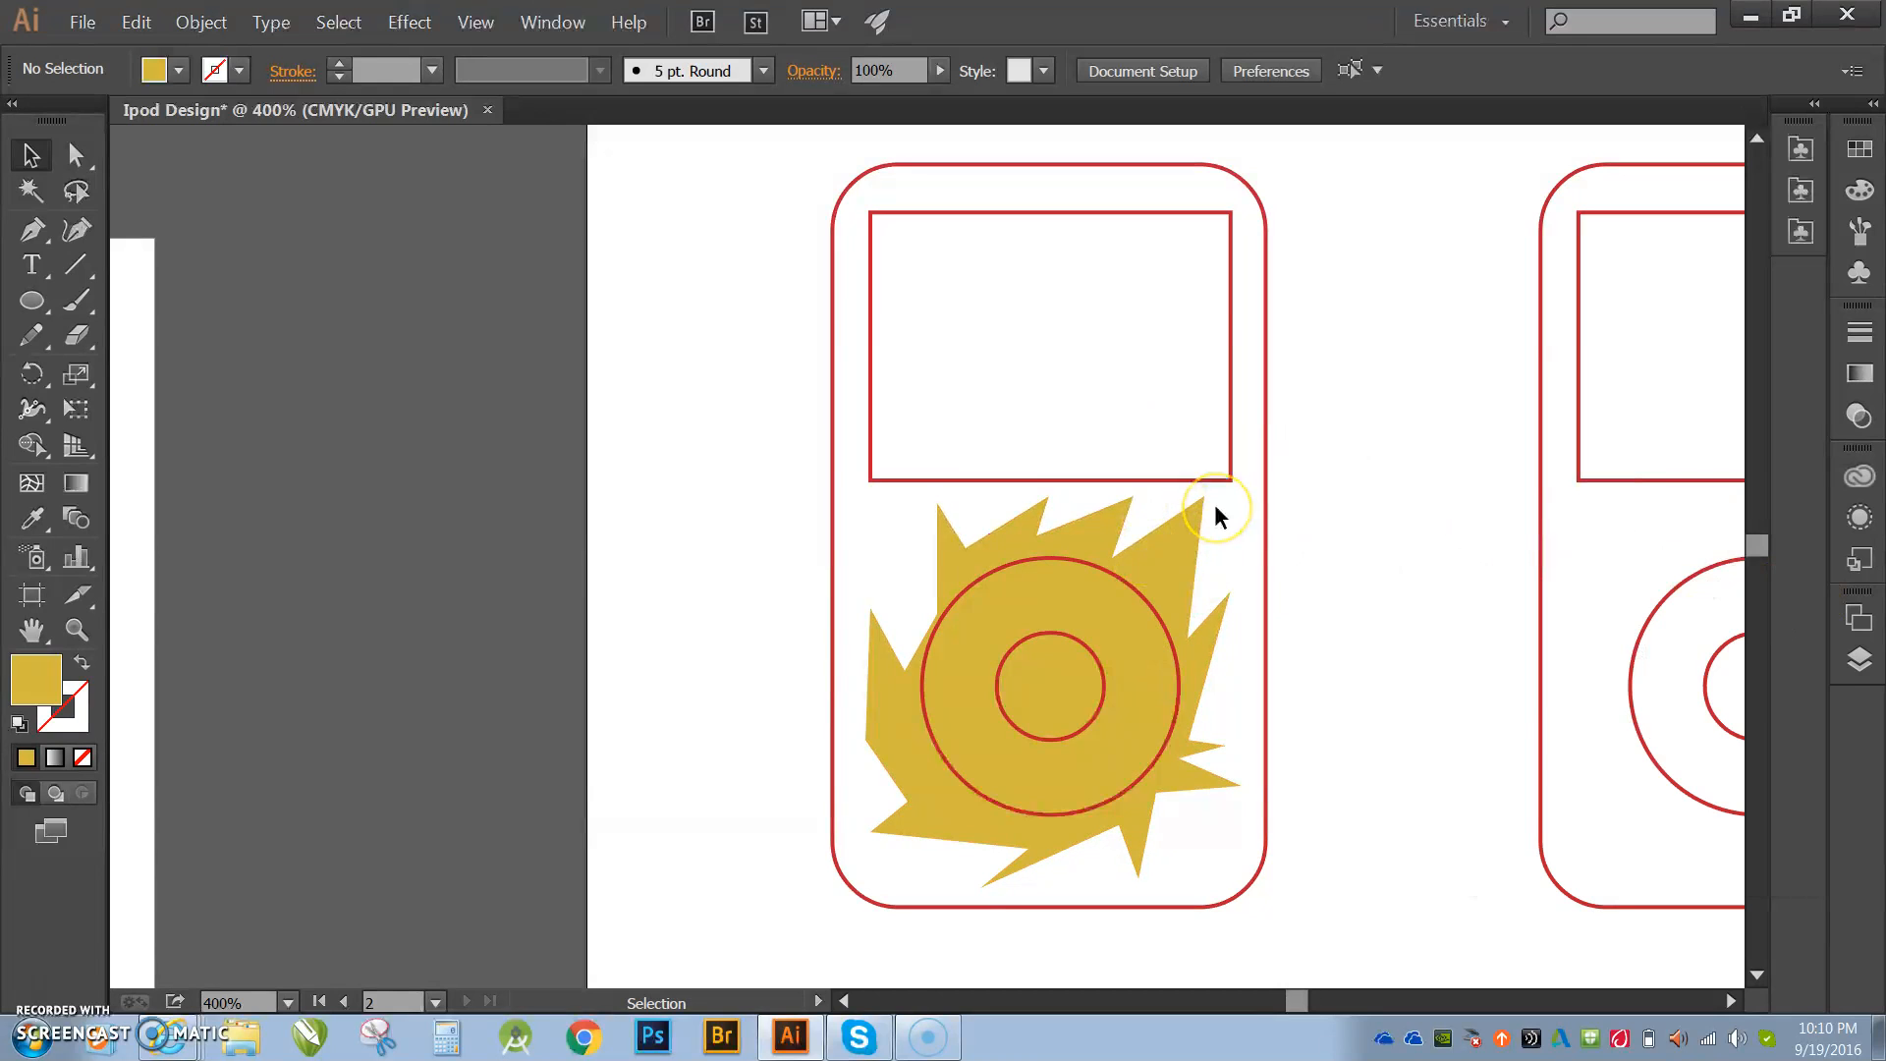